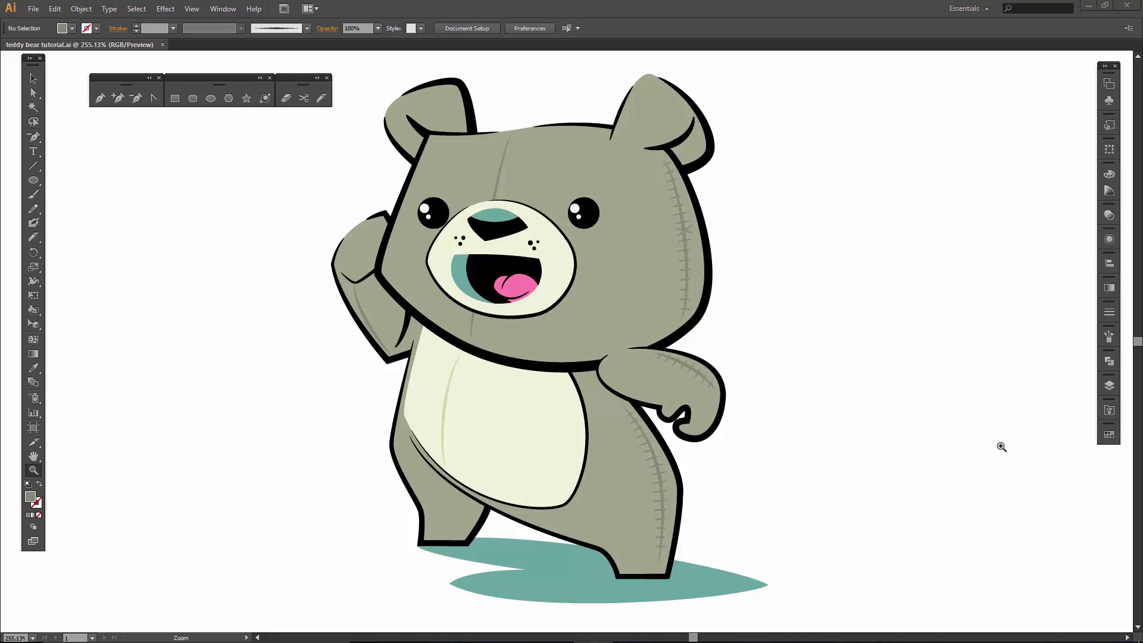
- Show the document's layers and make the "brushes expanded" layer active
left_click(1107, 386)
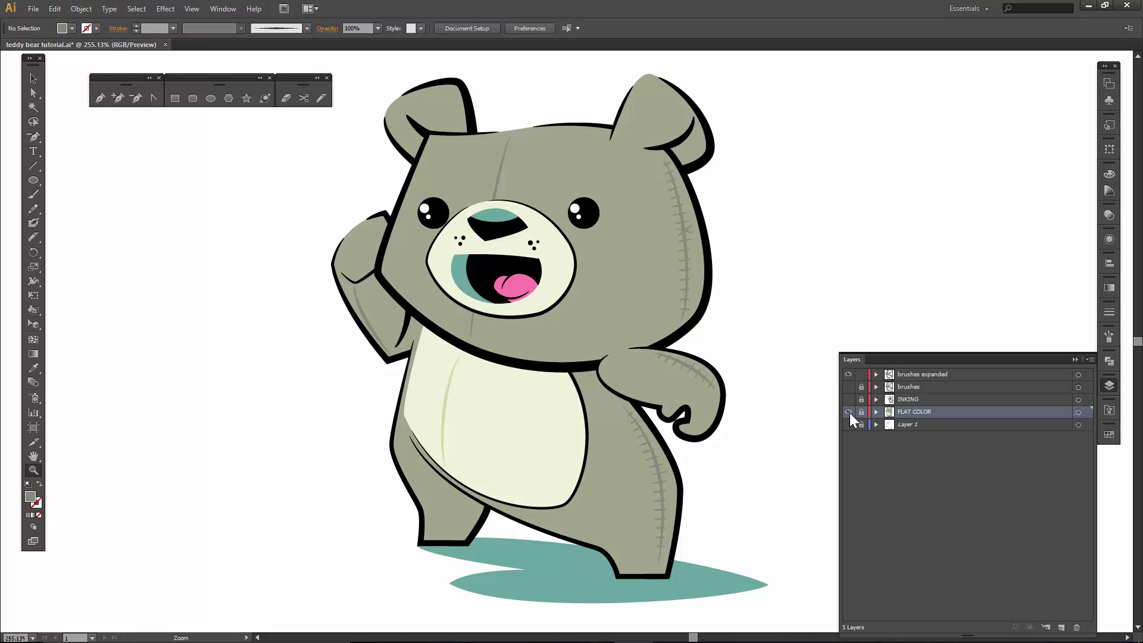
left_click(902, 373)
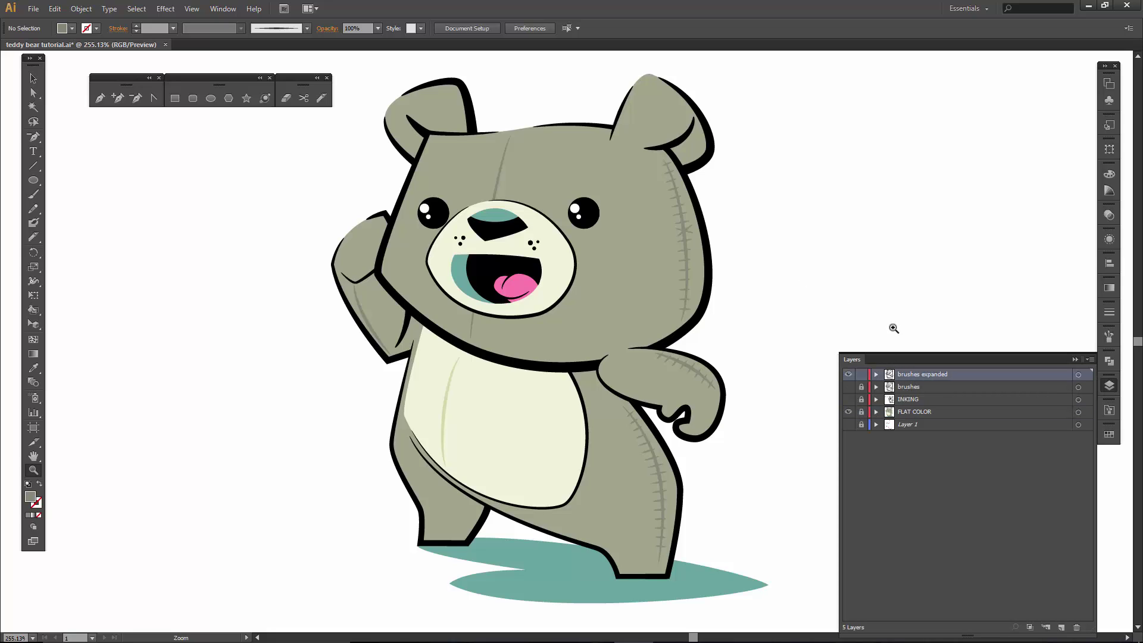
- Try a darker grey-green fill on the bear's head outline, restore it to black and deselect the outline
key("v")
left_click(714, 151)
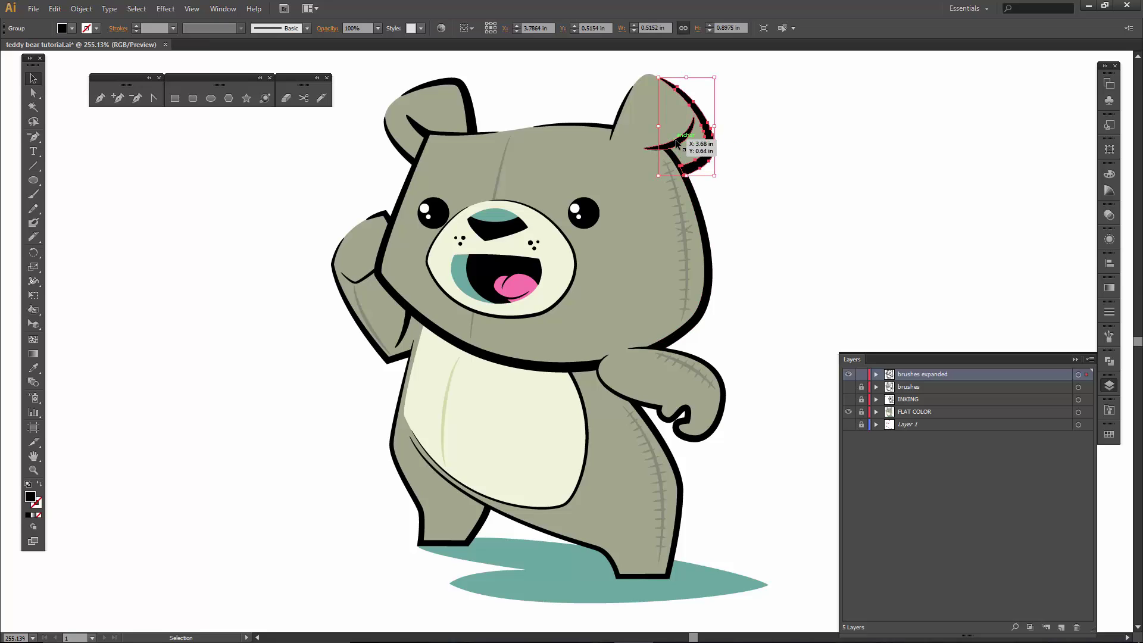
left_click(706, 222)
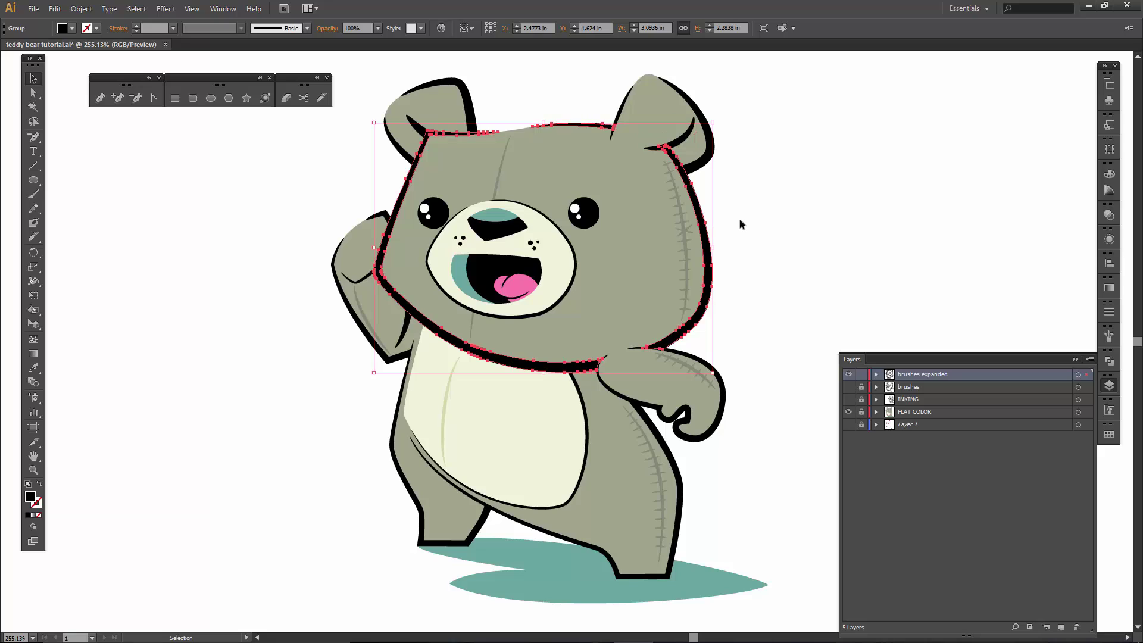
left_click(70, 28)
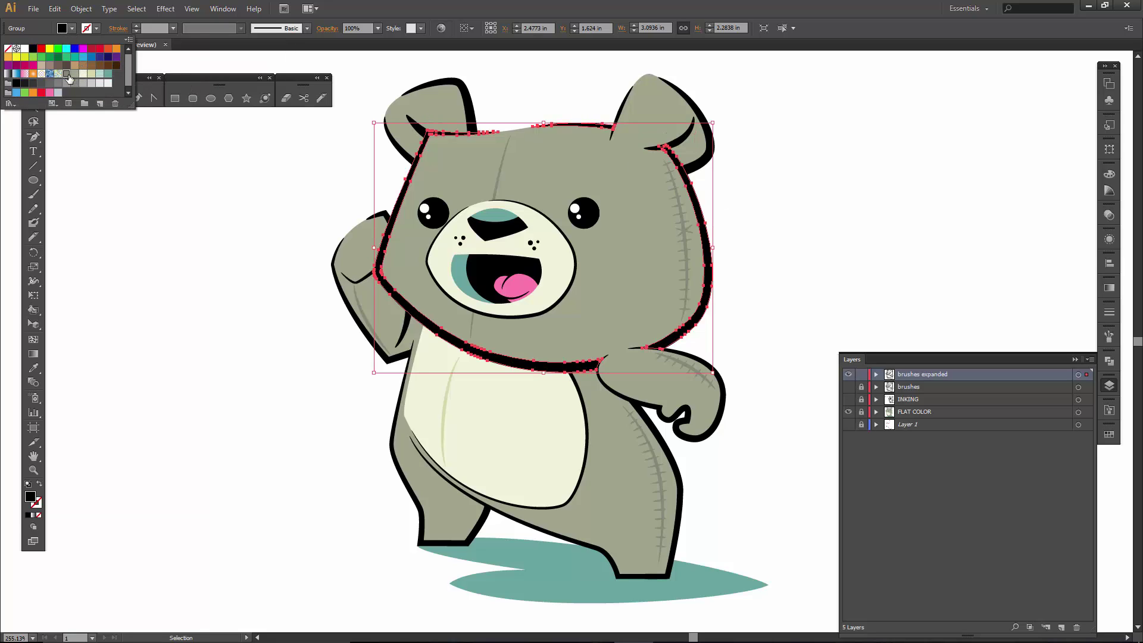
left_click(67, 74)
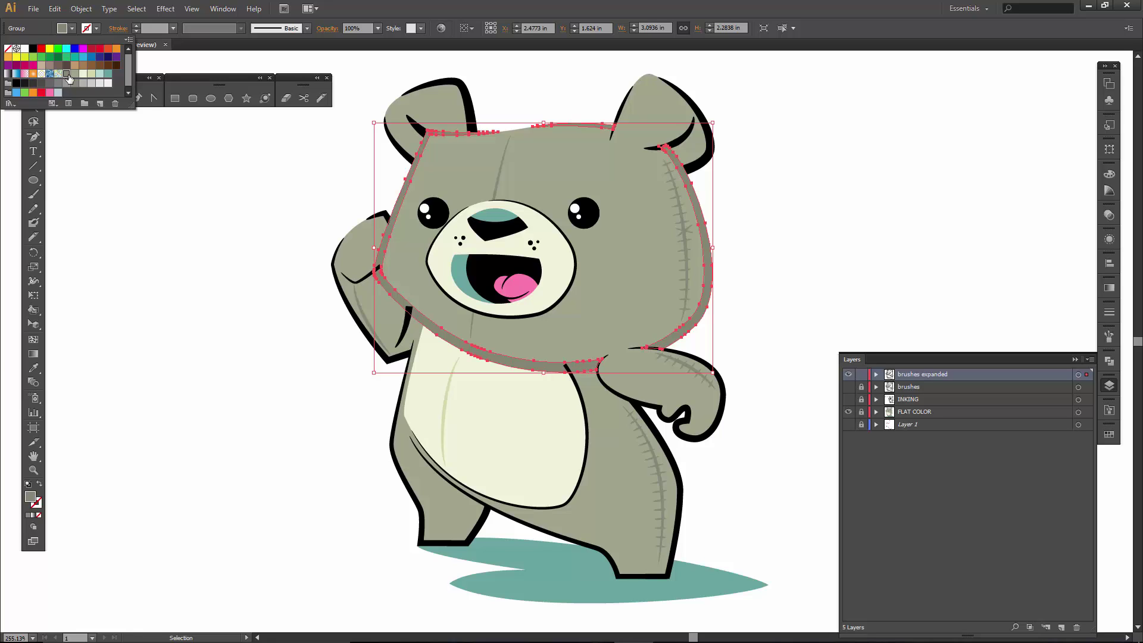
left_click(33, 49)
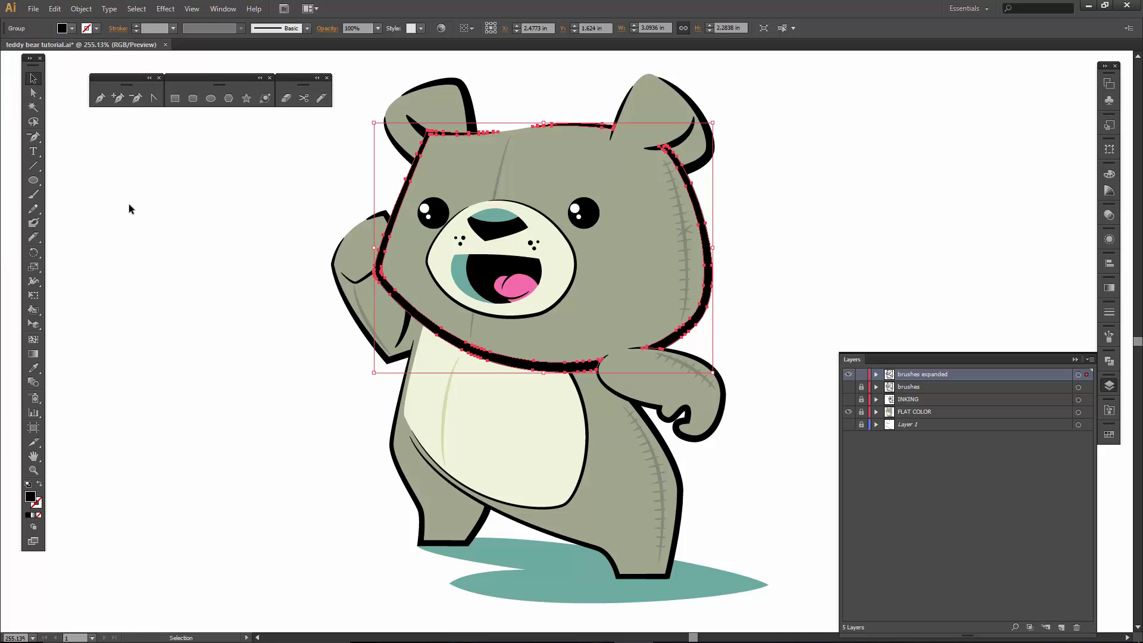
left_click(186, 216)
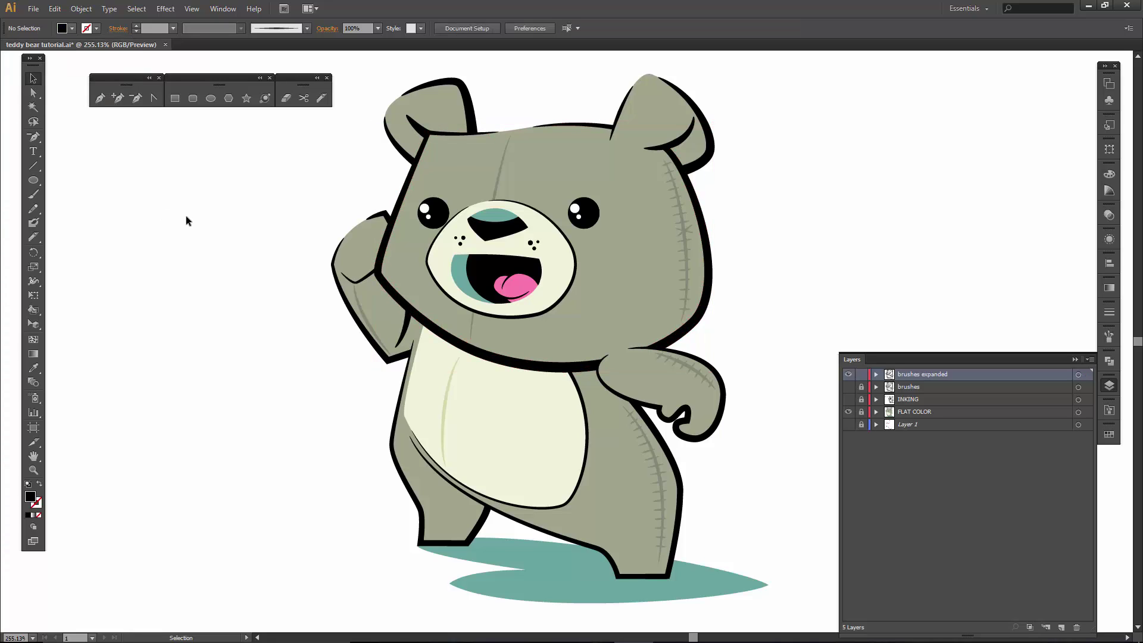
- Lock the "brushes expanded" layer and duplicate the FLAT COLOR layer
left_click(861, 375)
left_click(899, 411)
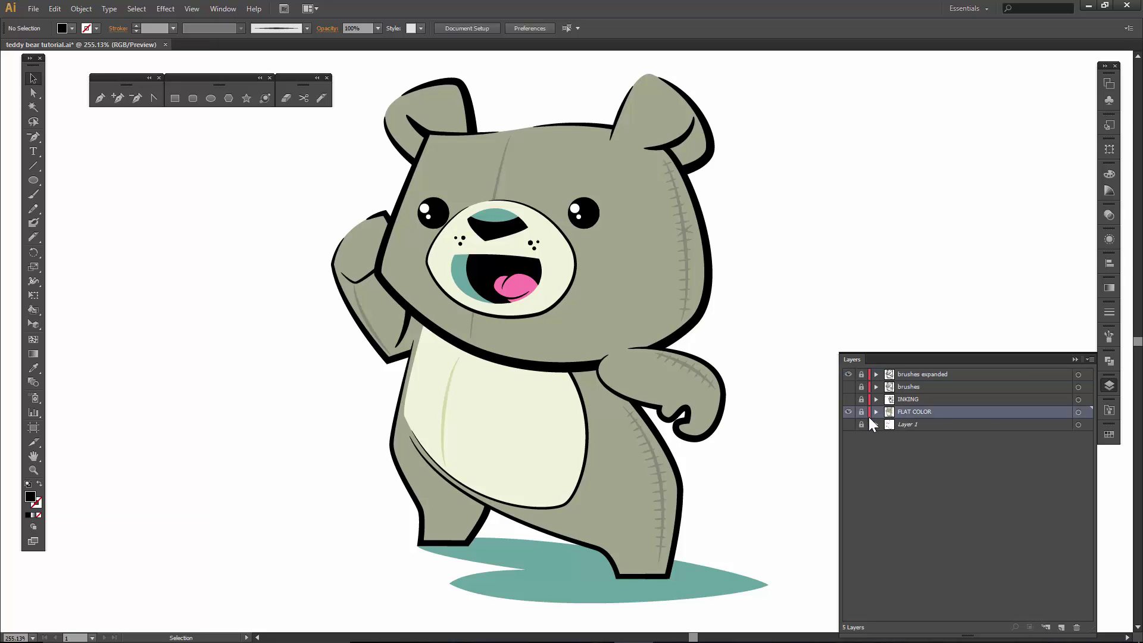
left_click(1090, 360)
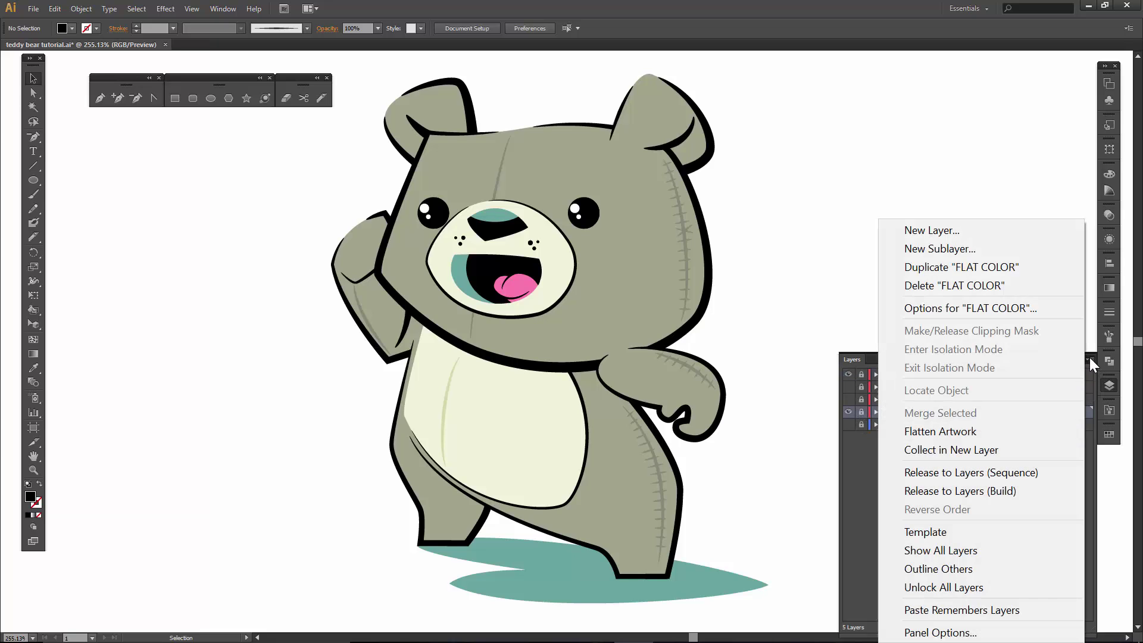
left_click(952, 266)
- Unlock the duplicated FLAT COLOR layer and rename it "shadows"
left_click(862, 412)
left_click(923, 412)
double_click(924, 413)
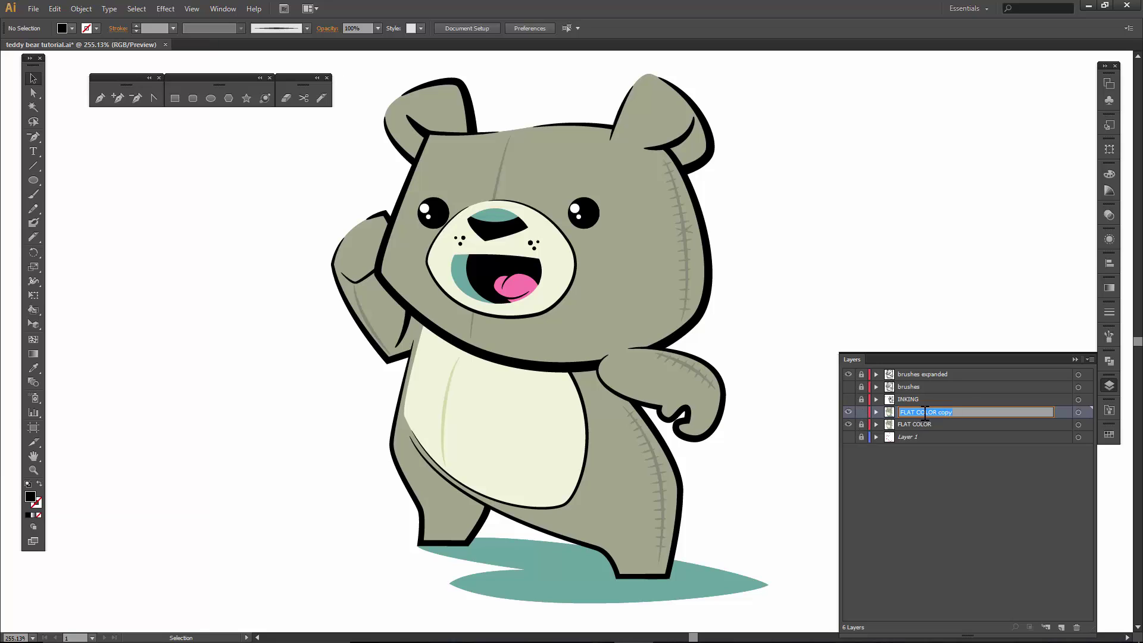
type("shadows")
key("Return")
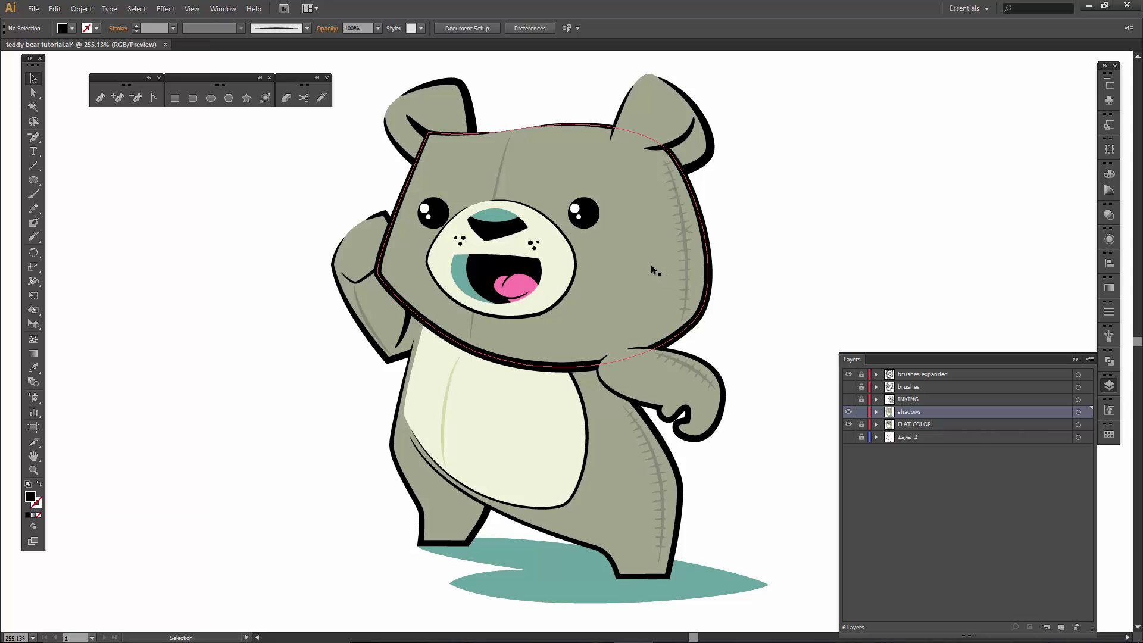
- Select the artwork on the shadows layer and cut across the bear's left ear along its fold with the Knife tool
key("z")
left_click_drag(357, 58, 751, 415)
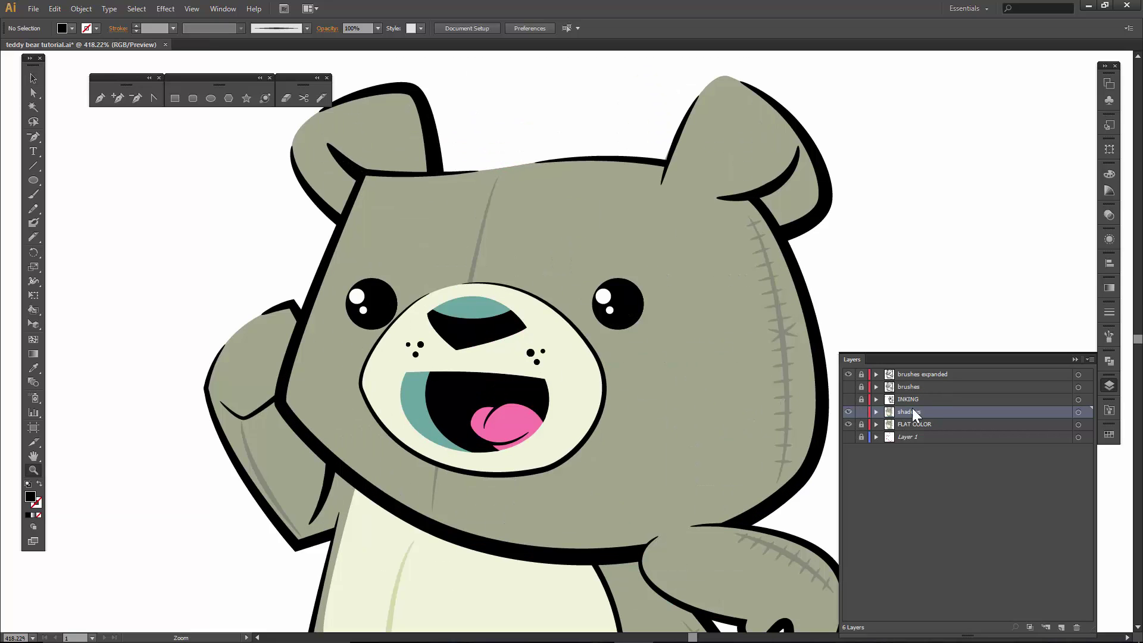
left_click(1075, 359)
key("h")
left_click_drag(686, 302, 758, 308)
key("v")
left_click(480, 137)
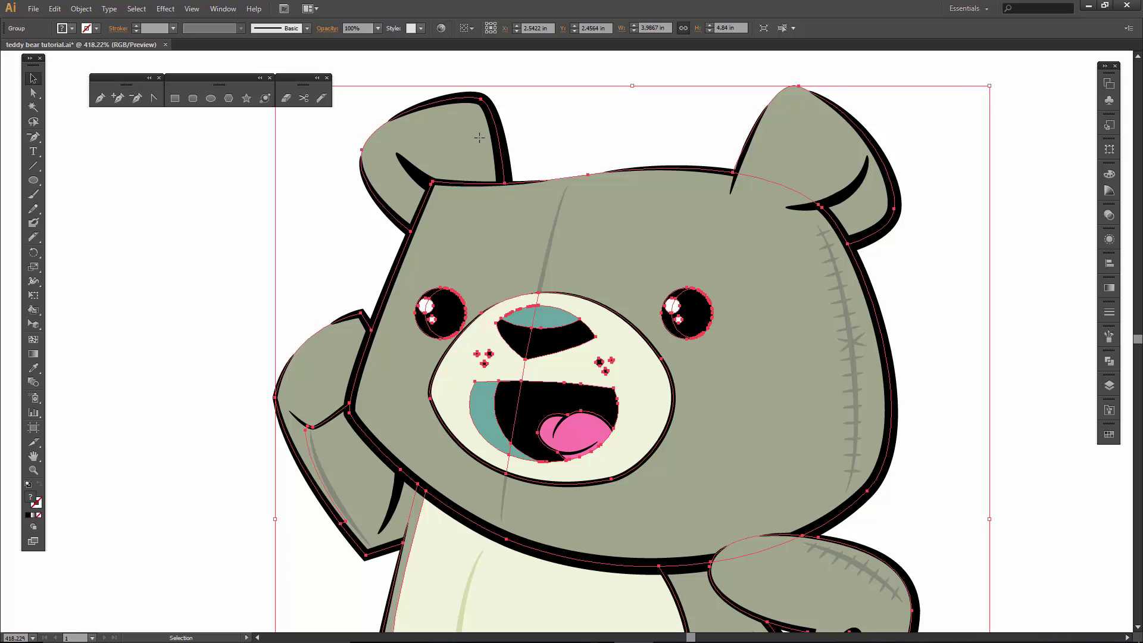
left_click(321, 99)
mouse_move(375, 91)
left_mouse_down()
mouse_move(421, 177)
mouse_move(491, 225)
left_mouse_up()
key("v")
- Ungroup the shadows artwork, including its nested group, so its shapes are individually selectable, and deselect everything
left_click(330, 212)
left_click(385, 190)
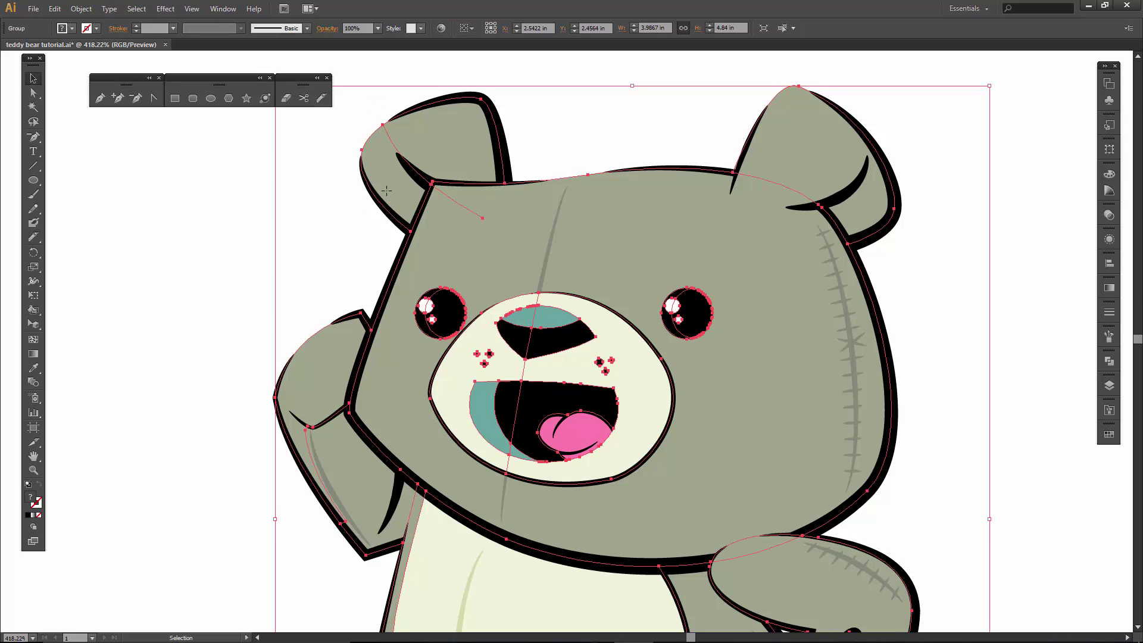
left_click(359, 231)
left_click(430, 212)
right_click(430, 213)
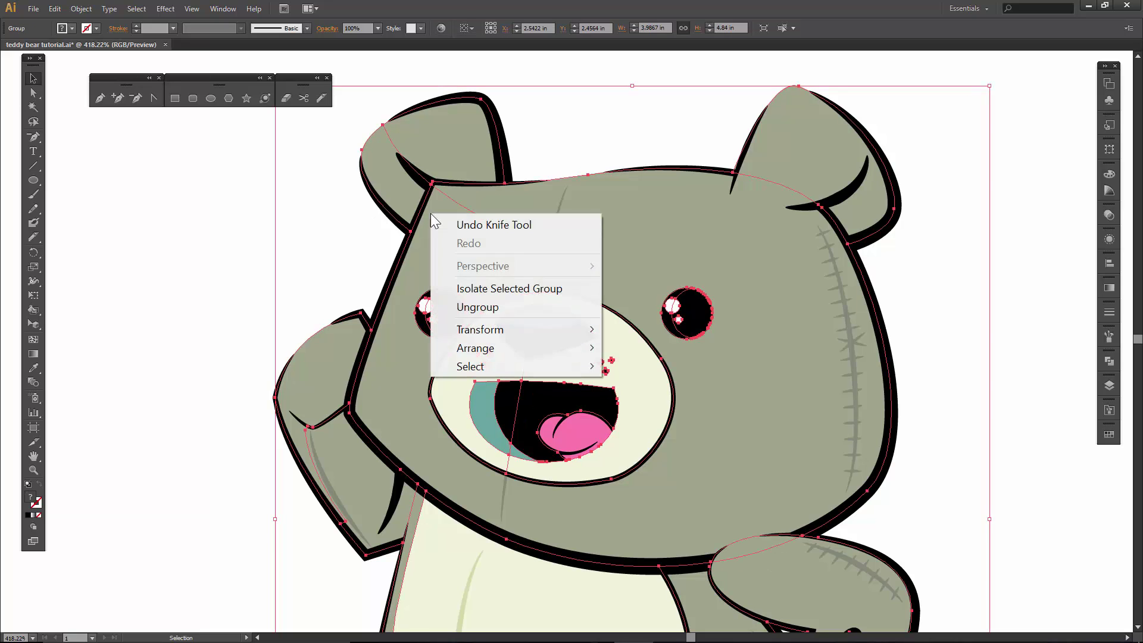
left_click(477, 307)
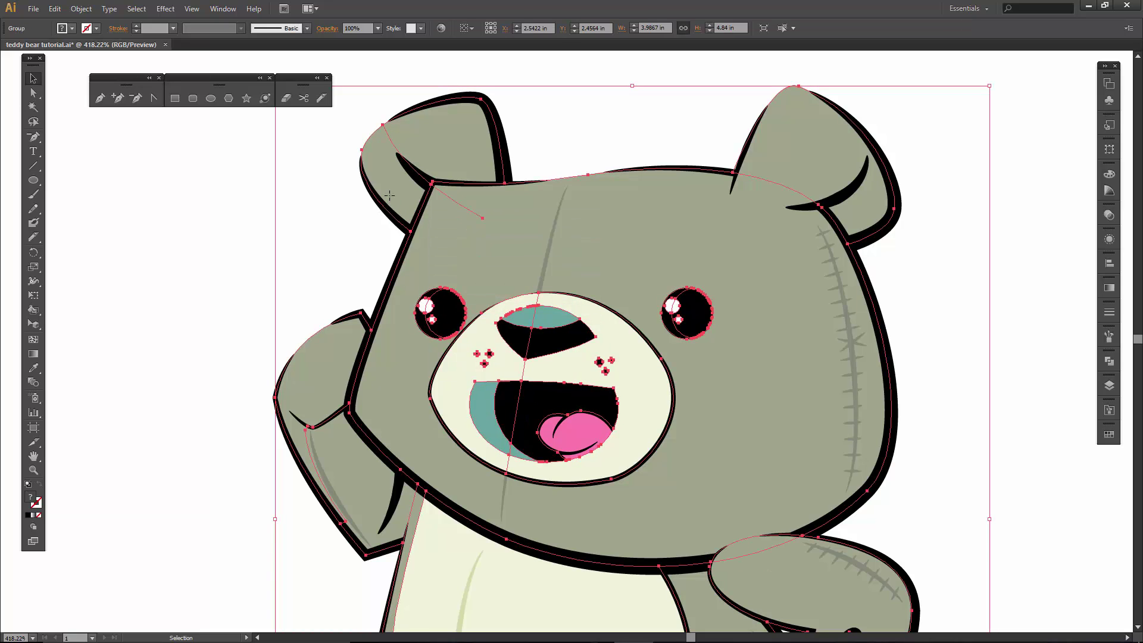
right_click(389, 195)
left_click(439, 288)
left_click(374, 224)
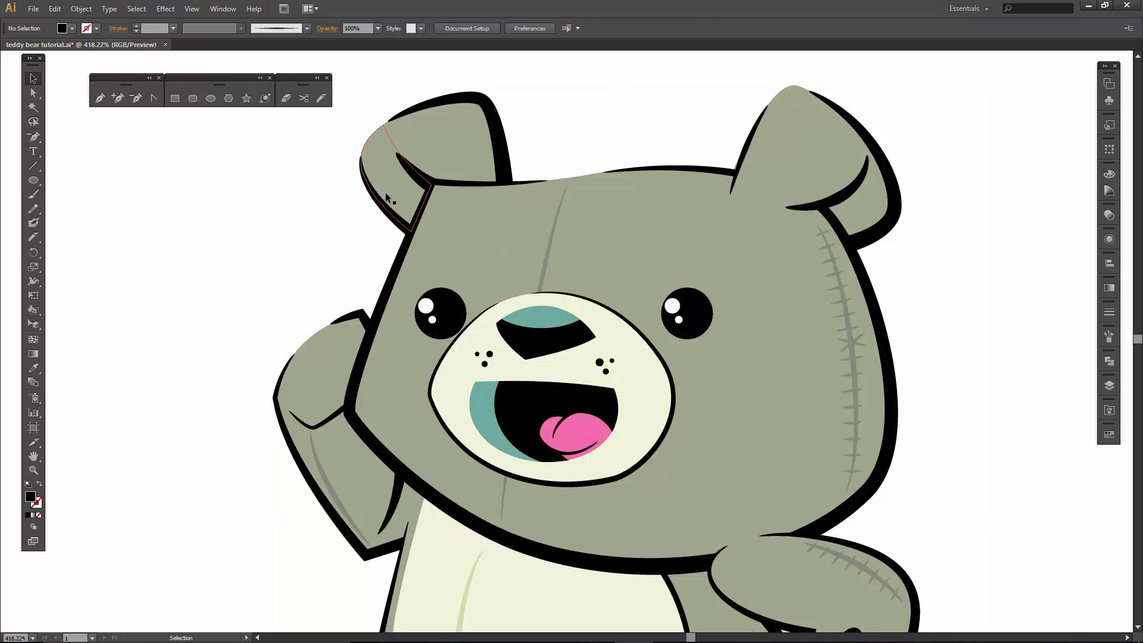
- Fill the cut lower piece of the left ear with the darker grey-green shadow swatch
left_click(386, 196)
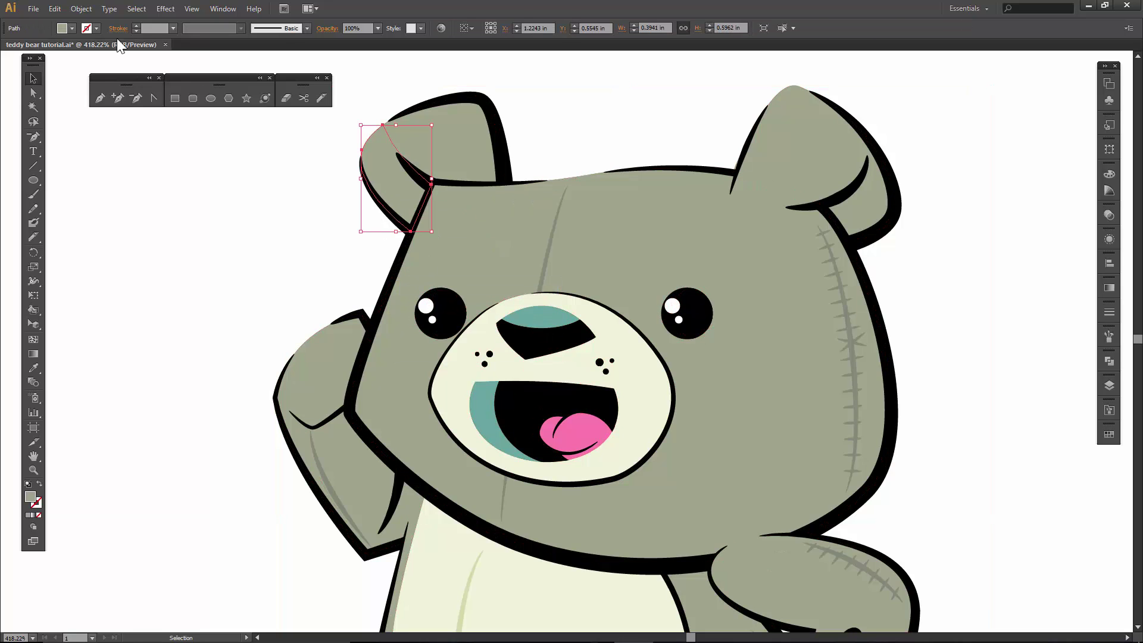
left_click(72, 28)
left_click(70, 76)
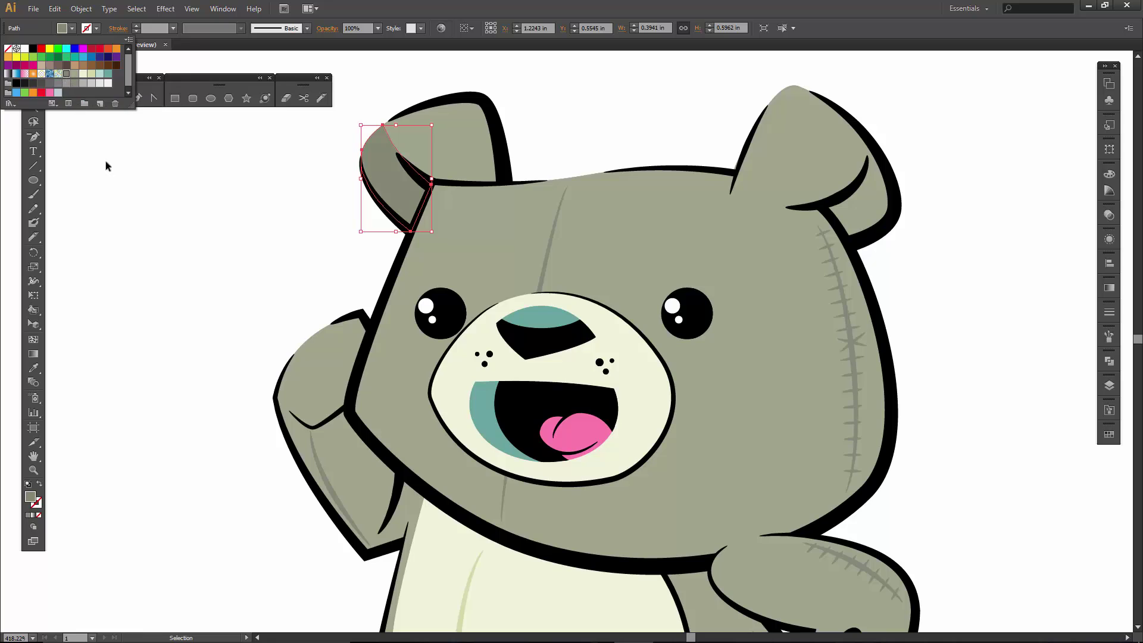
left_click(296, 219)
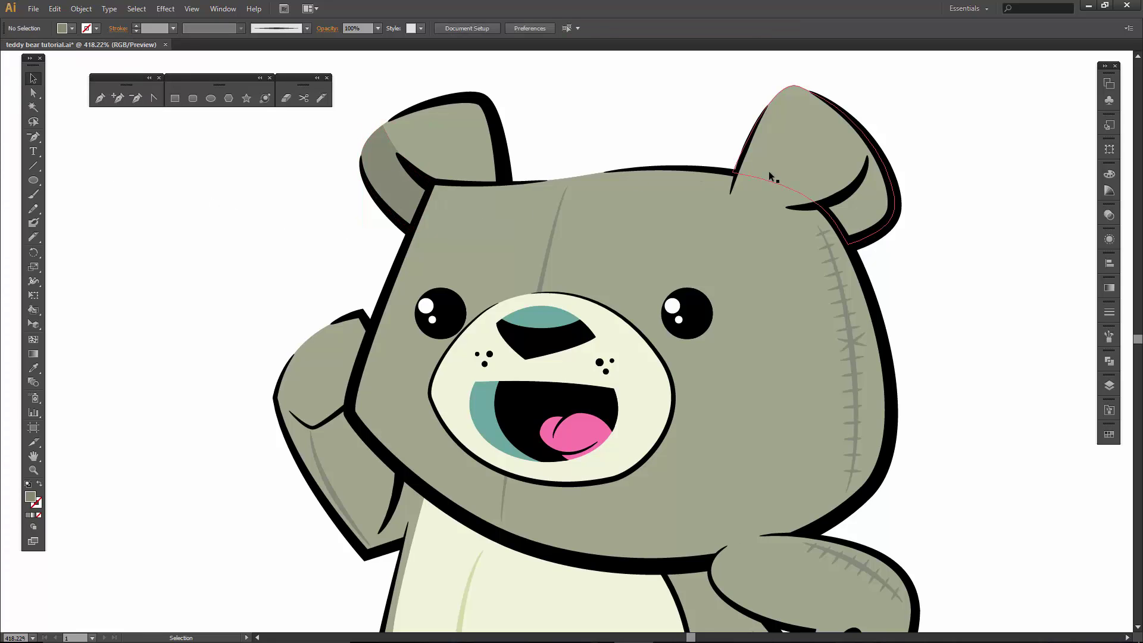
- Unite the head shape and the right ear shape into one shape with the Pathfinder
left_click(759, 252)
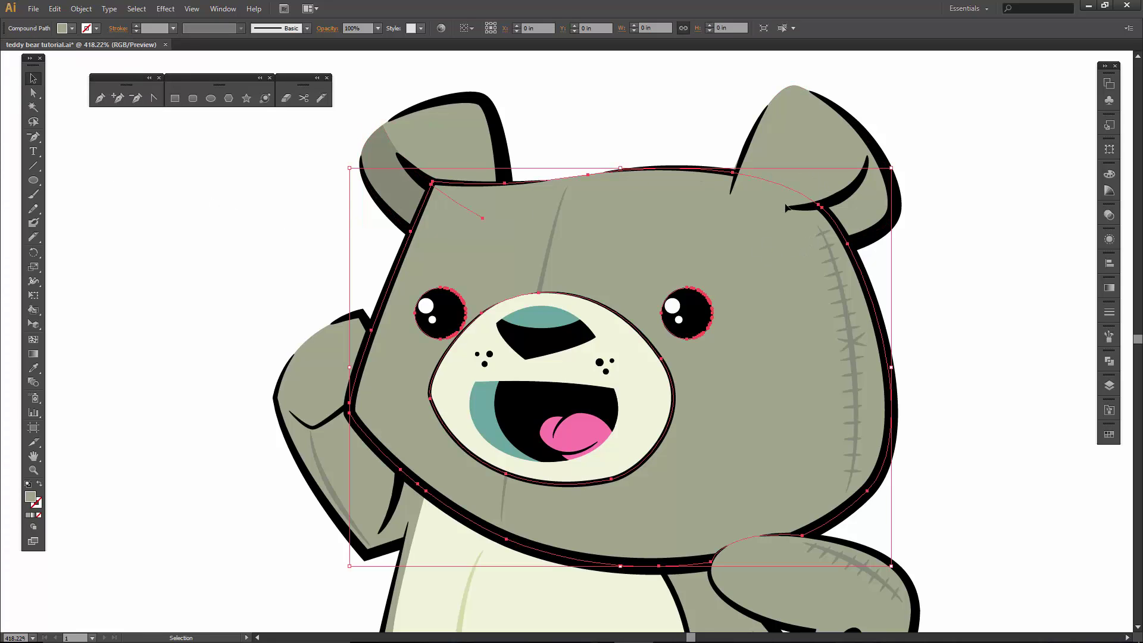
left_click(794, 143, "shift")
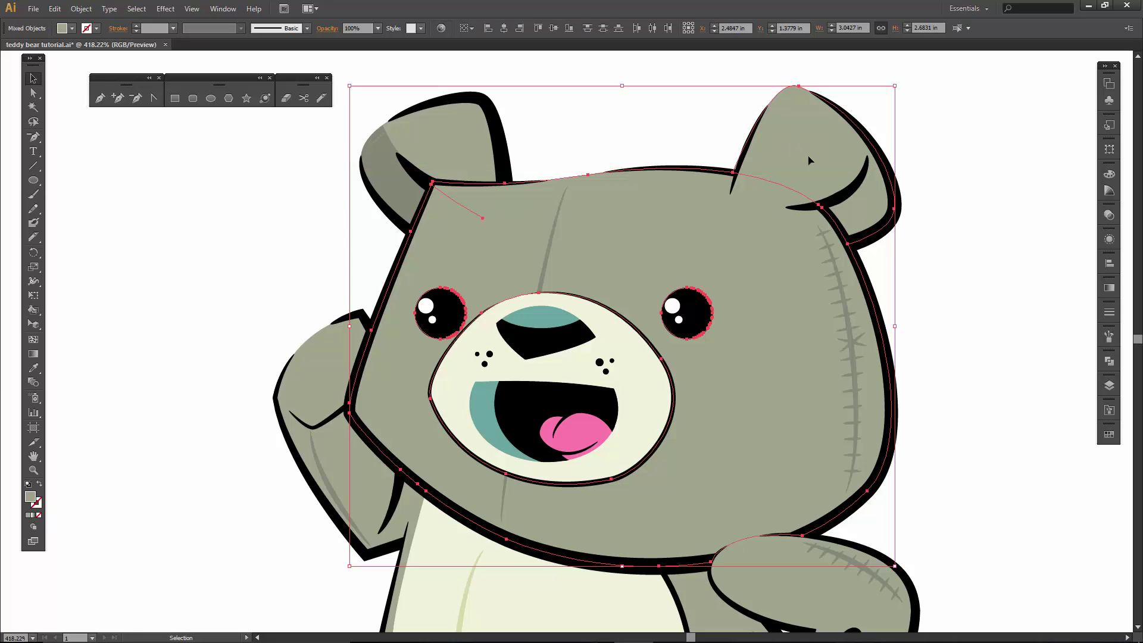
left_click(1109, 362)
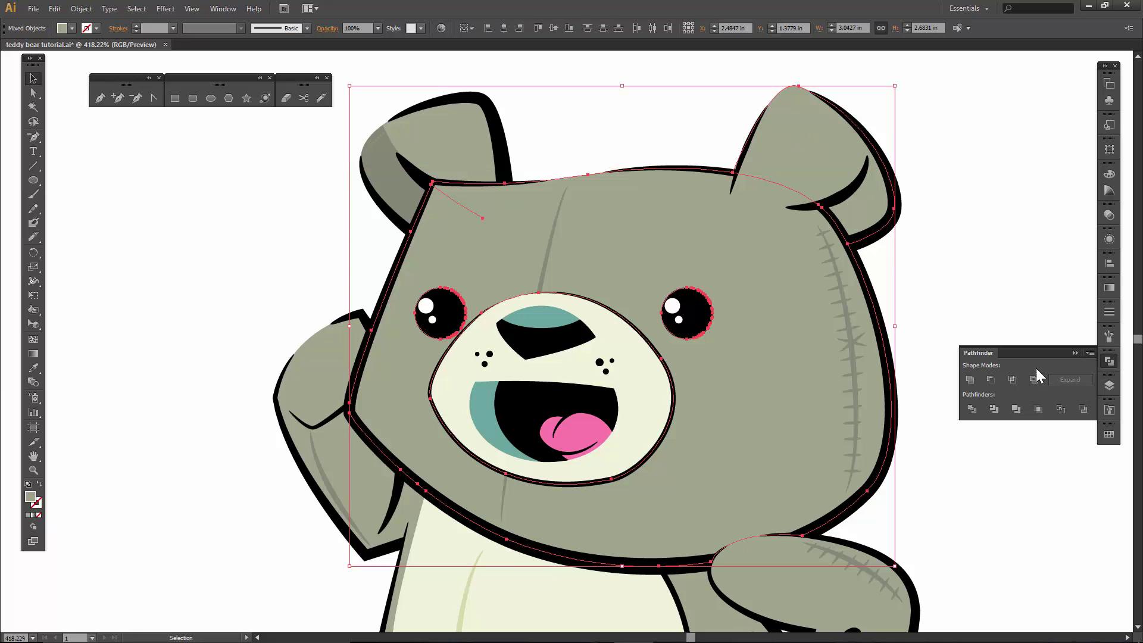
left_click(971, 380)
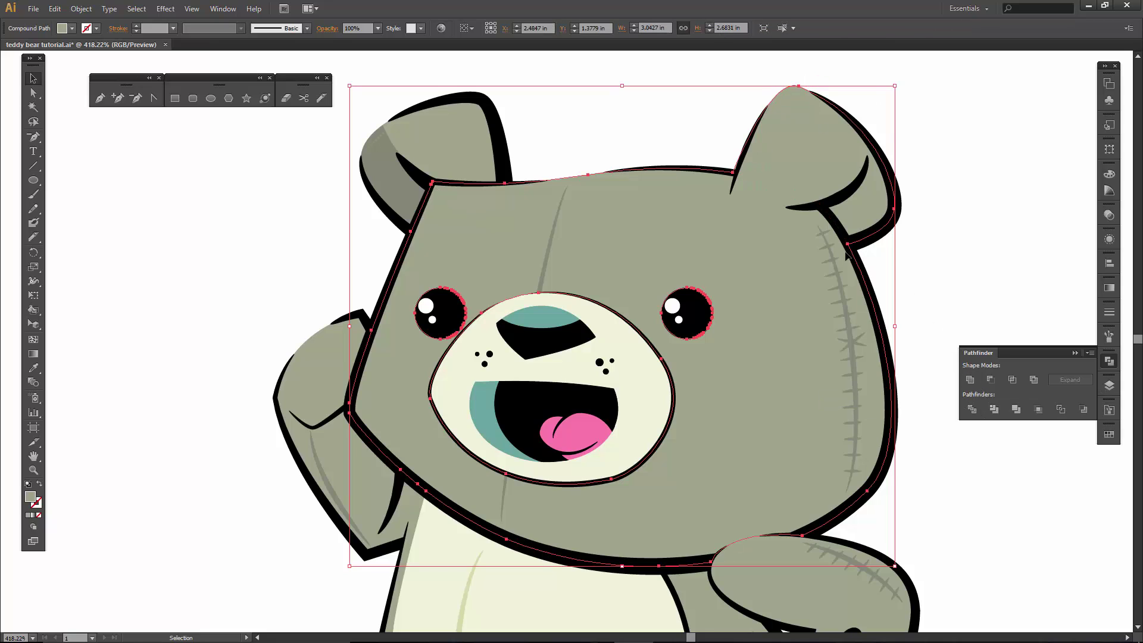
- Cut the lower flap of the right ear from the united head shape with the Knife, following the ear's fold
left_click_drag(927, 249, 706, 287)
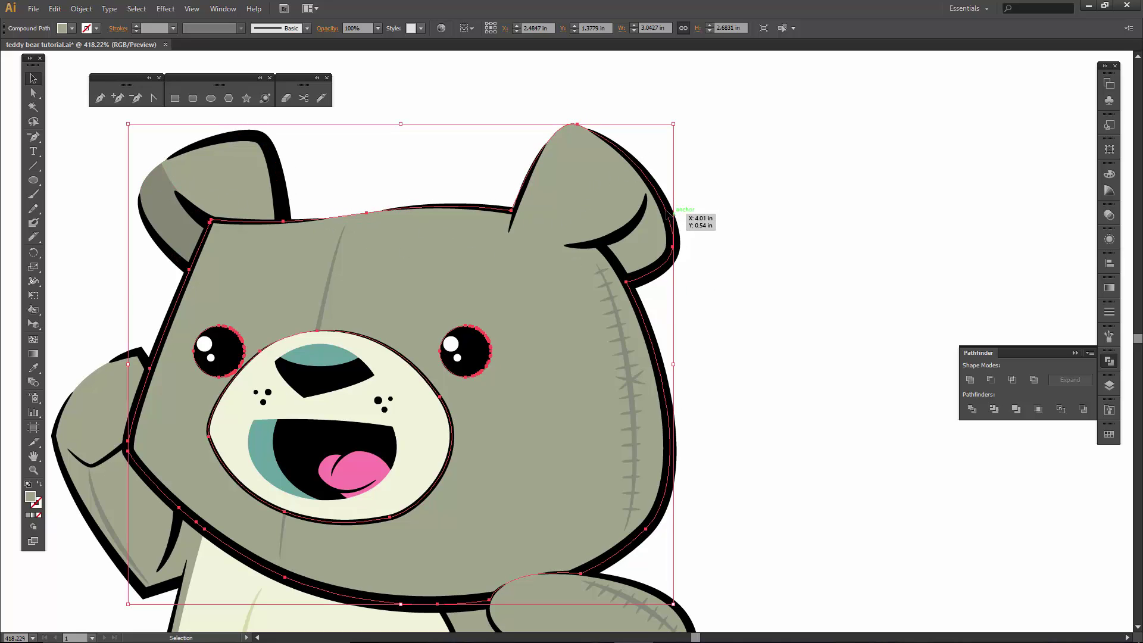
left_click(322, 98)
mouse_move(630, 129)
left_mouse_down()
mouse_move(648, 184)
mouse_move(639, 219)
mouse_move(610, 242)
mouse_move(561, 252)
mouse_move(557, 227)
mouse_move(587, 232)
mouse_move(676, 332)
left_mouse_up()
key("v")
left_click(684, 305)
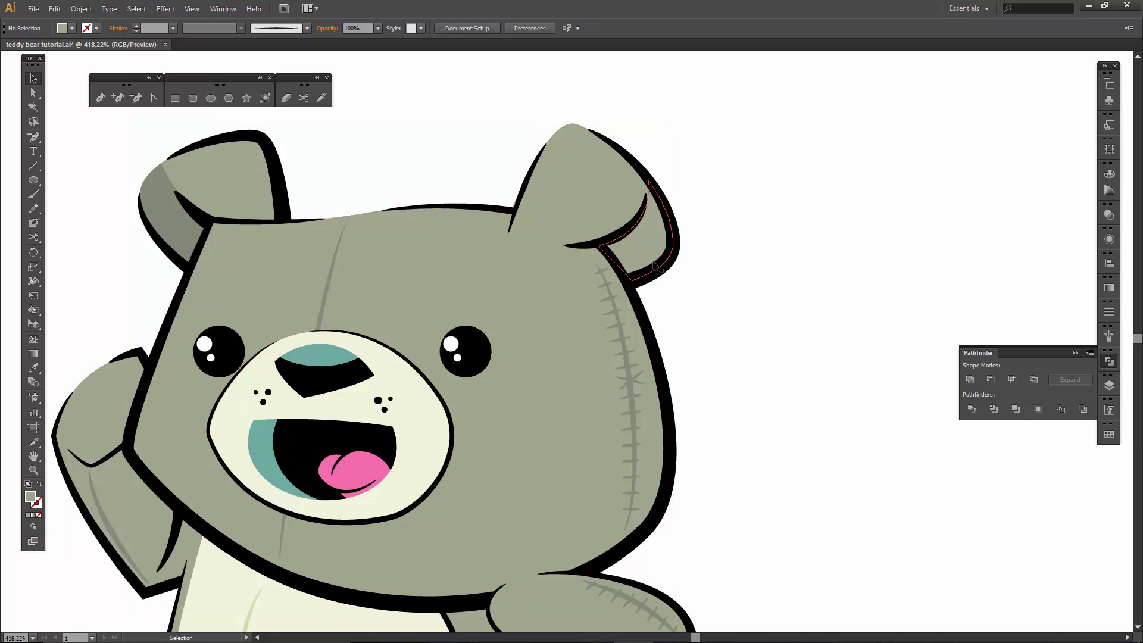
- Fill the cut flap of the right ear with the darker grey-green shadow swatch
left_click(654, 263)
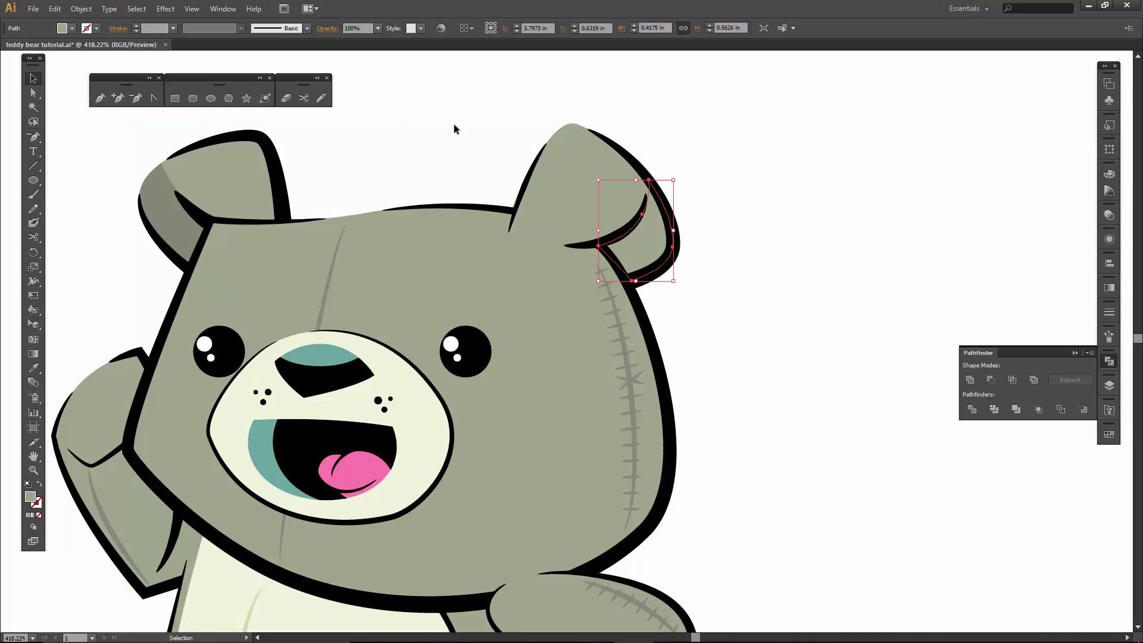
left_click(73, 28)
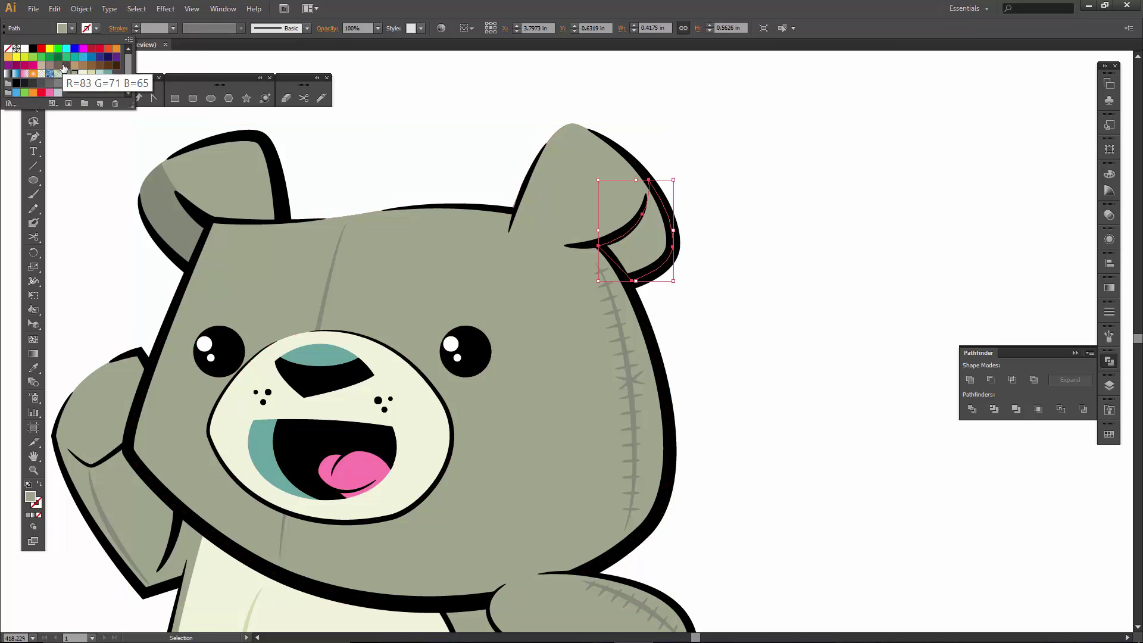
left_click(445, 138)
left_click(444, 138)
- Select the head shape and cut a curved shadow band along the jaw from cheek to cheek with the Knife tool
key("space")
left_click_drag(459, 326, 563, 222)
left_click(523, 207)
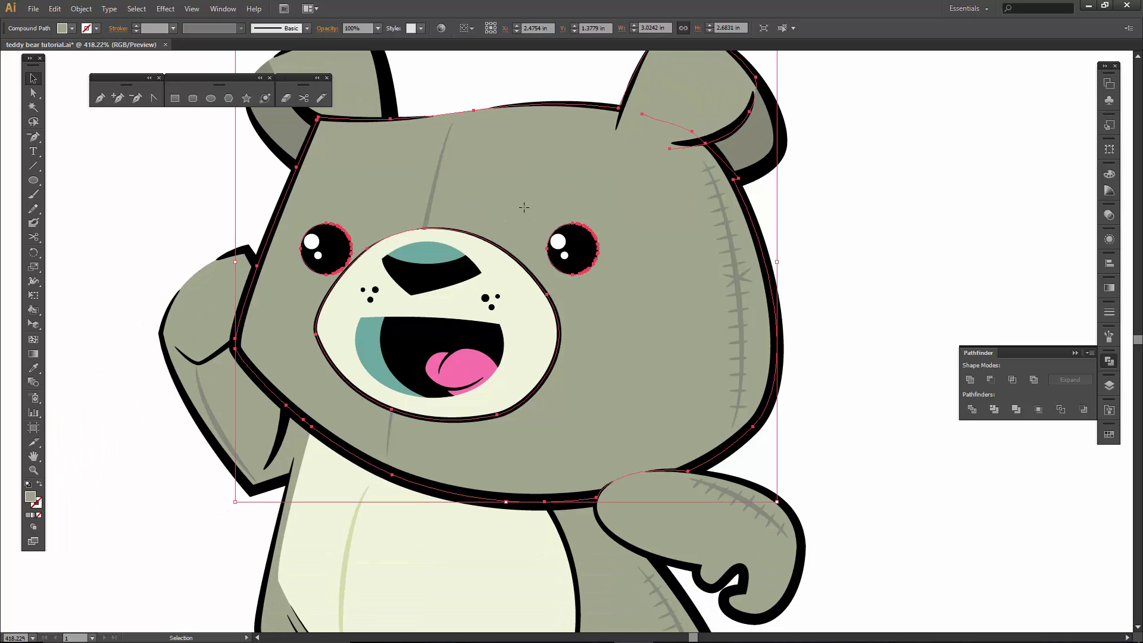
left_click(321, 98)
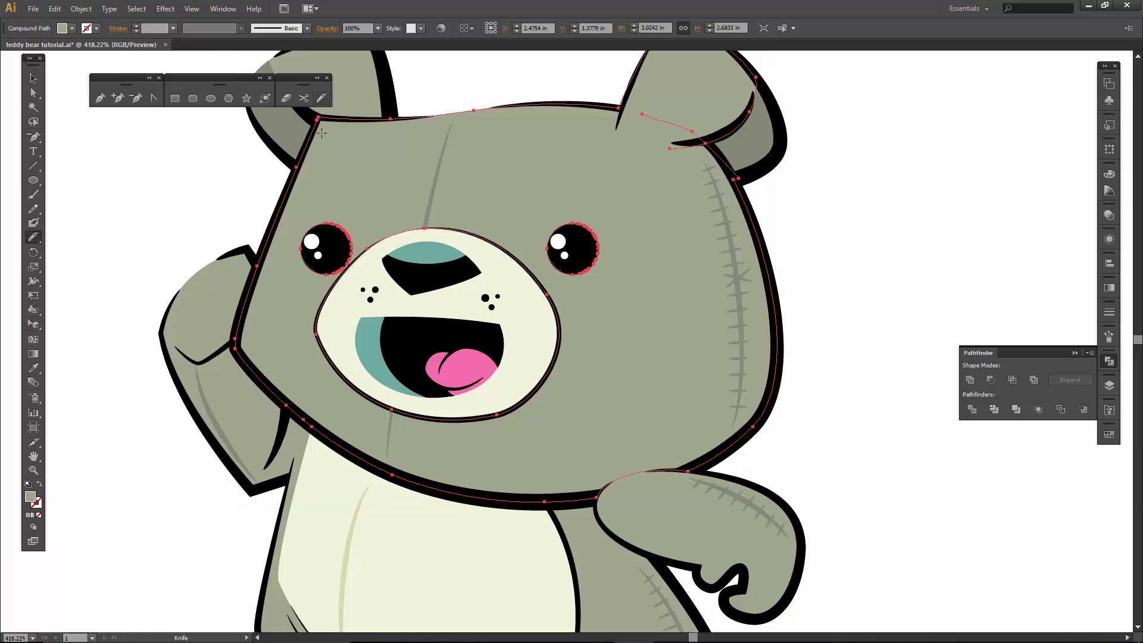
mouse_move(227, 312)
left_mouse_down()
mouse_move(304, 389)
mouse_move(387, 441)
mouse_move(560, 466)
mouse_move(711, 422)
mouse_move(746, 393)
mouse_move(806, 302)
mouse_move(833, 221)
left_mouse_up()
key("v")
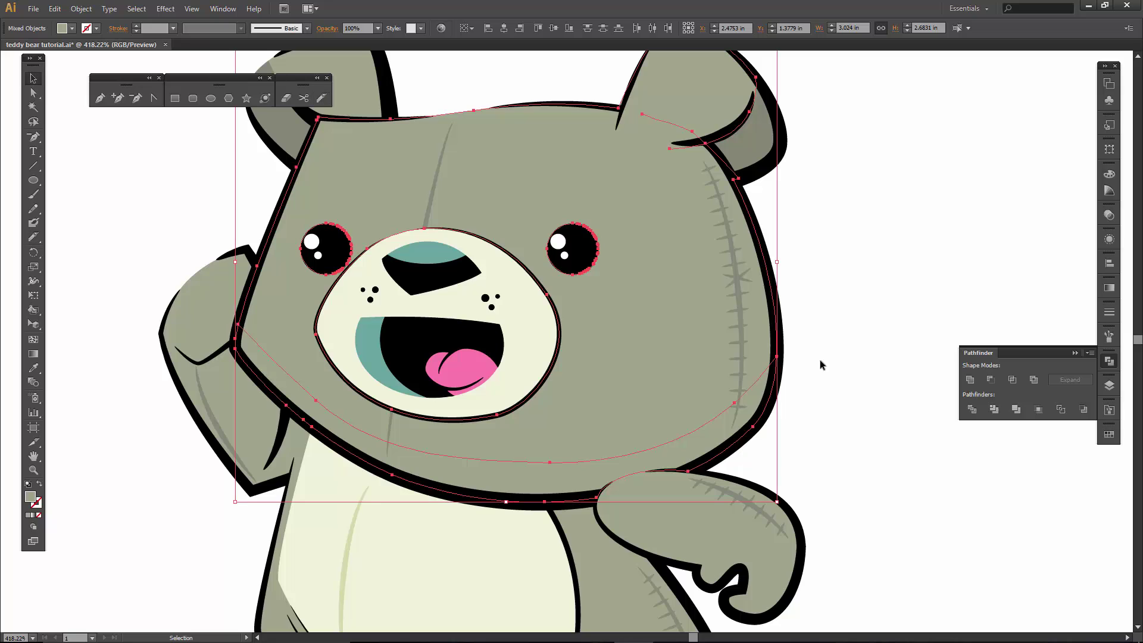
left_click(820, 359)
- Fill the cut band along the jaw with the darker grey-green shadow swatch
left_click(572, 427)
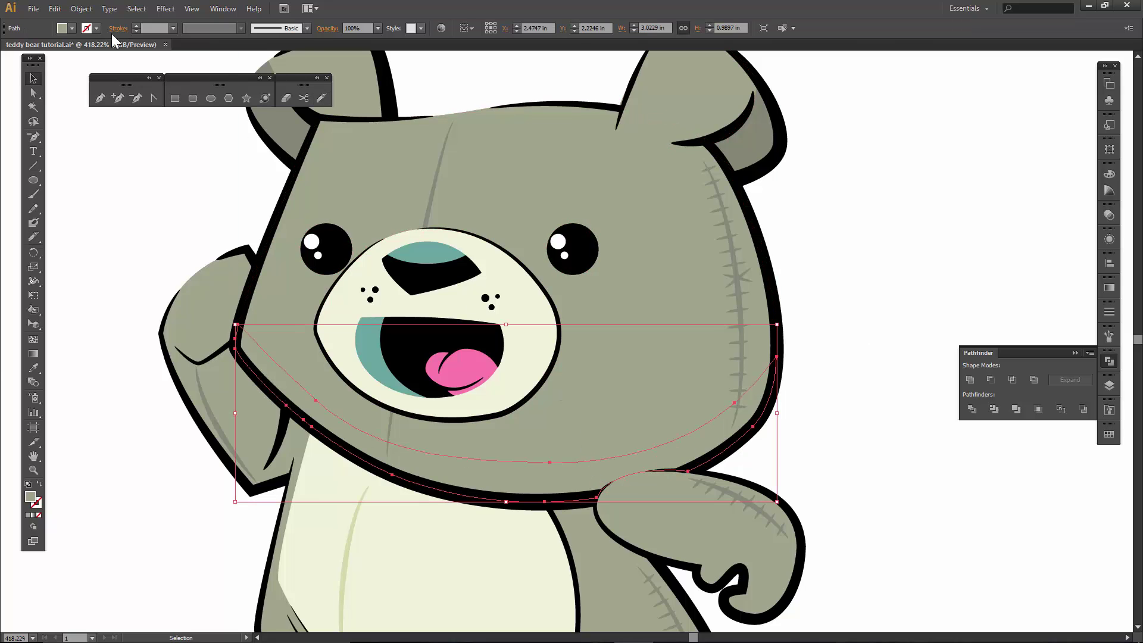
left_click(71, 28)
left_click(67, 74)
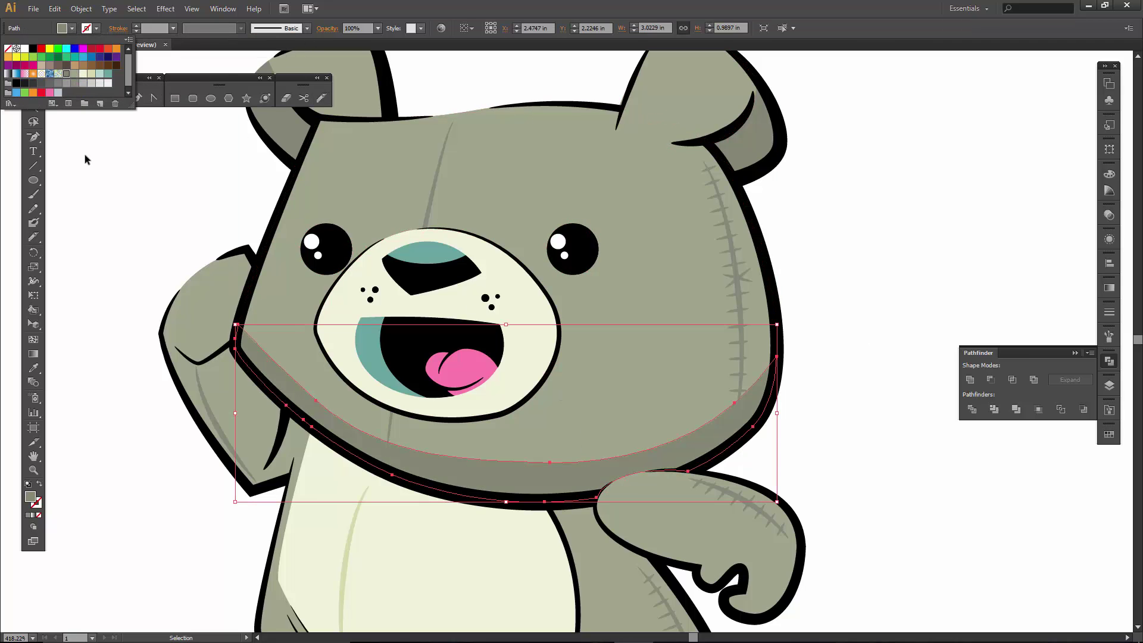
left_click(91, 153)
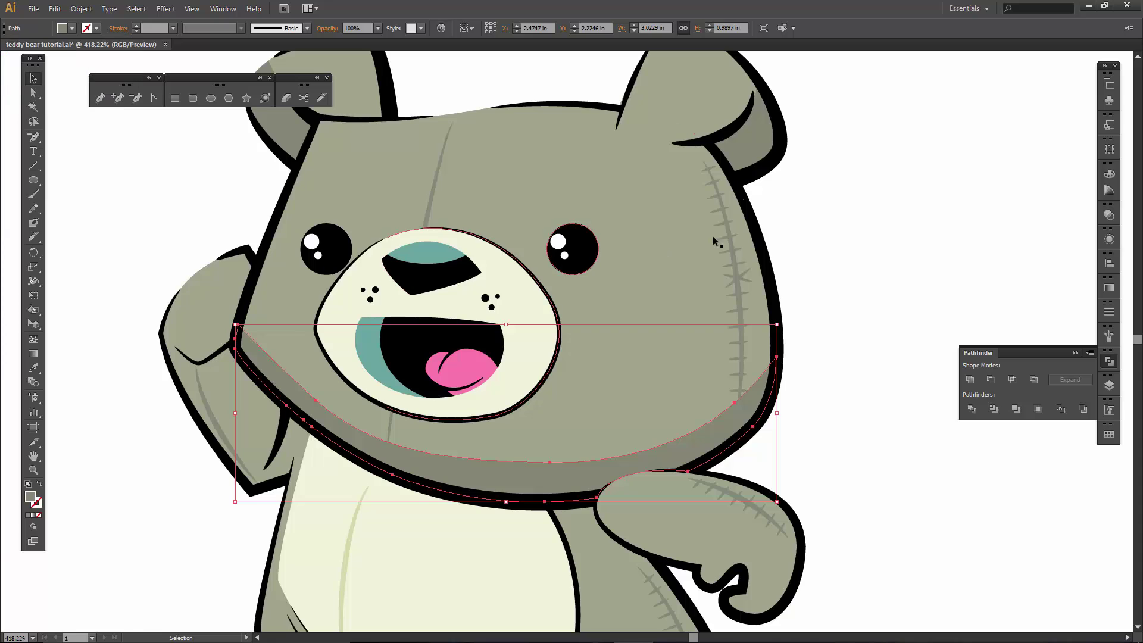
- Select the light head shape and cut a curved strip down its right side, from below the ear to the jaw shadow, with the Knife
left_click(807, 219)
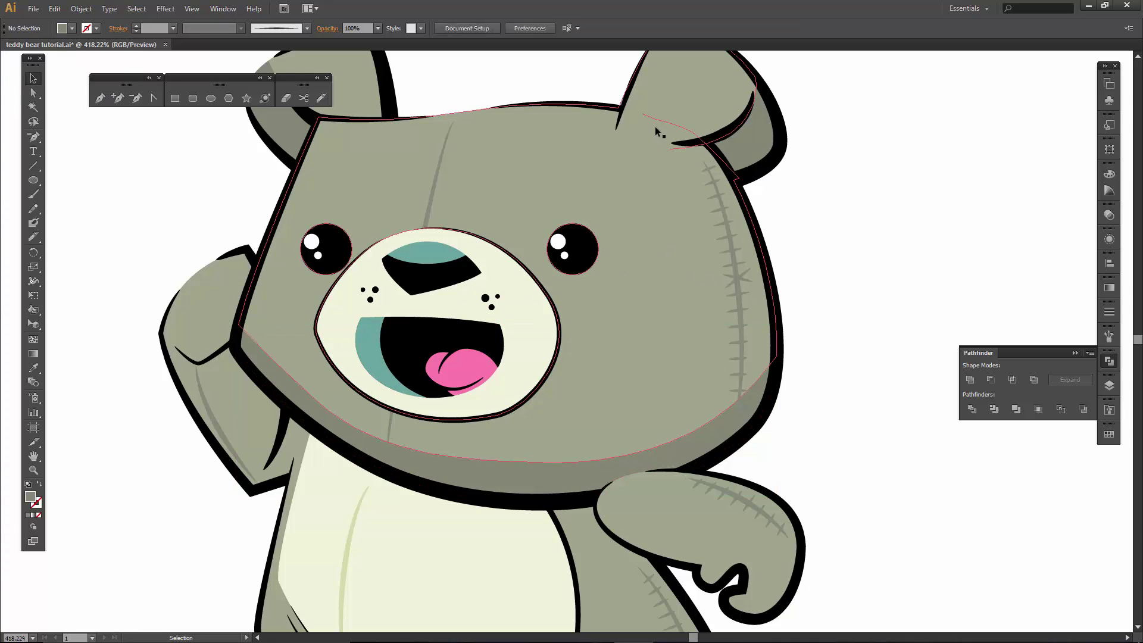
left_click(683, 221)
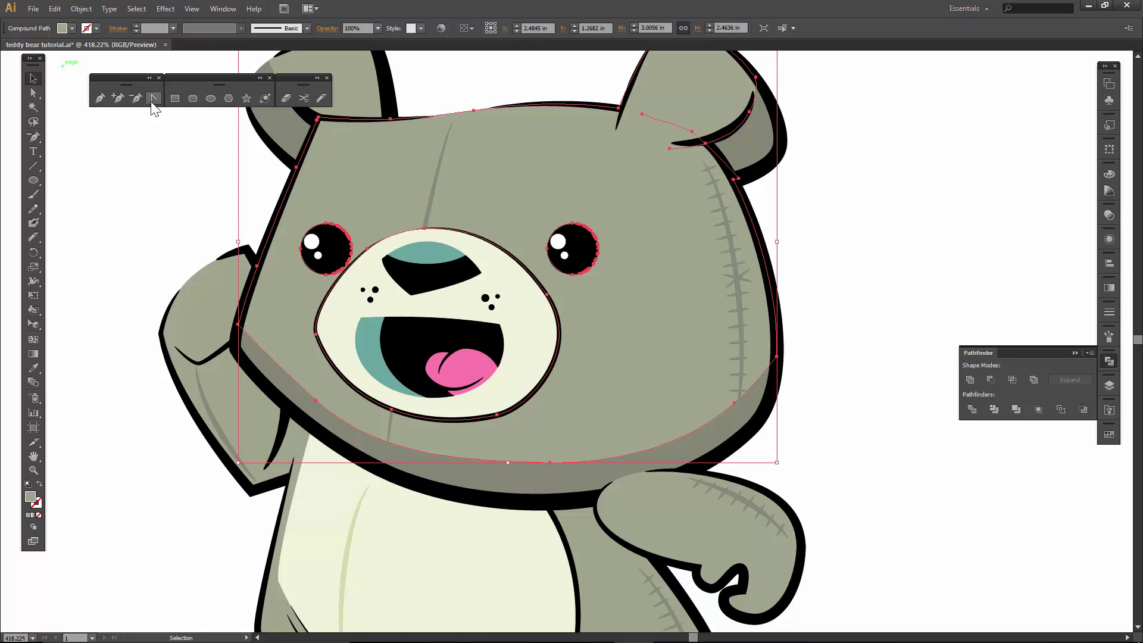
left_click(320, 99)
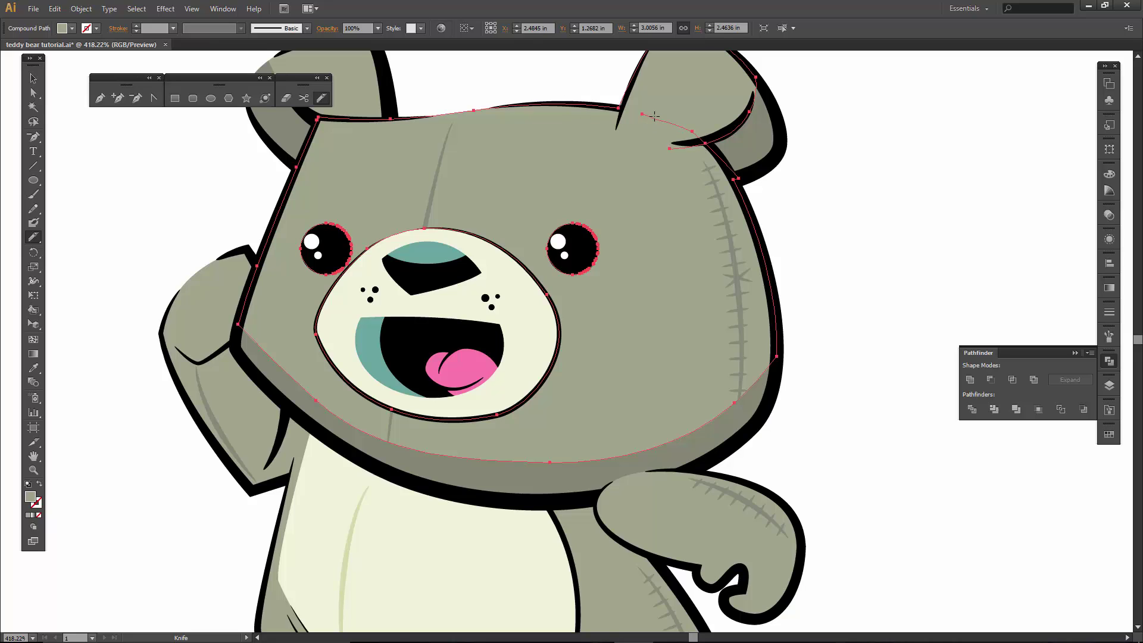
mouse_move(677, 156)
left_mouse_down()
mouse_move(698, 231)
mouse_move(702, 390)
mouse_move(690, 426)
mouse_move(633, 471)
left_mouse_up()
key("v")
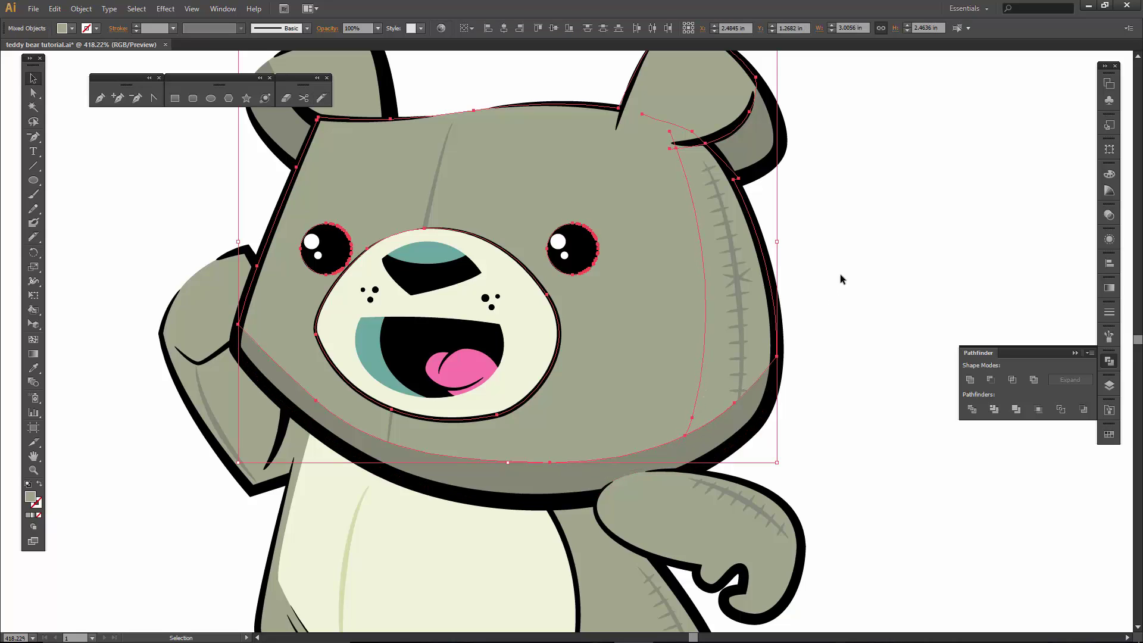
- Fill the cut strip on the right side of the head with the darker grey-green shadow swatch
left_click(837, 273)
left_click(716, 384)
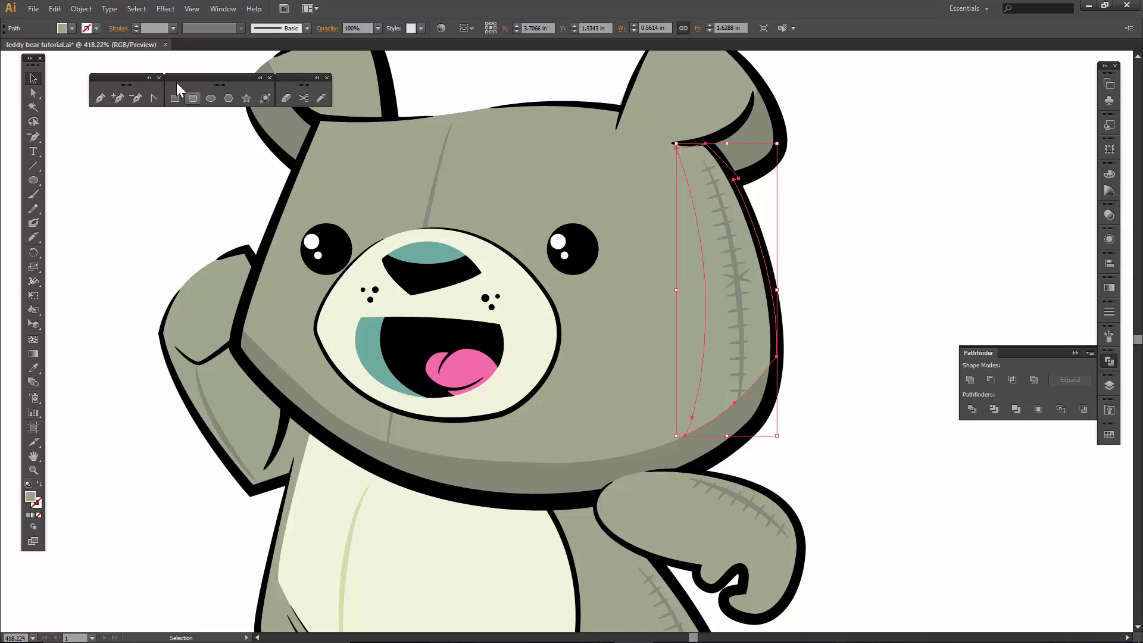
left_click(71, 28)
left_click(72, 85)
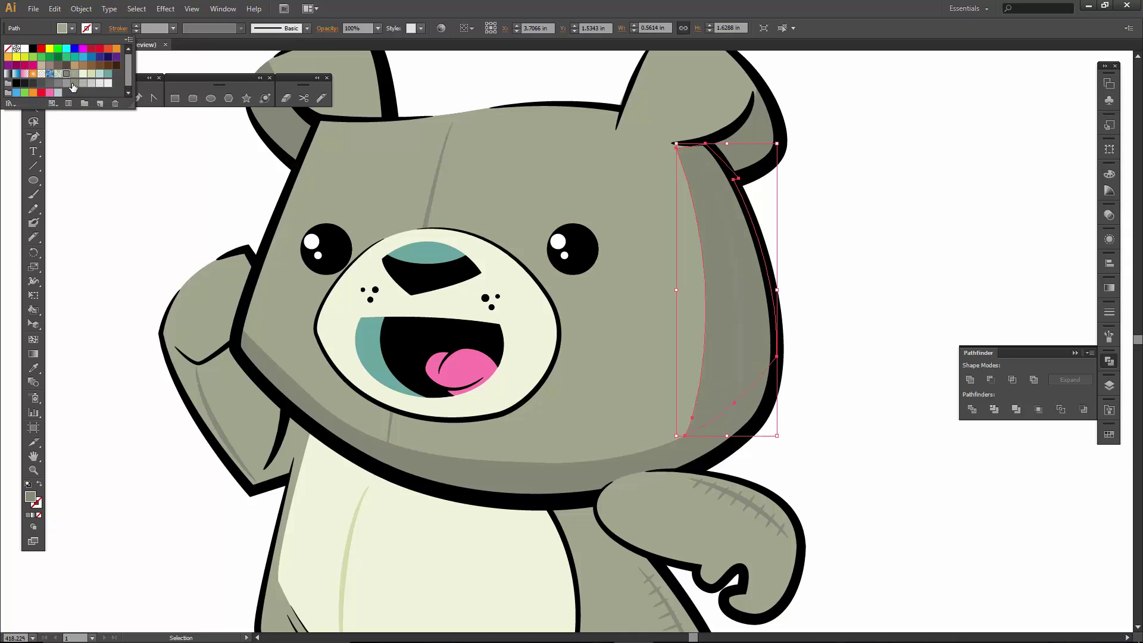
left_click(873, 241)
- Unite the side shadow strip and the jaw shadow band into one shape with Pathfinder
left_click(795, 396)
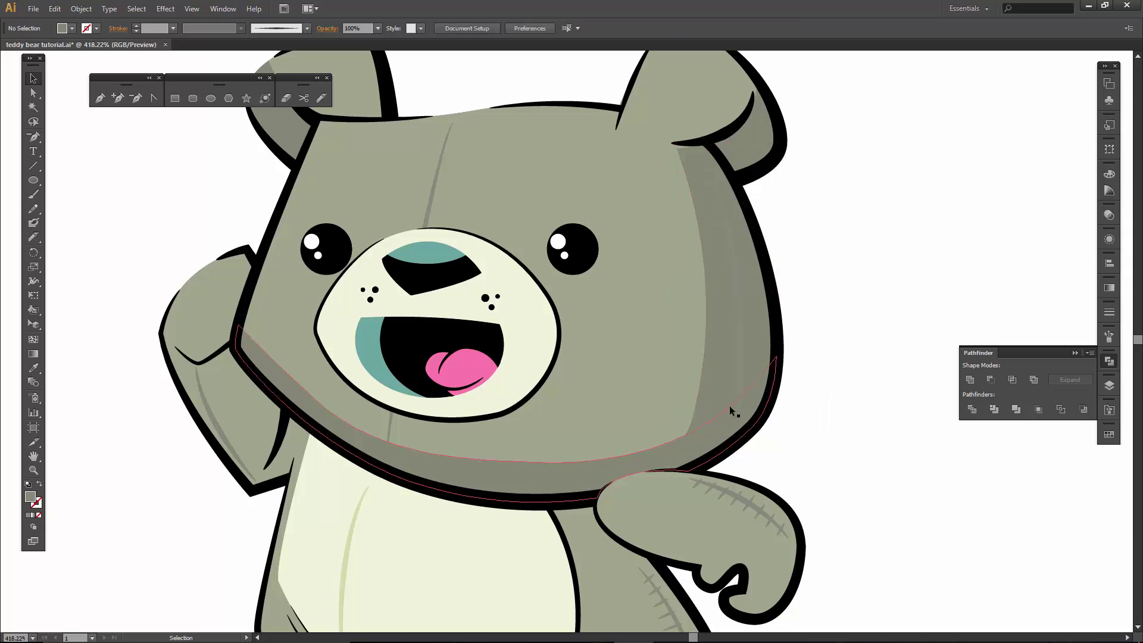
left_click(716, 391)
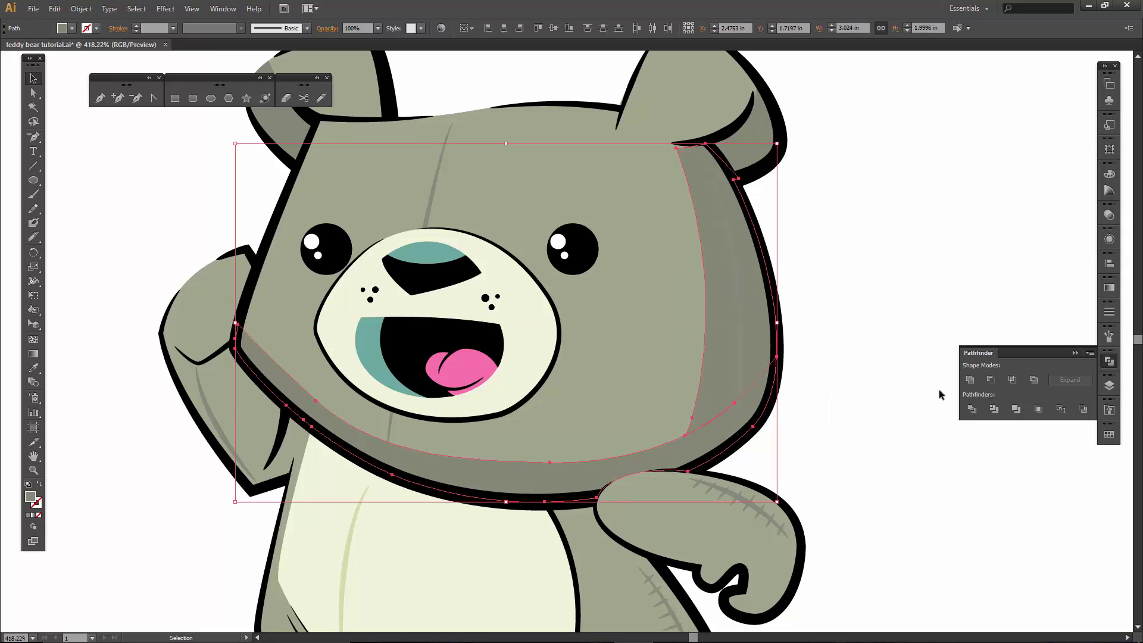
left_click(967, 384)
left_click(847, 361)
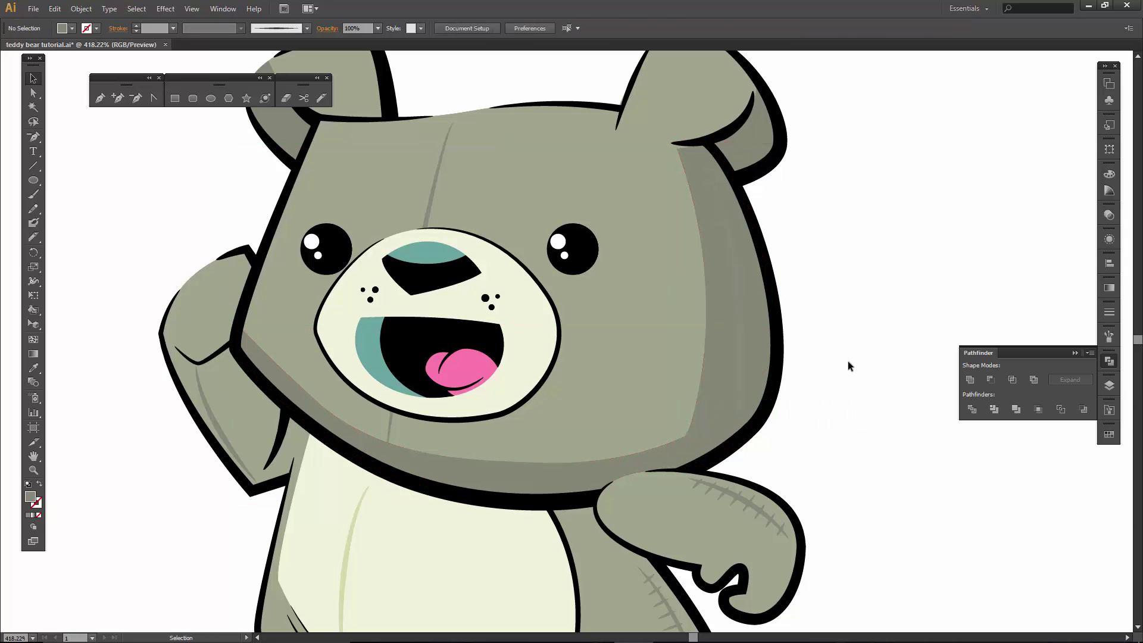
left_click(744, 402)
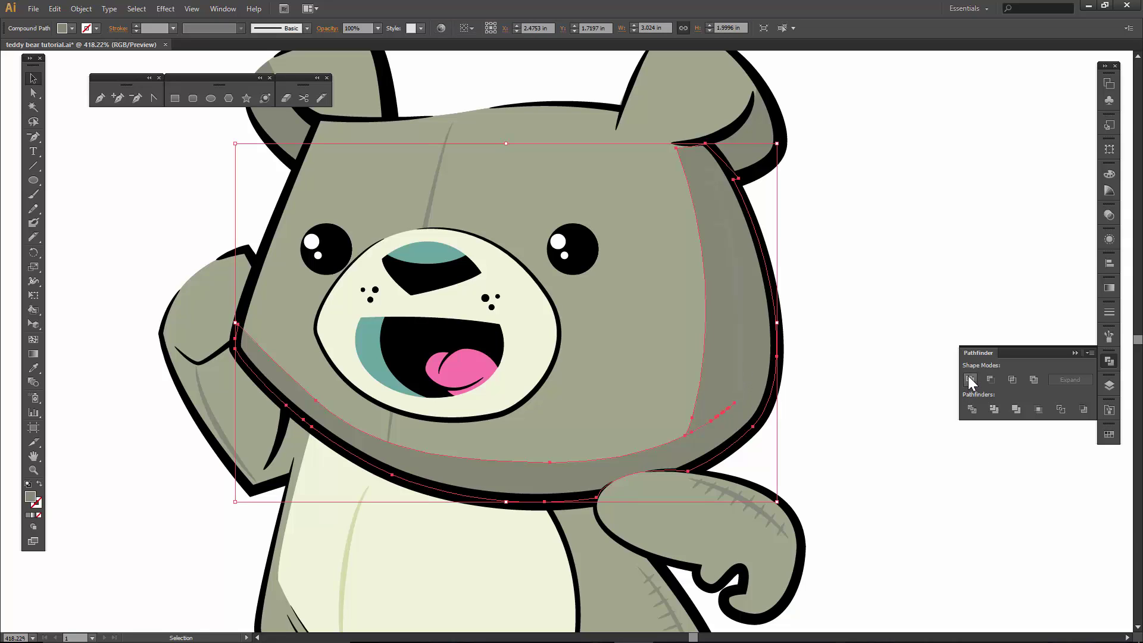
left_click(857, 422)
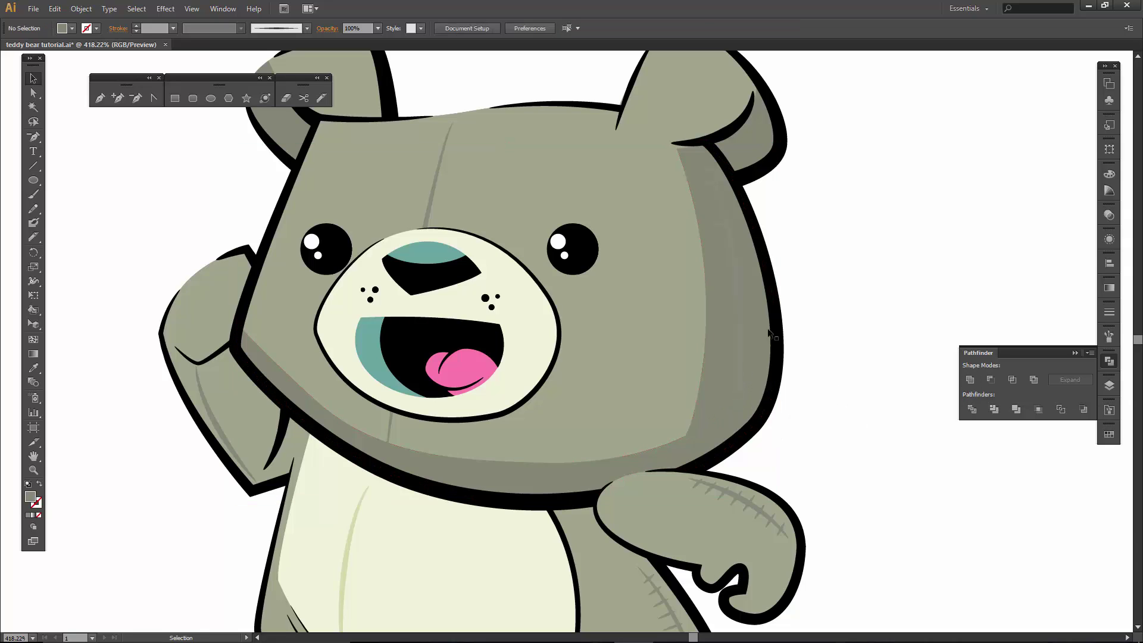
- Unlock and activate the brushes expanded layer, and hide the shadows and FLAT COLOR layers to isolate the line work
left_click(1110, 387)
left_click(863, 375)
left_click(906, 375)
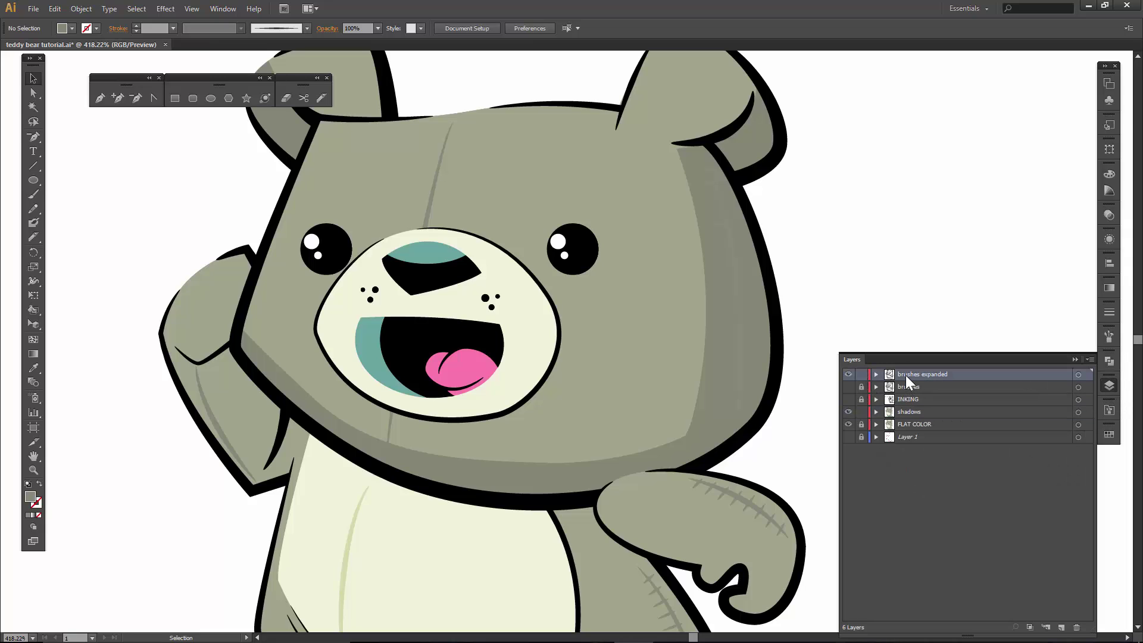
left_click(737, 297)
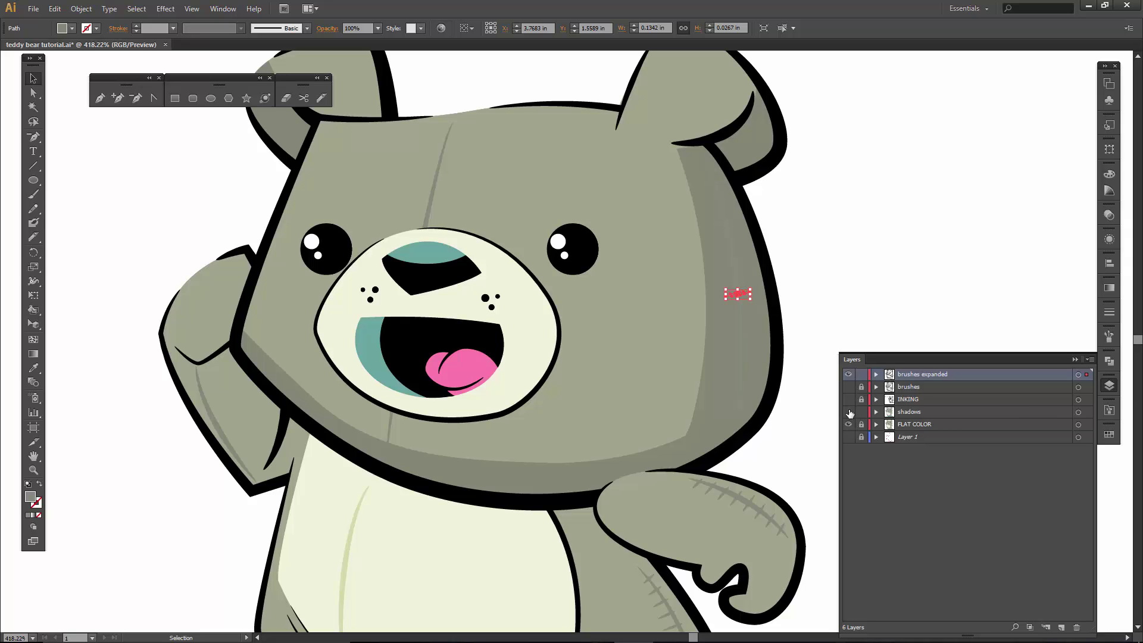
left_click(848, 412)
left_click(848, 424)
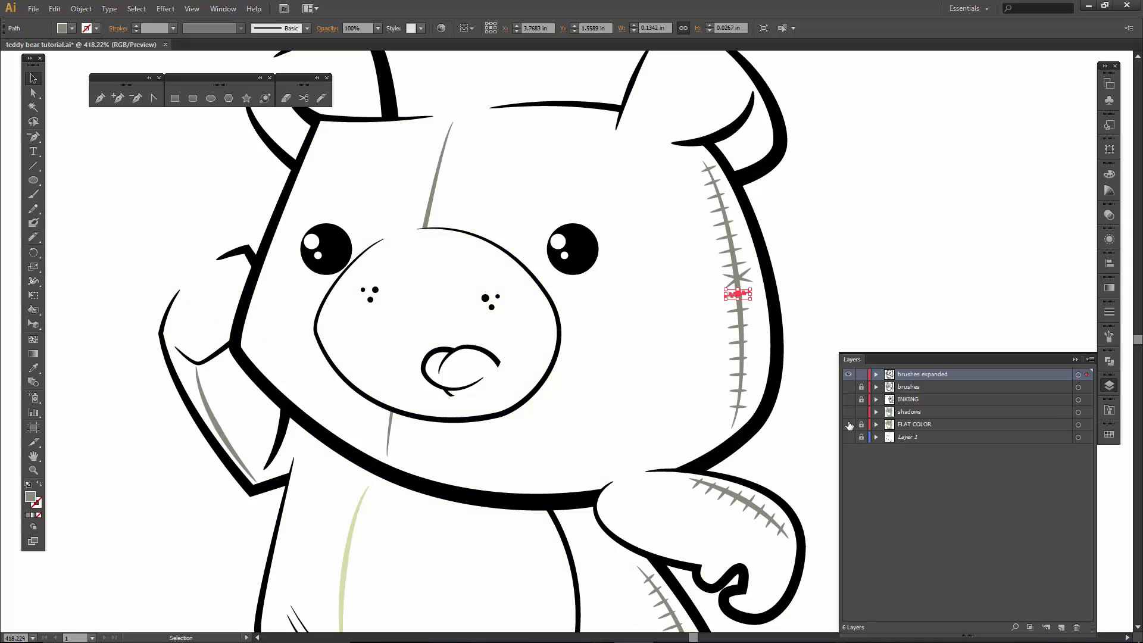
left_click(836, 301)
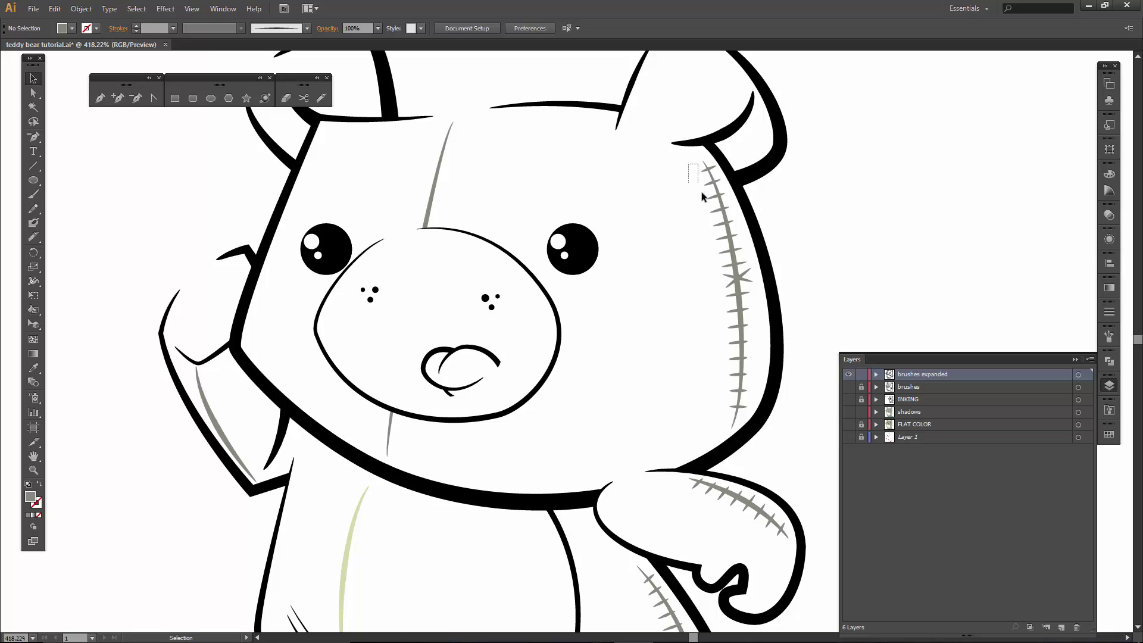
- Select all the seam and stitch lines by colour with the Magic Wand and unite them with Pathfinder
left_click_drag(719, 220, 769, 266)
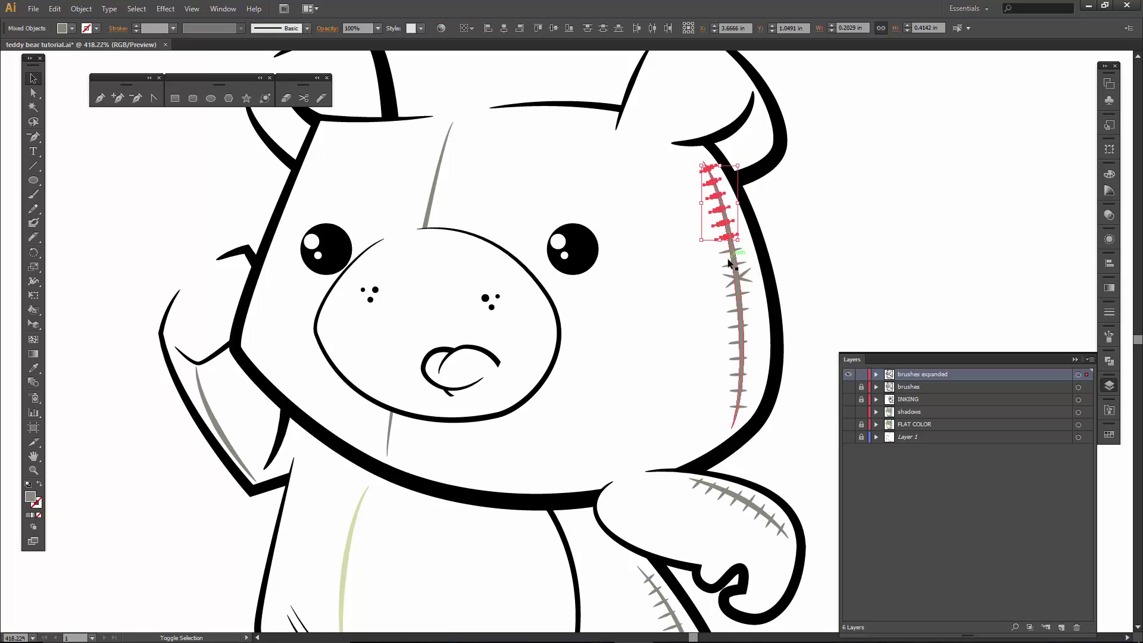
left_click(33, 106)
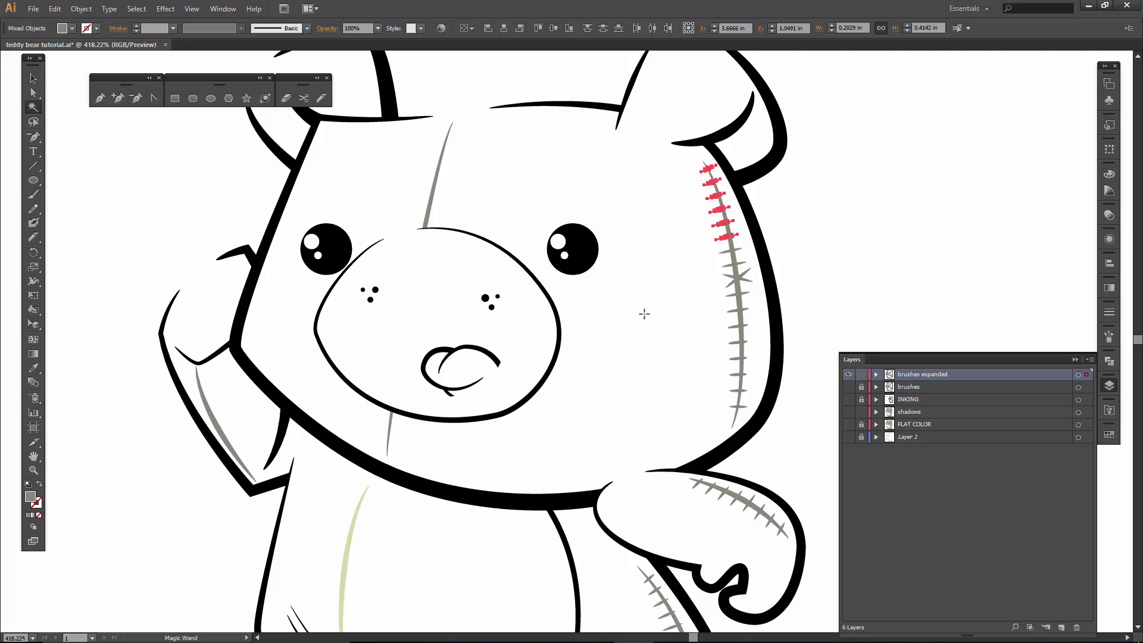
left_click(736, 290)
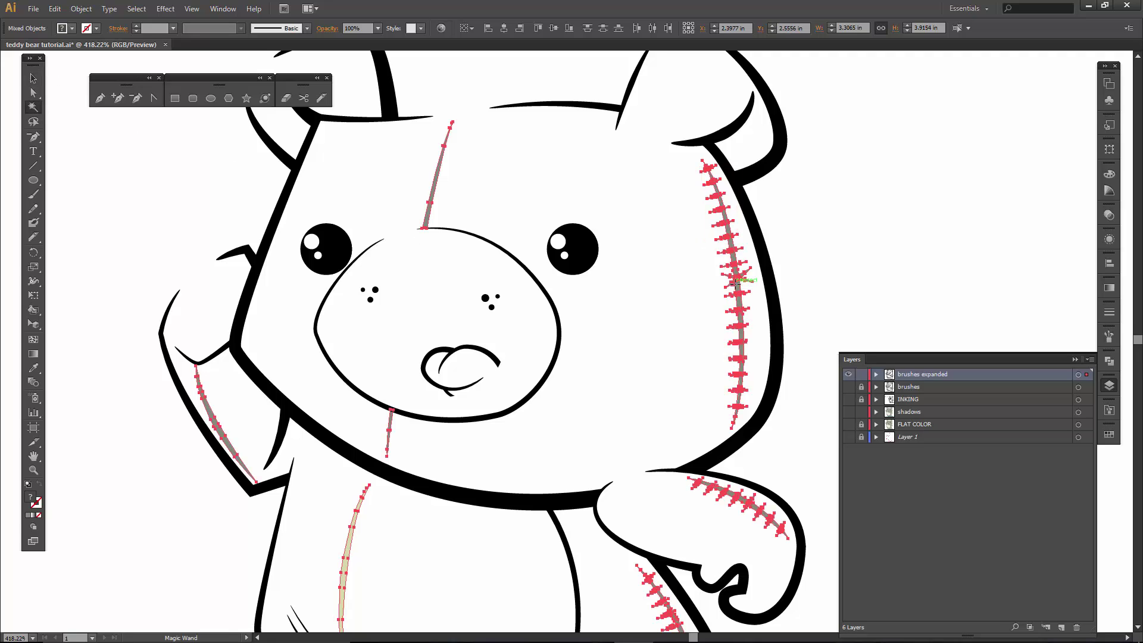
left_click(1109, 361)
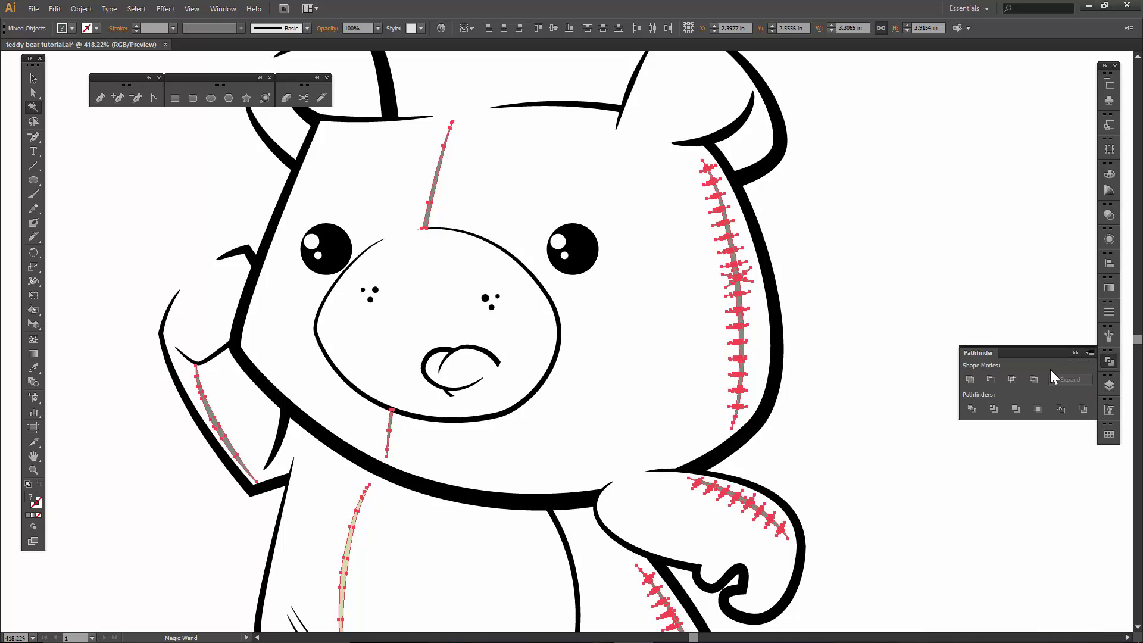
left_click(970, 379)
- Ungroup the united seam lines and select only the stitched seam on the right side of the head
key("v")
left_click(873, 325)
left_click(742, 289)
right_click(739, 286)
left_click(780, 378)
left_click(837, 299)
left_click(745, 280)
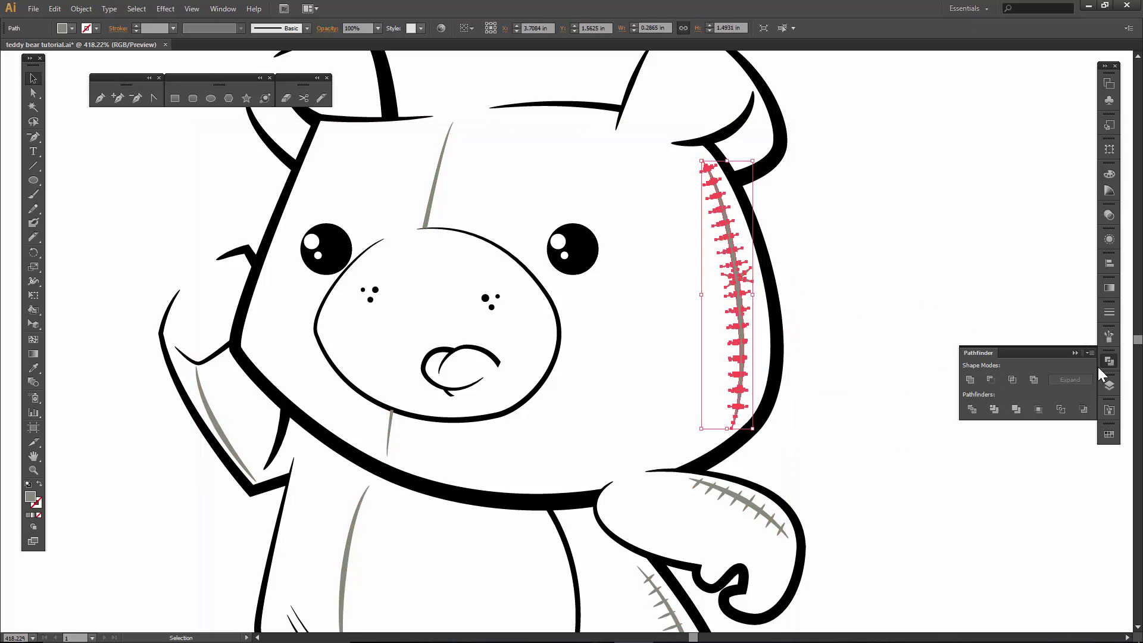
- Float the Layers panel near the artwork and show the shadows layer again
mouse_move(1110, 386)
left_mouse_down()
mouse_move(1007, 383)
mouse_move(1089, 382)
left_mouse_up()
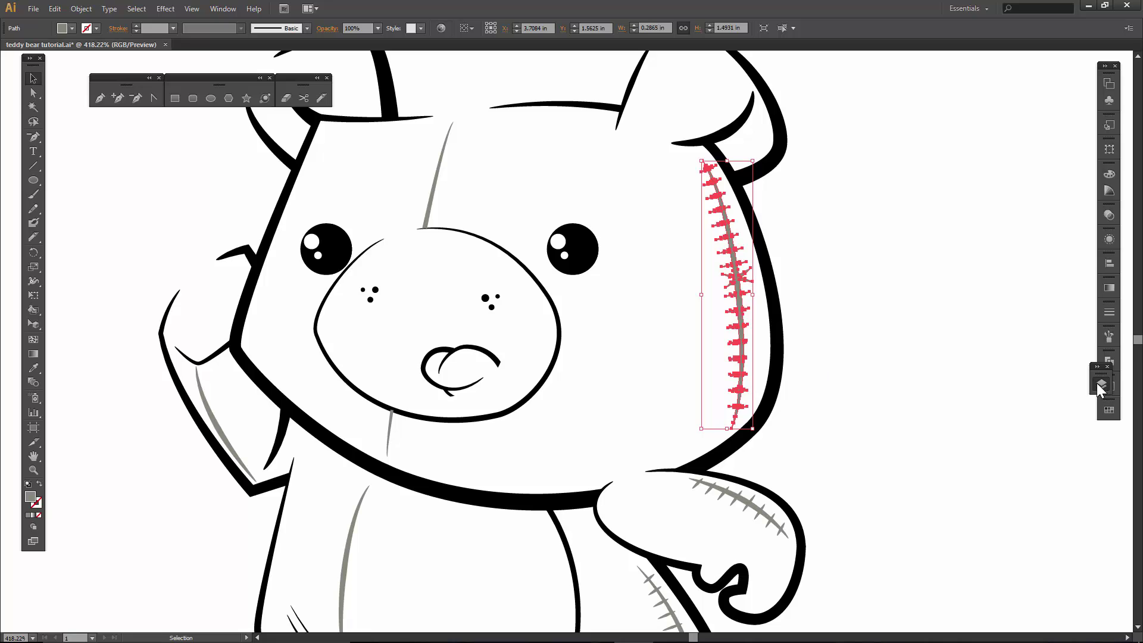
left_click(1097, 383)
left_click_drag(849, 359, 831, 128)
left_click(823, 186)
left_click(836, 199)
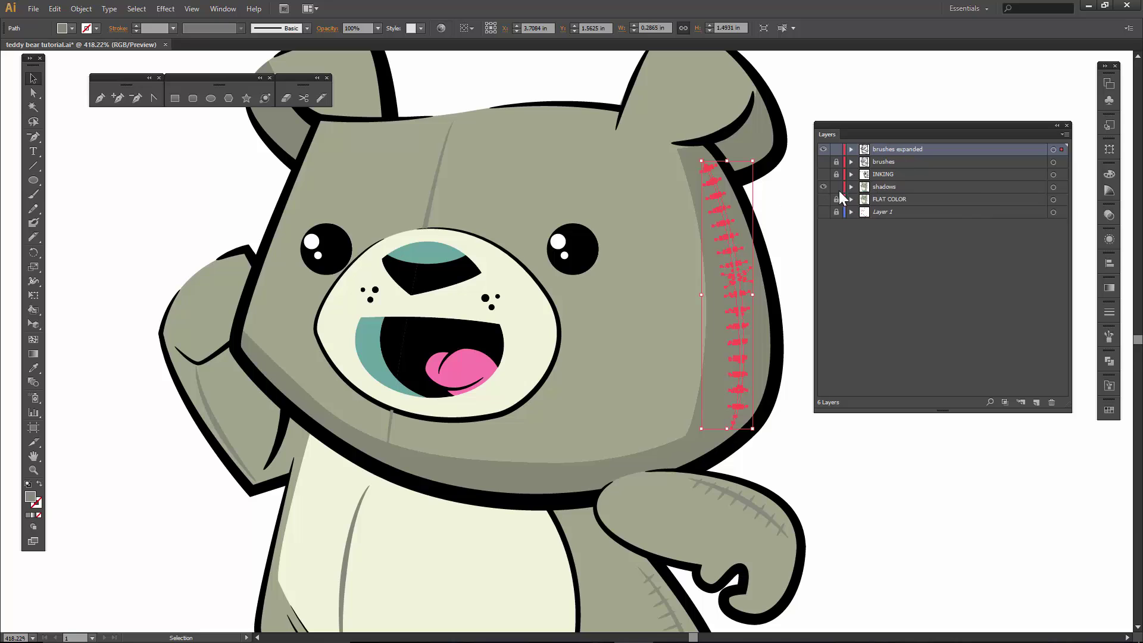
- Fill the stitched seam on the head with the lighter grey-green swatch so it stands out against the shadow
left_click(69, 29)
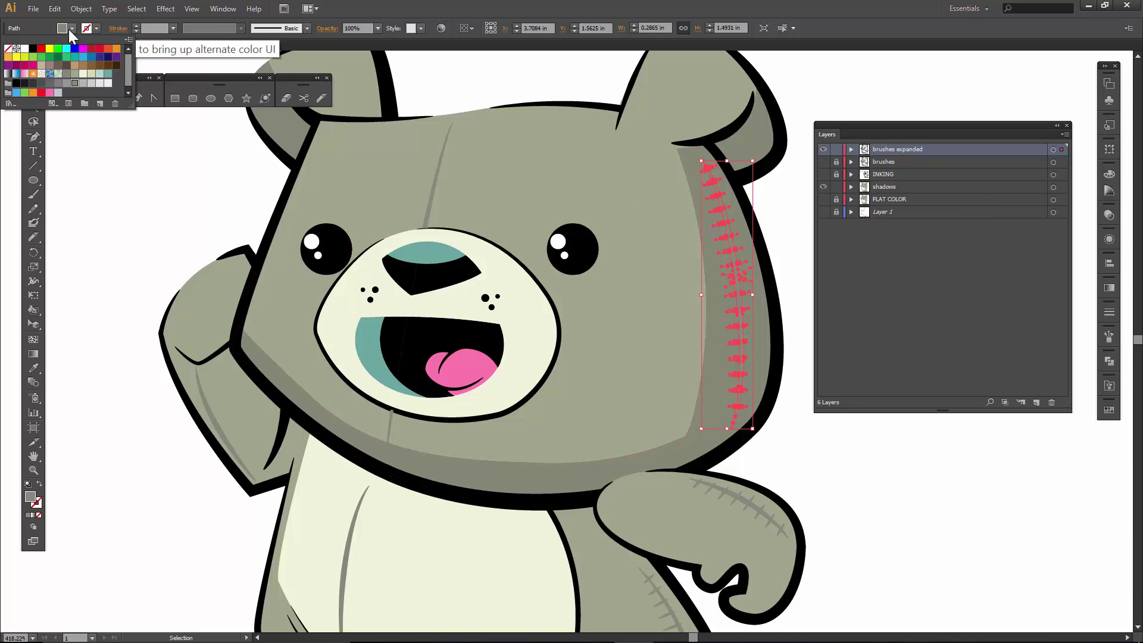
left_click(75, 74)
left_click(142, 184)
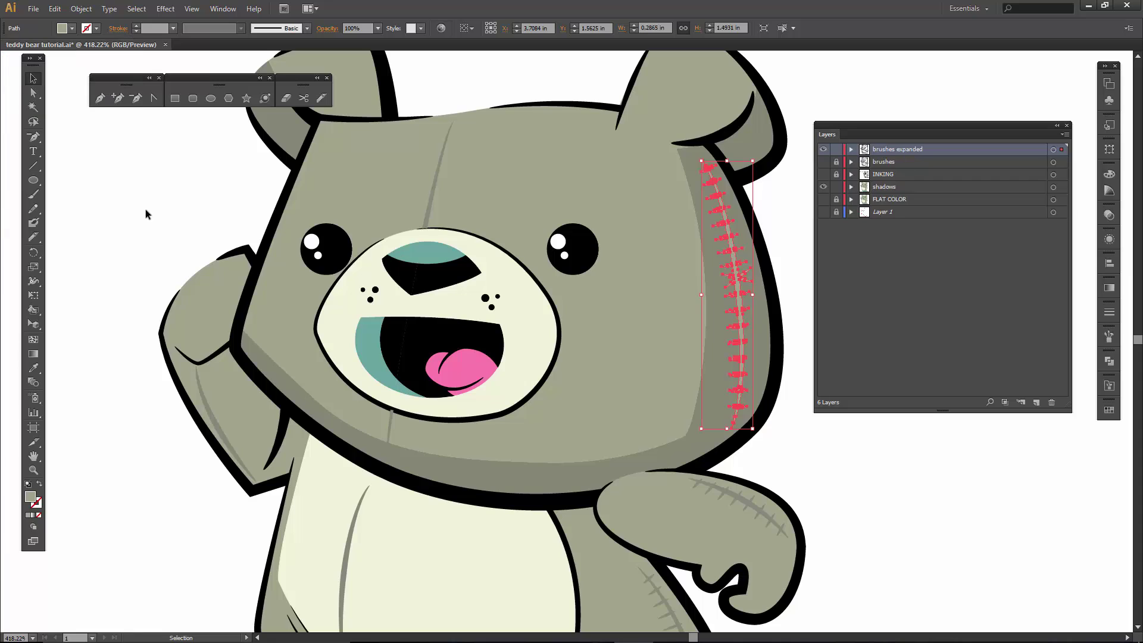
left_click(145, 209)
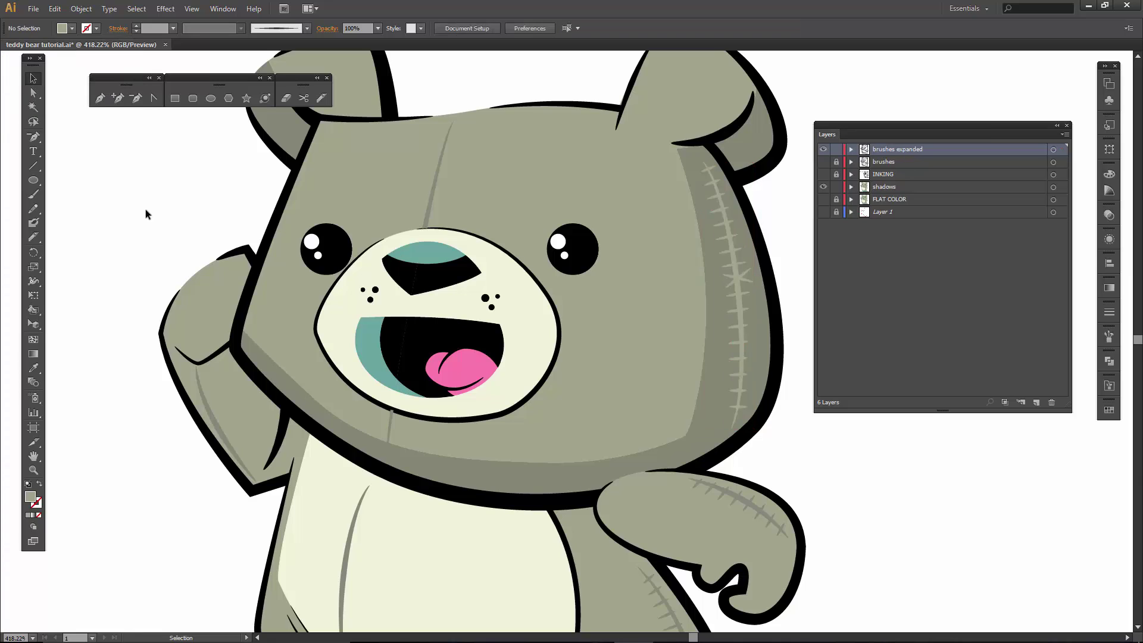
- Make the shadows layer active and dock the Layers panel again
left_click(896, 187)
left_click_drag(851, 135, 1106, 427)
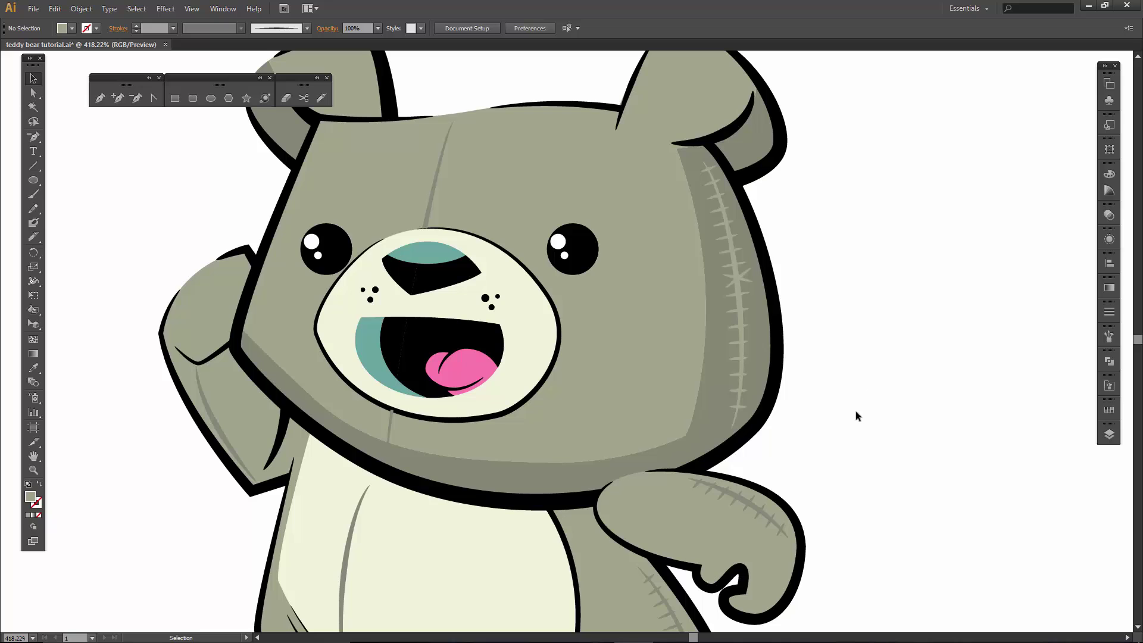
- Select the overlapping pieces of the lowered right arm and unite them into one shape with Pathfinder
scroll(845, 402, "down", 5)
scroll(845, 402, "left", 2)
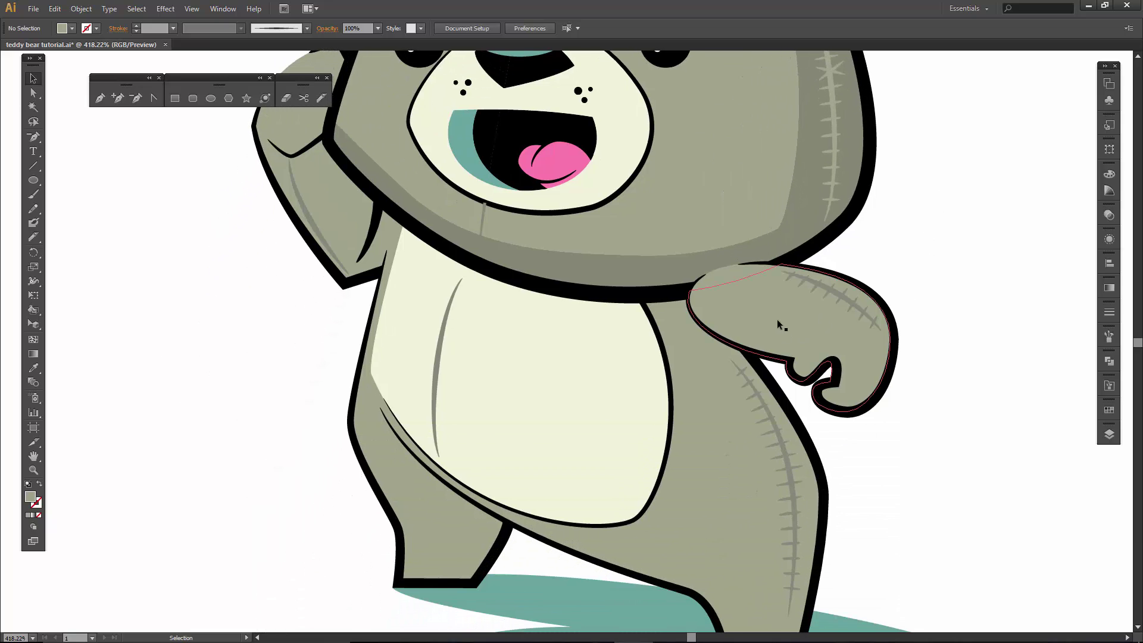
left_click(777, 319)
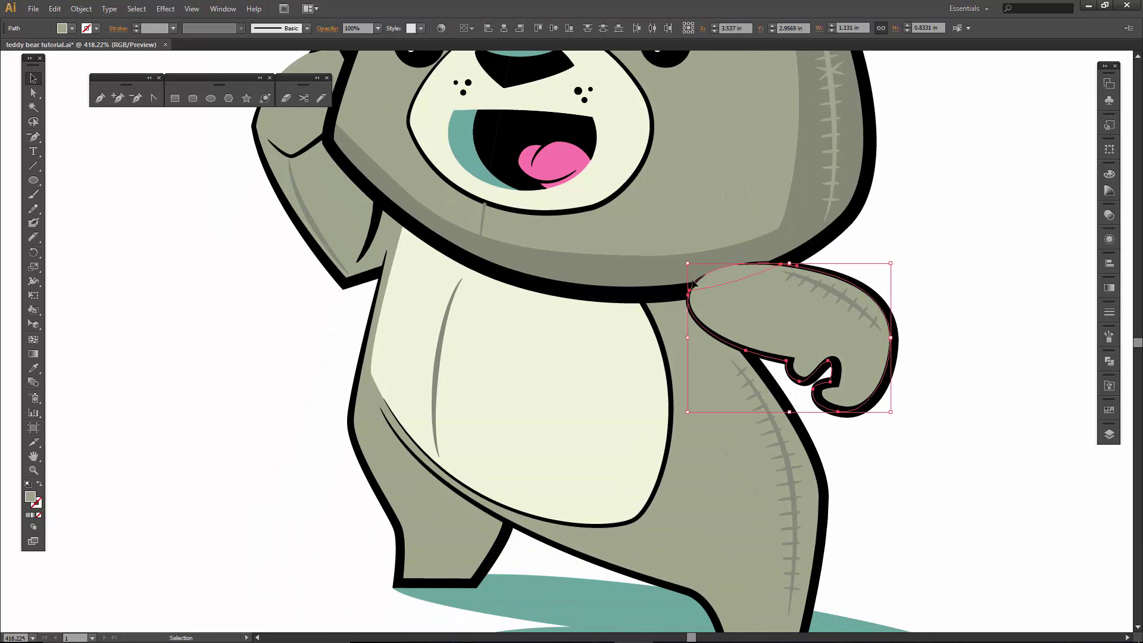
left_click_drag(1109, 363, 1039, 363)
left_click(1102, 361)
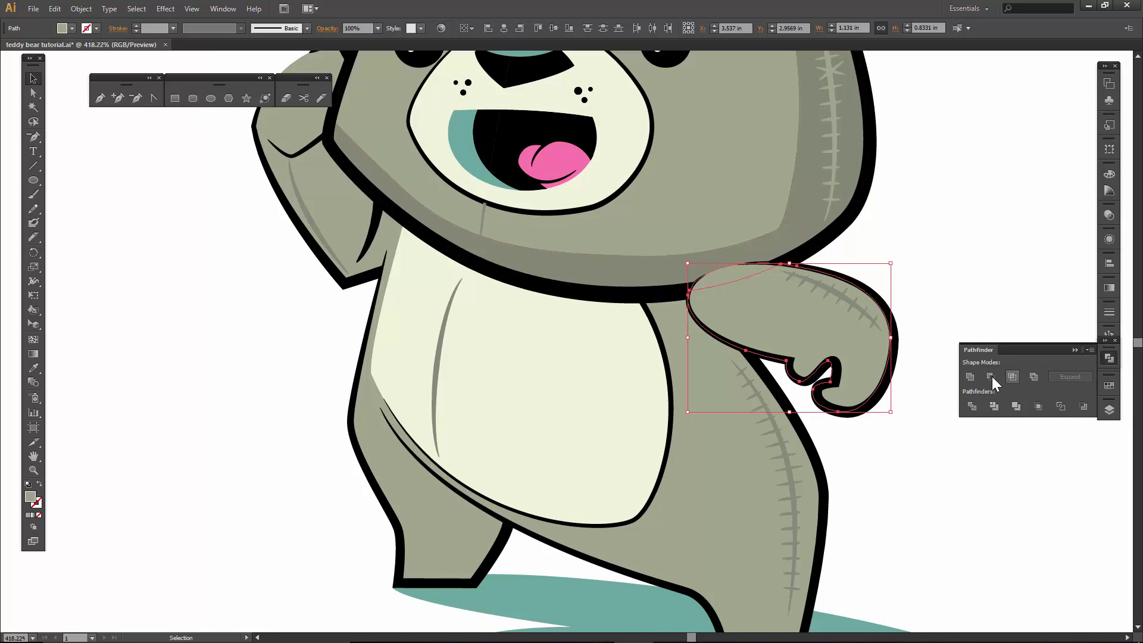
left_click(970, 377)
left_click(925, 344)
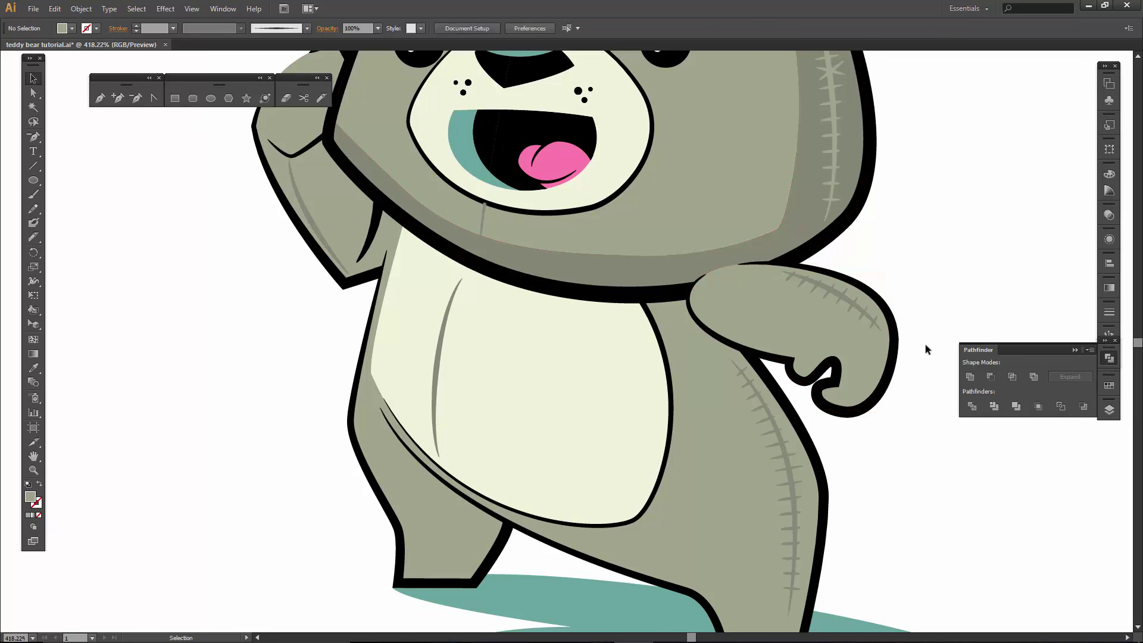
- Cut the united right arm with the Knife along a curve from the shoulder to the bottom of the paw
left_click(775, 311)
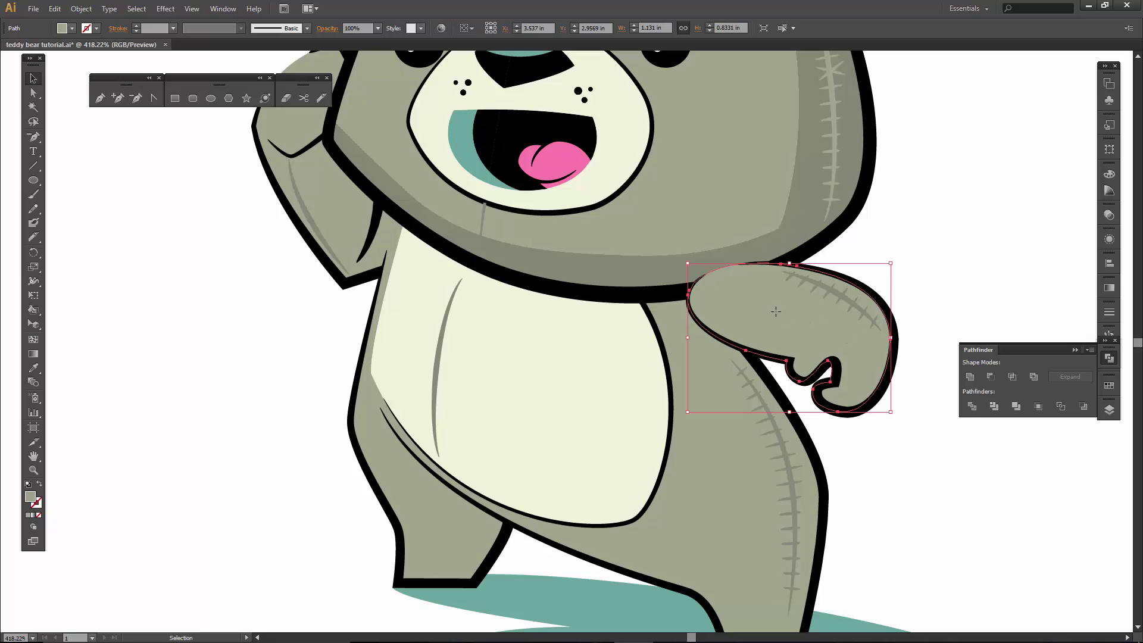
left_click(321, 99)
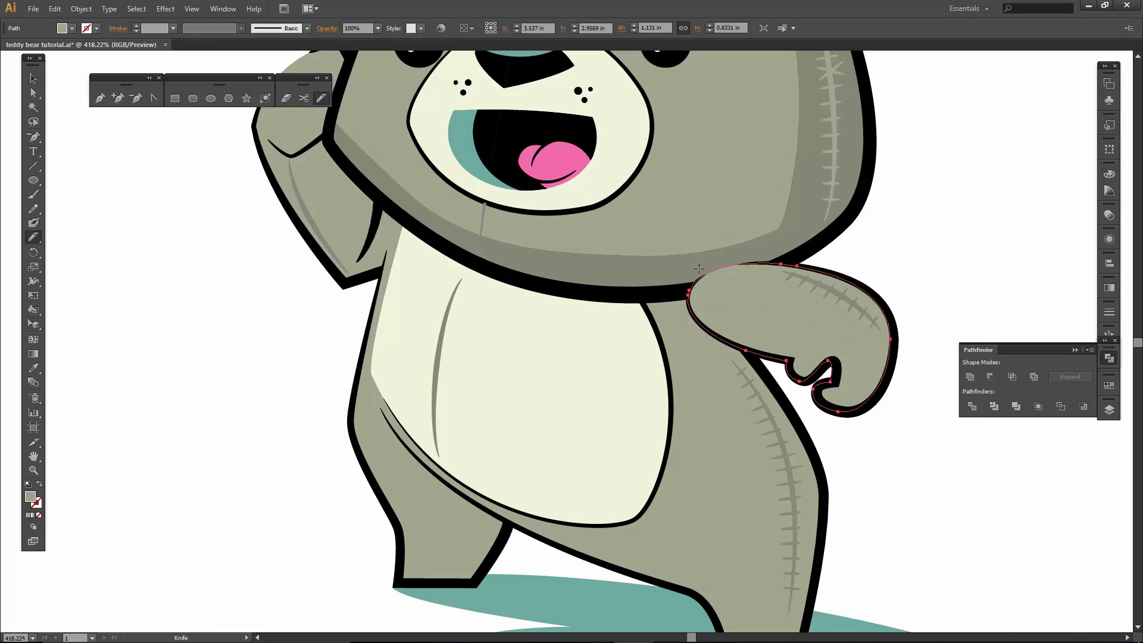
mouse_move(798, 293)
left_mouse_down()
mouse_move(850, 347)
mouse_move(837, 434)
left_mouse_up()
key("v")
- Fill the outer cut piece of the right arm with the darker grey-green shadow swatch
left_click(867, 459)
left_click(871, 402)
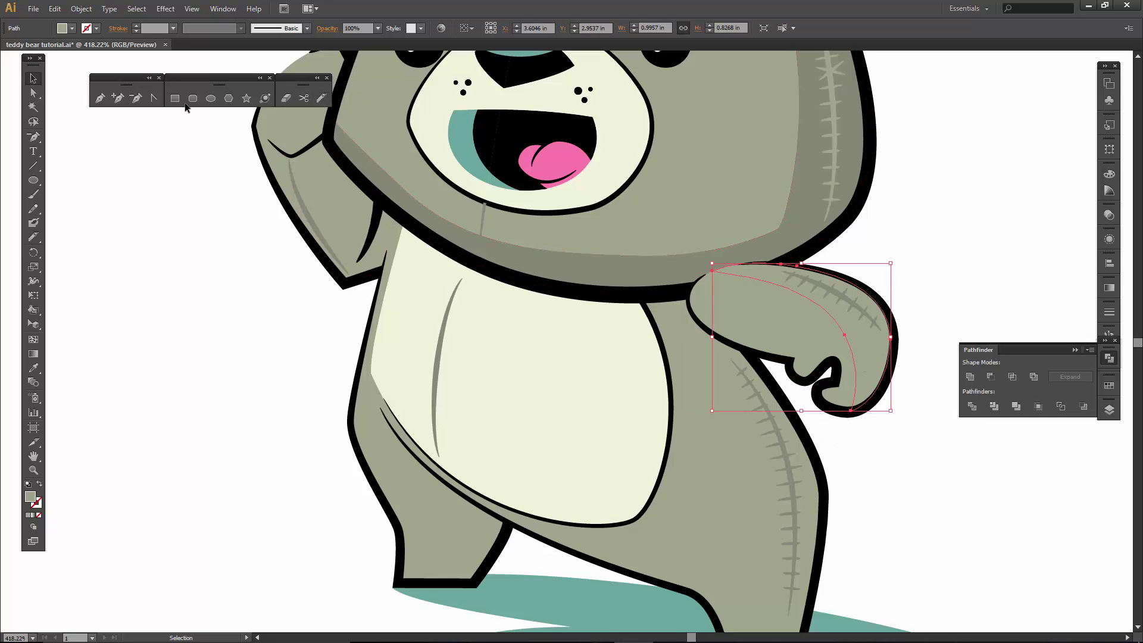
left_click(72, 29)
left_click(61, 77)
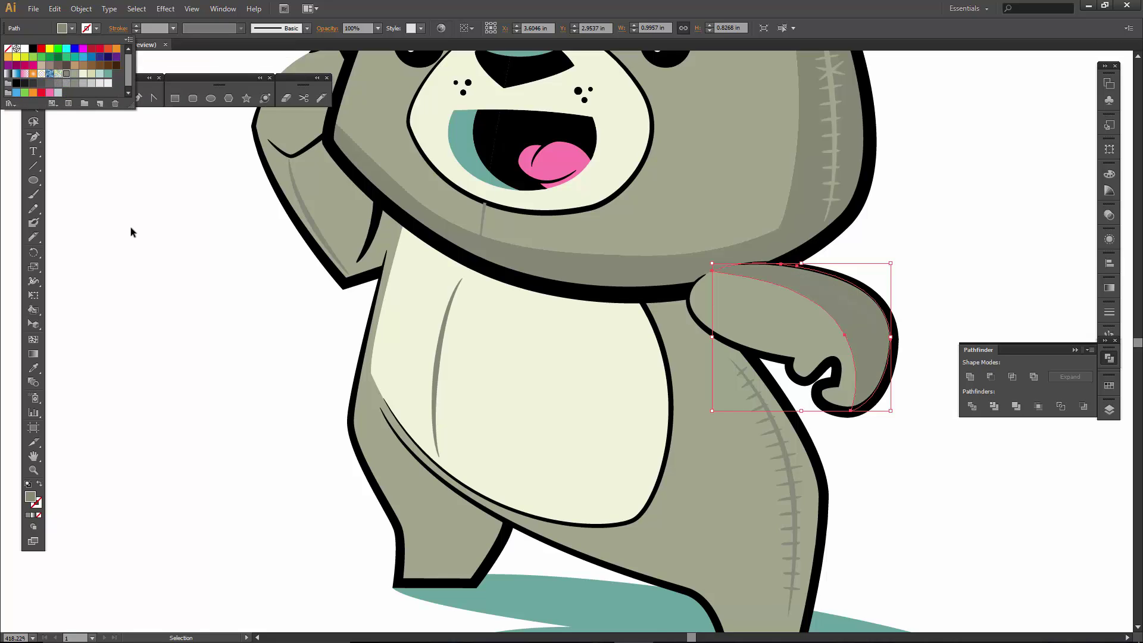
left_click(1022, 281)
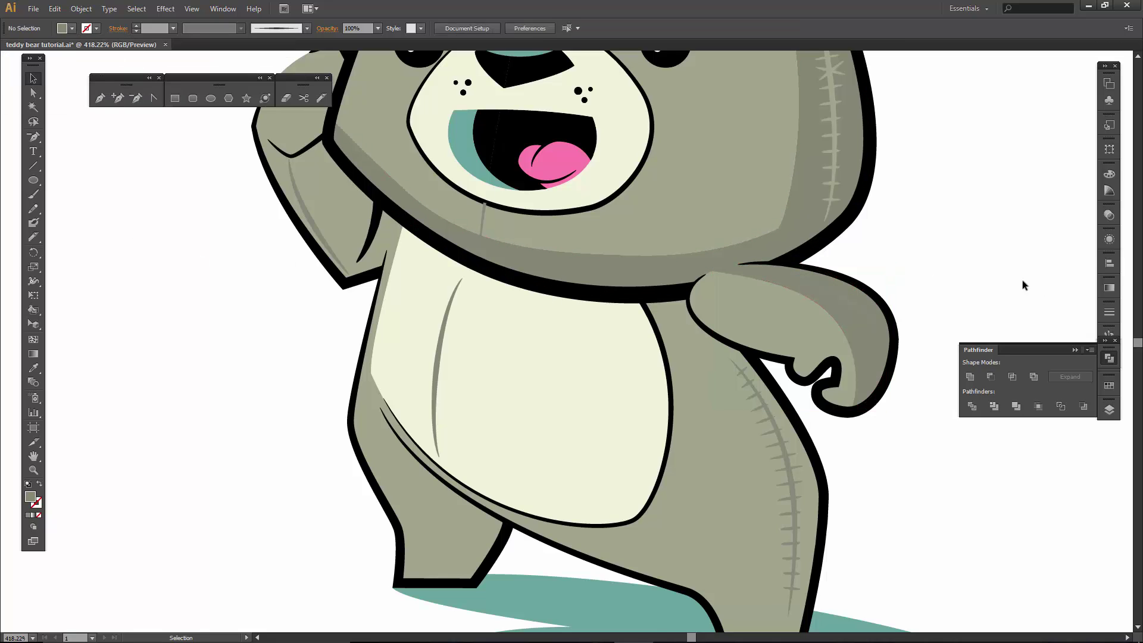
- Lock and hide the shadows layer so only the line art and seams can be selected
left_click(1108, 408)
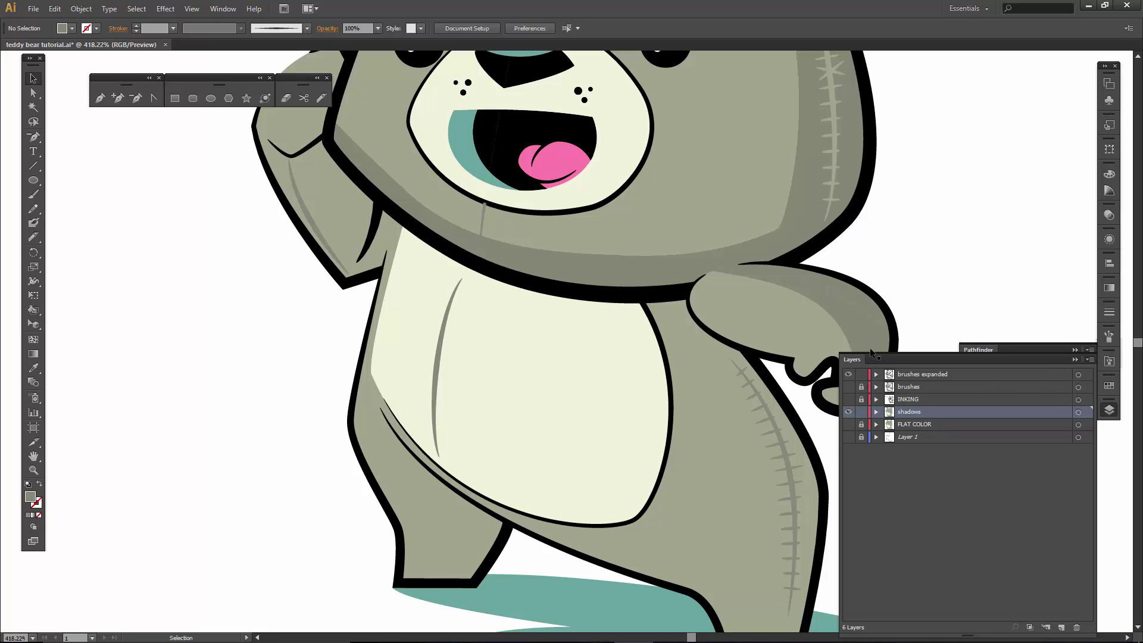
left_click(863, 317)
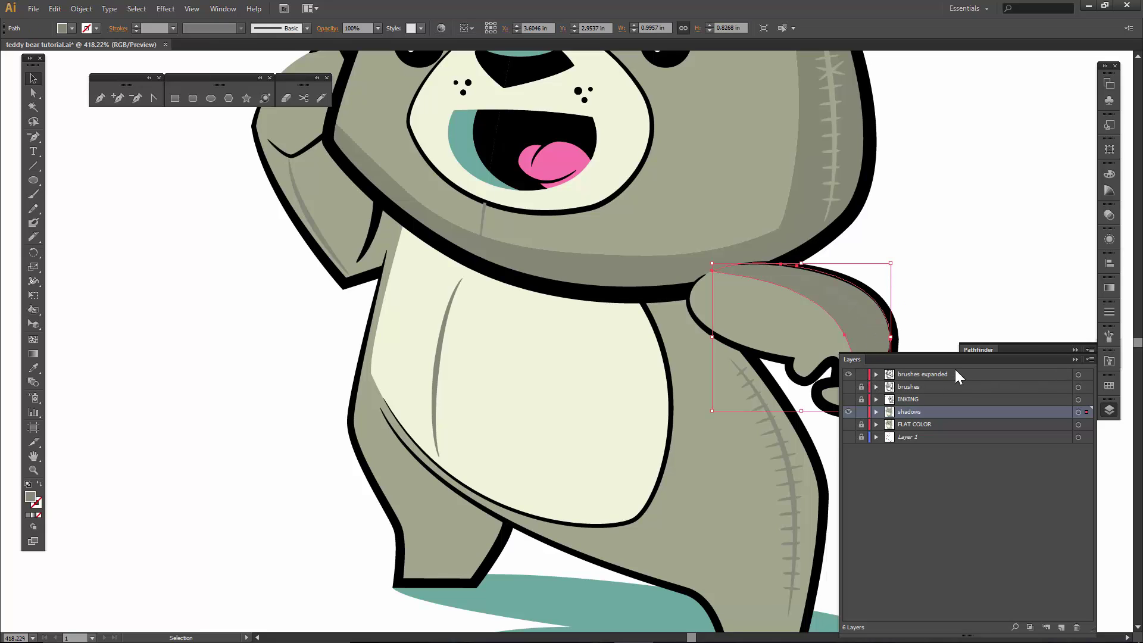
left_click(861, 412)
left_click(848, 412)
- Select the stitched seams on the lowered arm and the body's side and fill both with the lighter grey-green swatch
left_click(852, 310)
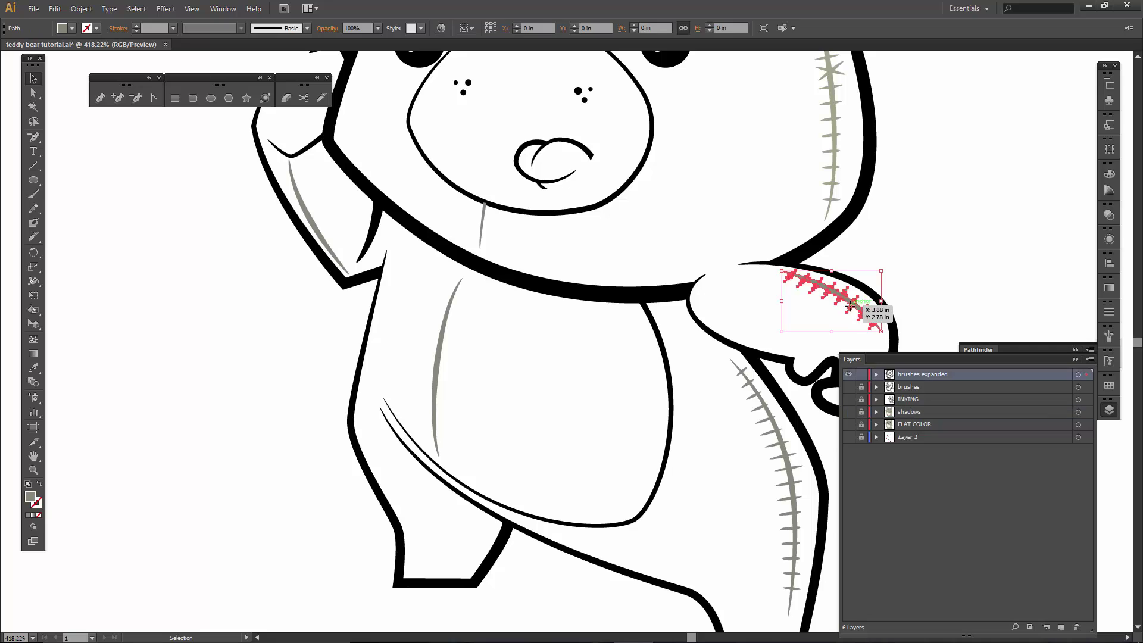
left_click(789, 454, "shift")
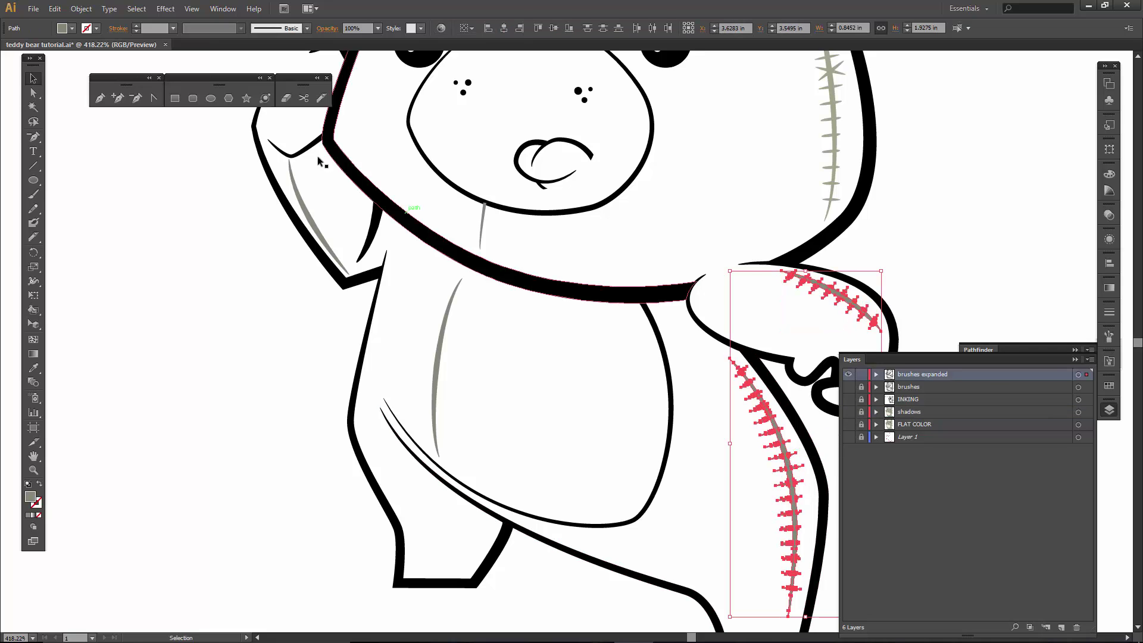
left_click(71, 28)
left_click(70, 80)
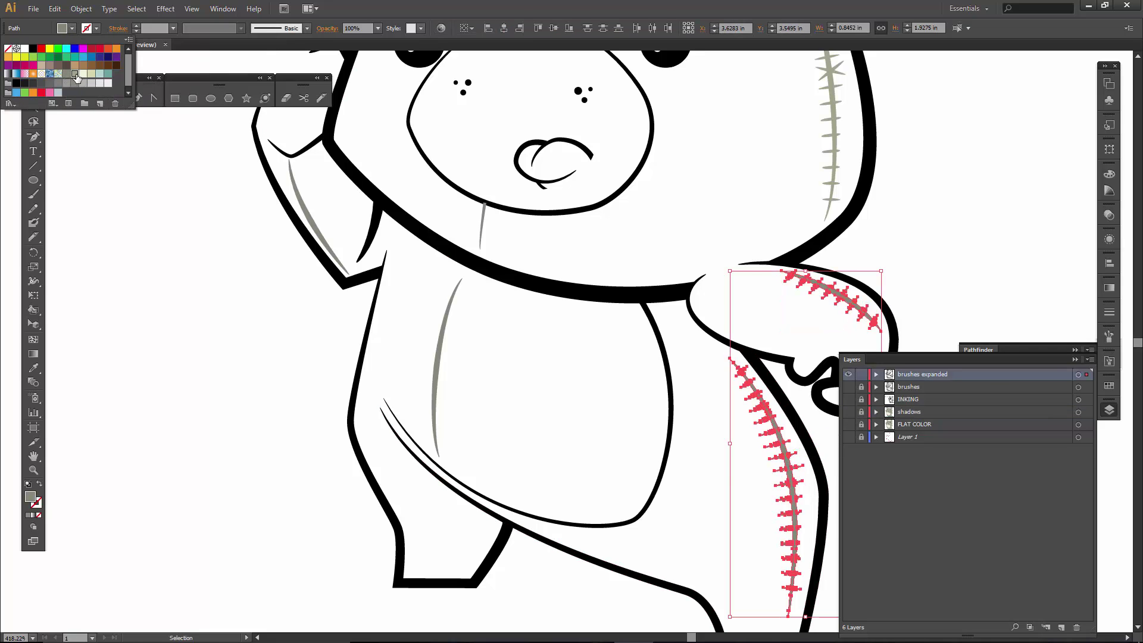
left_click(163, 269)
left_click(327, 309)
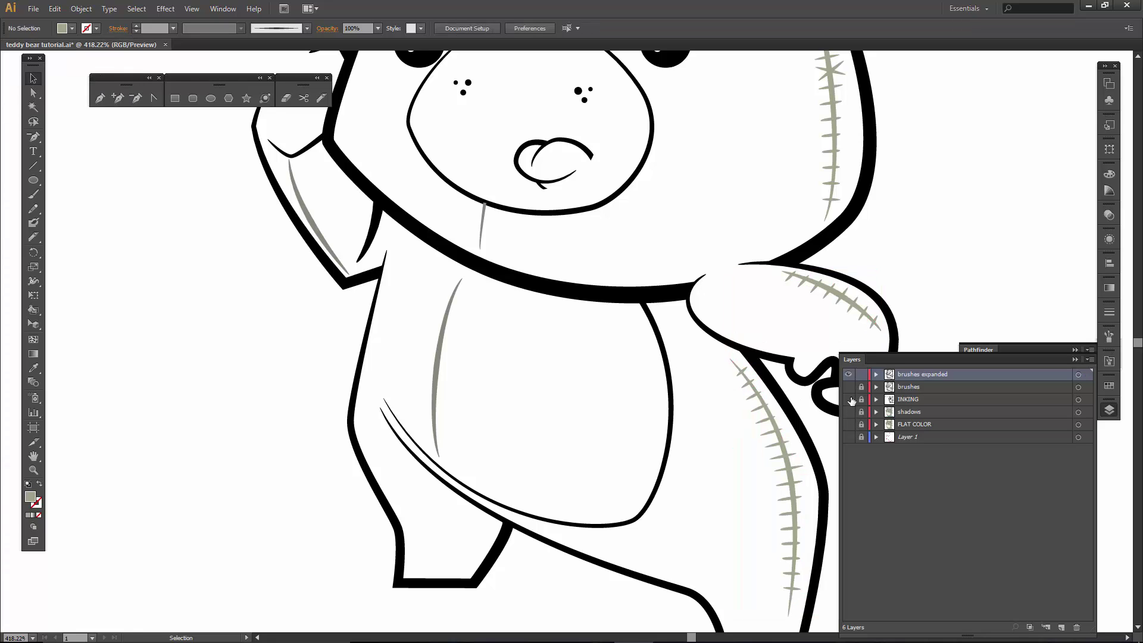
- Show and unlock the shadows layer, make it active and collapse the Layers panel
left_click(848, 411)
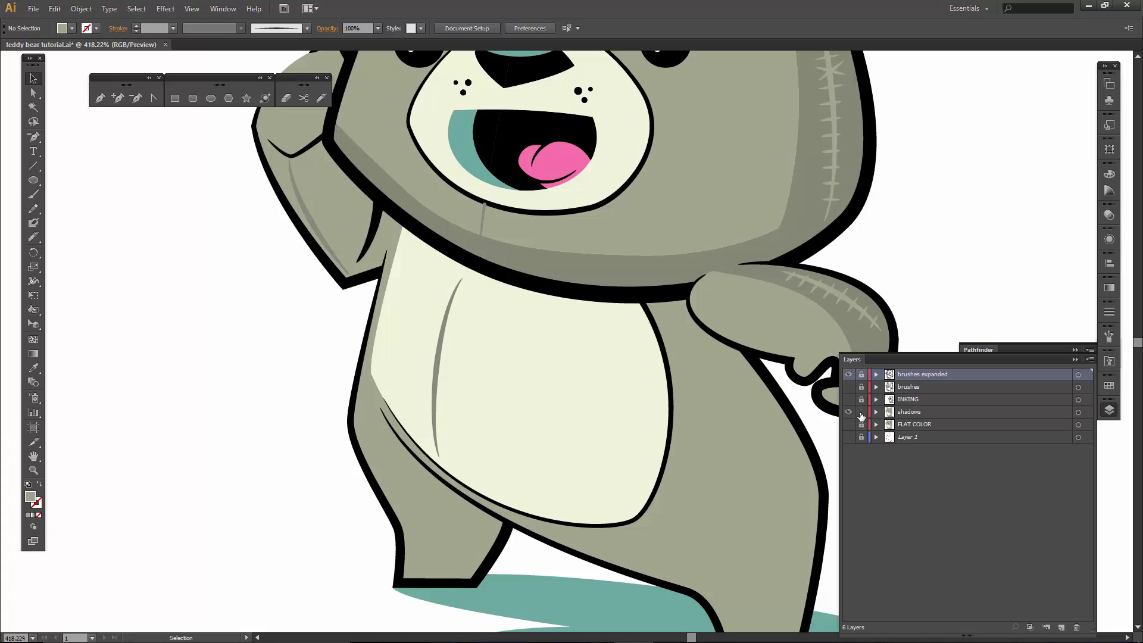
left_click(860, 412)
left_click(902, 413)
left_click(1074, 359)
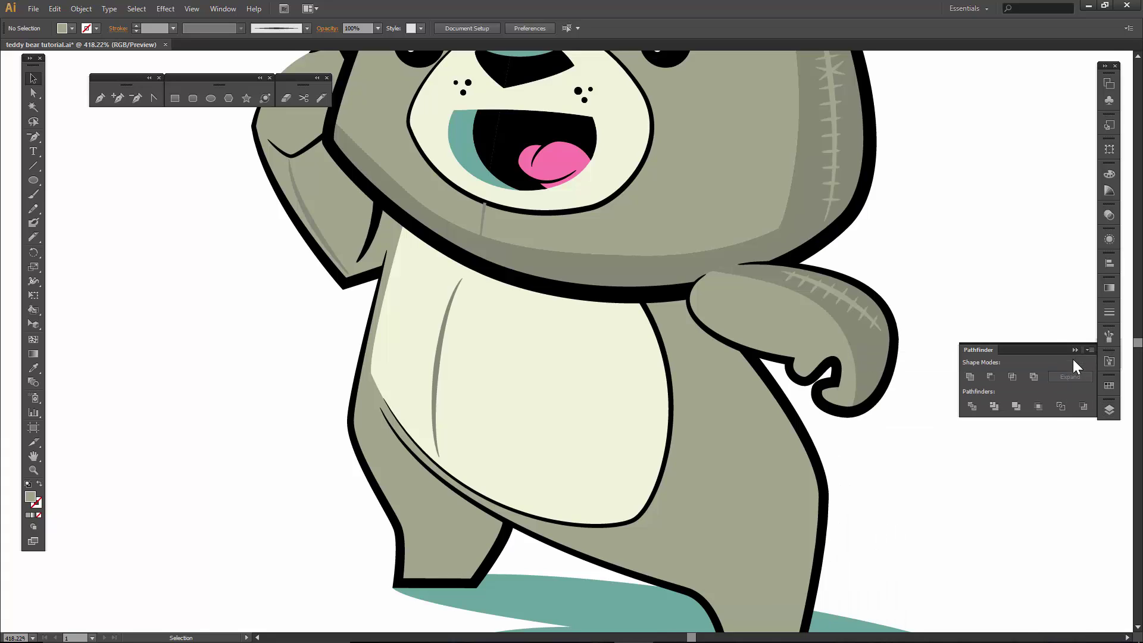
- Unite the body shape with both leg pieces into one shape with Pathfinder
scroll(691, 301, "down", 3)
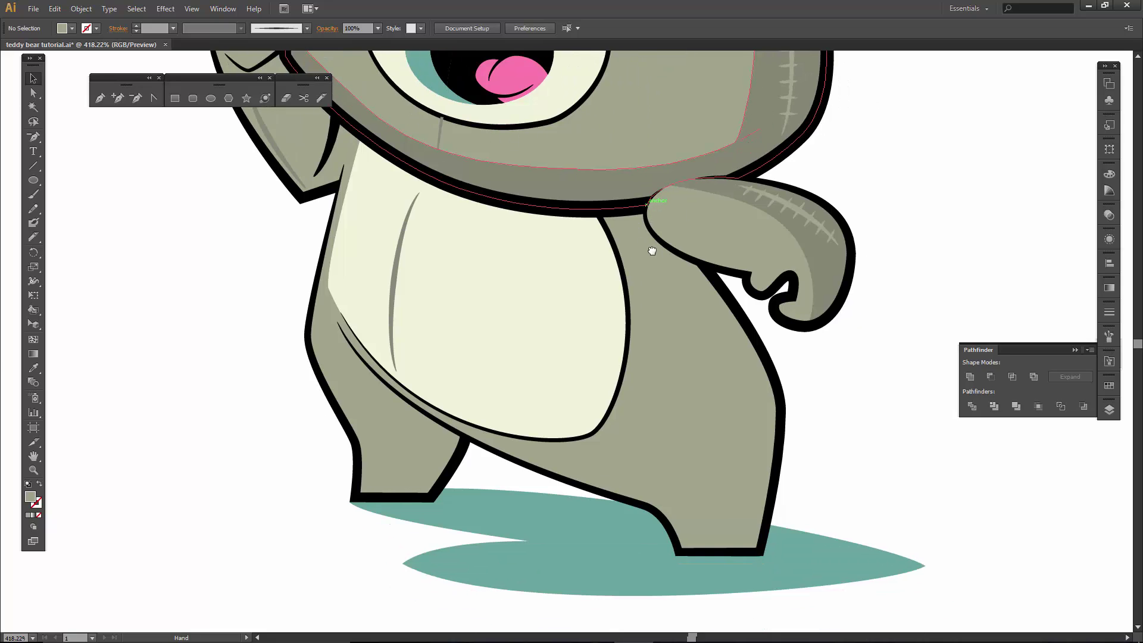
left_click(671, 309)
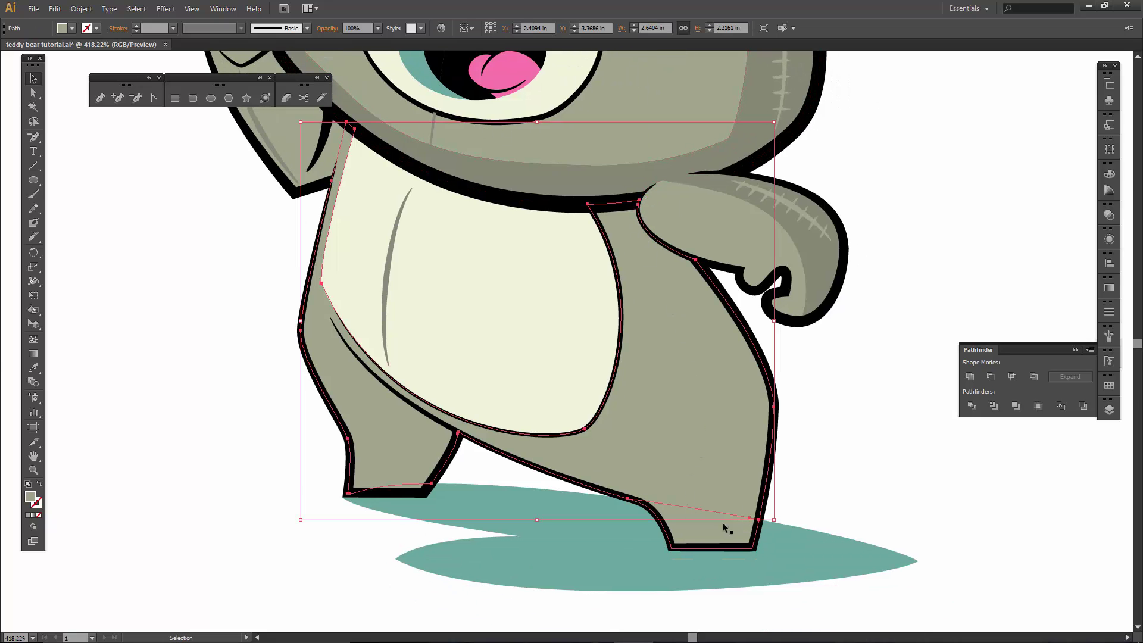
left_click(969, 377)
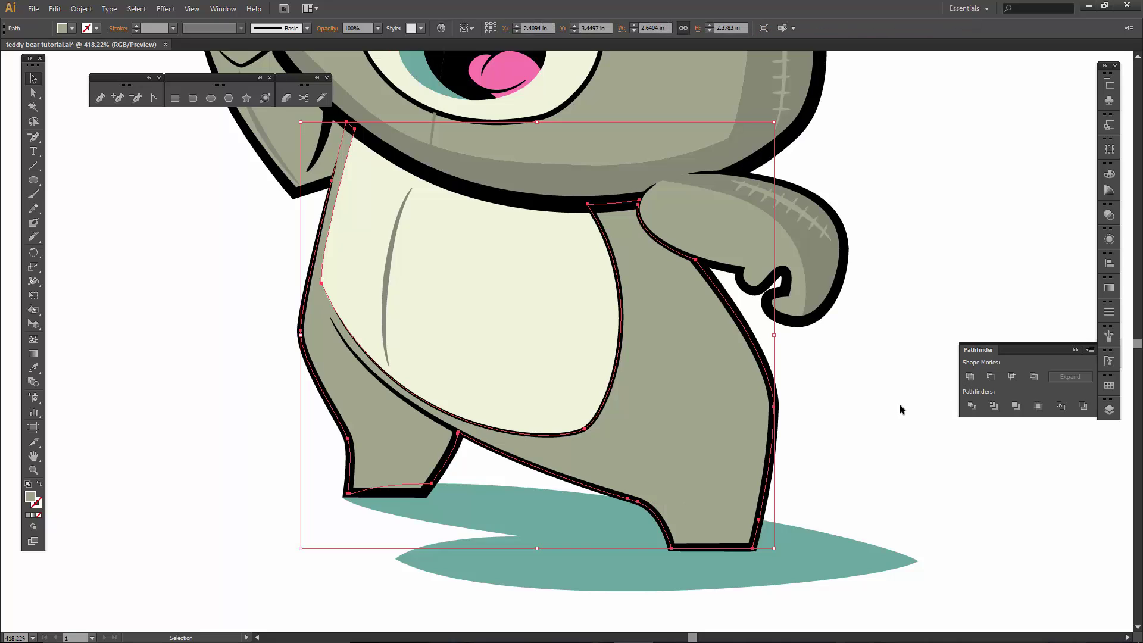
left_click(388, 455)
left_click(971, 376)
- Cut the united body with the Knife along a curve beneath the lowered arm, from the belly's upper corner to the side outline
left_click(322, 98)
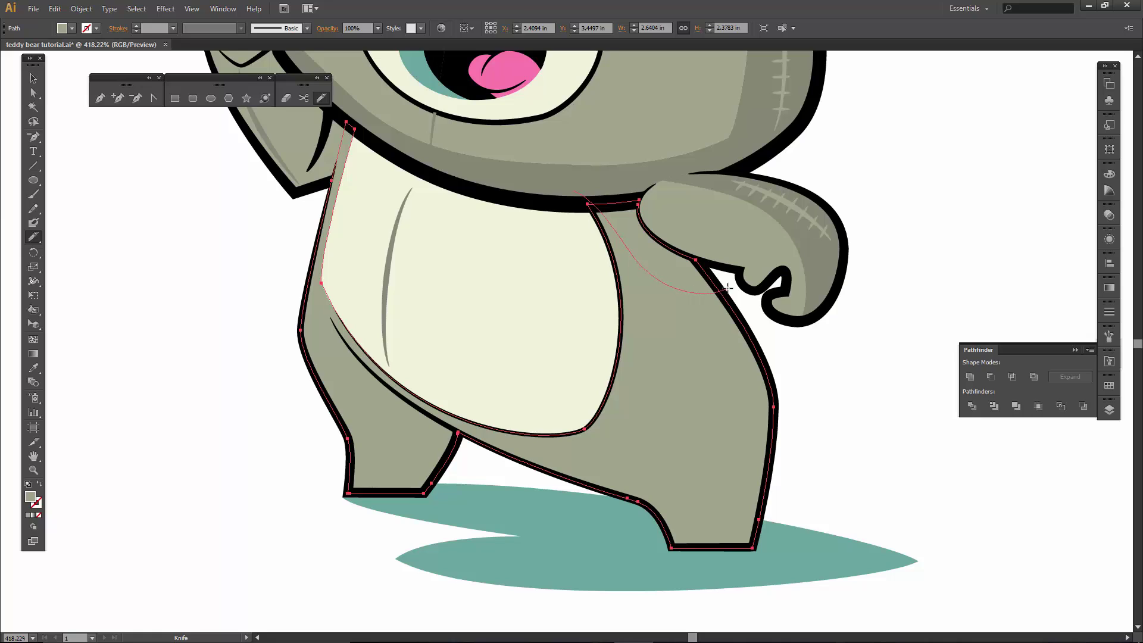
left_click_drag(728, 288, 741, 315)
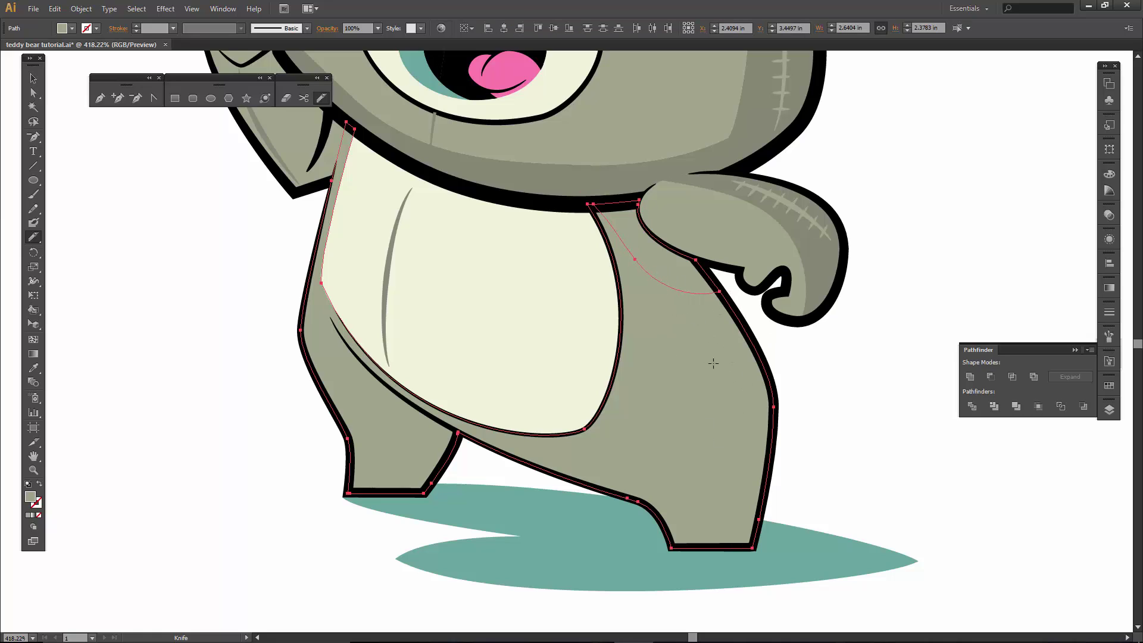
key("v")
left_click(814, 364)
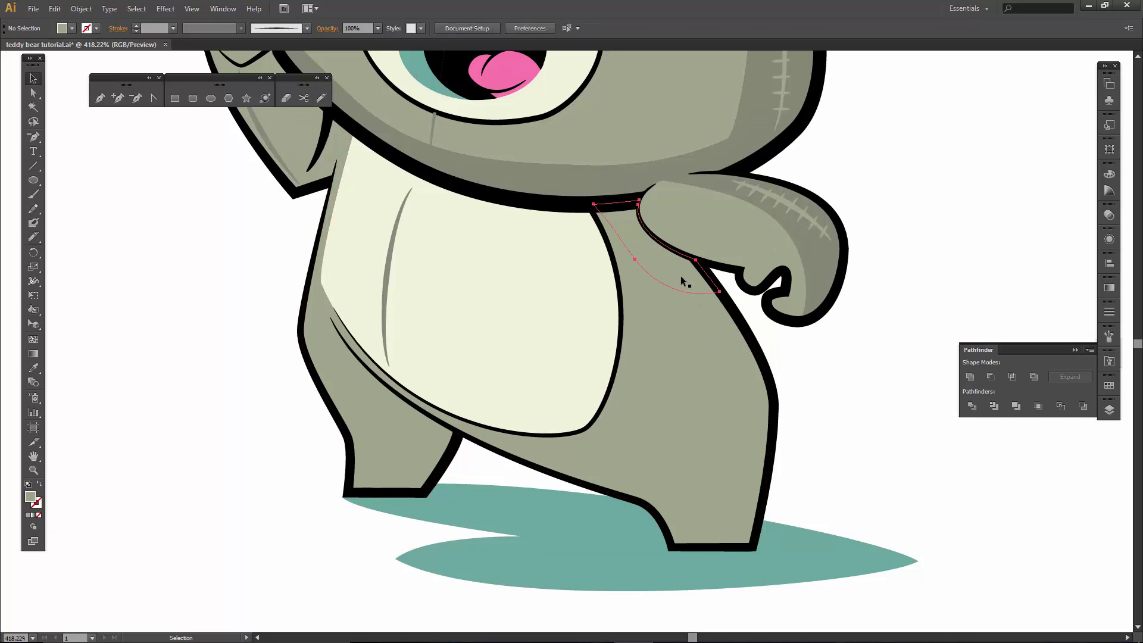
- Fill the cut piece beneath the lowered arm with the darker grey-green shadow swatch
left_click(685, 280)
left_click(72, 28)
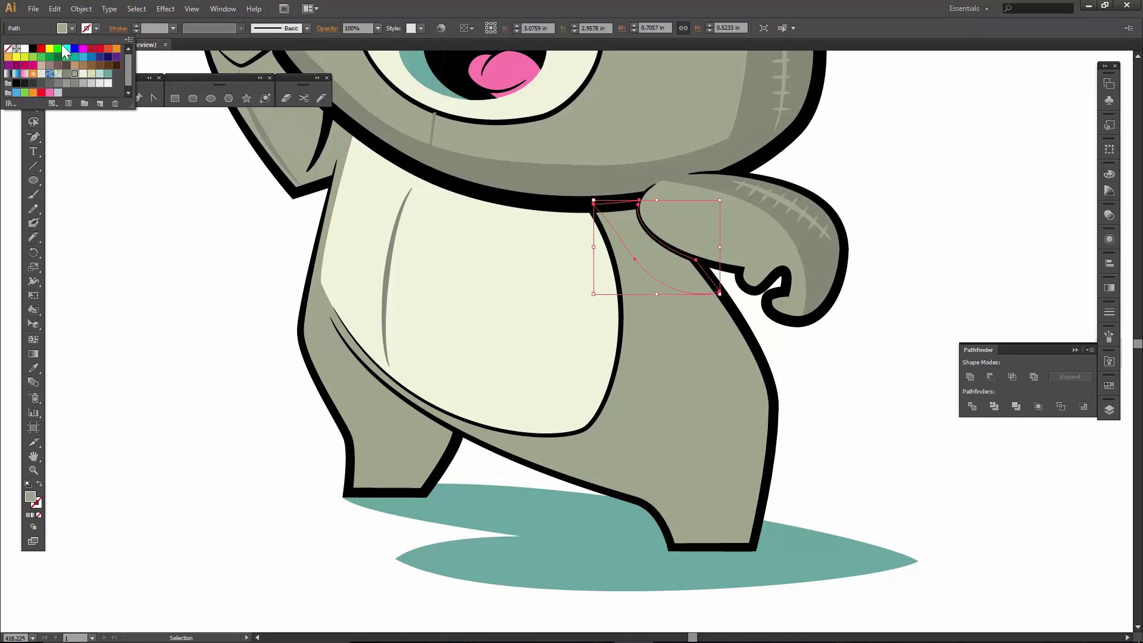
left_click(71, 73)
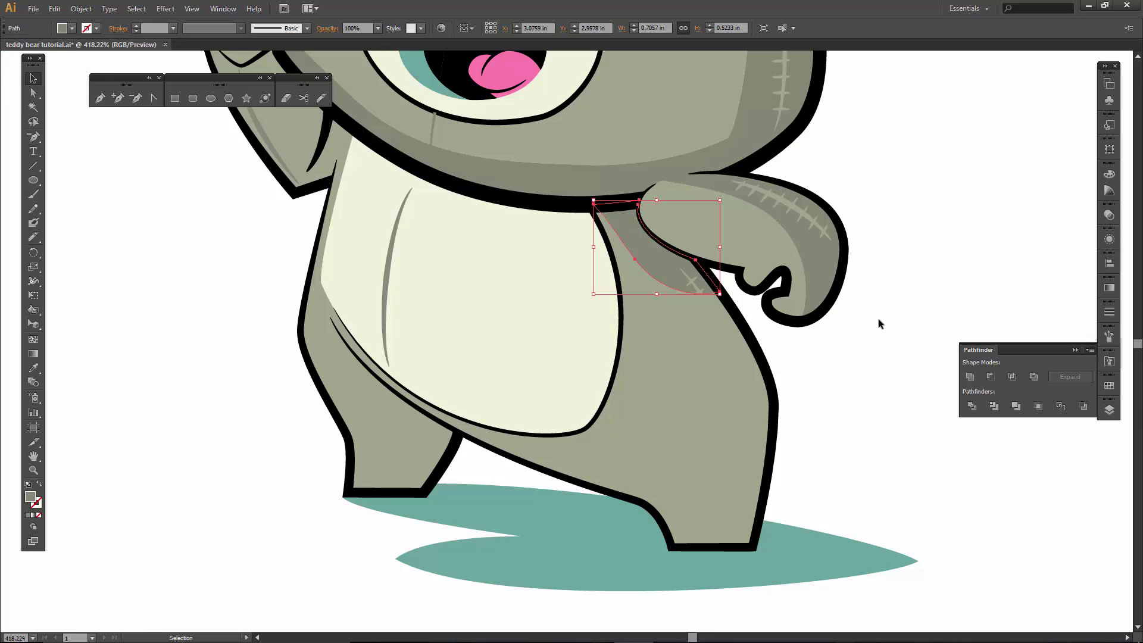
left_click(842, 344)
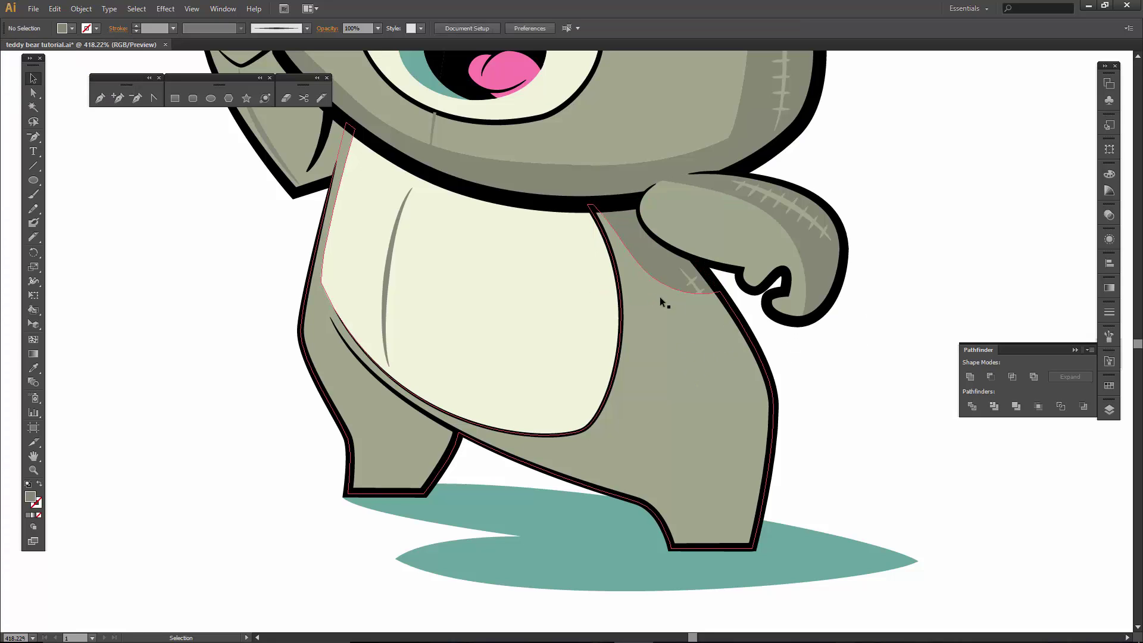
- Cut the body with the Knife along a curve from its lower edge between the legs up to the underarm shadow
left_click(658, 318)
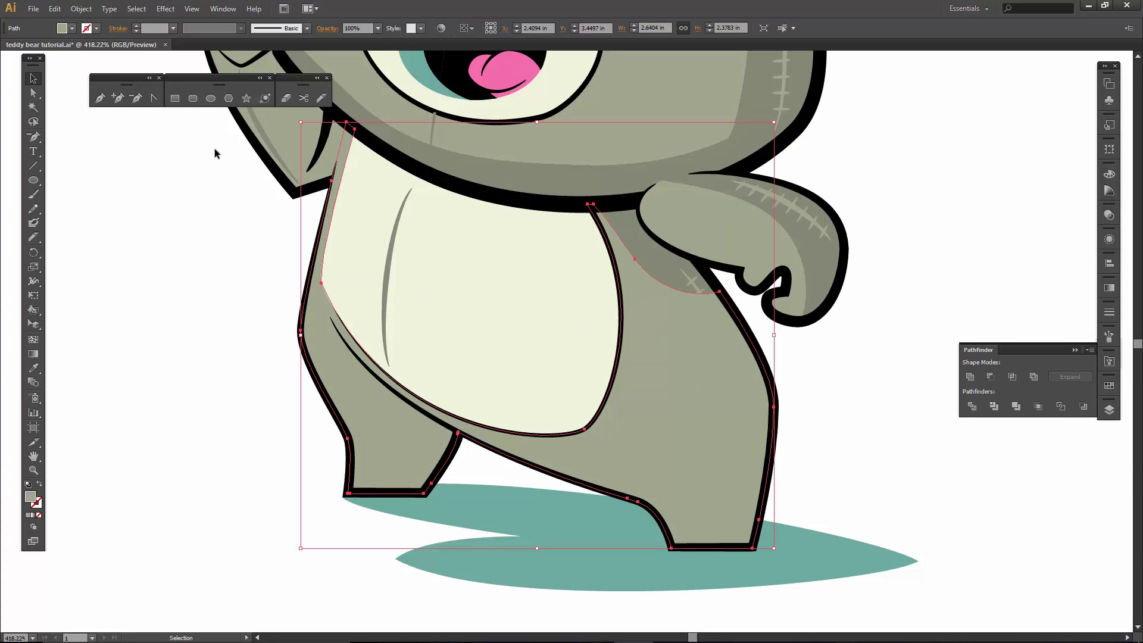
left_click(321, 98)
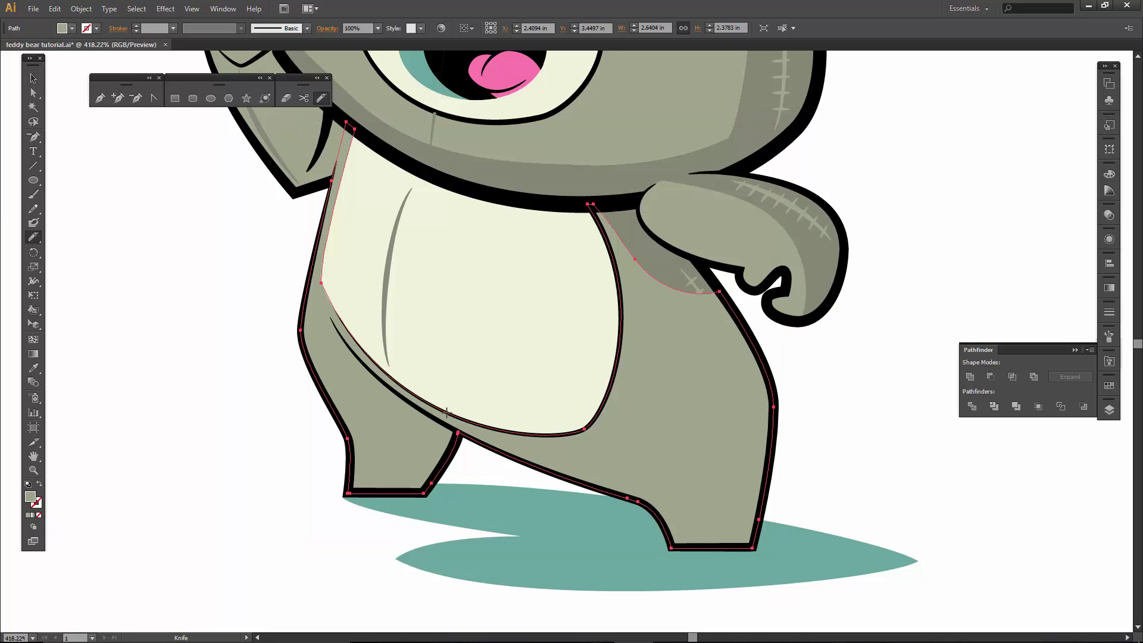
mouse_move(493, 461)
left_mouse_down()
mouse_move(601, 484)
mouse_move(643, 475)
mouse_move(676, 438)
mouse_move(686, 378)
mouse_move(648, 221)
left_mouse_up()
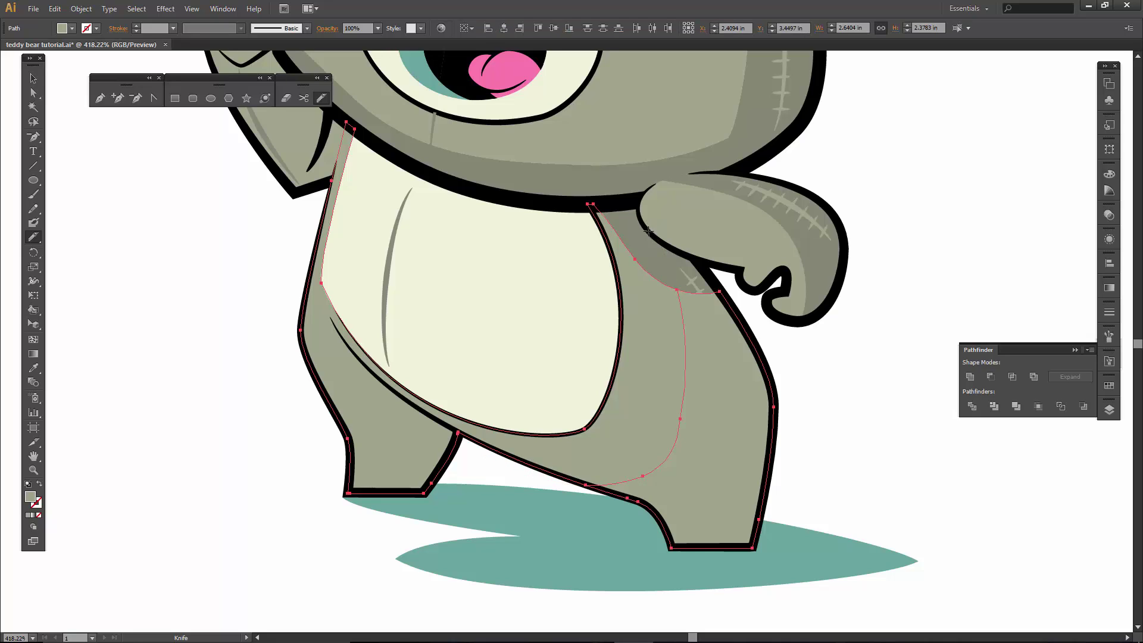
key("v")
left_click(845, 491)
- Fill the cut outer side and leg piece of the body with the darker grey-green shadow swatch
left_click(751, 441)
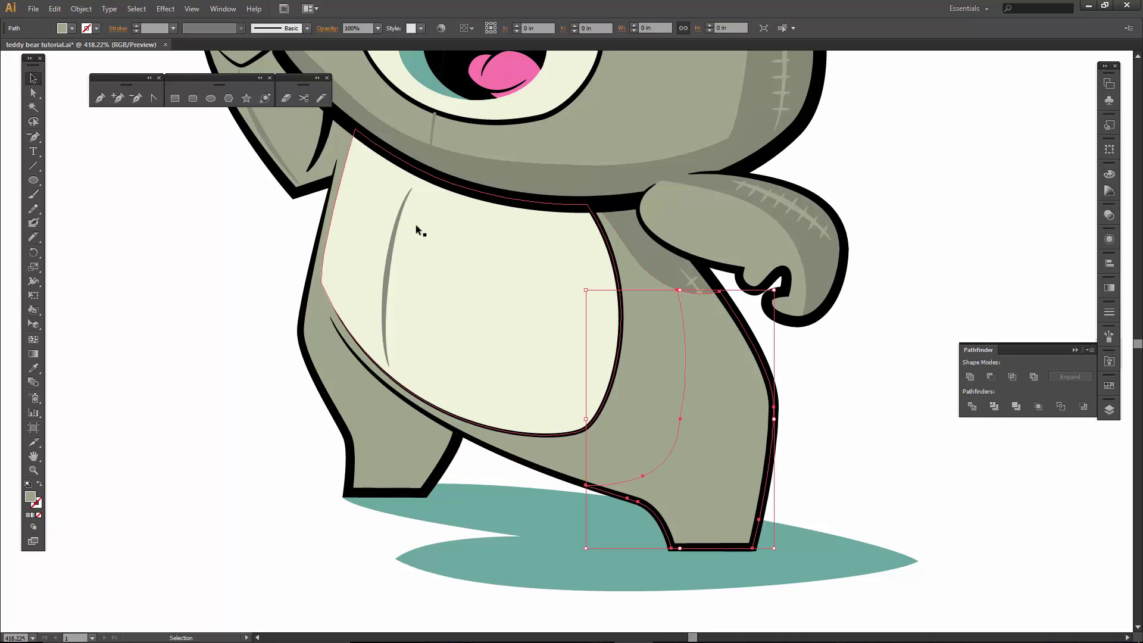
left_click(74, 27)
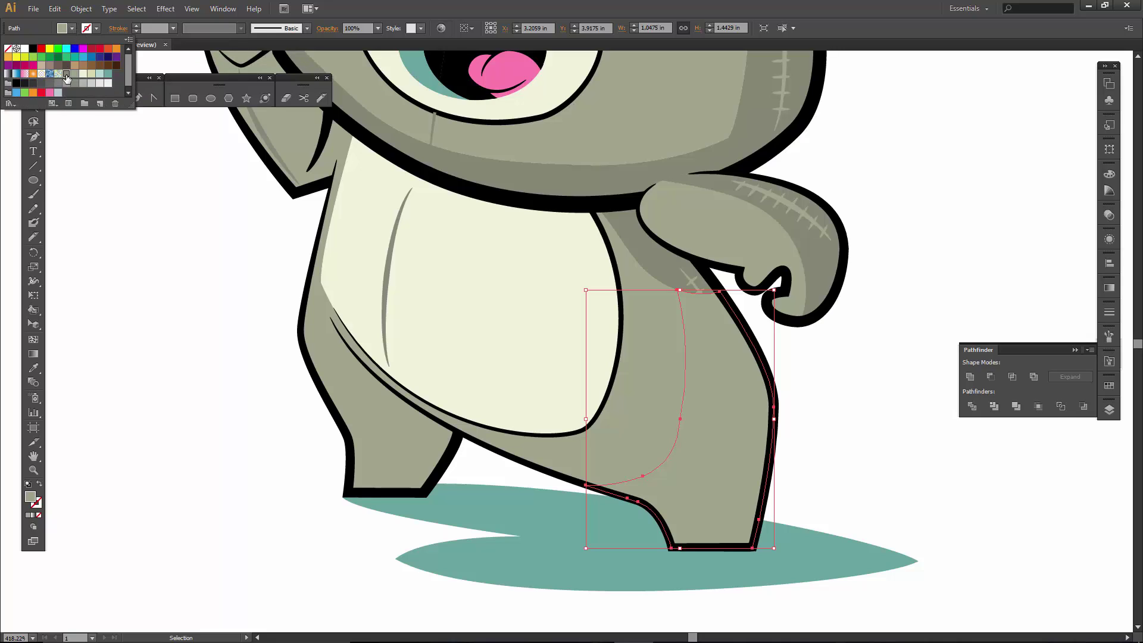
left_click(83, 96)
left_click(130, 273)
left_click(130, 274)
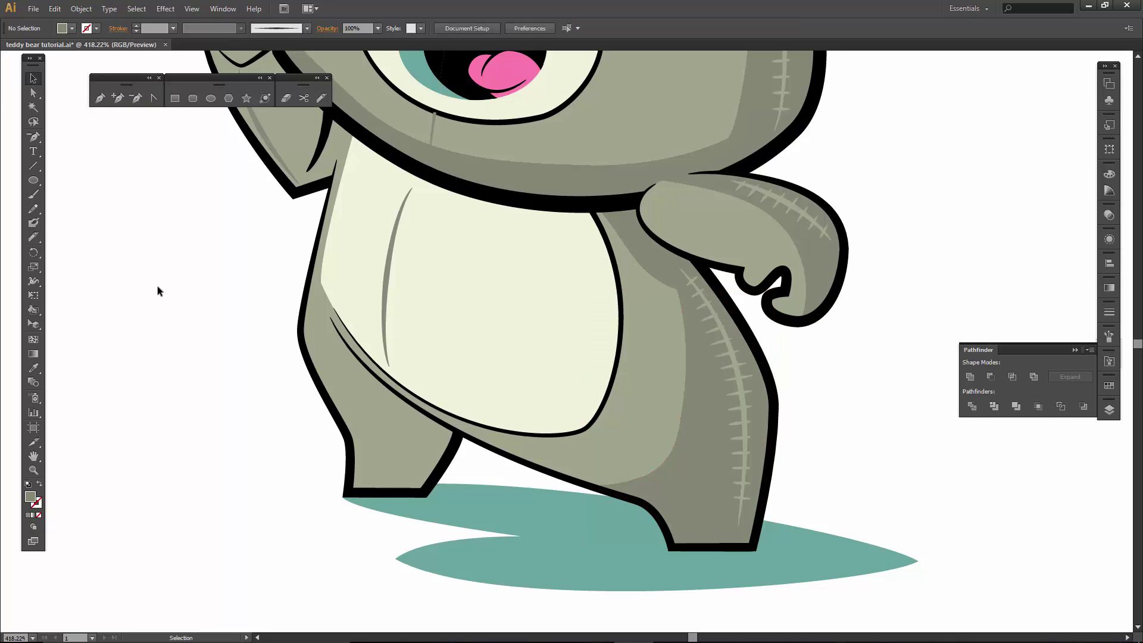
- Unite the underarm shadow and the side shadow into one shape with Pathfinder
left_click(691, 354)
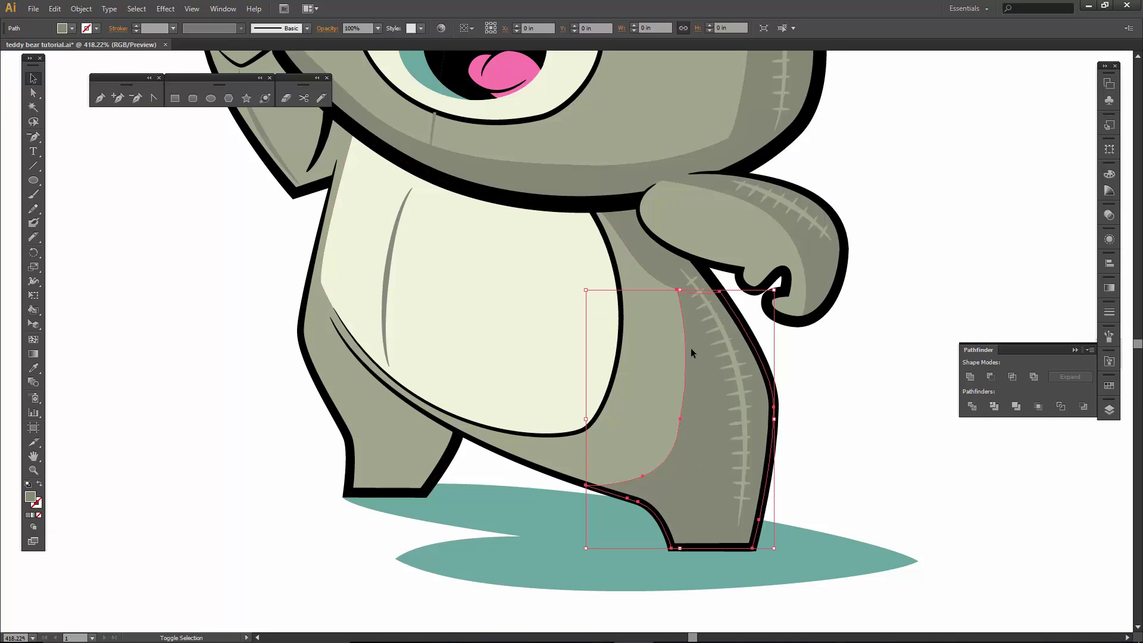
left_click(653, 259, "shift")
left_click(970, 376)
left_click(902, 361)
- Select the cream belly and the body, and cut both with the Knife along a curve just below the head
left_click(487, 344)
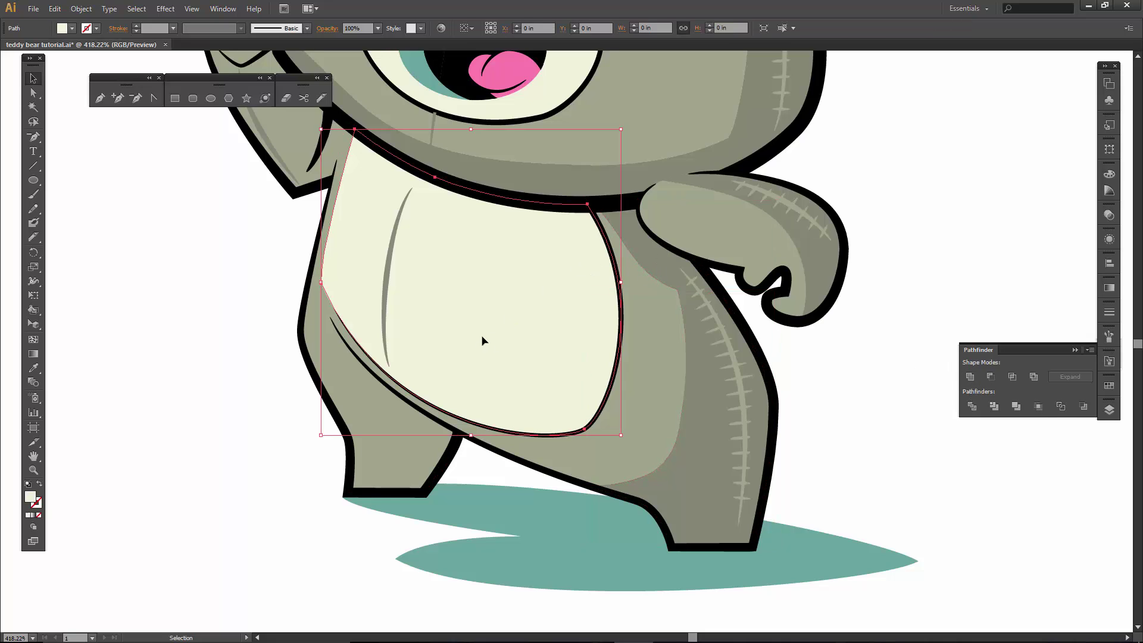
left_click(321, 98)
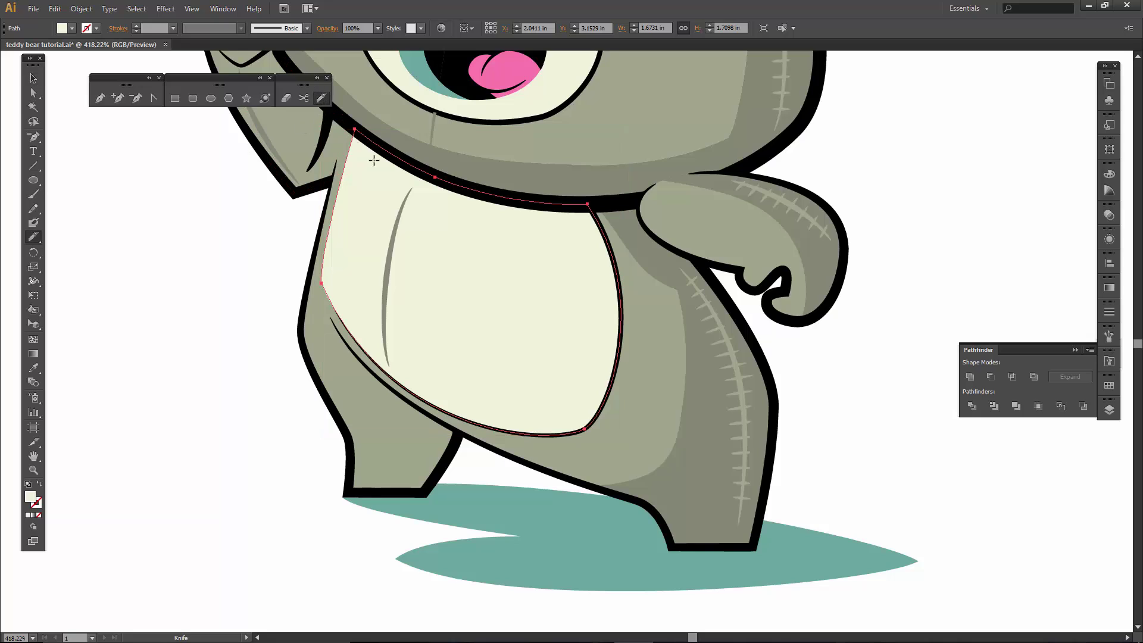
left_click(336, 126, "ctrl+shift")
mouse_move(347, 161)
left_mouse_down()
mouse_move(538, 253)
mouse_move(718, 208)
left_mouse_up()
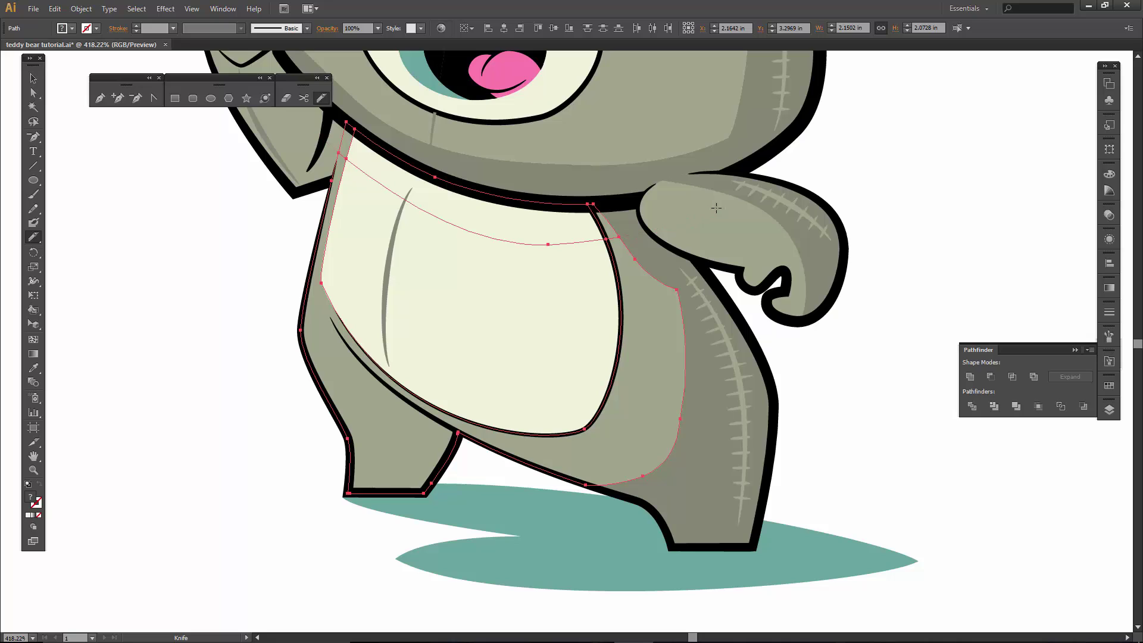
key("v")
key("ctrl+shift+a")
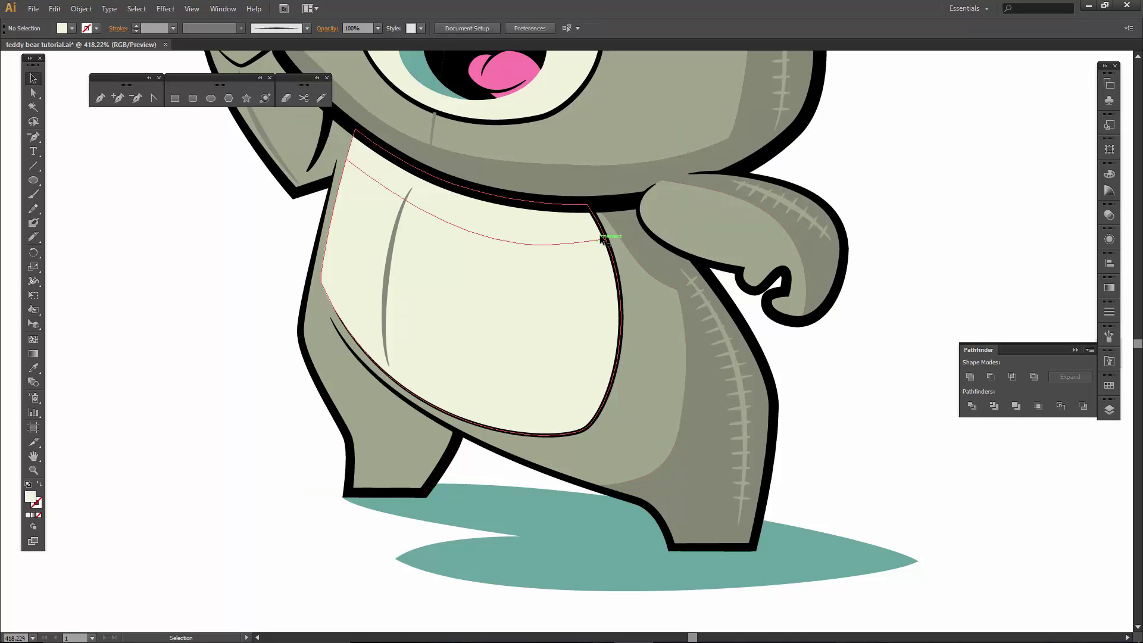
- Fill the small body piece beside the belly with the darker grey-green swatch and the belly's upper piece with the pale yellow-green swatch
left_click(606, 231)
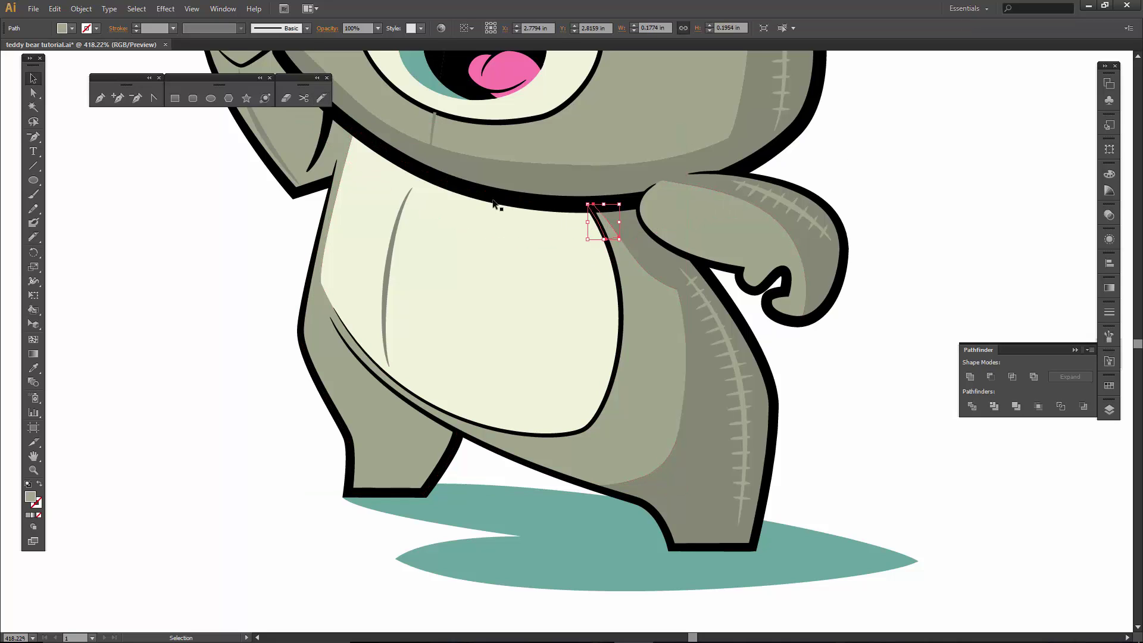
left_click(72, 28)
left_click(83, 96)
left_click(441, 215)
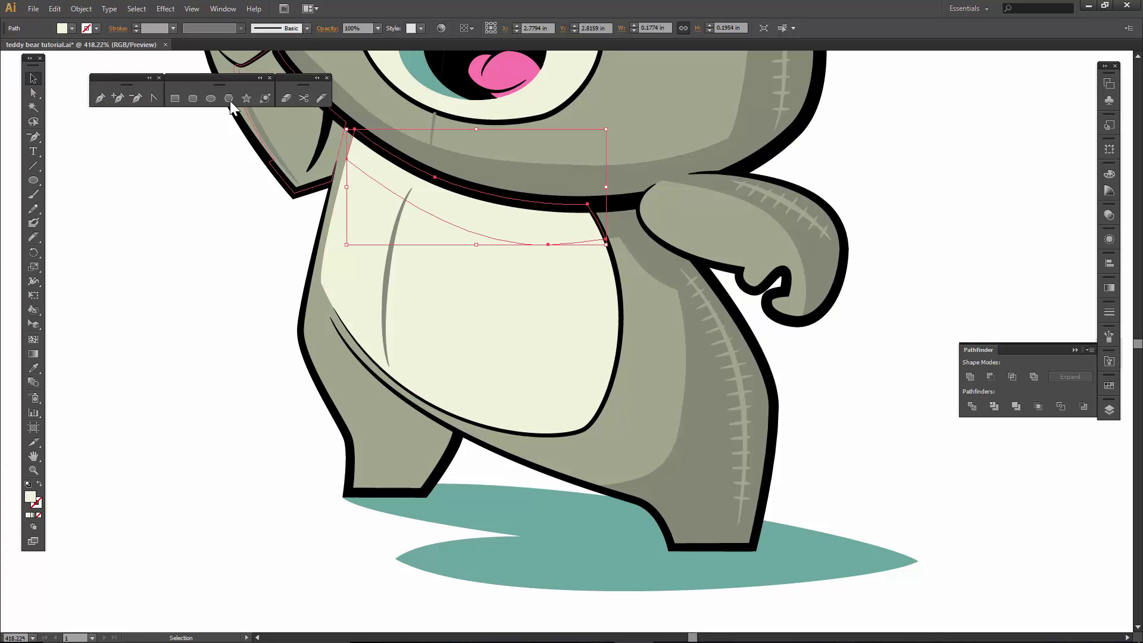
left_click(72, 28)
left_click(84, 97)
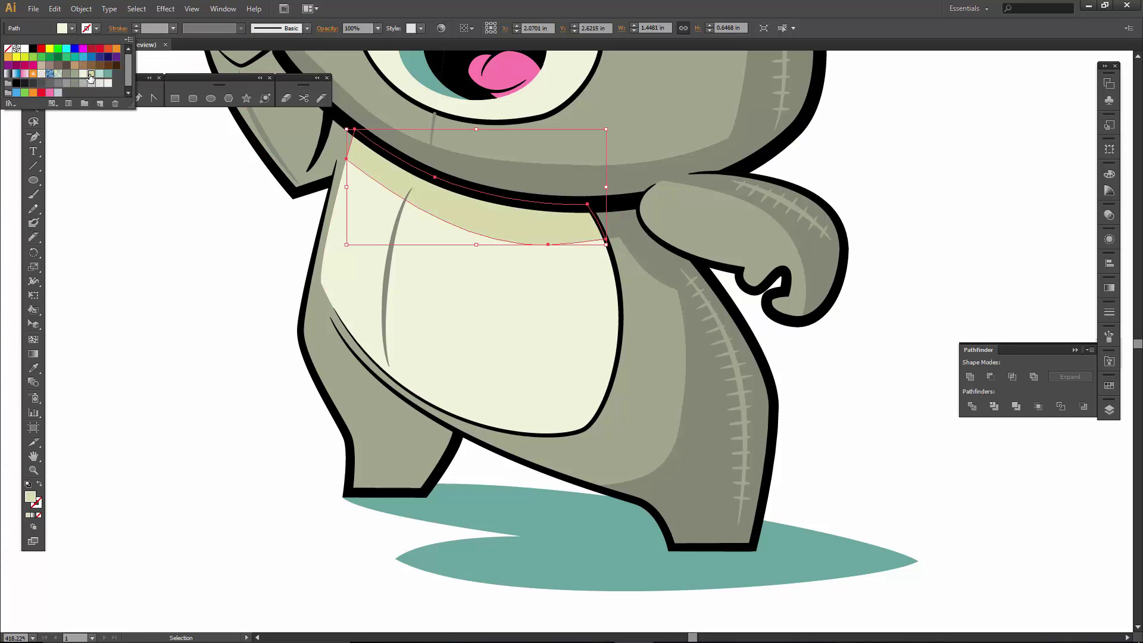
left_click(126, 231)
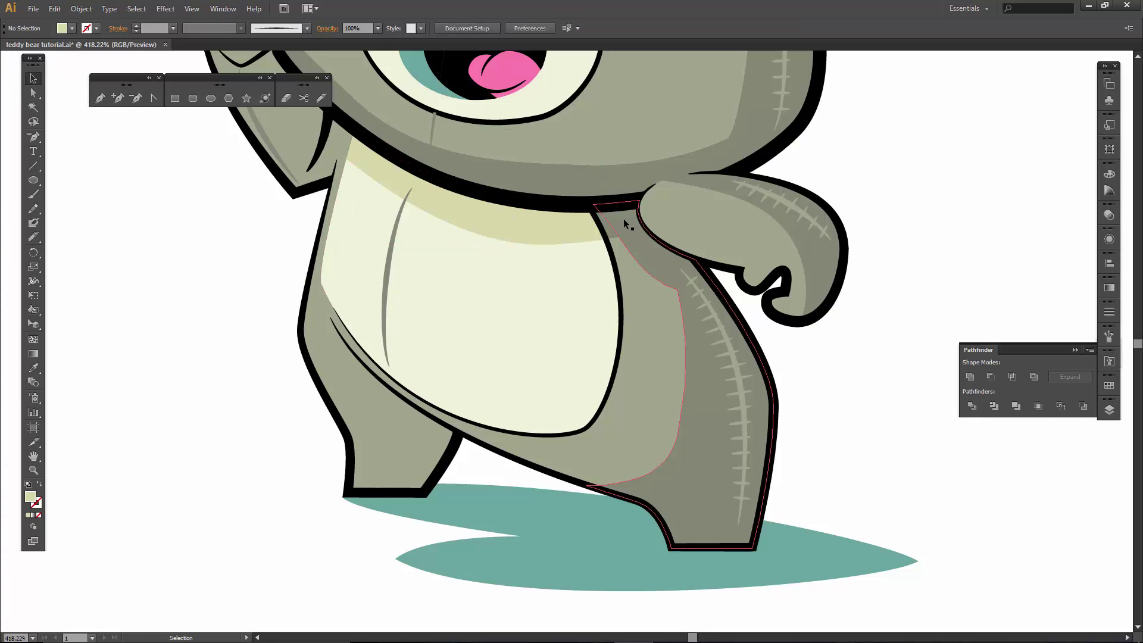
- Unite the small shadow piece beside the belly with the body's large side shadow using Pathfinder
left_click(608, 228)
left_click(630, 234, "shift")
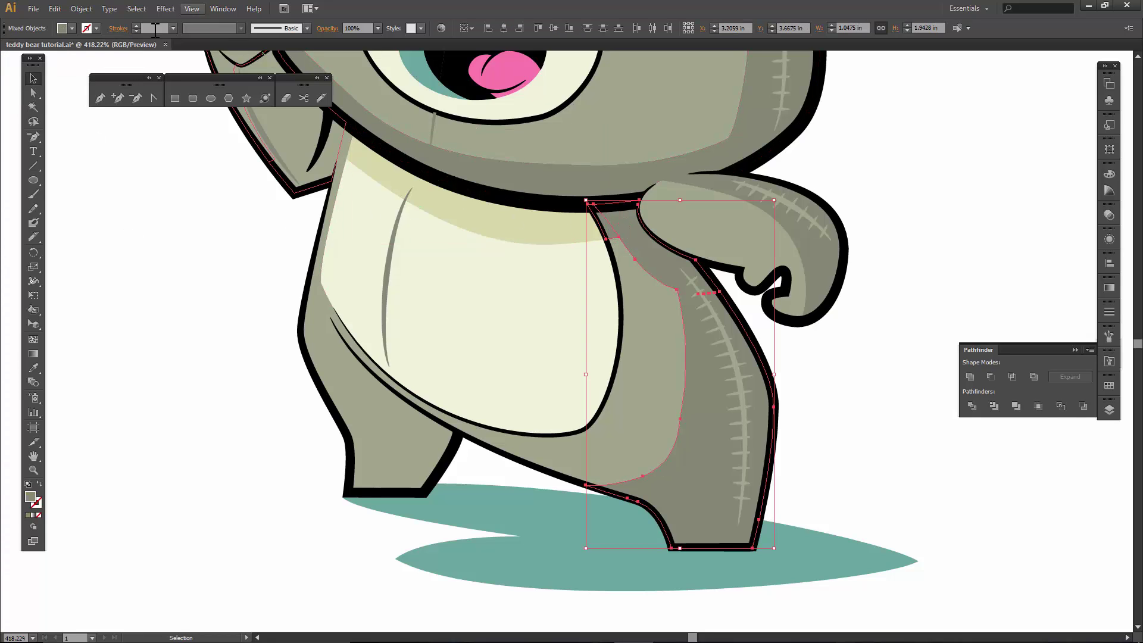
left_click(970, 376)
left_click(911, 319)
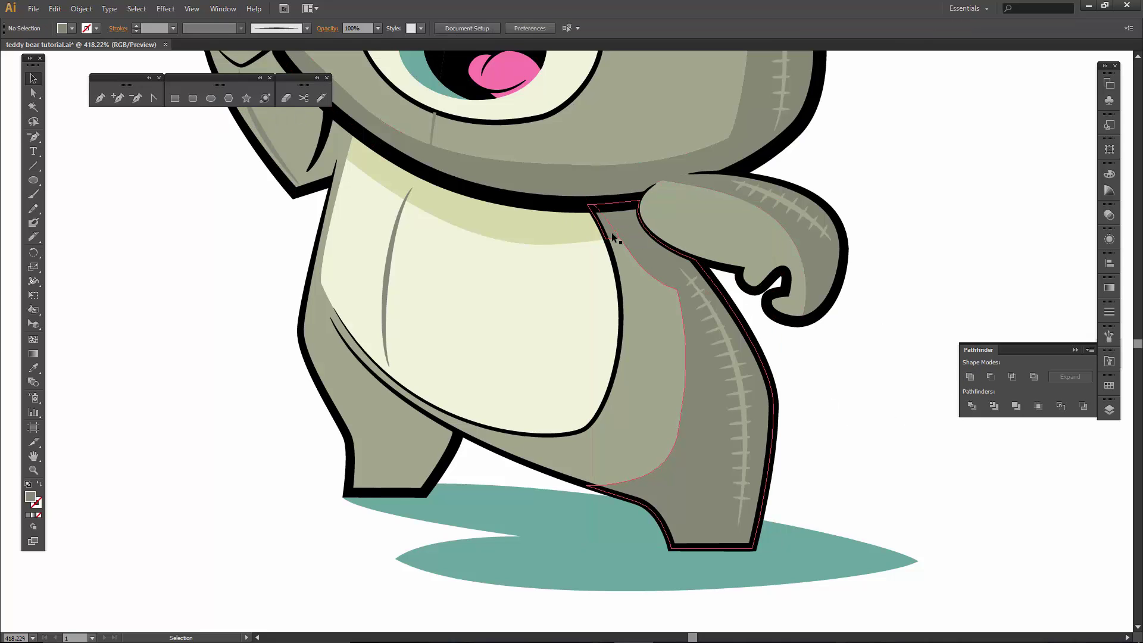
left_click(612, 233)
left_click(969, 376)
left_click(896, 324)
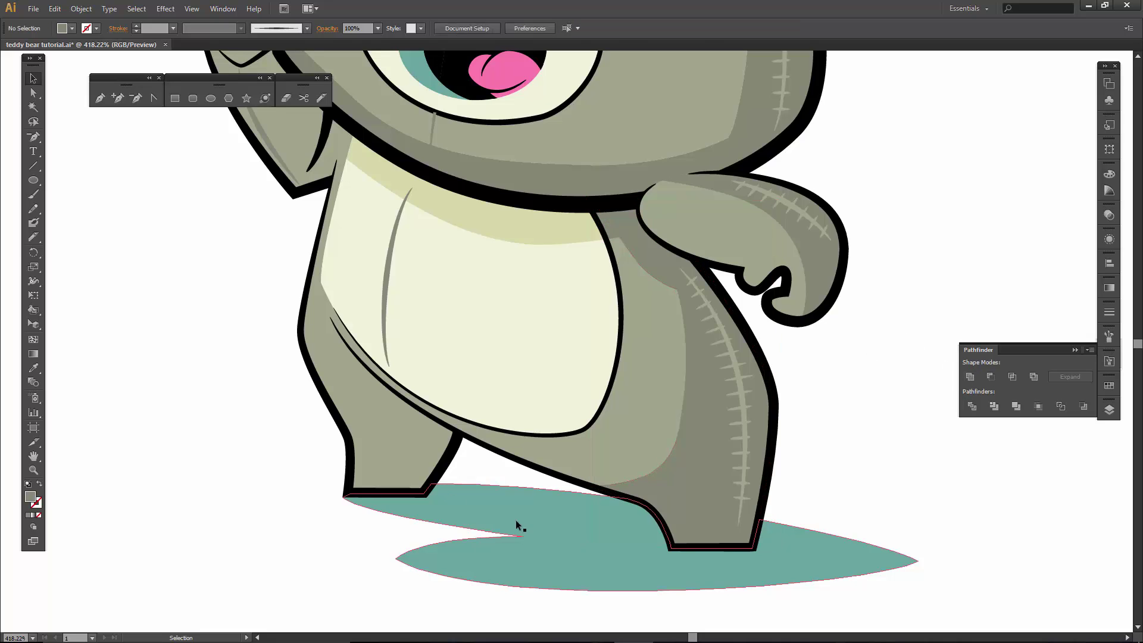
- Unite the body's base shape with the small light piece under the raised arm using Pathfinder
left_click(403, 427)
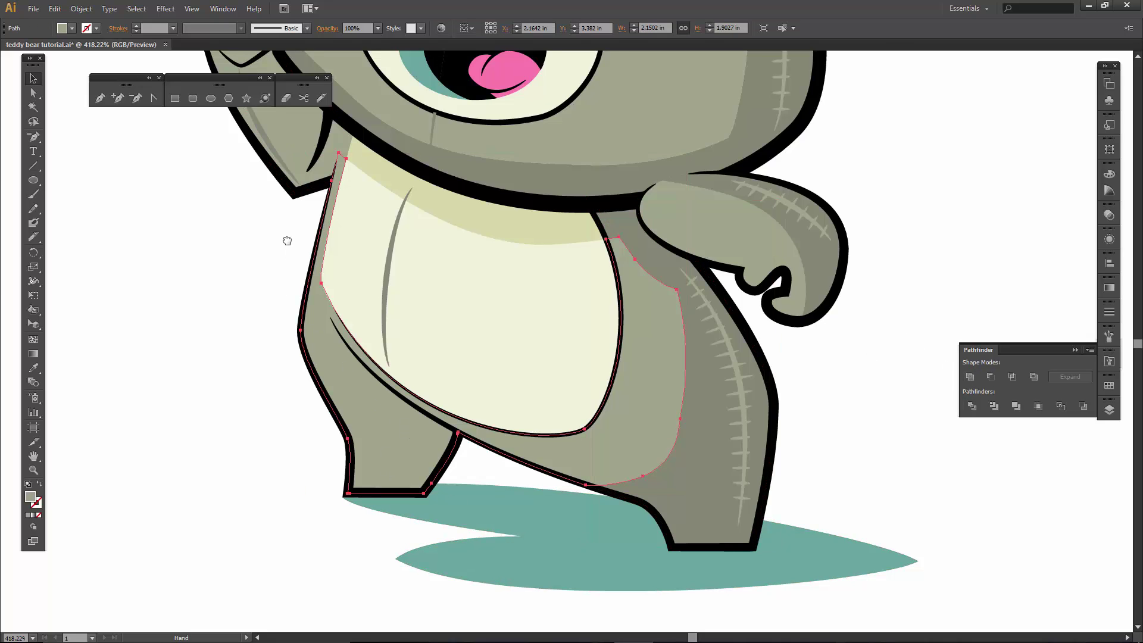
scroll(286, 240, "up", 5)
scroll(286, 239, "left", 2)
left_click_drag(441, 331, 444, 314)
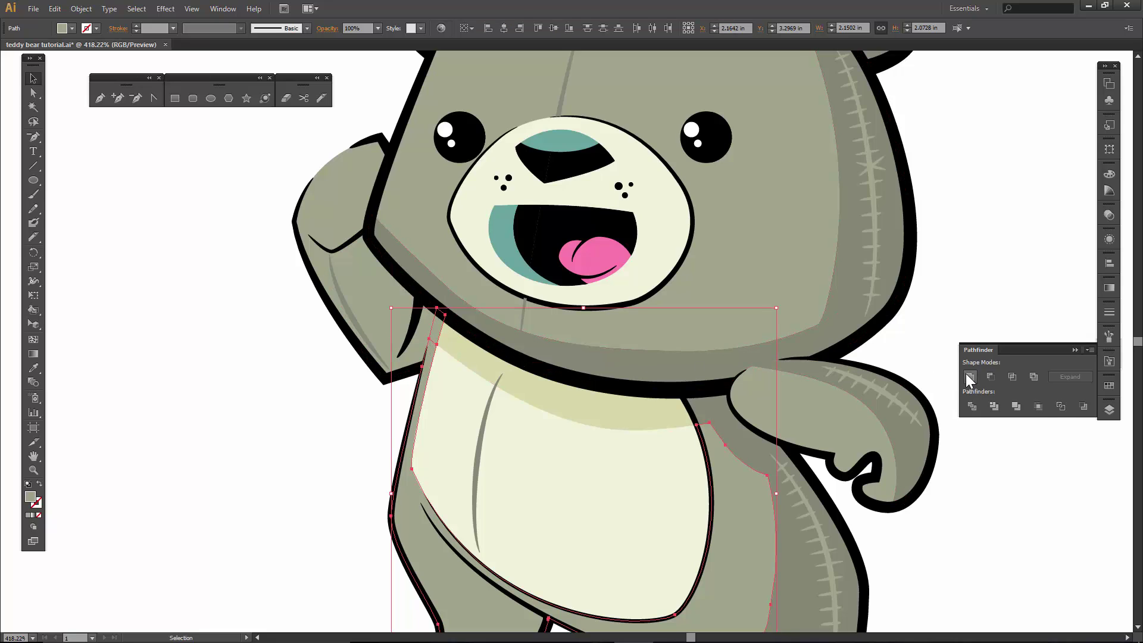
left_click(960, 326)
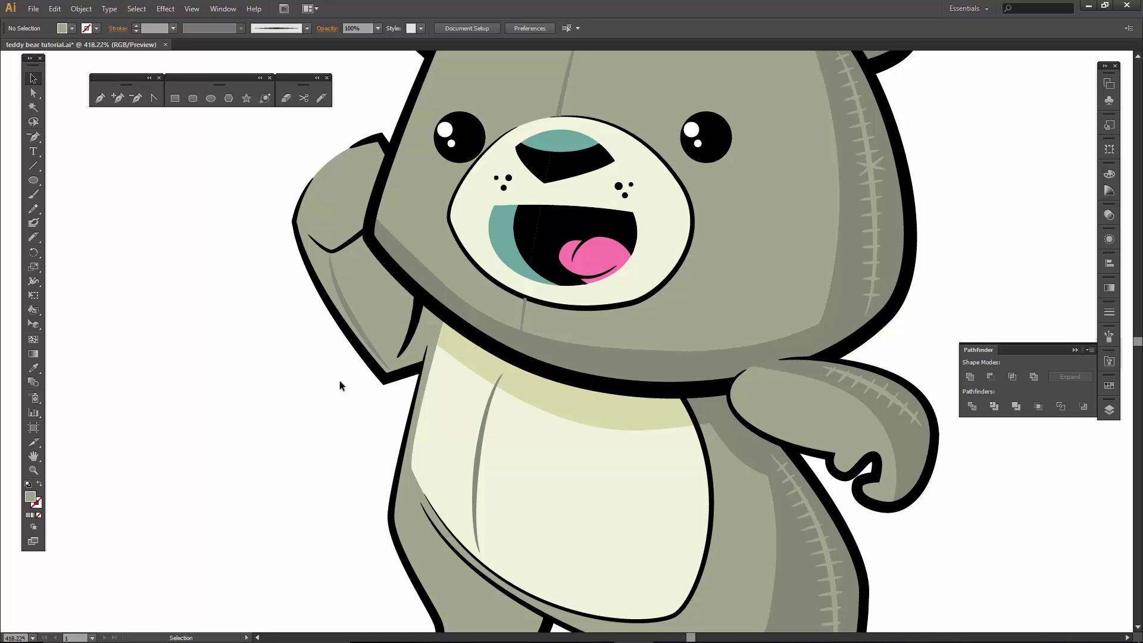
- Select the raised arm's lower and upper parts, and cut both with the Knife along a curve beside the head
left_click(415, 357)
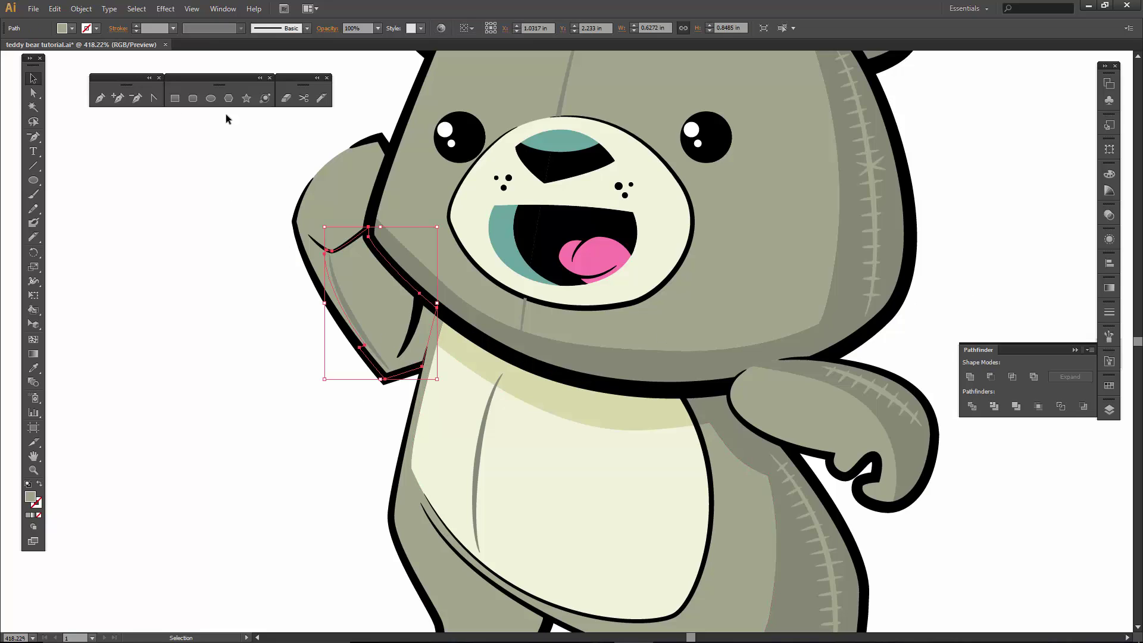
left_click(322, 97)
key("v")
left_click(359, 169)
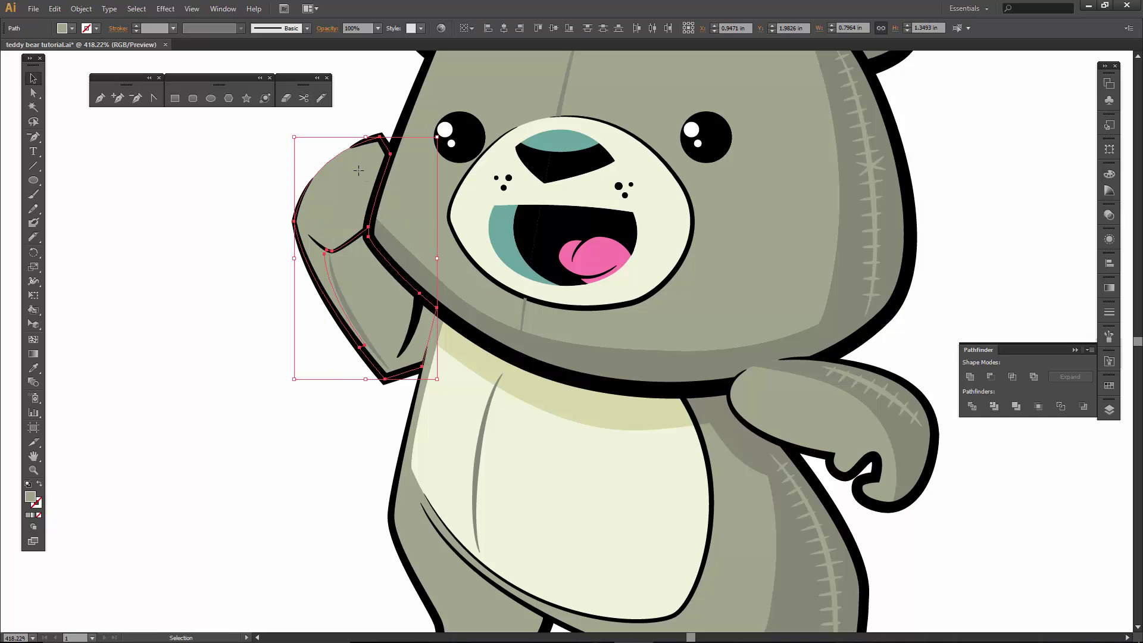
left_click(322, 97)
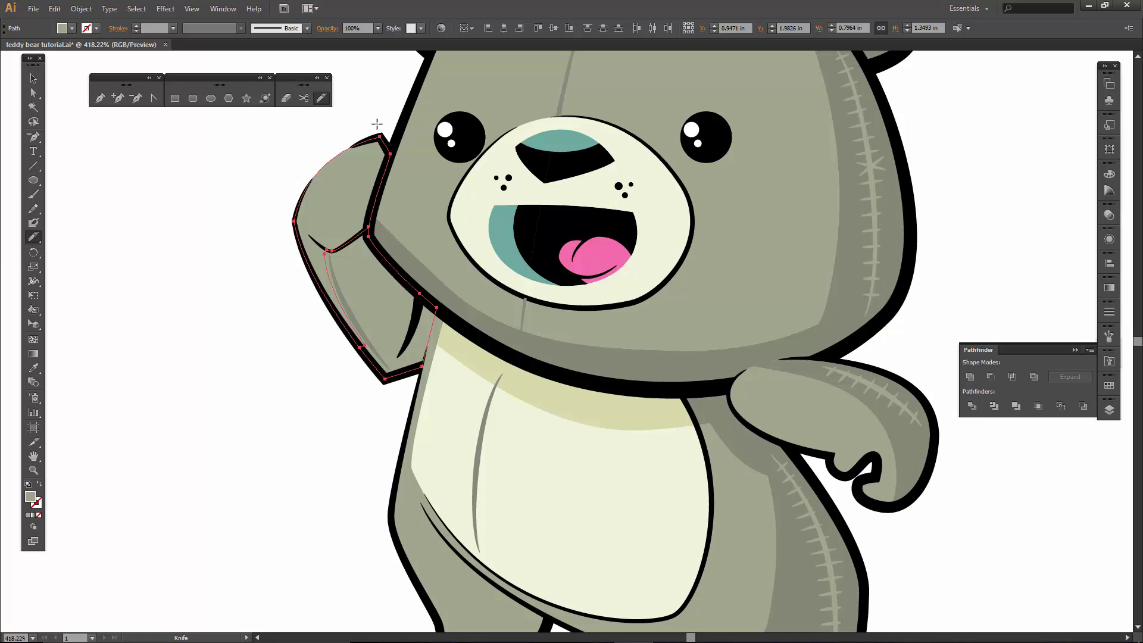
mouse_move(360, 203)
left_mouse_down()
mouse_move(397, 356)
mouse_move(362, 424)
left_mouse_up()
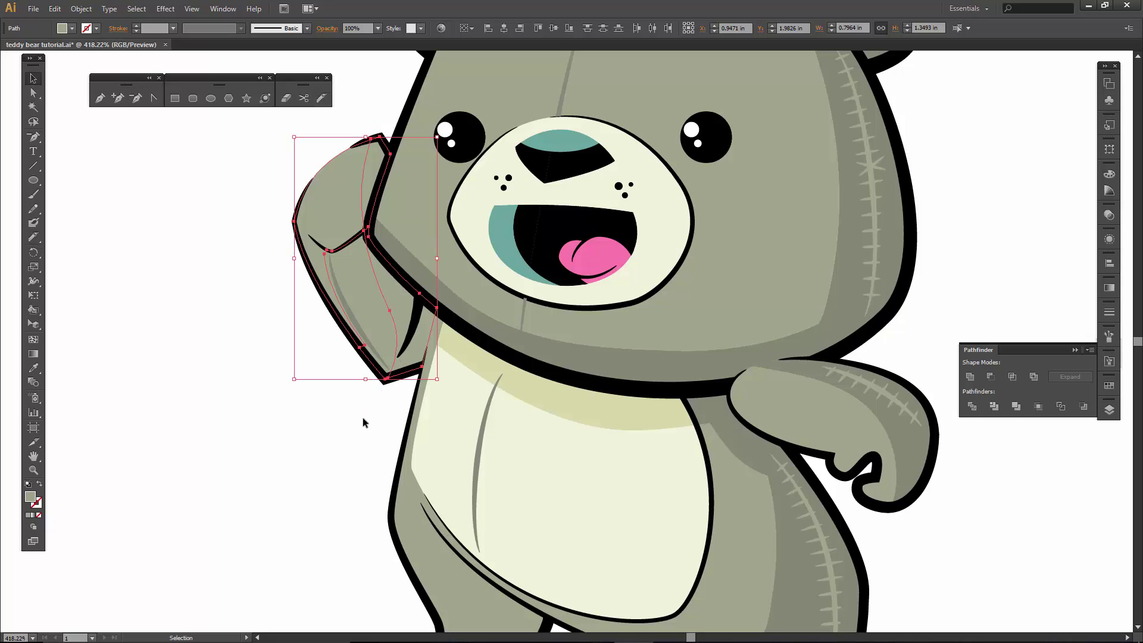
- Unite the raised arm's two cut pieces beside the head with Pathfinder and fill the shape with the darker grey-green swatch
key("v")
left_click(419, 331)
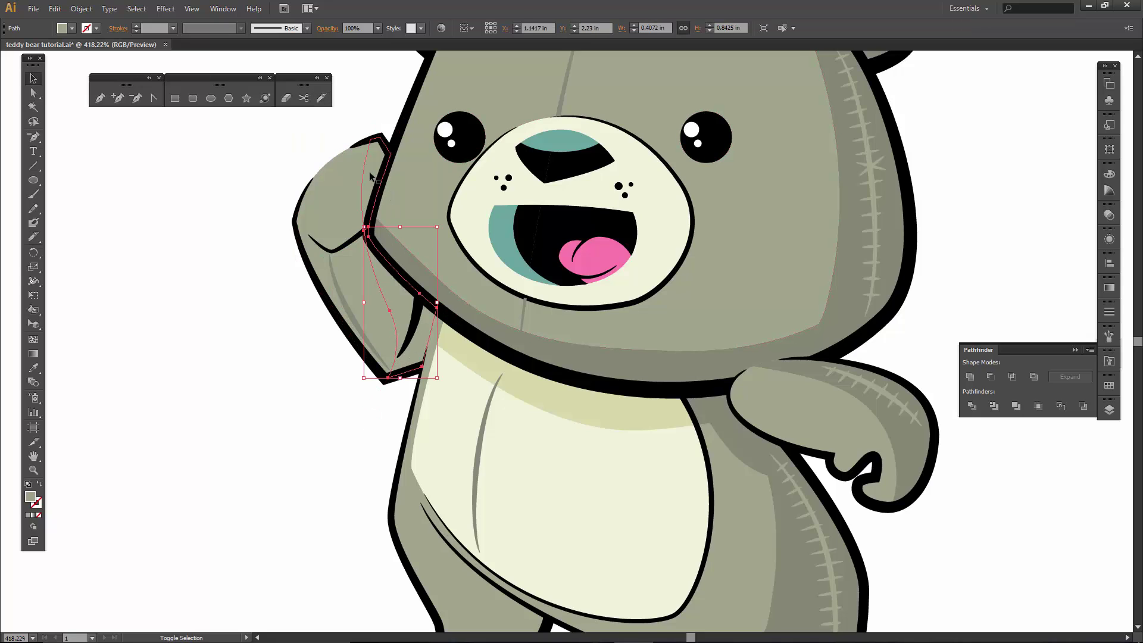
left_click(387, 202, "shift")
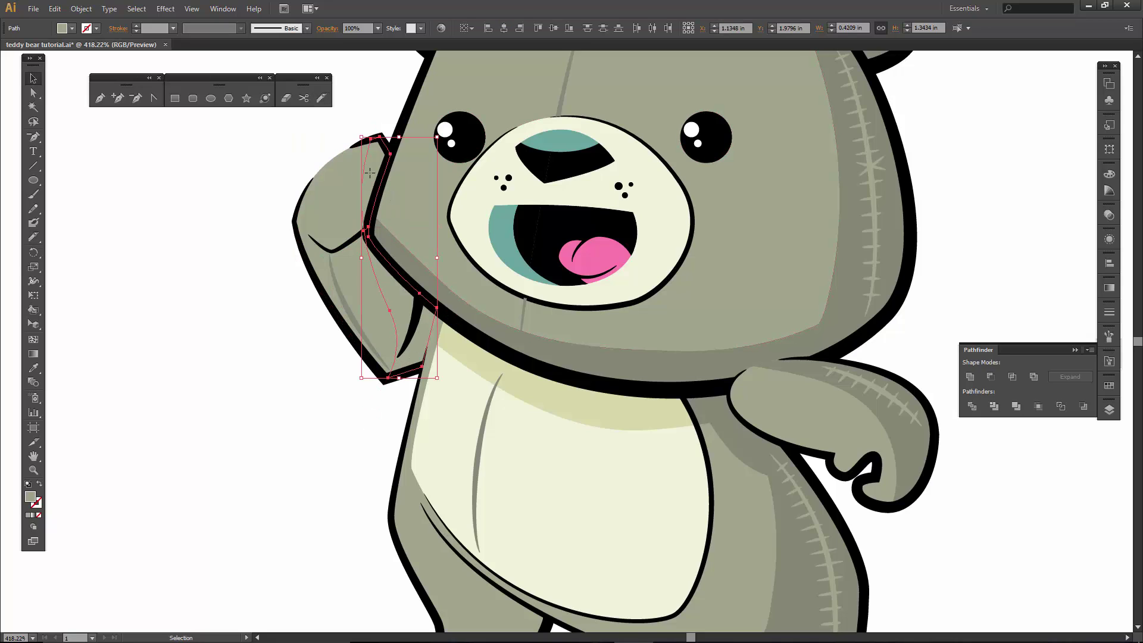
left_click(969, 374)
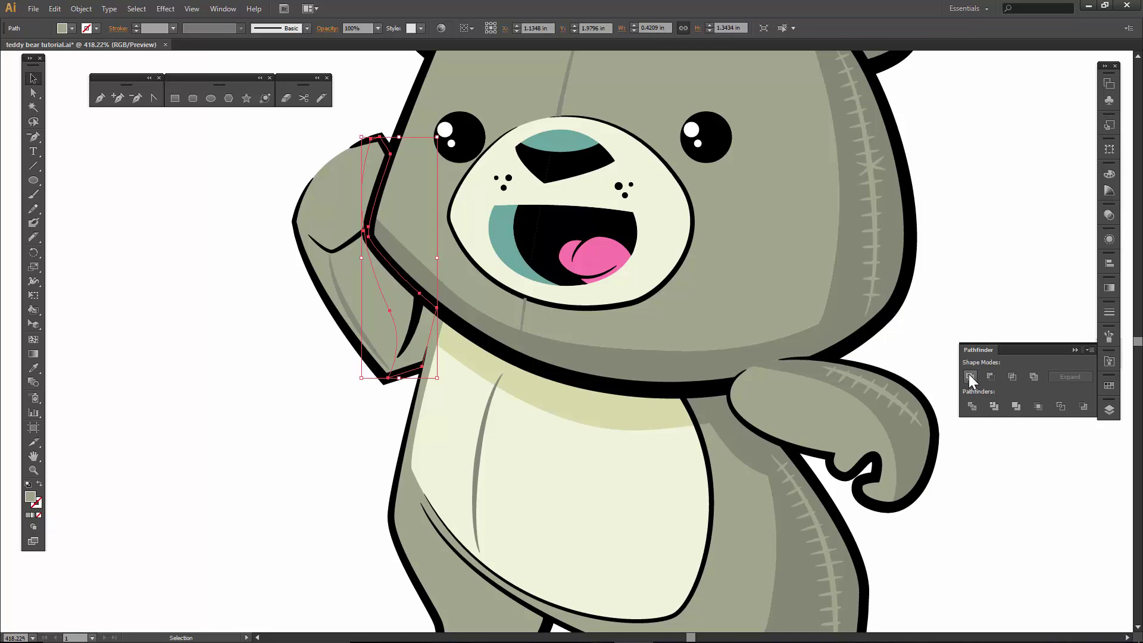
left_click(72, 28)
left_click(74, 75)
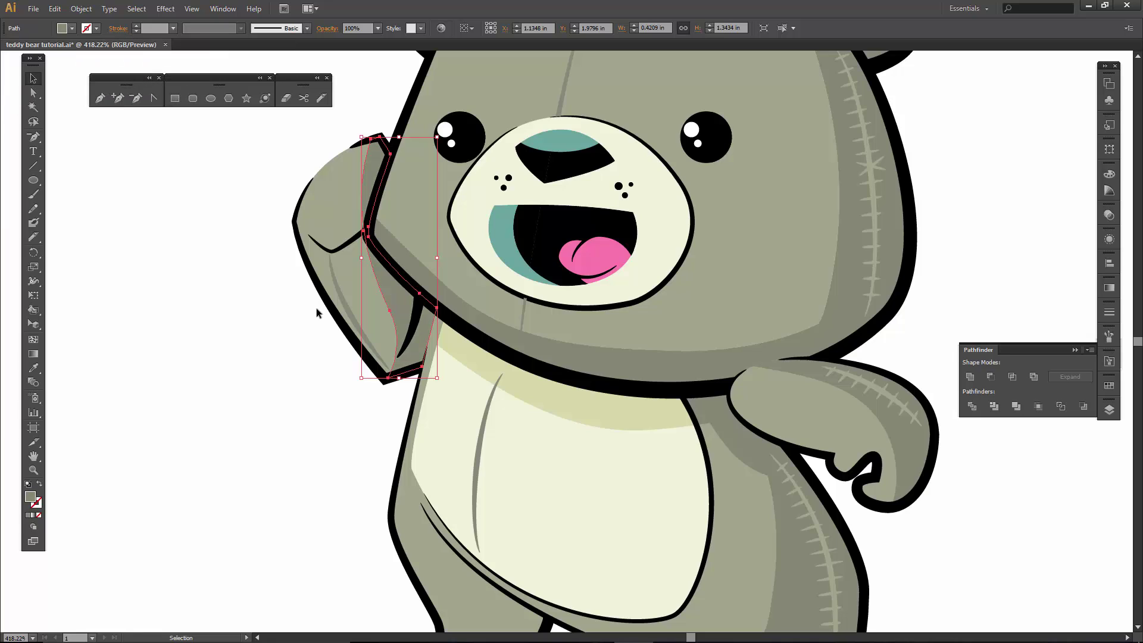
left_click(316, 376)
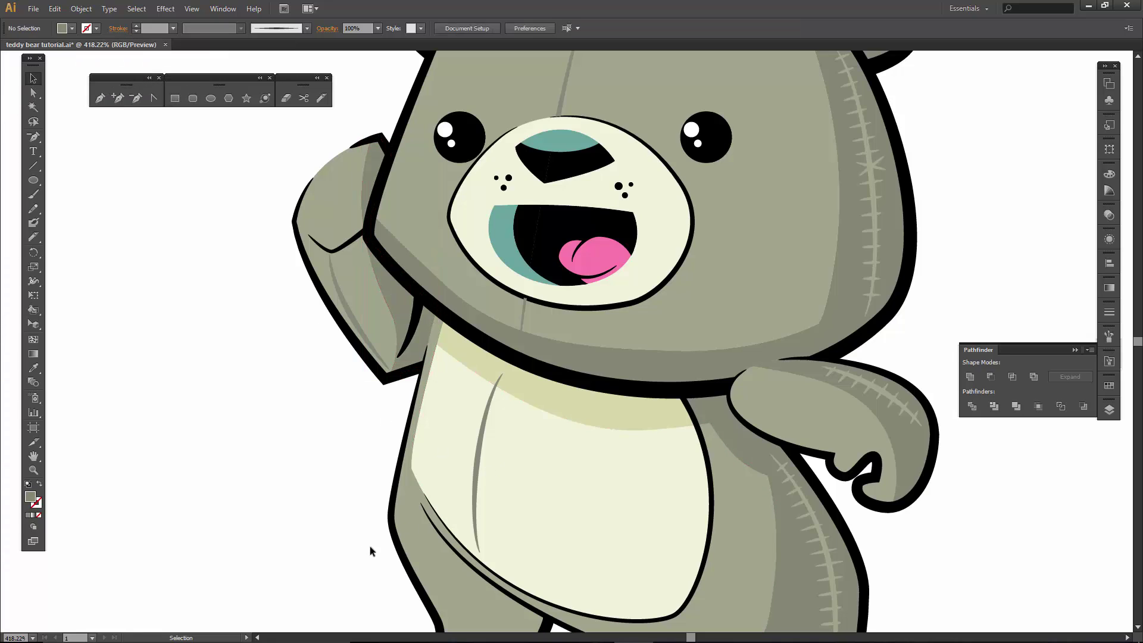
- Select the body and cut it with the Knife along the black crease below the belly and along a lower curve across the leg
left_click_drag(581, 523, 581, 590)
left_click_drag(538, 347, 461, 154)
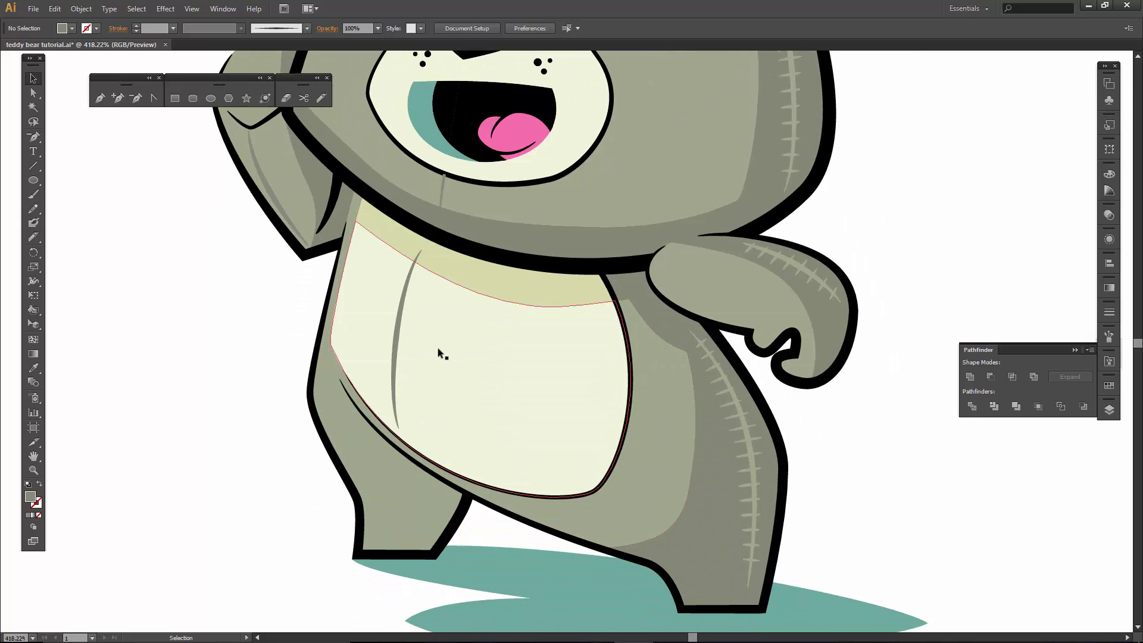
left_click(394, 525)
left_click(321, 97)
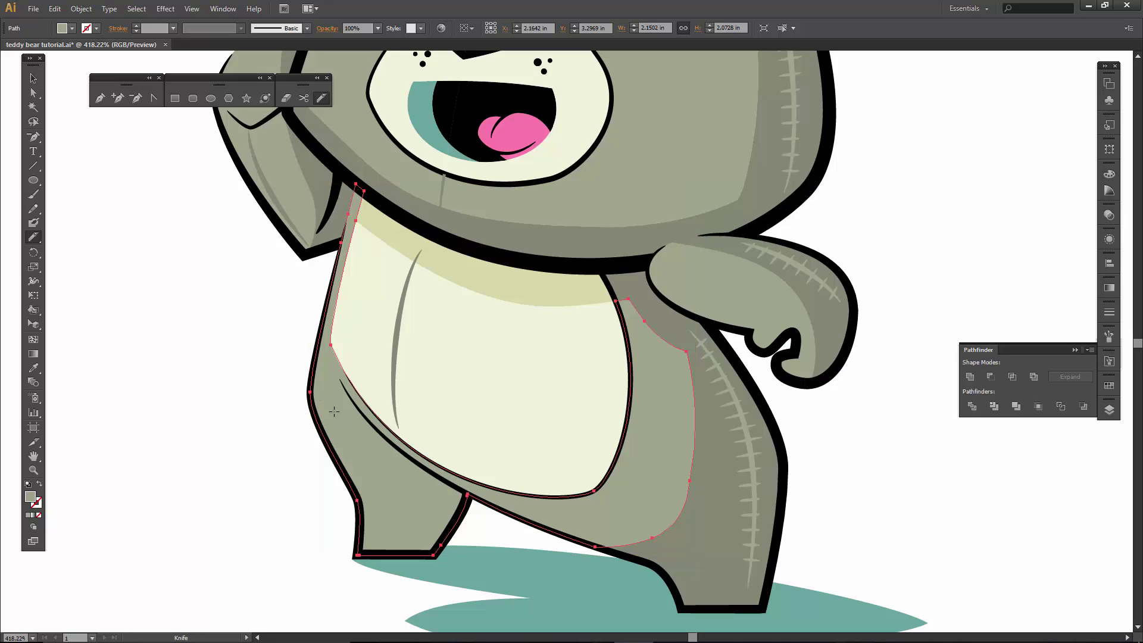
left_click_drag(370, 423, 468, 500)
mouse_move(280, 389)
left_mouse_down()
mouse_move(336, 454)
mouse_move(392, 497)
mouse_move(502, 528)
left_mouse_up()
- Fill the cut piece at the top of the leg, below the belly crease, with the darker grey-green swatch
key("v")
left_click(248, 421)
left_click(351, 438)
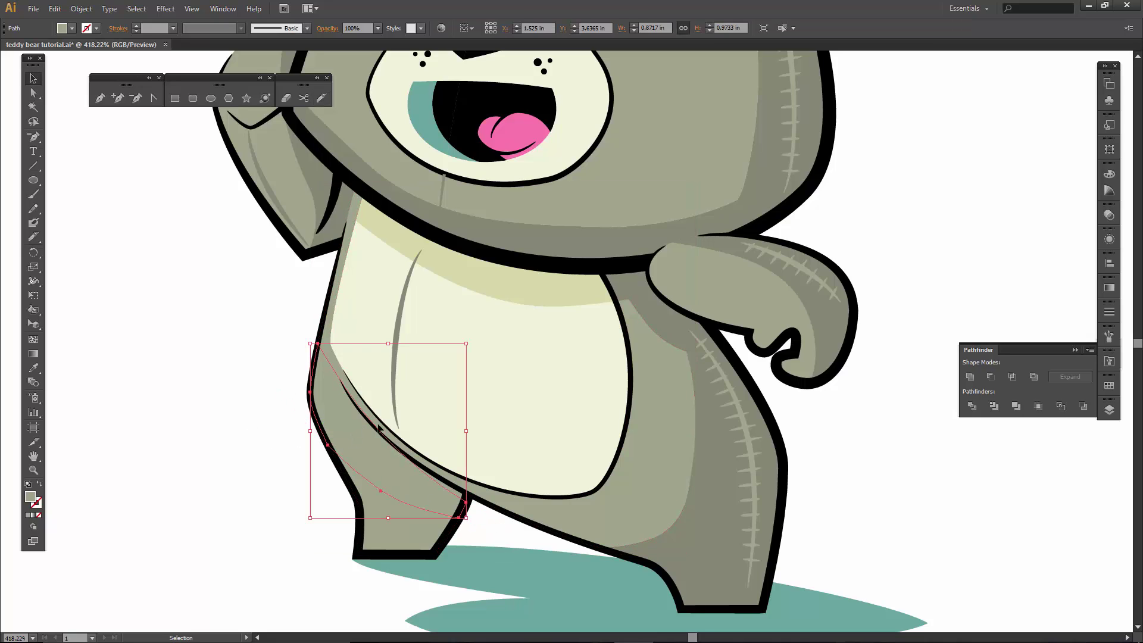
left_click(70, 28)
left_click(66, 73)
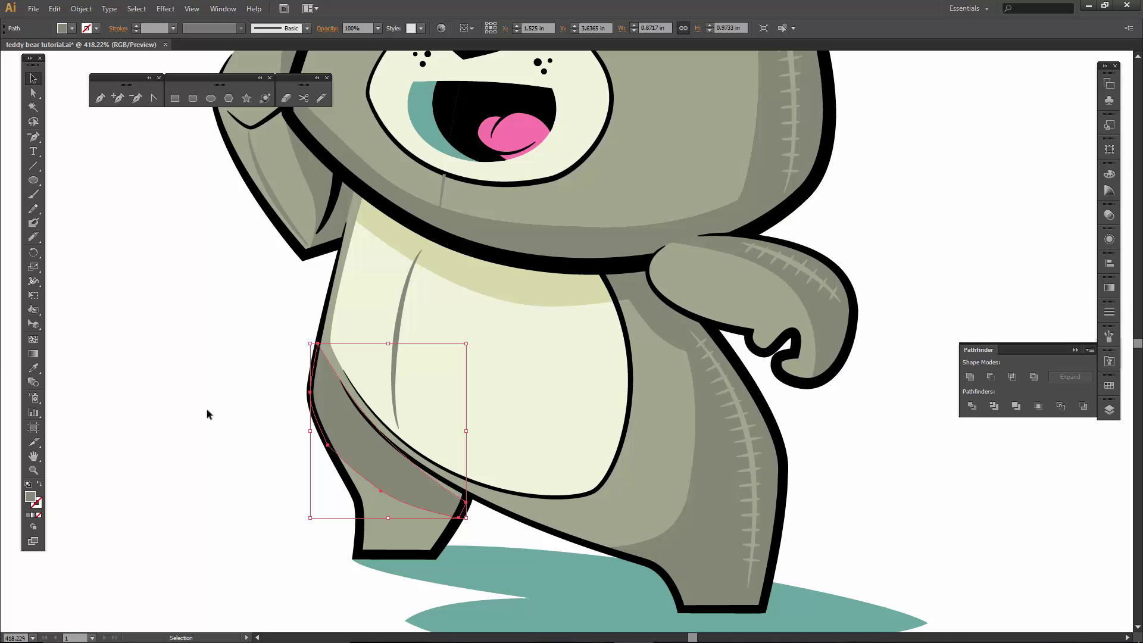
- Reshape the leg shadow's upper edge with Direct Selection so it follows the black crease line up to the inner leg outline
key("z")
left_click_drag(266, 327, 512, 546)
scroll(557, 495, "right", 3)
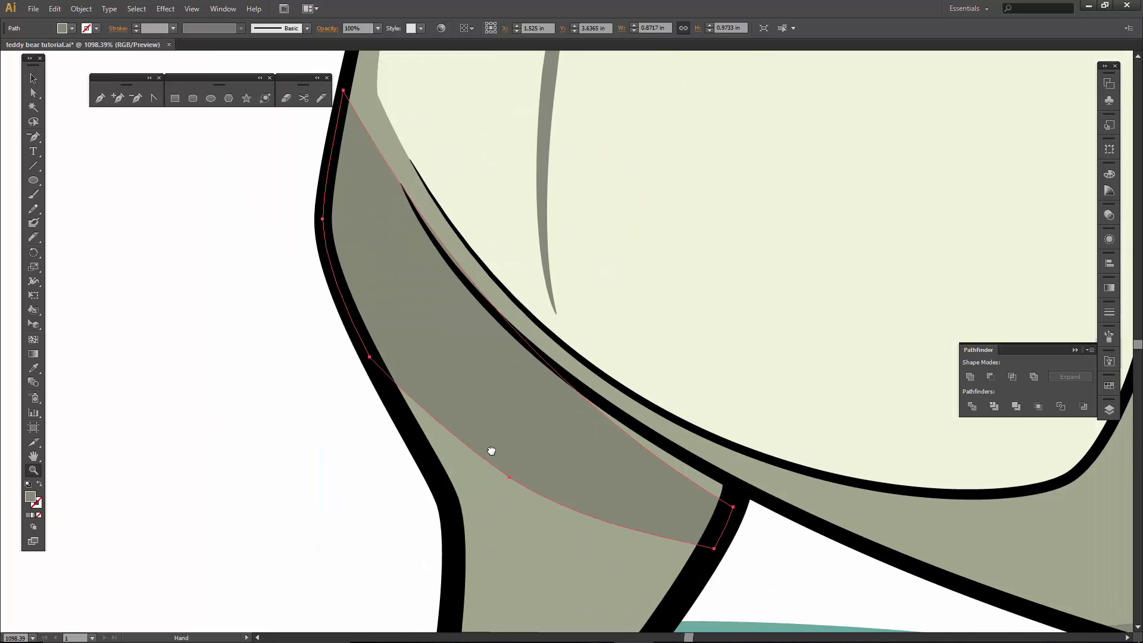
key("a")
left_click_drag(714, 507, 721, 487)
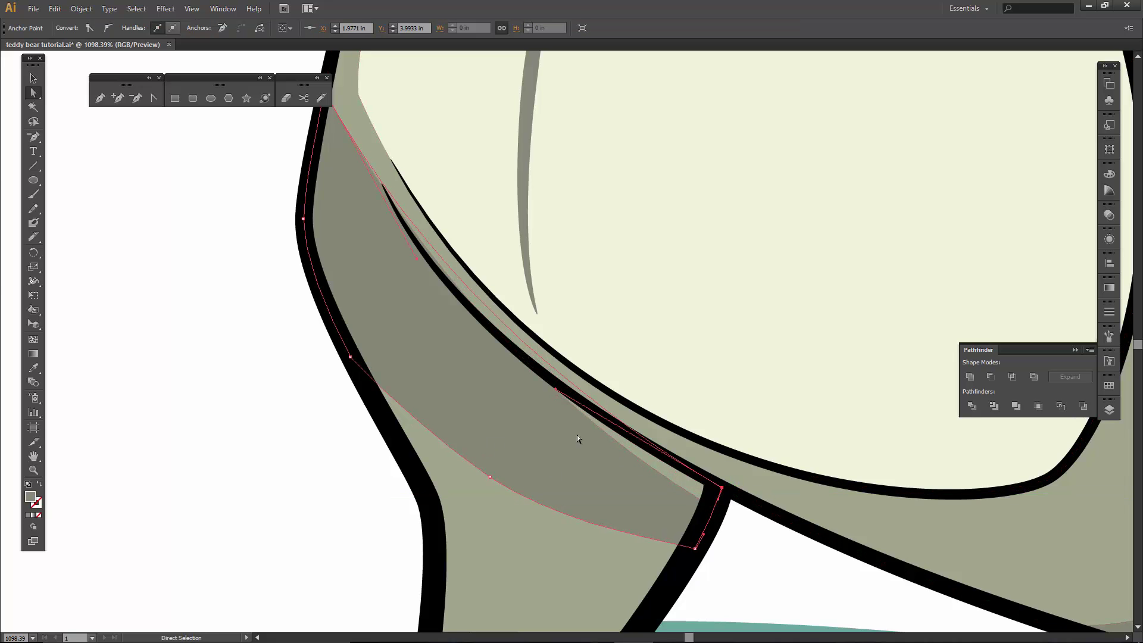
left_click(572, 443)
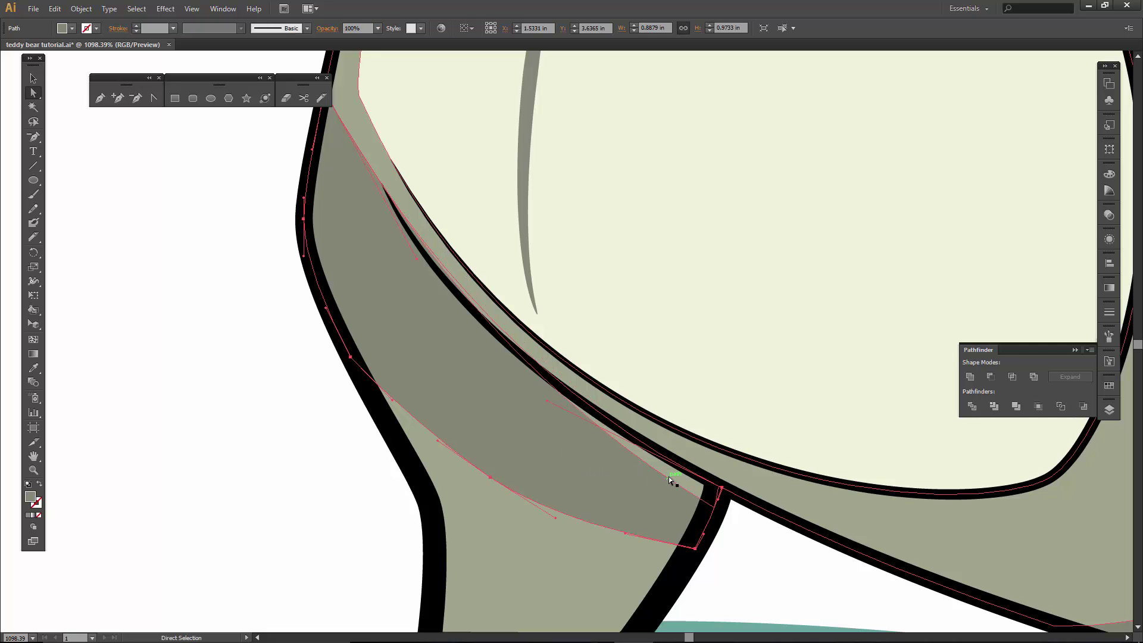
key("ctrl+minus")
key("ctrl+minus")
key("ctrl+minus")
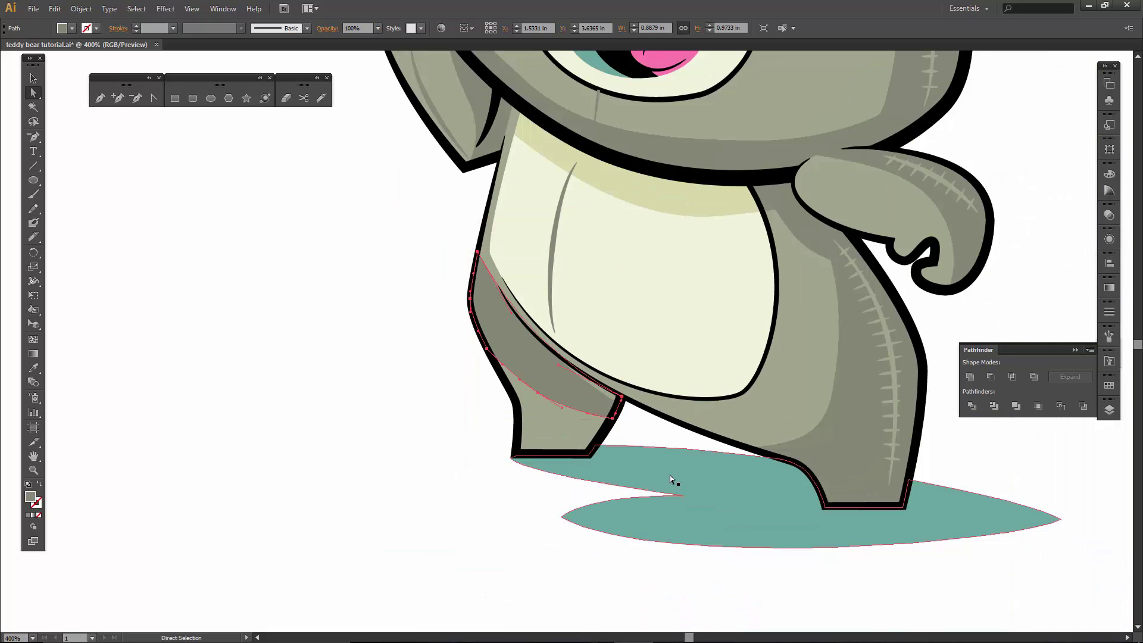
- Select the lowered arm's light shape and cut it with the Knife along a short curve near its rounded upper end
left_click_drag(712, 262, 508, 466)
left_click(659, 411)
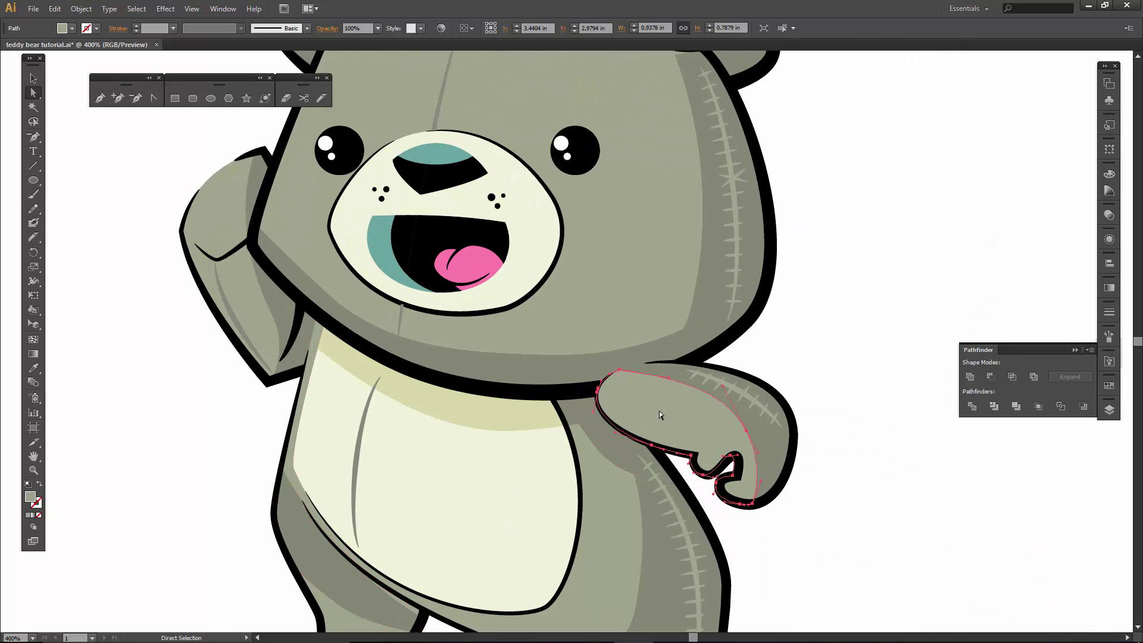
left_click(321, 98)
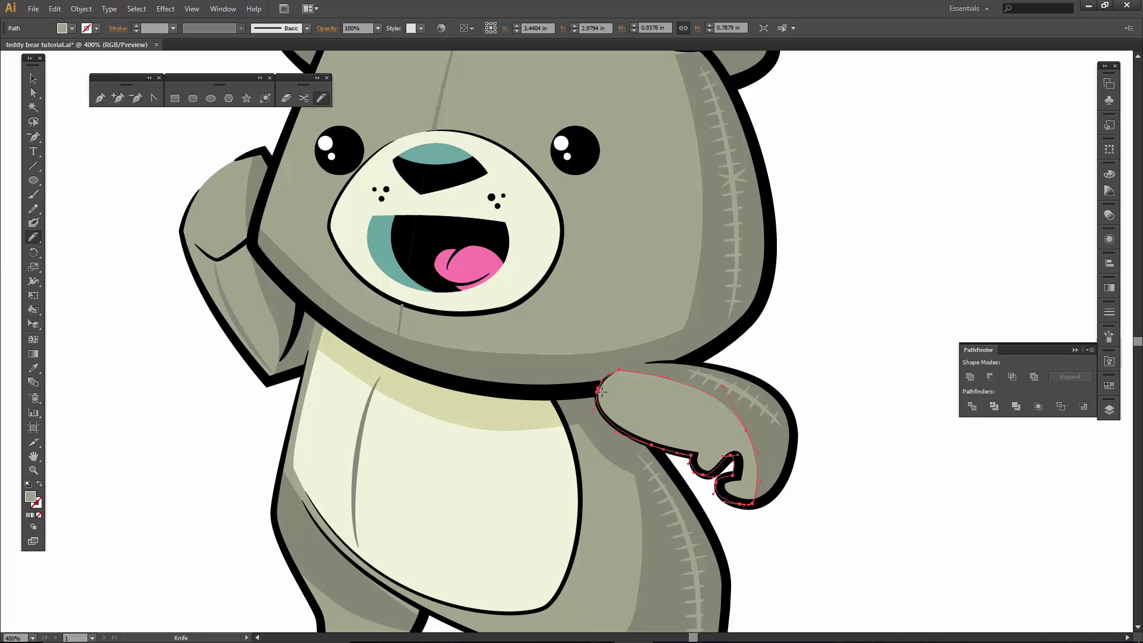
left_click_drag(647, 451, 633, 373)
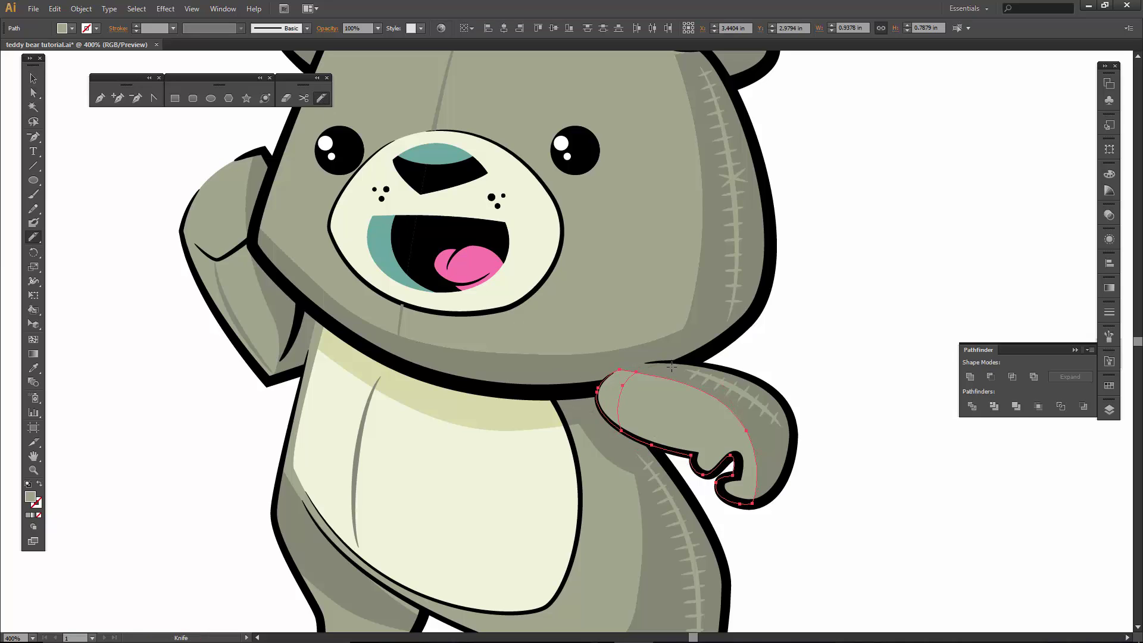
- Fill only the lowered arm's small cut end piece with the darker grey-green swatch
left_click(68, 27)
left_click(62, 74)
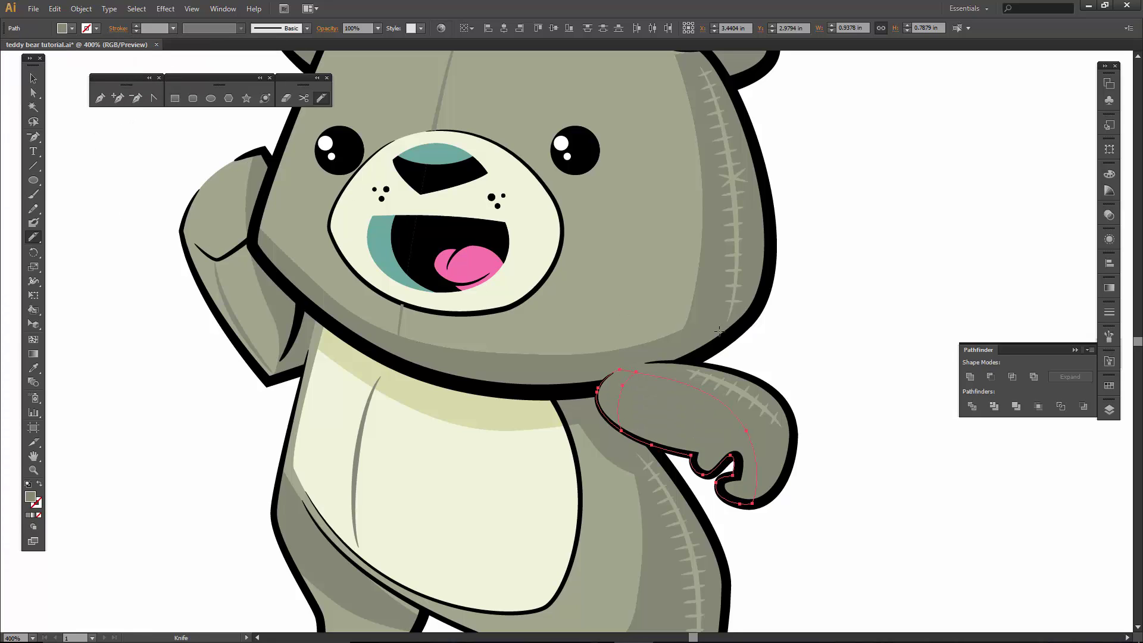
key("v")
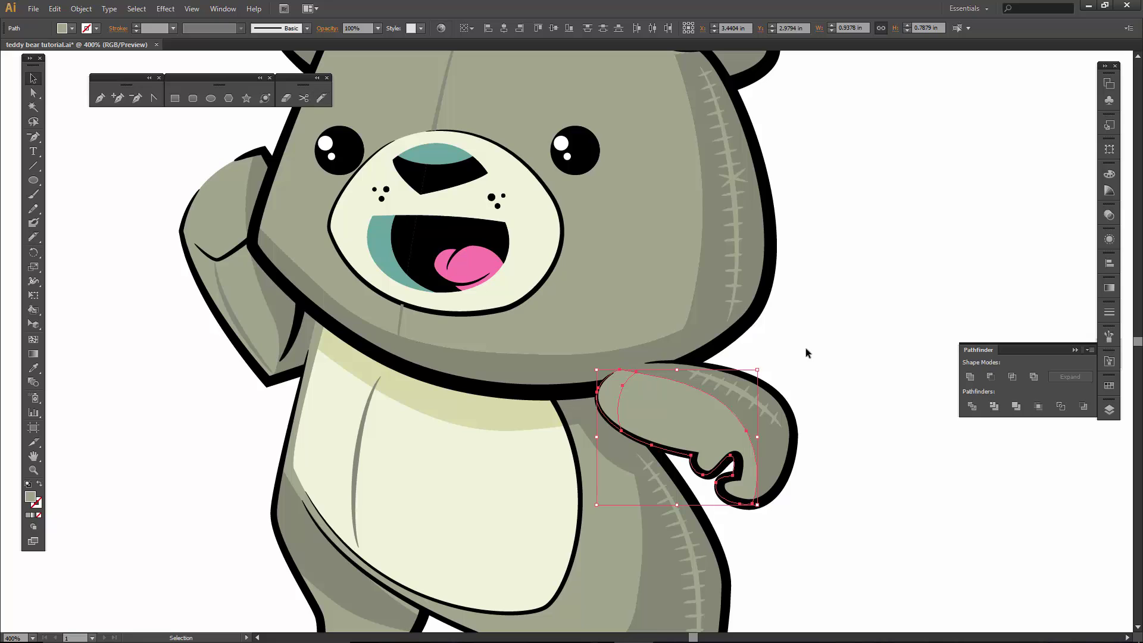
left_click(803, 349)
left_click(611, 386)
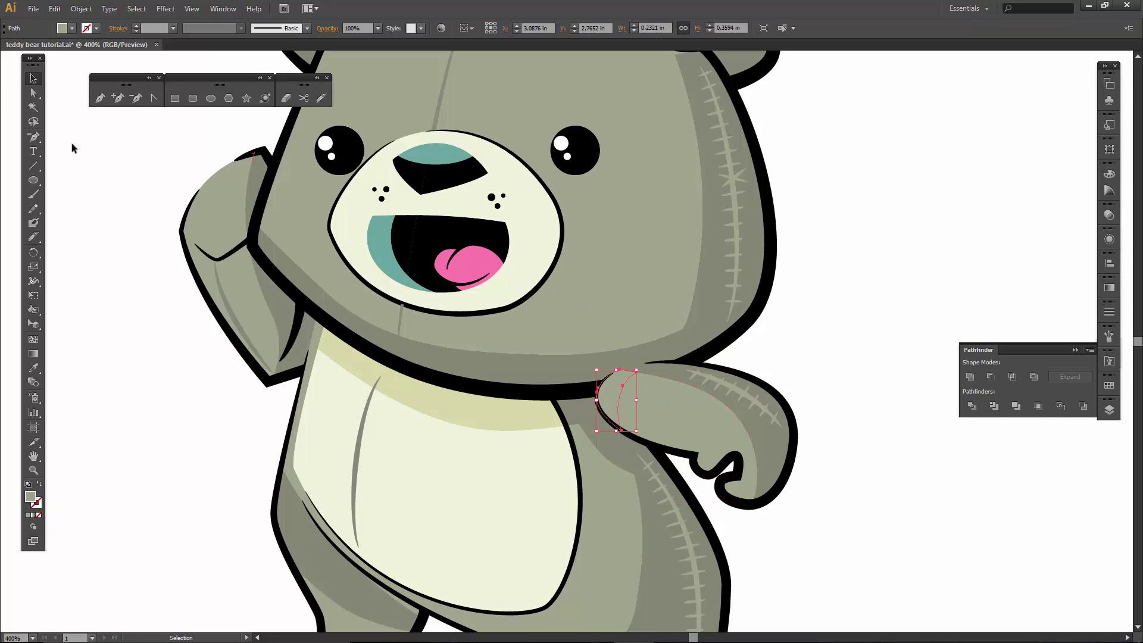
left_click(72, 28)
left_click(69, 77)
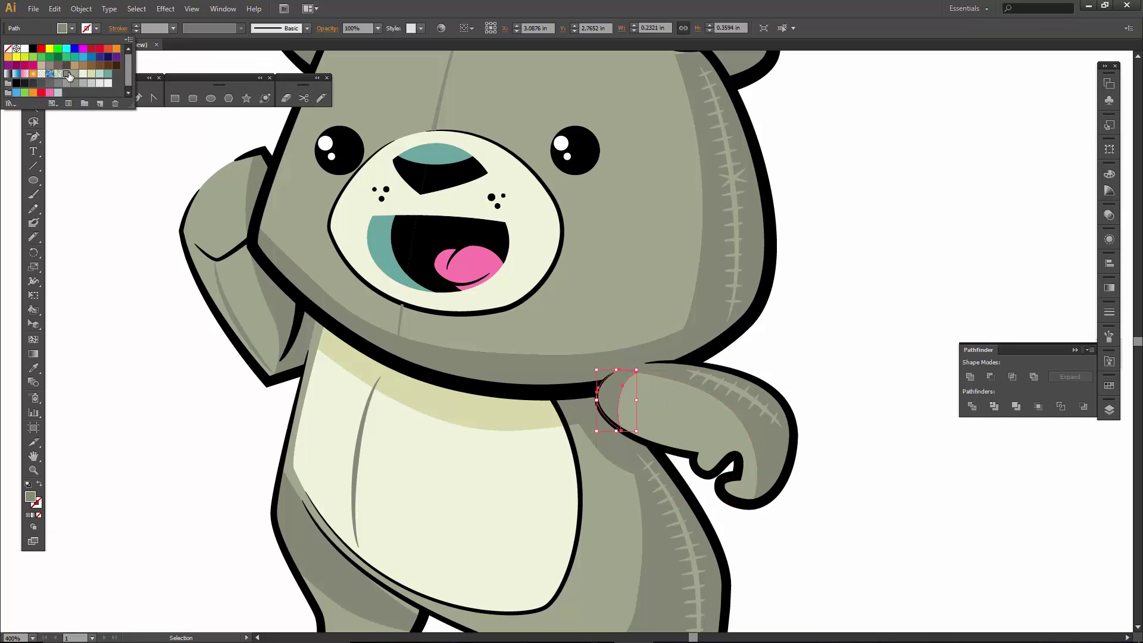
- Unite the arm's end shadow with the adjoining head, arm and body shadows using Pathfinder
left_click(620, 441, "shift")
left_click(622, 362, "shift")
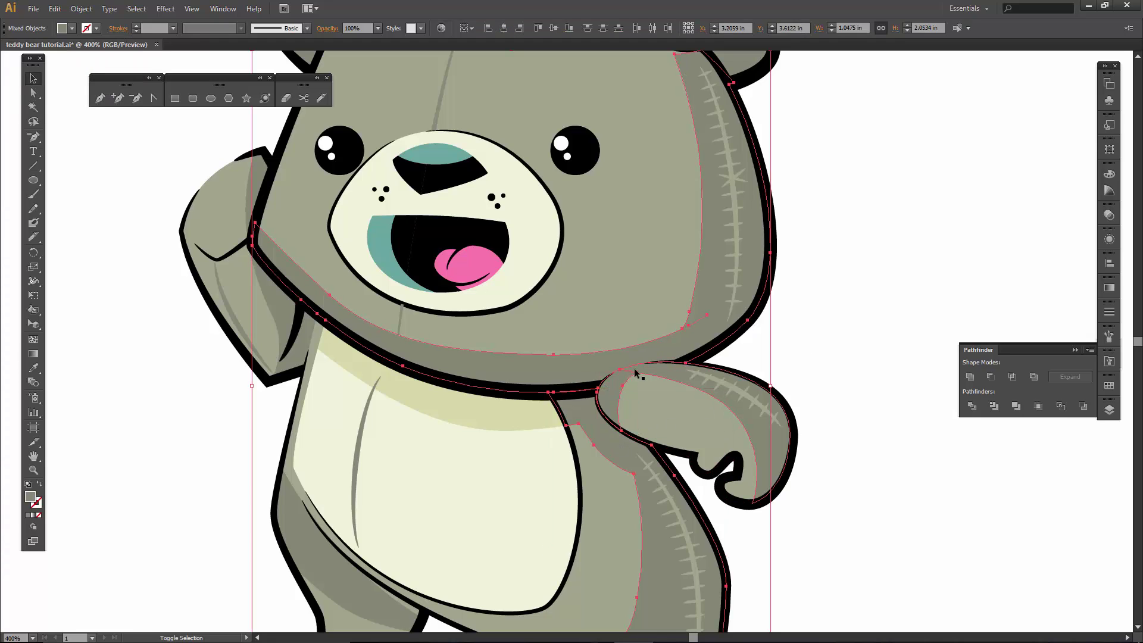
left_click(972, 374)
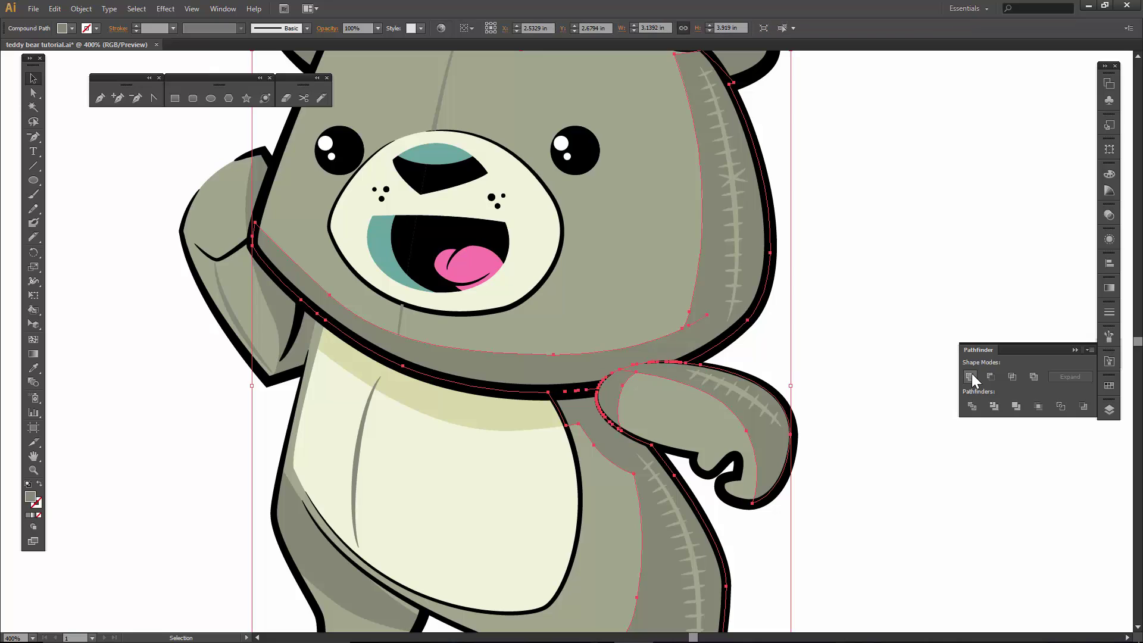
left_click(895, 343)
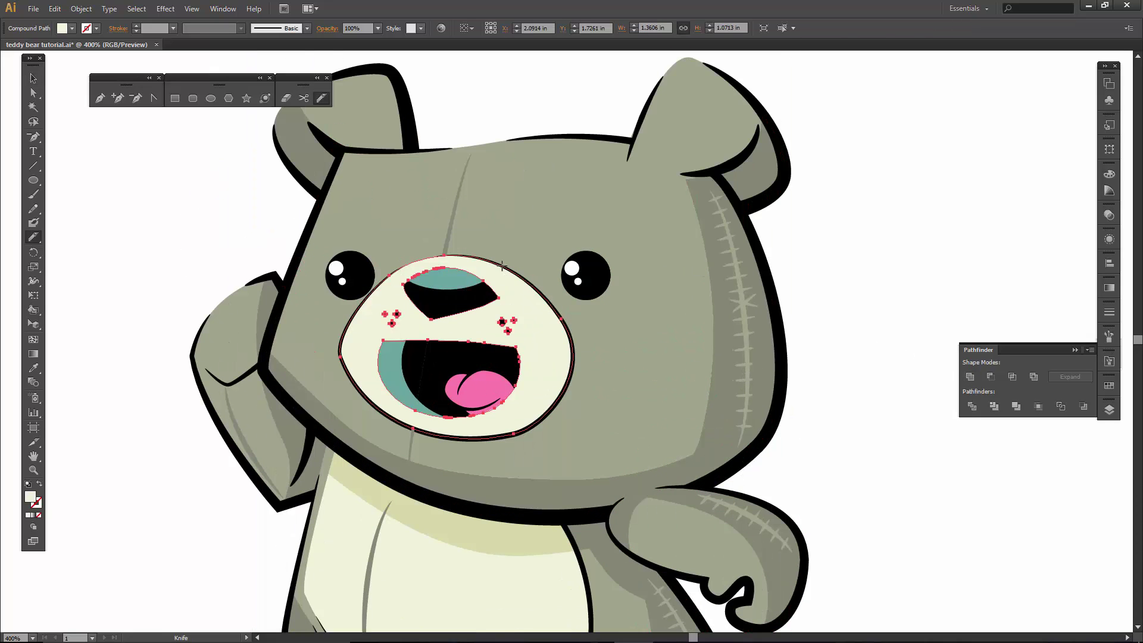
- Cut the cream muzzle with the Knife along a curve beside the mouth and fill the outer piece with the pale yellow-green swatch
mouse_move(497, 260)
left_mouse_down()
mouse_move(547, 334)
mouse_move(533, 400)
mouse_move(467, 439)
mouse_move(384, 427)
left_mouse_up()
key("v")
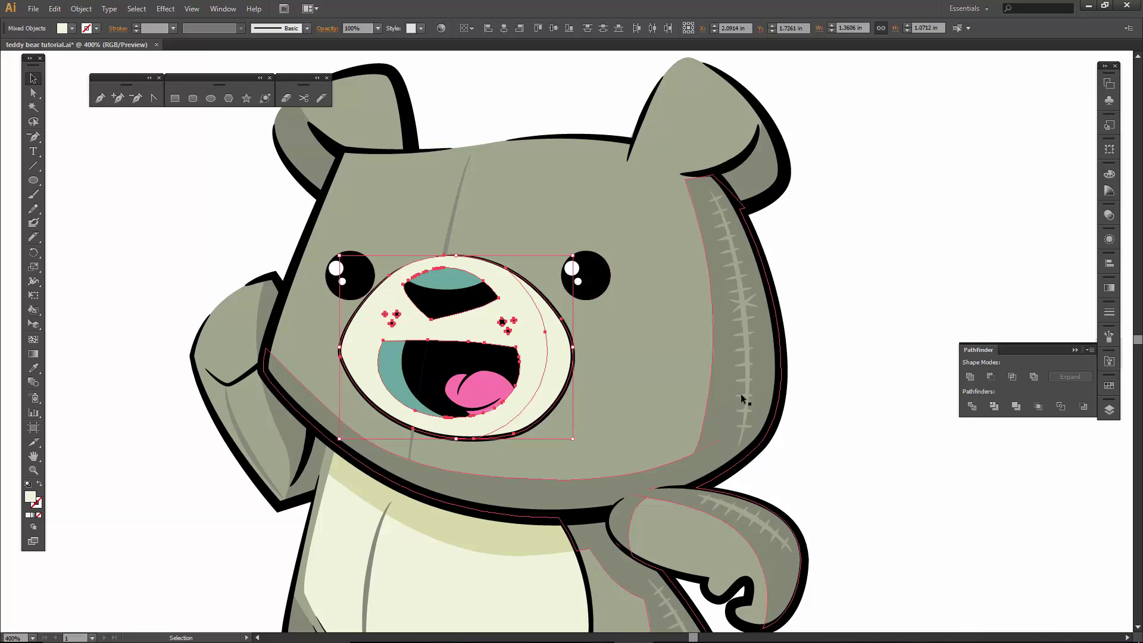
left_click(547, 375)
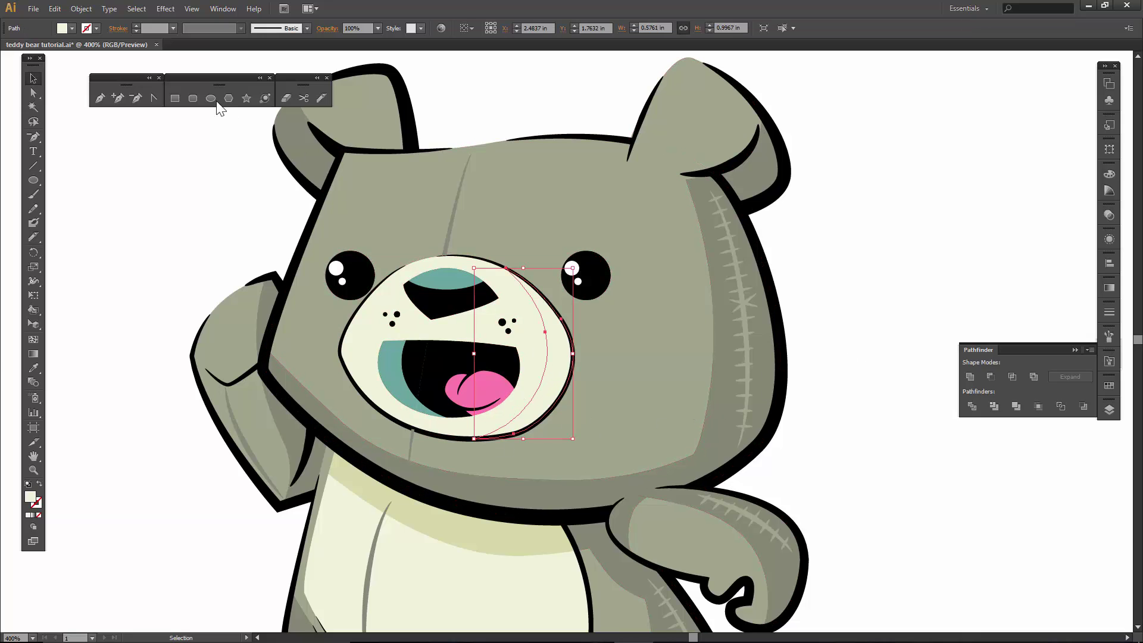
left_click(63, 30)
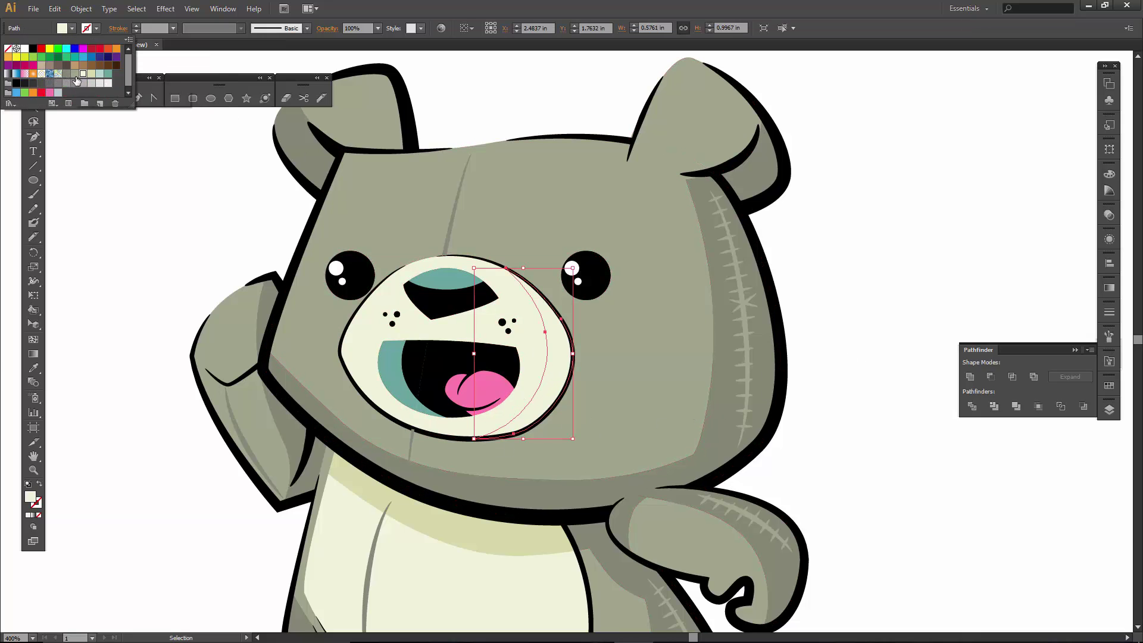
left_click(92, 75)
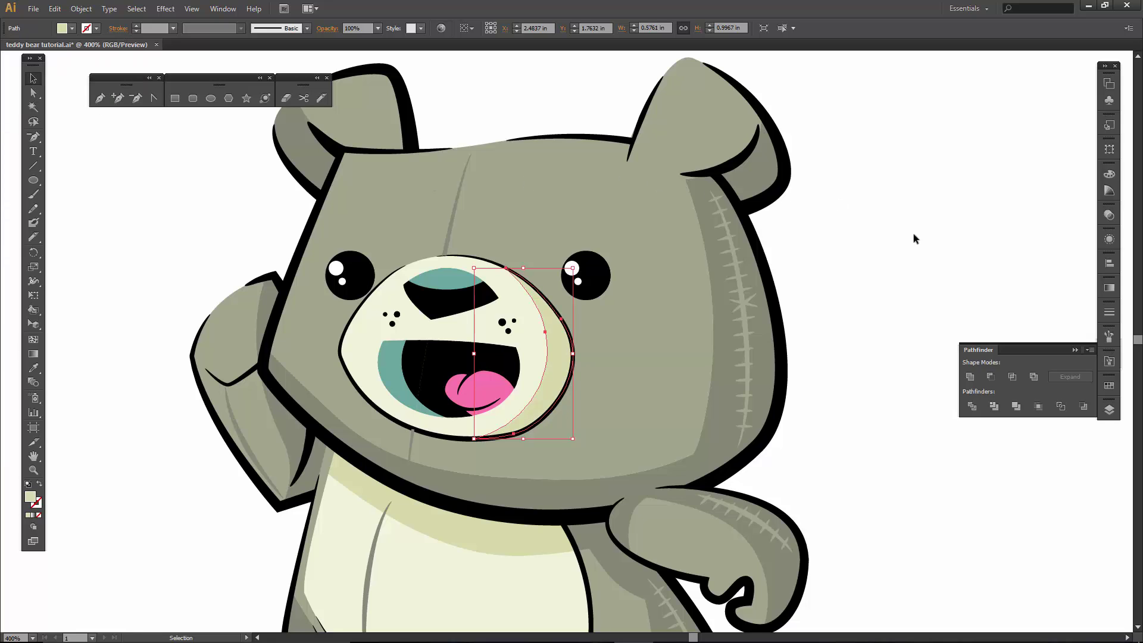
left_click(875, 240)
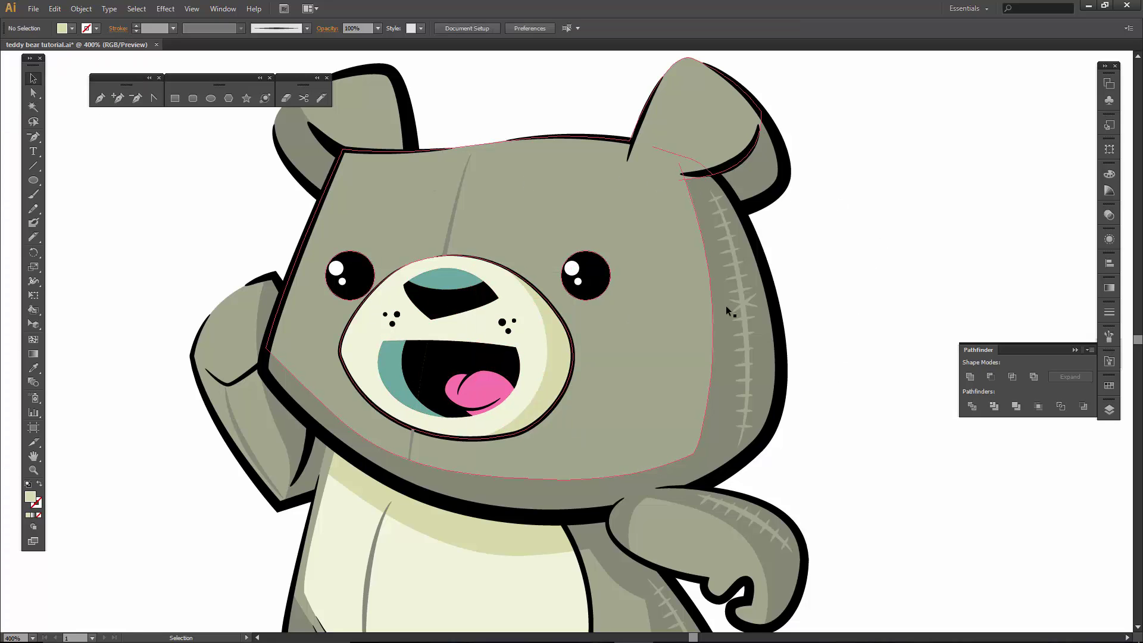
- Cut the head's light shape with the Knife along a curve just beneath the muzzle, from its lower edge around to the outer side
scroll(799, 288, "down", 1)
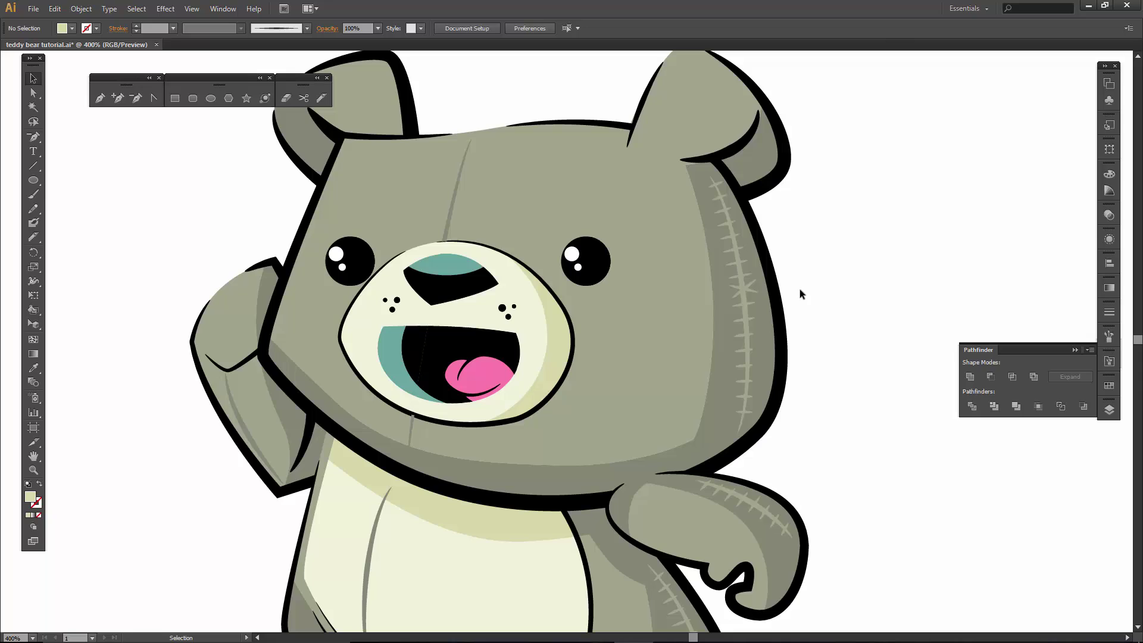
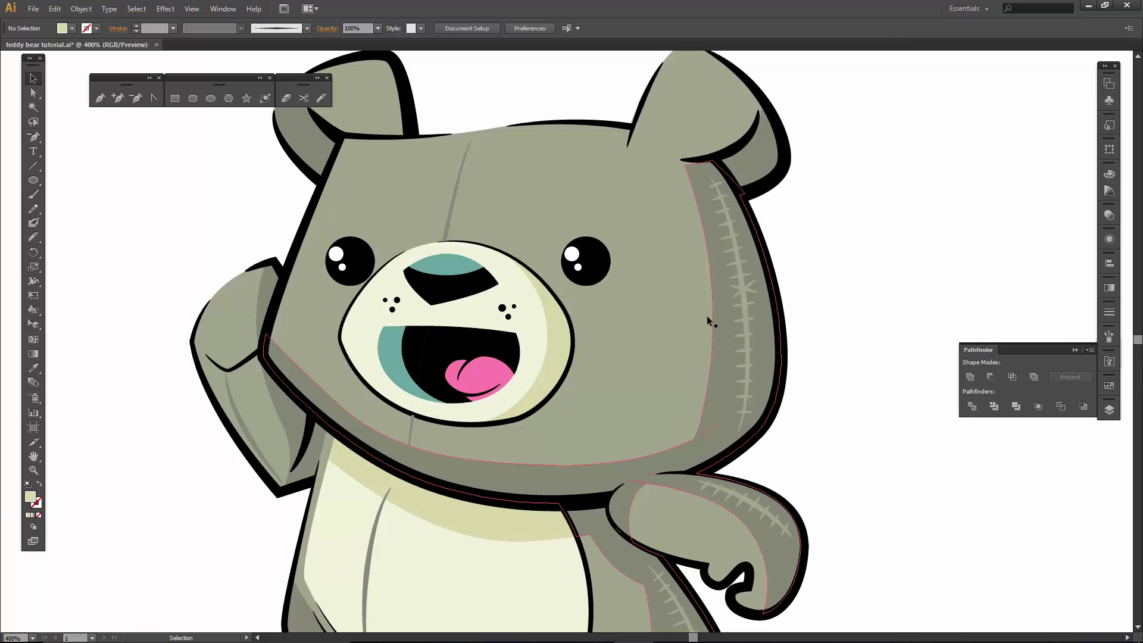
left_click(612, 385)
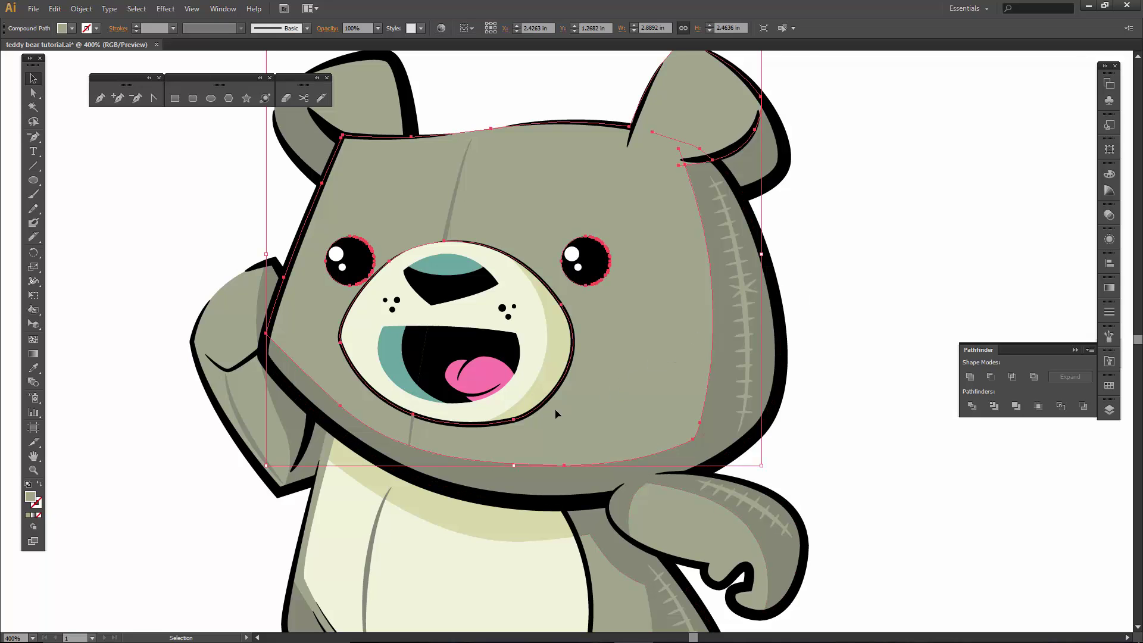
left_click(322, 98)
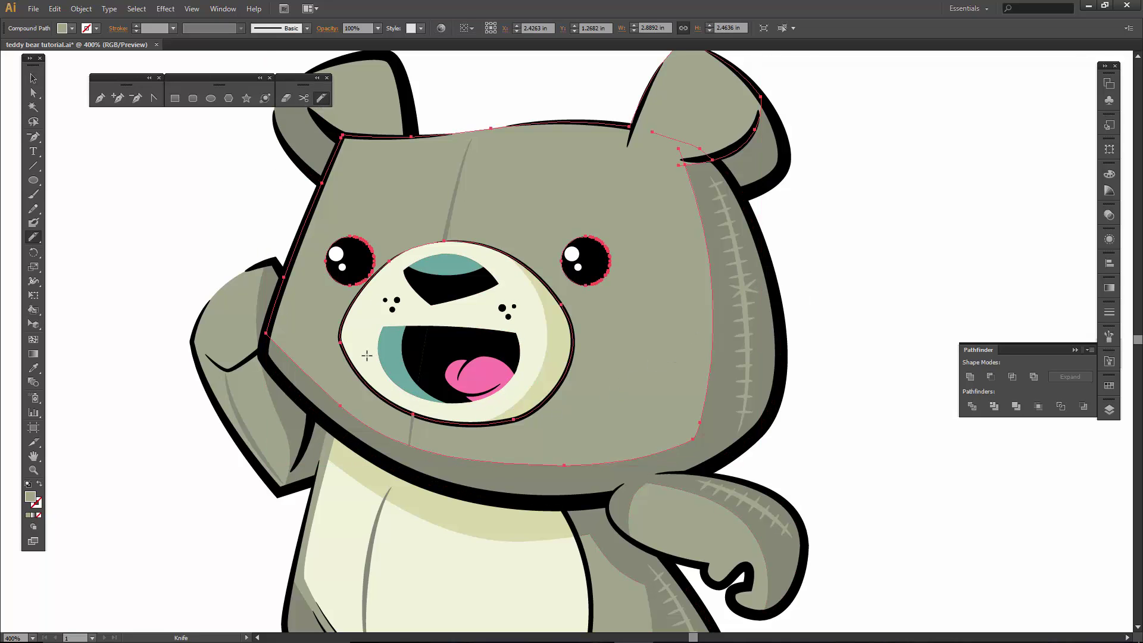
key("z")
left_click_drag(288, 229, 688, 530)
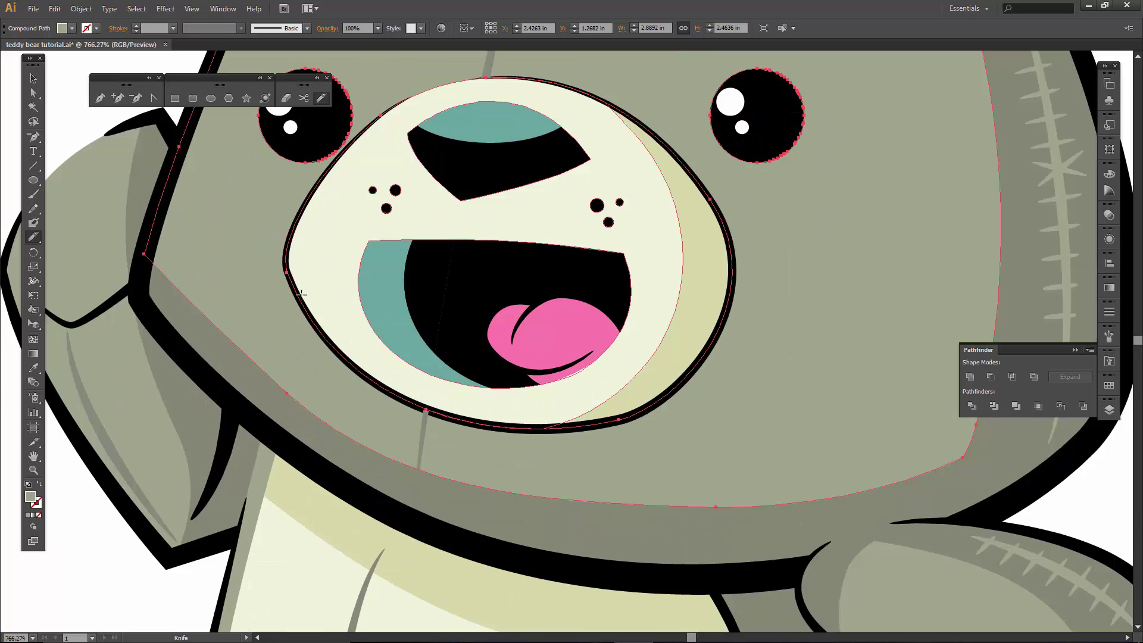
mouse_move(301, 294)
left_mouse_down()
mouse_move(364, 379)
mouse_move(452, 436)
mouse_move(524, 452)
mouse_move(577, 444)
mouse_move(637, 423)
mouse_move(699, 378)
mouse_move(730, 285)
mouse_move(727, 253)
mouse_move(704, 217)
left_mouse_up()
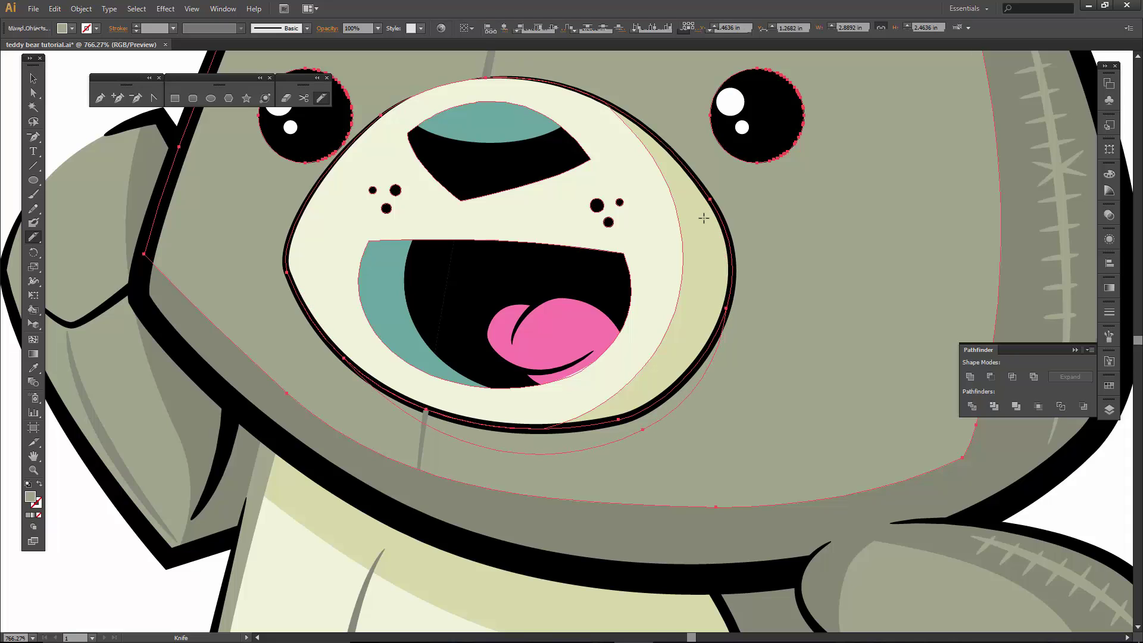
key("v")
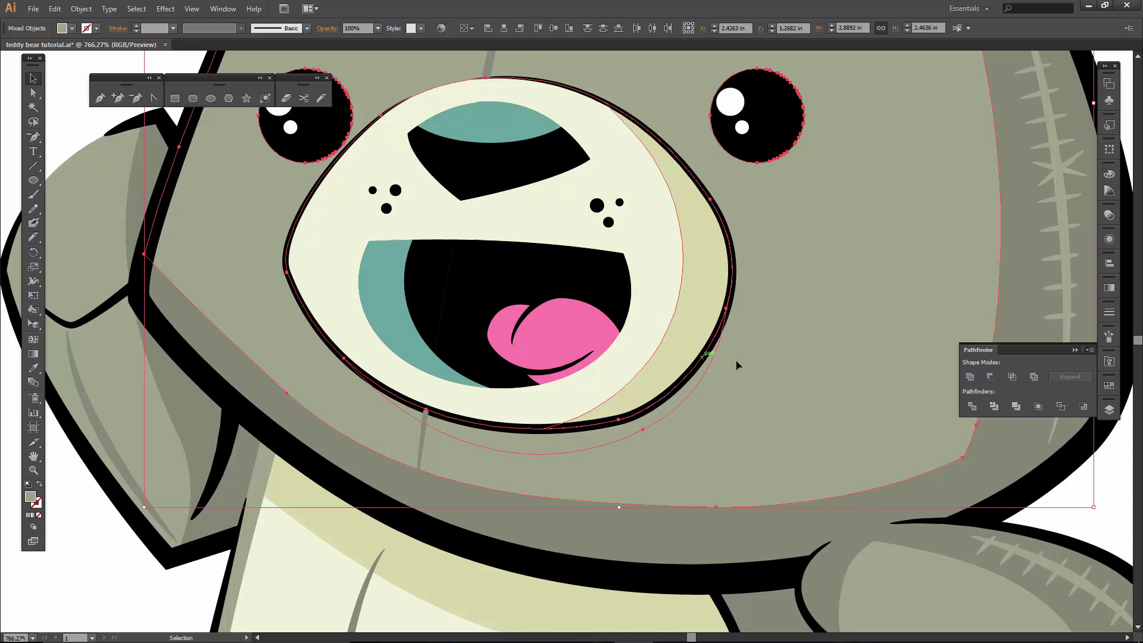
- Fill only the new crescent beneath the muzzle with the darker grey-green swatch (R=133 G=135 B=118)
left_click(146, 580)
left_click(509, 443)
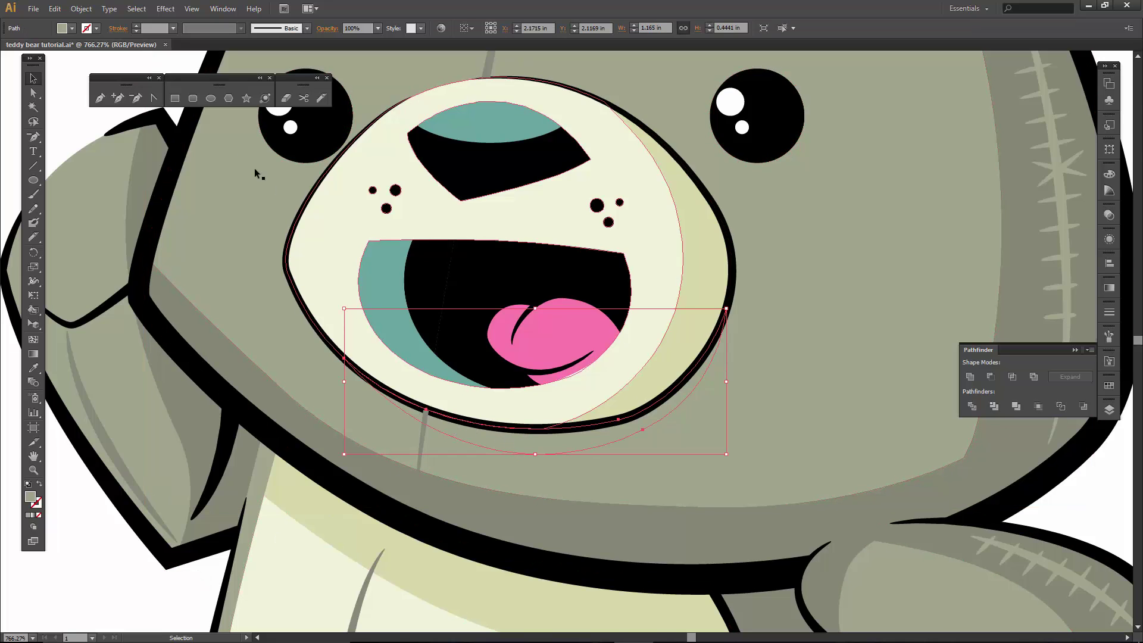
left_click(70, 28)
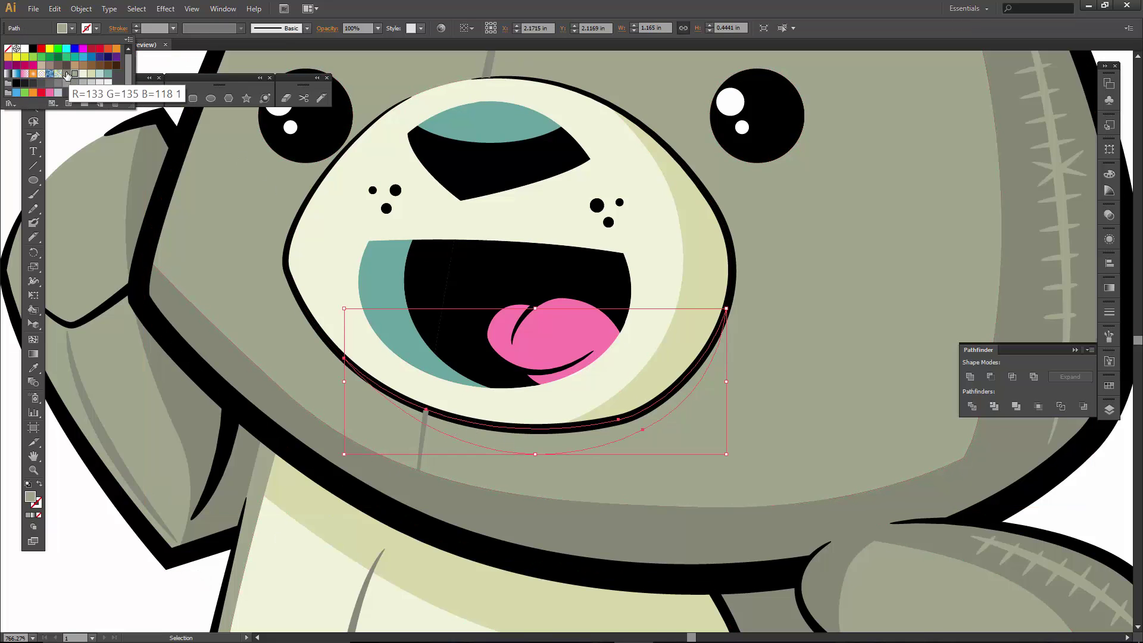
left_click(67, 74)
left_click(85, 126)
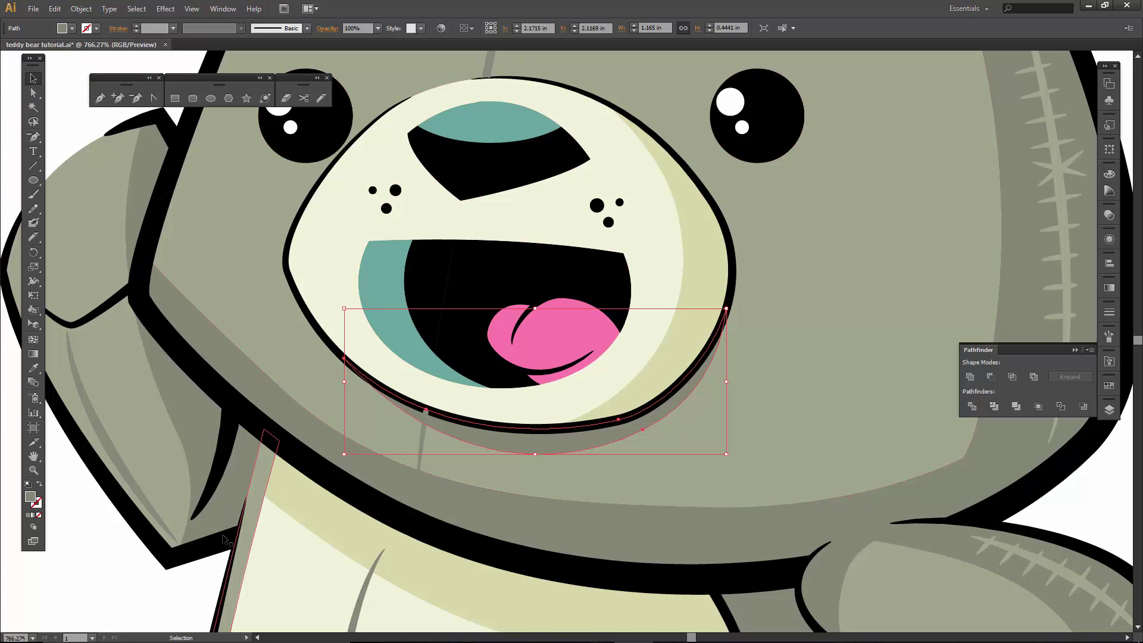
left_click(113, 598)
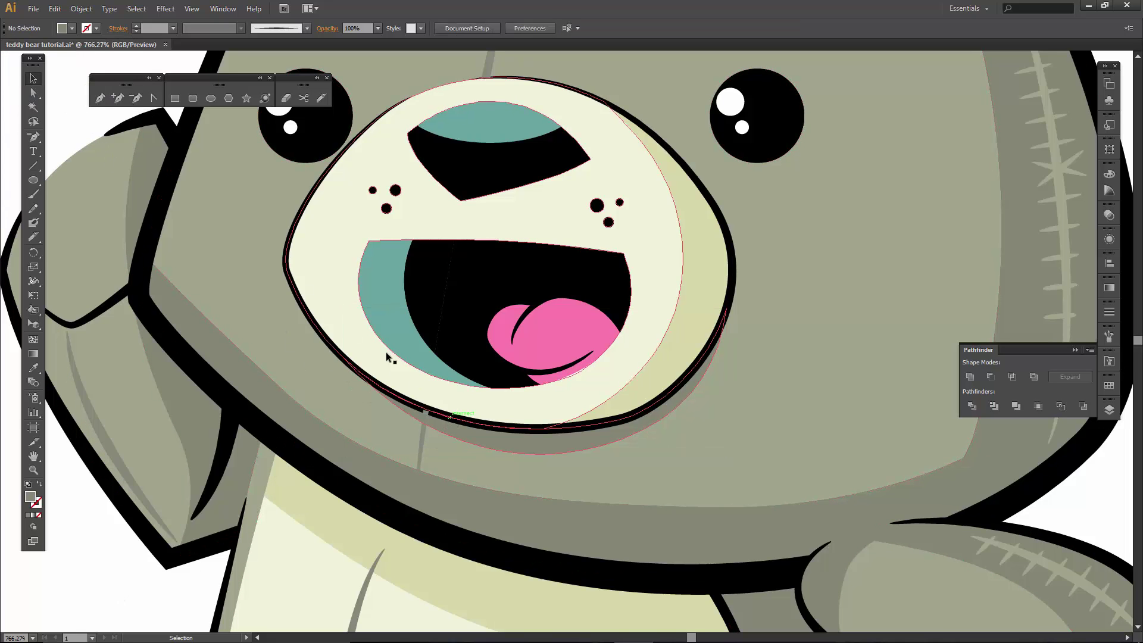
left_click(311, 192)
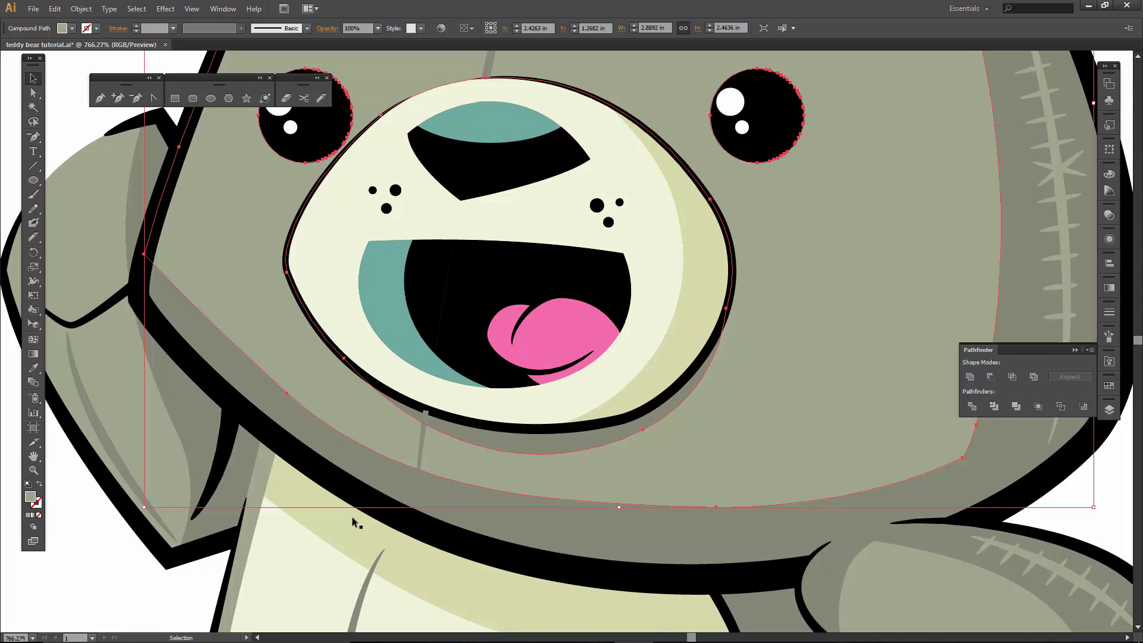
left_click(122, 575)
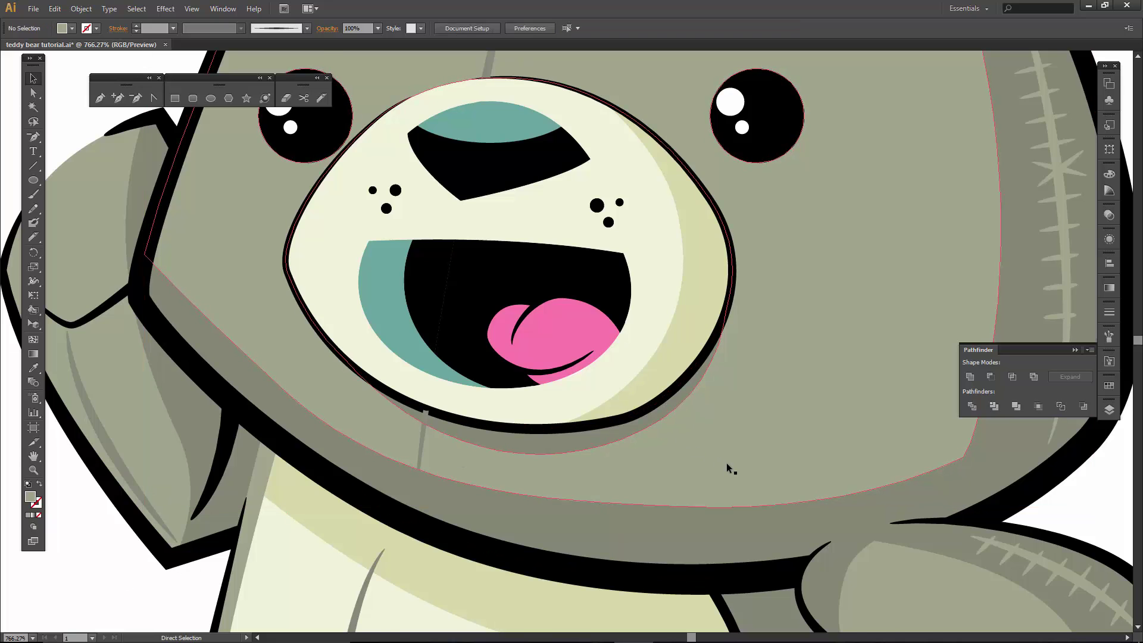
- Hide the "brushes expanded" layer so that only the colour shapes of the shadows layer are shown
key("ctrl+minus")
key("ctrl+minus")
key("ctrl+minus")
scroll(724, 463, "down", 3)
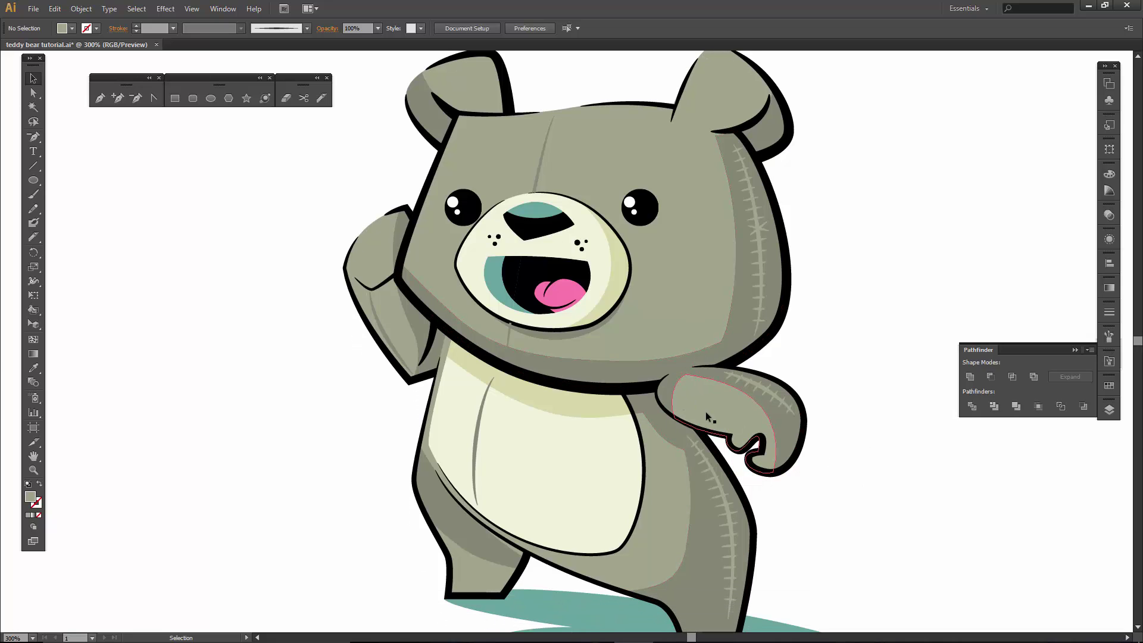
scroll(814, 452, "down", 1)
scroll(814, 452, "down", 1)
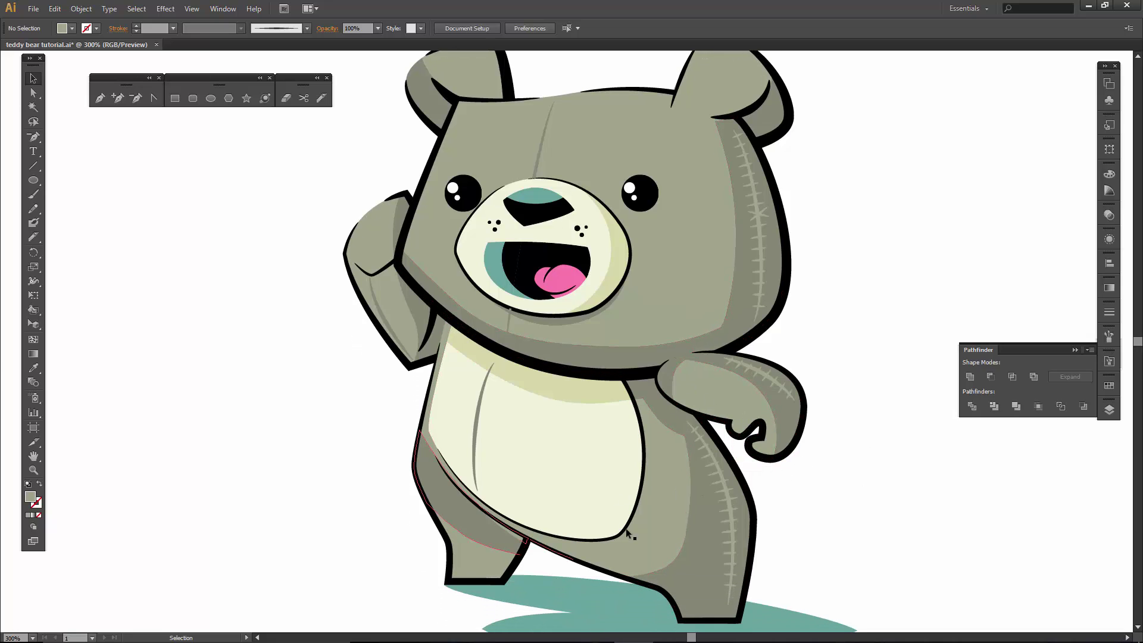
left_click(657, 521)
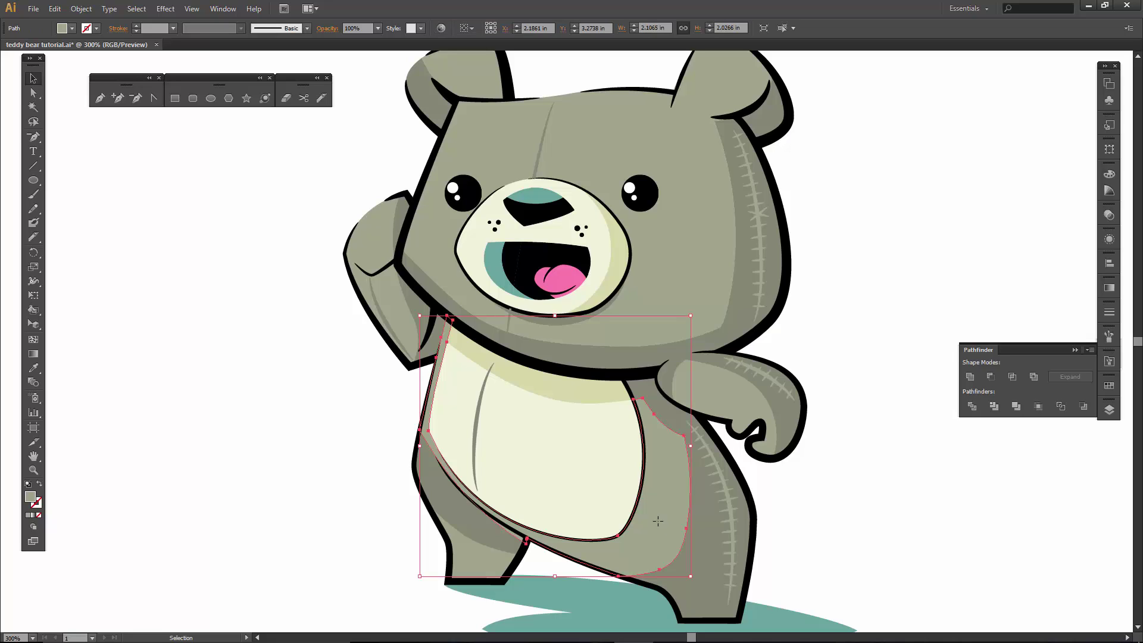
left_click(1110, 411)
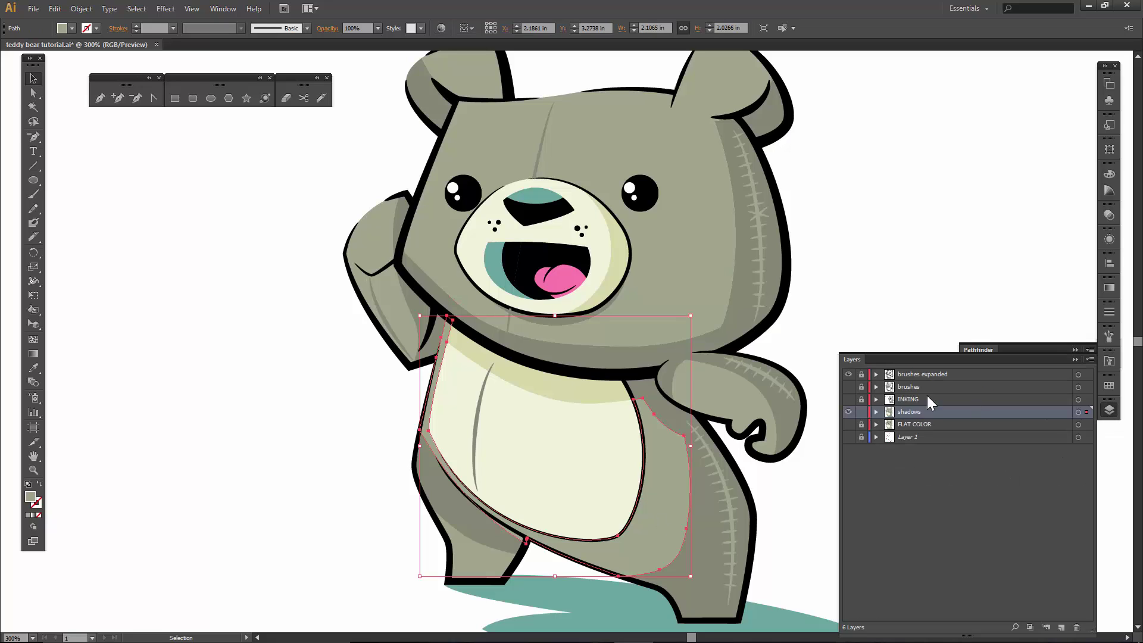
left_click(848, 375)
left_click(856, 273)
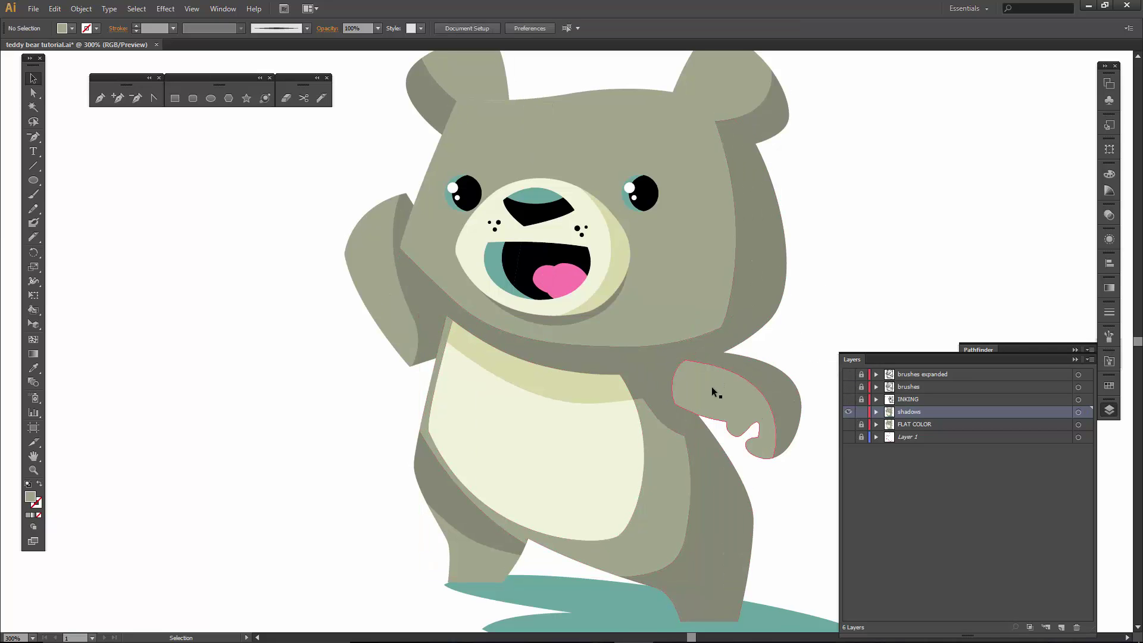
- Try to delete the bear's light grey-green shapes by colour using the Magic Wand with a fill tolerance of 15
key("ctrl+a")
double_click(34, 107)
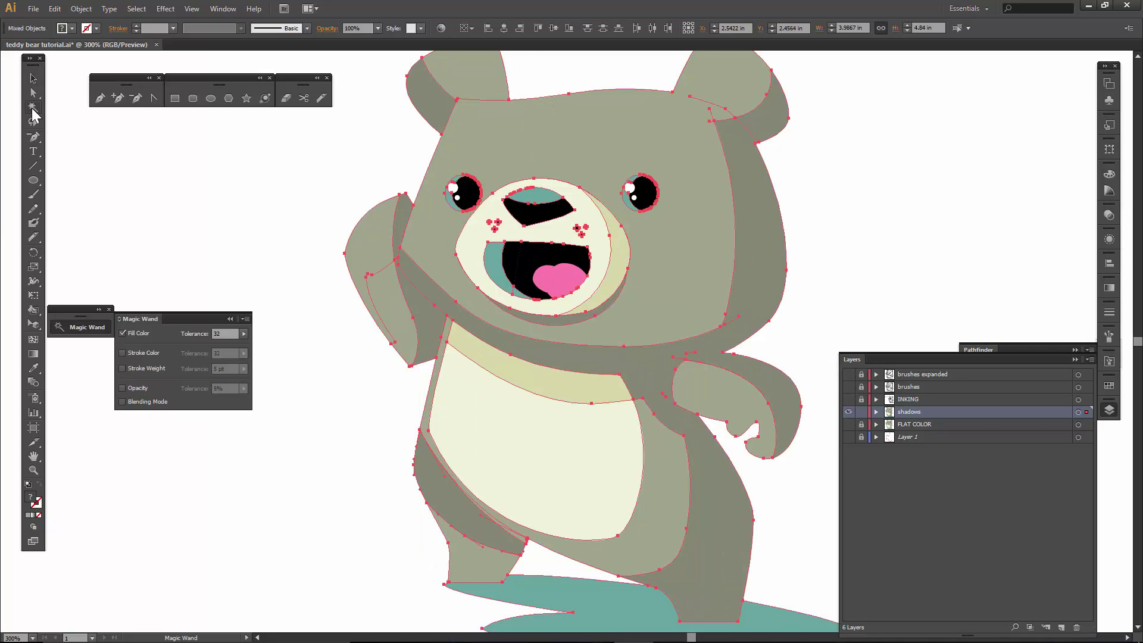
left_click_drag(239, 334, 199, 333)
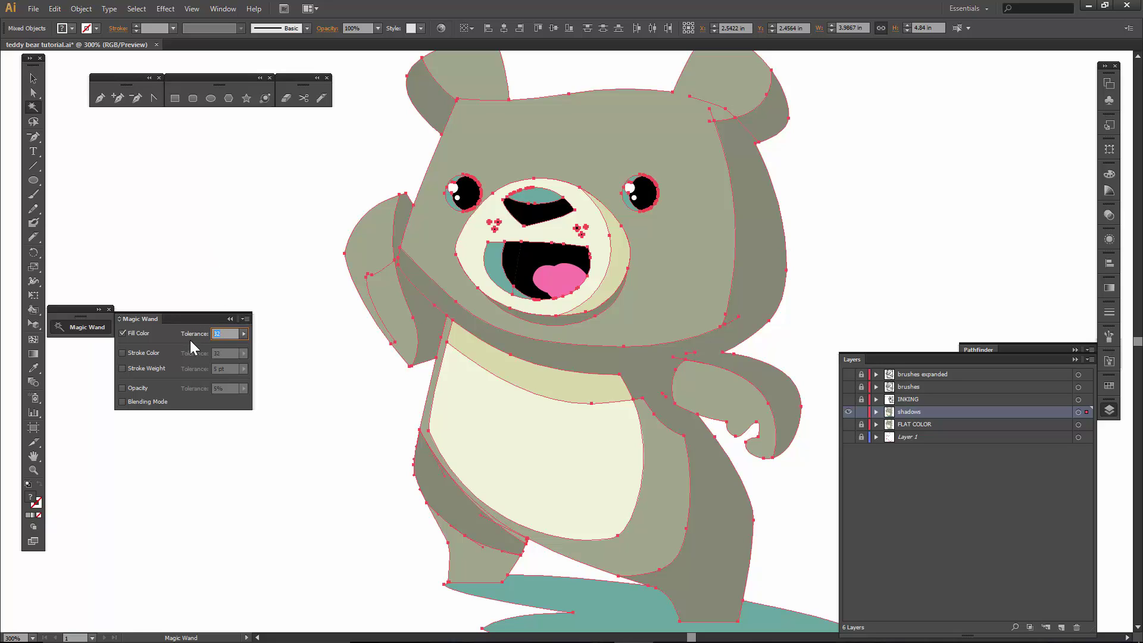
key("Return")
left_click(671, 270)
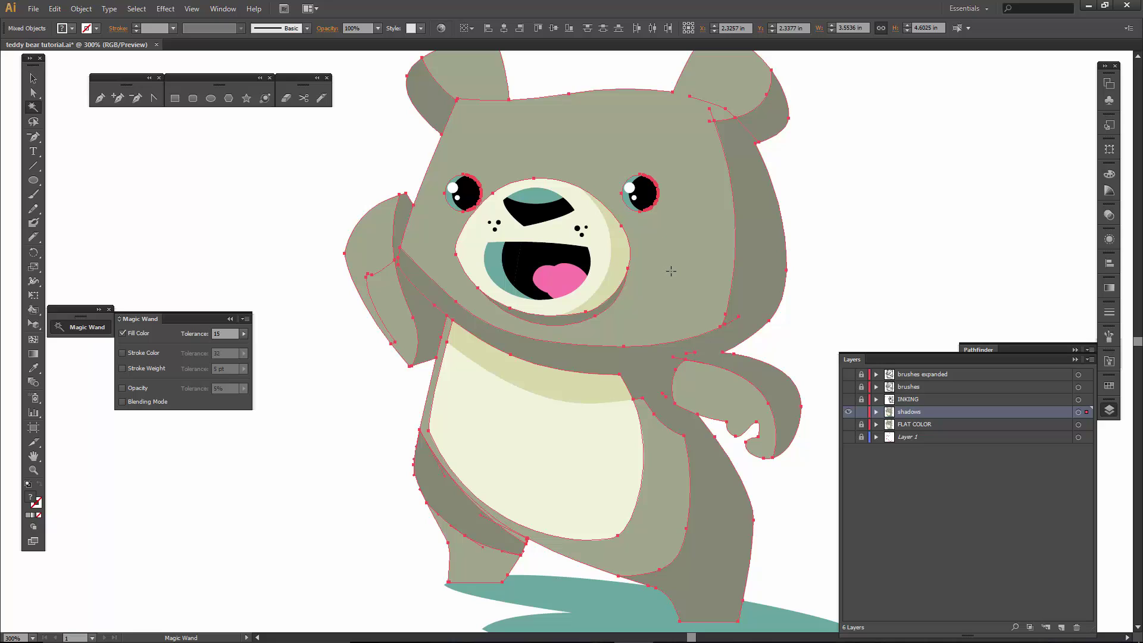
key("Delete")
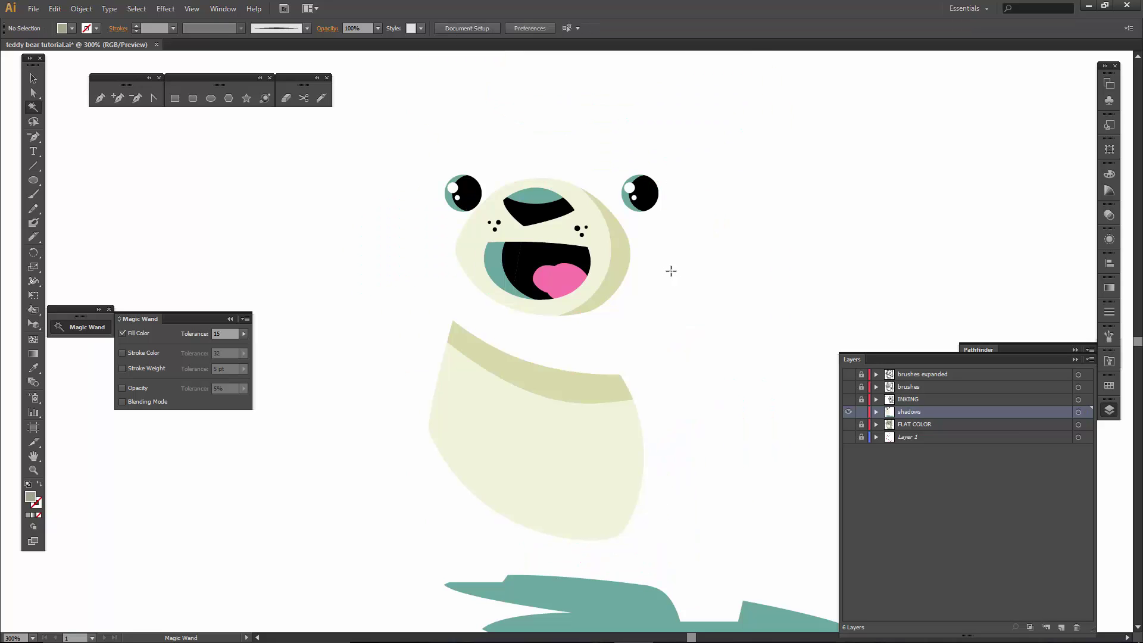
key("ctrl+z")
key("v")
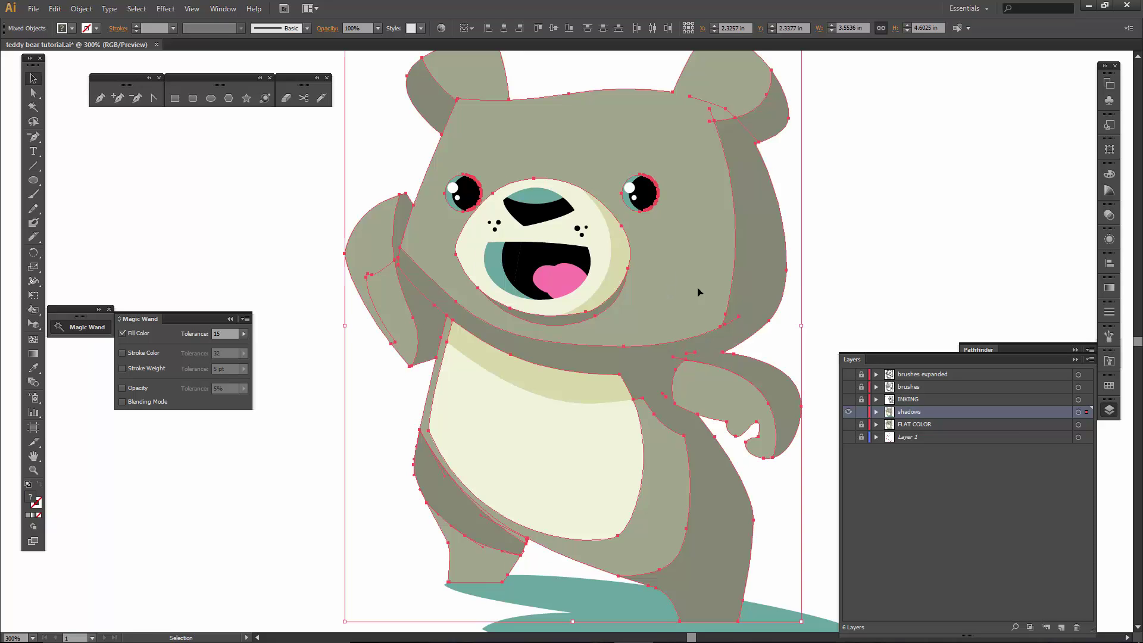
- Delete the light base shapes of the head, lowered arm, belly, body and smaller leg from the shadows layer
left_click(673, 249)
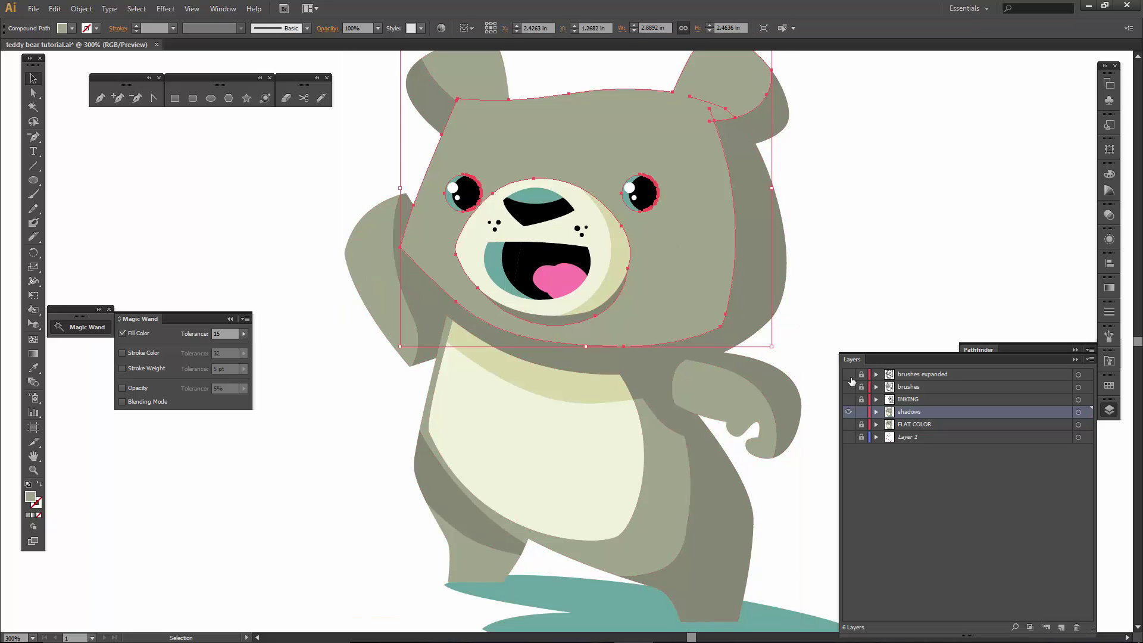
key("Delete")
left_click(730, 393)
key("Delete")
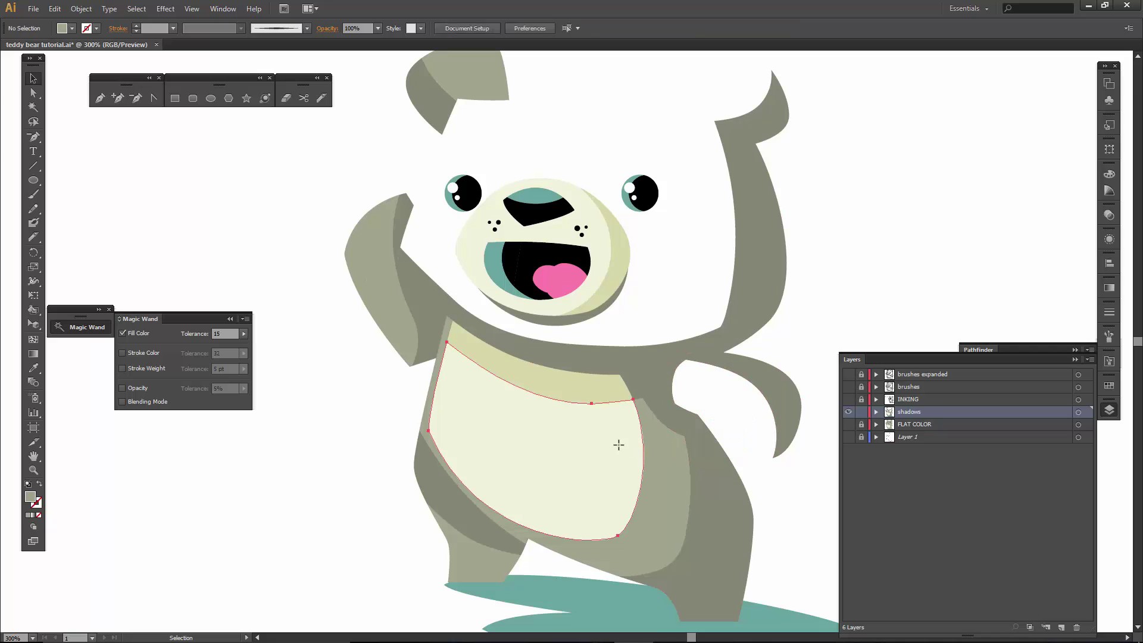
left_click(618, 446)
key("Delete")
left_click(655, 466)
key("Delete")
left_click(472, 565)
key("Delete")
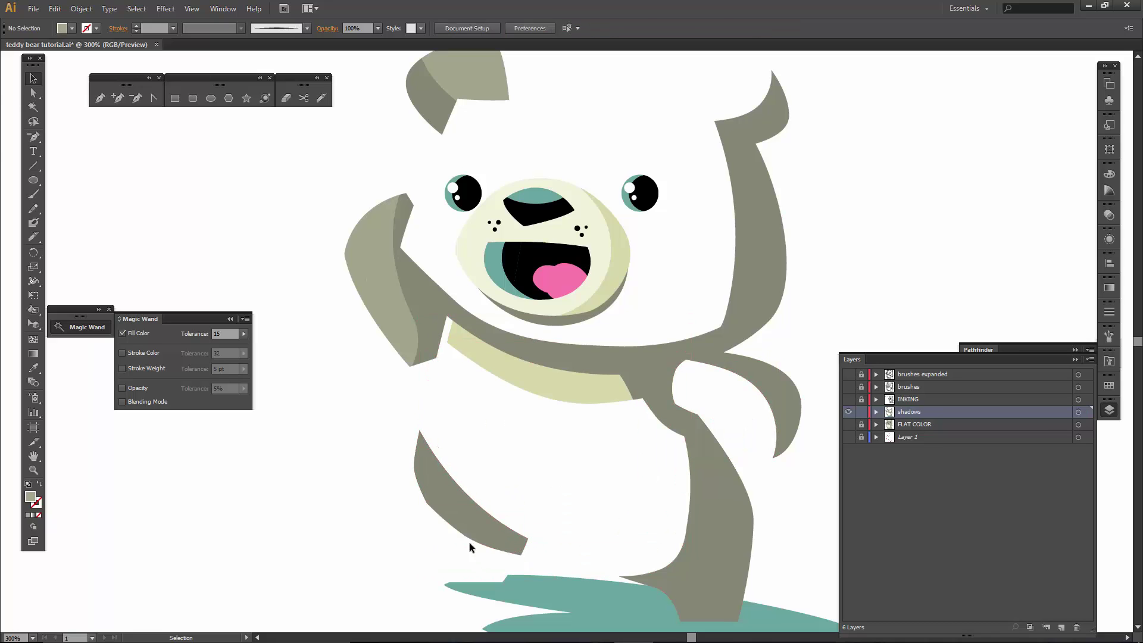
- Delete the light base shapes of the raised arm, the remaining ear and the cream muzzle
left_click(387, 295)
key("Delete")
left_click(383, 265)
key("Delete")
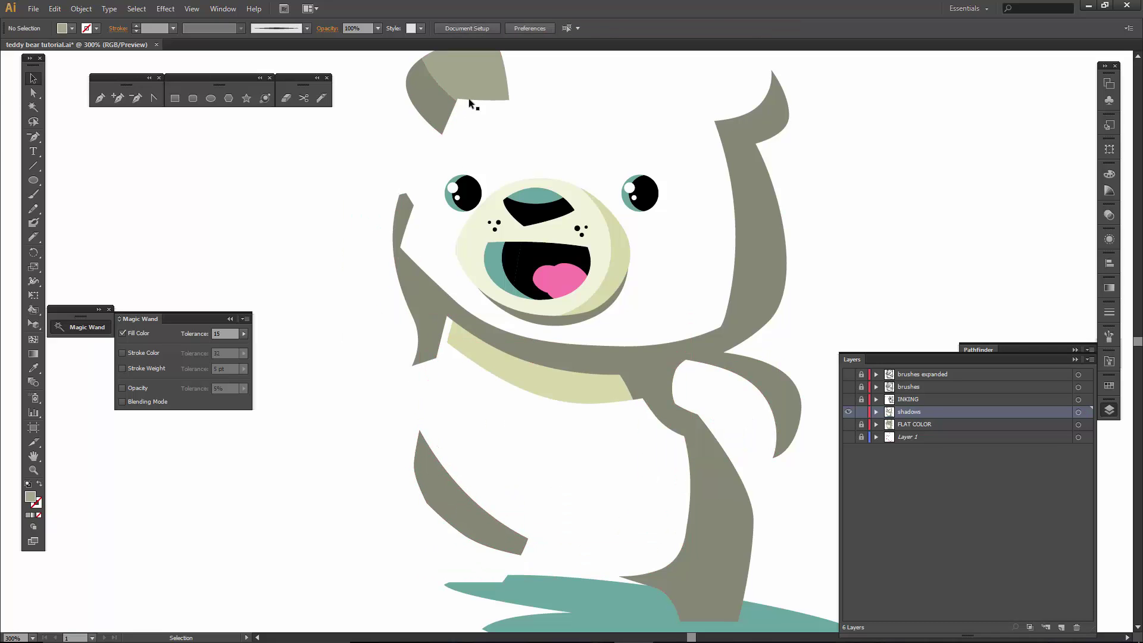
left_click(477, 92)
key("Delete")
left_click(587, 218)
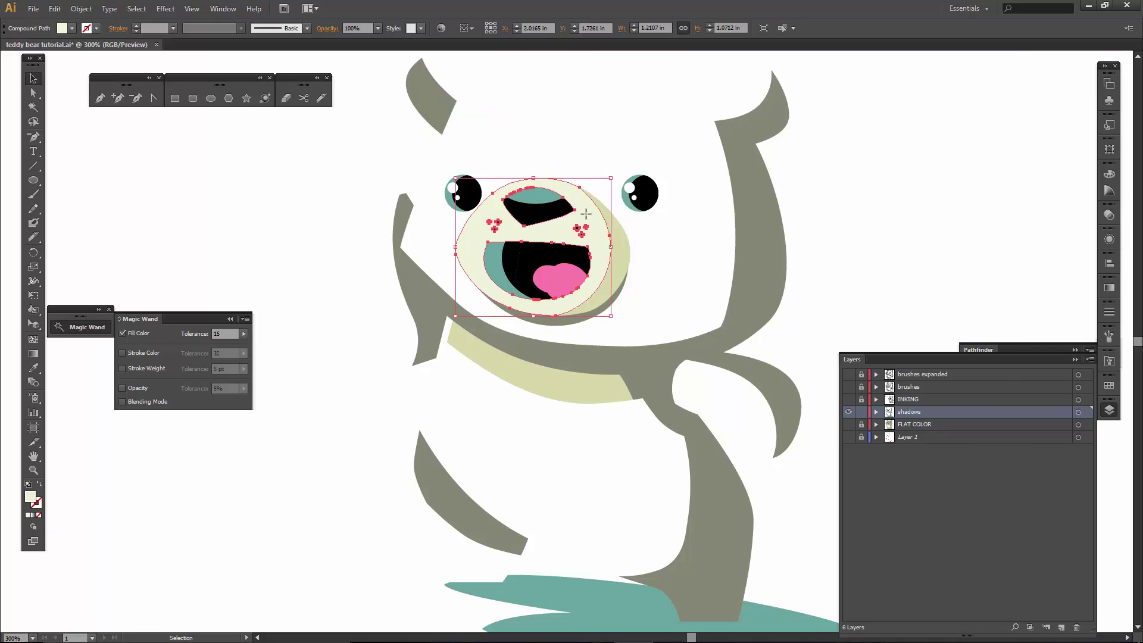
key("Delete")
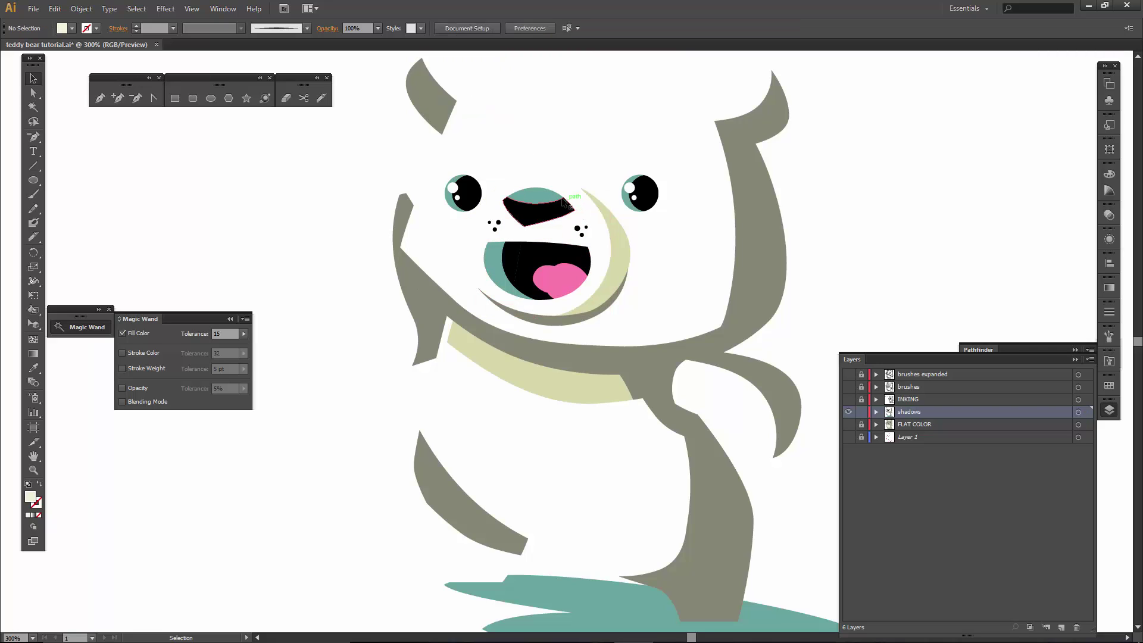
- Show the FLAT COLOR layer, toggle the shadows layer off and on to compare, and hide FLAT COLOR again
left_click(847, 423)
left_click(847, 412)
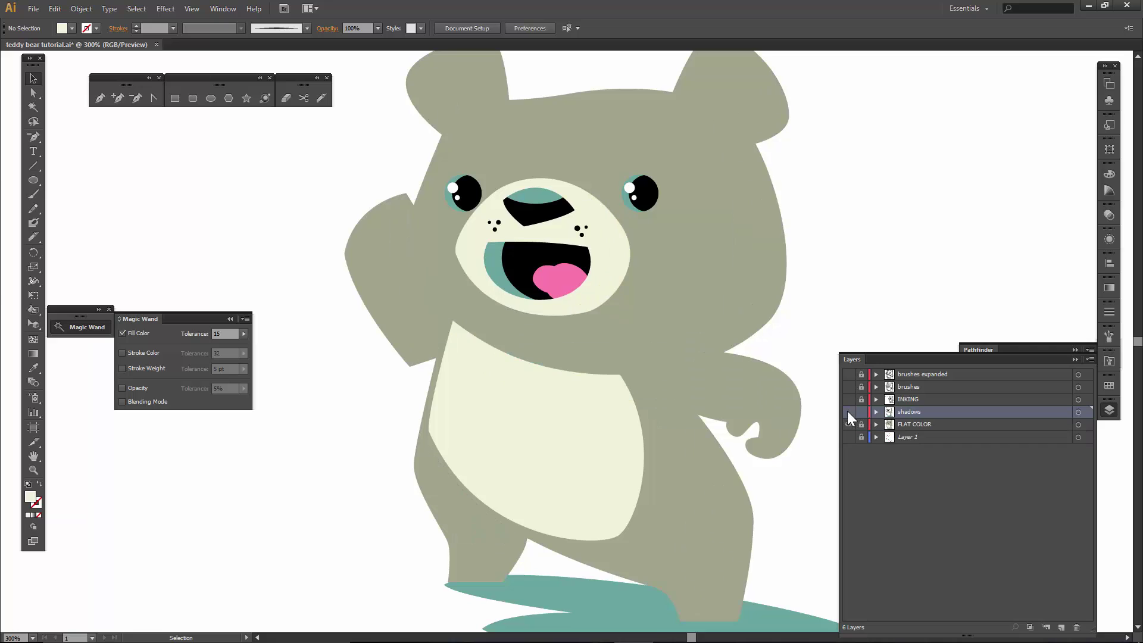
left_click(847, 412)
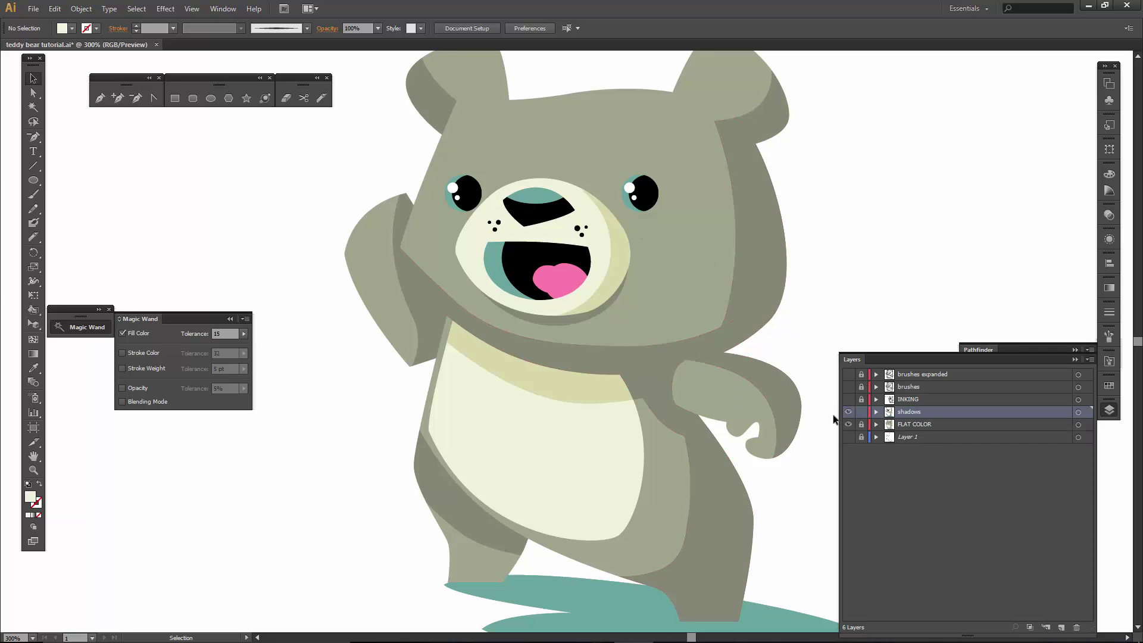
left_click(848, 424)
- Delete the remaining eyes, nose, mouth, tongue and freckles from the shadows layer
left_click_drag(428, 162, 579, 255)
key("Delete")
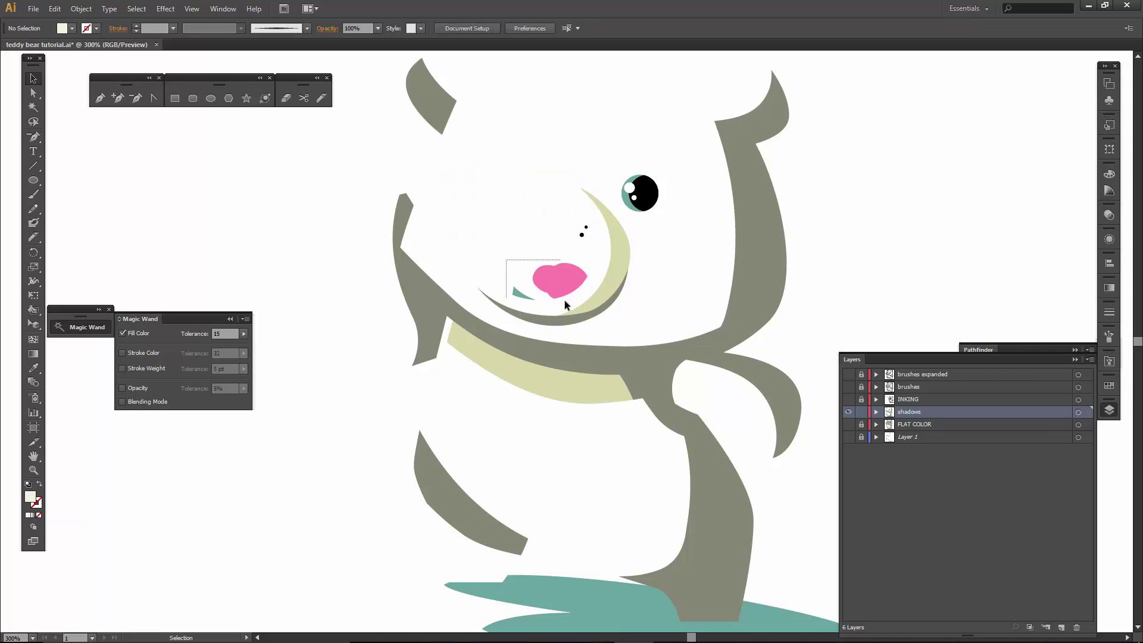
left_click_drag(568, 301, 568, 301)
key("Delete")
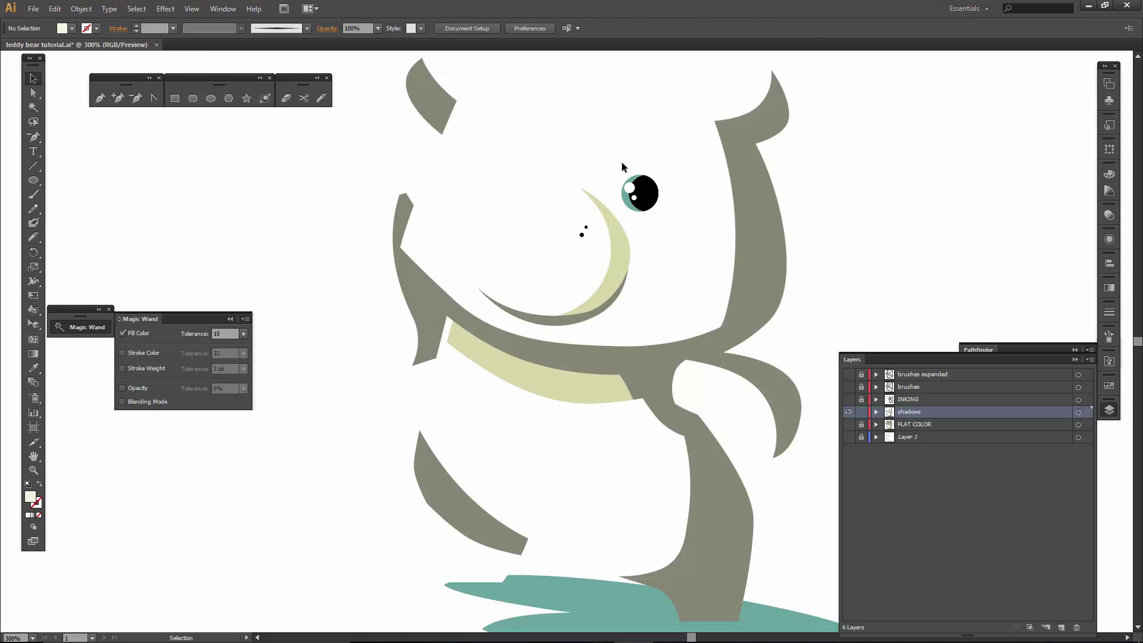
left_click_drag(619, 158, 666, 211)
key("Delete")
left_click_drag(570, 227, 592, 241)
key("Delete")
- Select the teal ground shadow under the feet and show the FLAT COLOR layer again
scroll(599, 472, "down", 2)
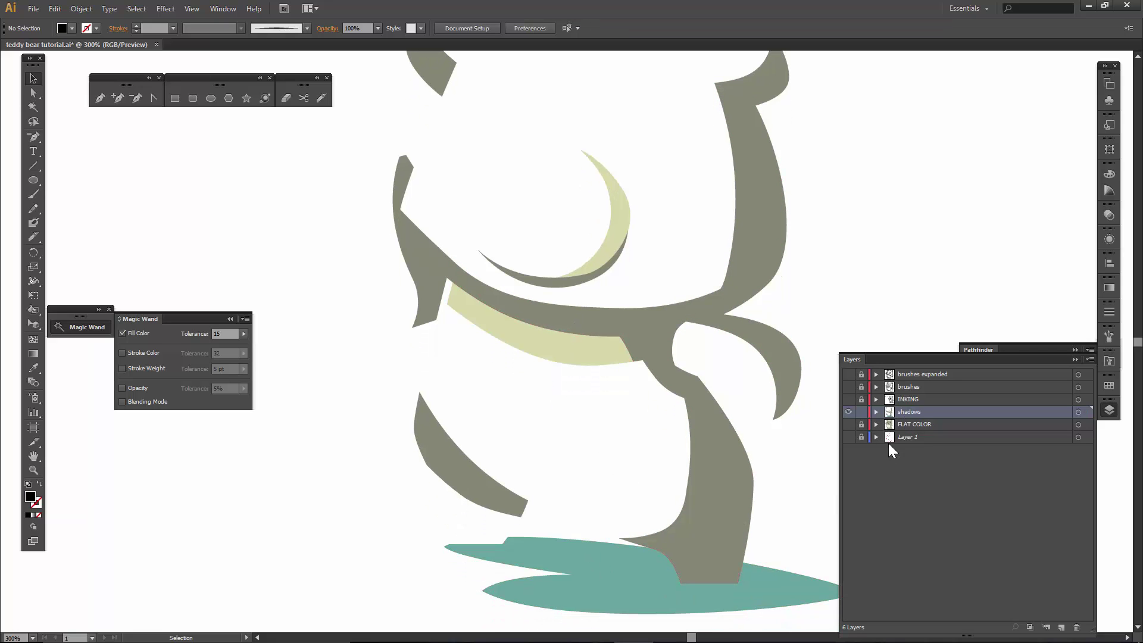
left_click(598, 603)
left_click_drag(655, 483, 545, 303)
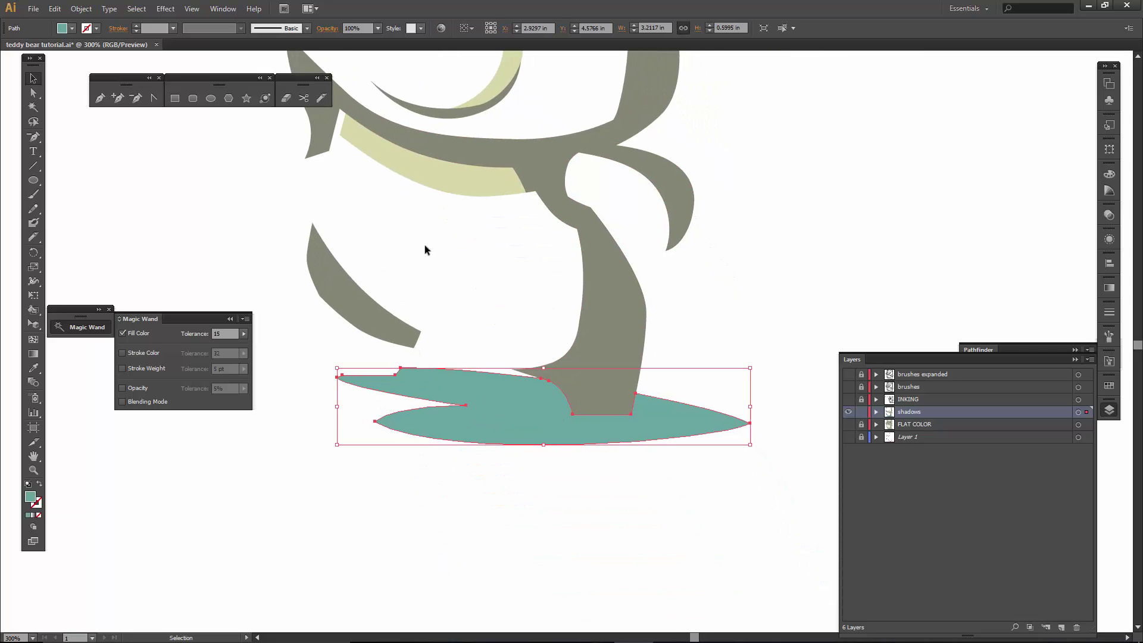
left_click(848, 424)
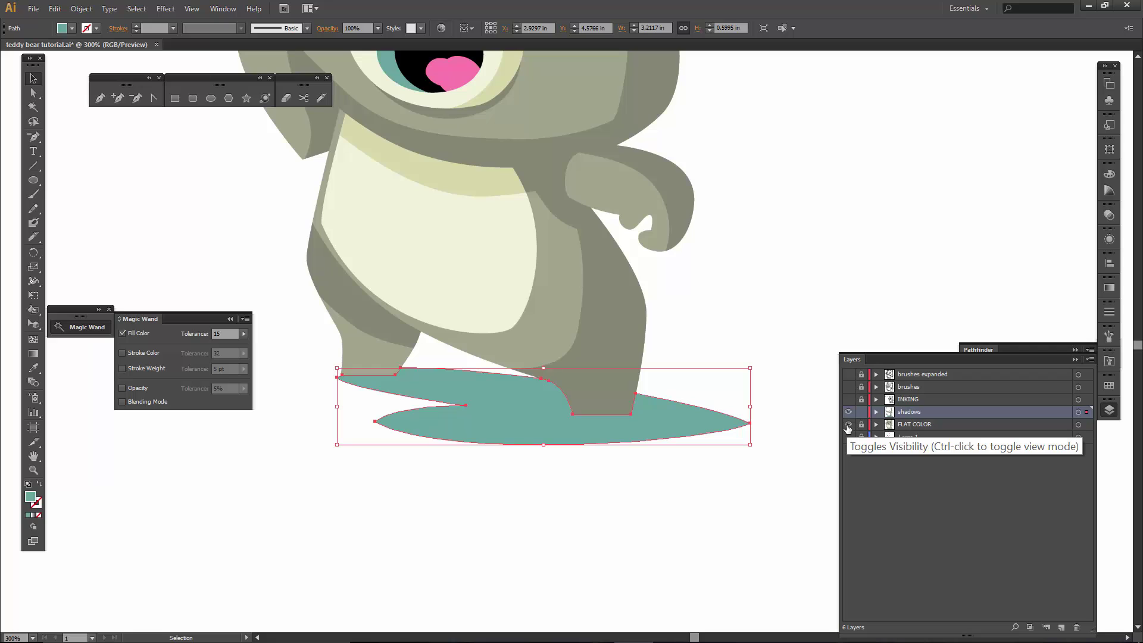
left_click(848, 424)
left_click(848, 424)
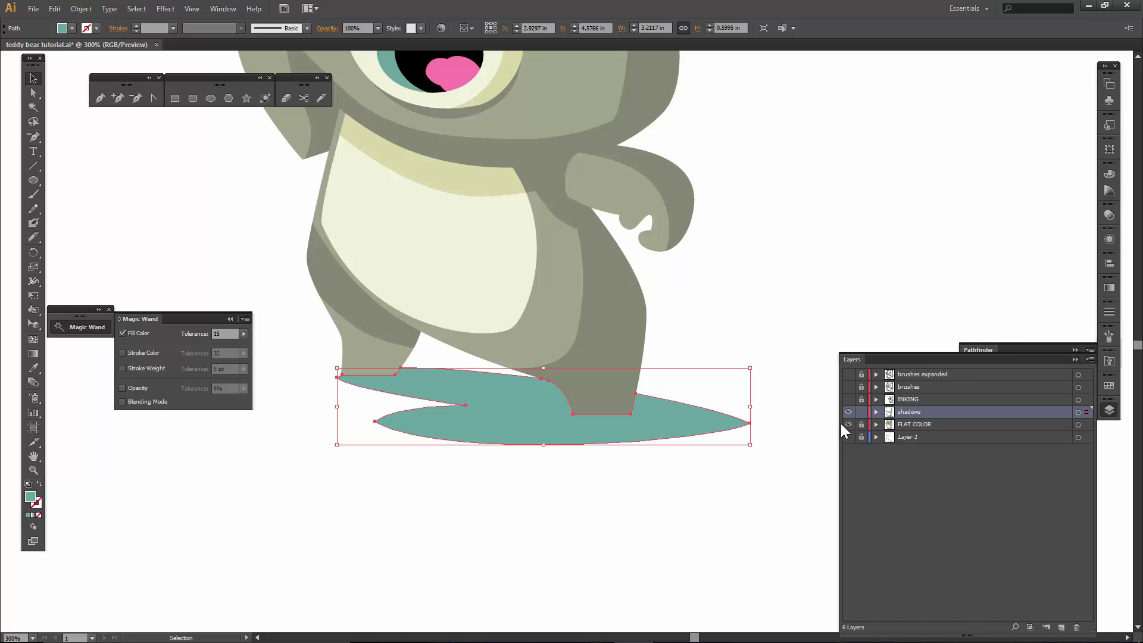
- Split the teal ground shadow with the Knife along a curve from the smaller leg's foot to the shadow's lower edge
left_click(34, 236)
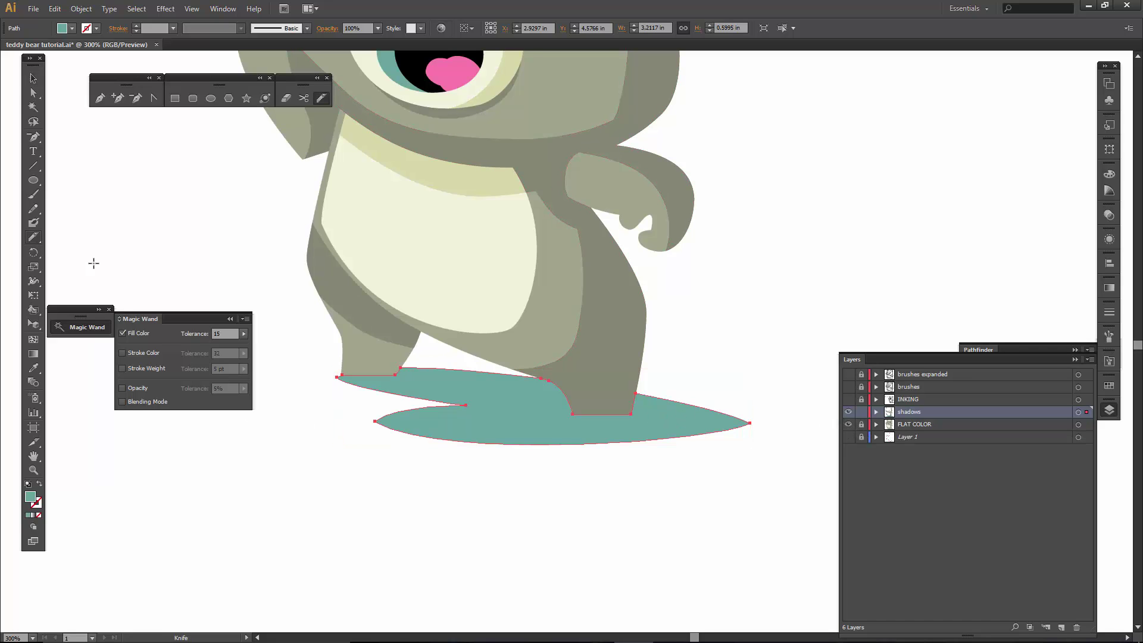
mouse_move(306, 373)
left_mouse_down()
mouse_move(502, 403)
mouse_move(735, 522)
left_mouse_up()
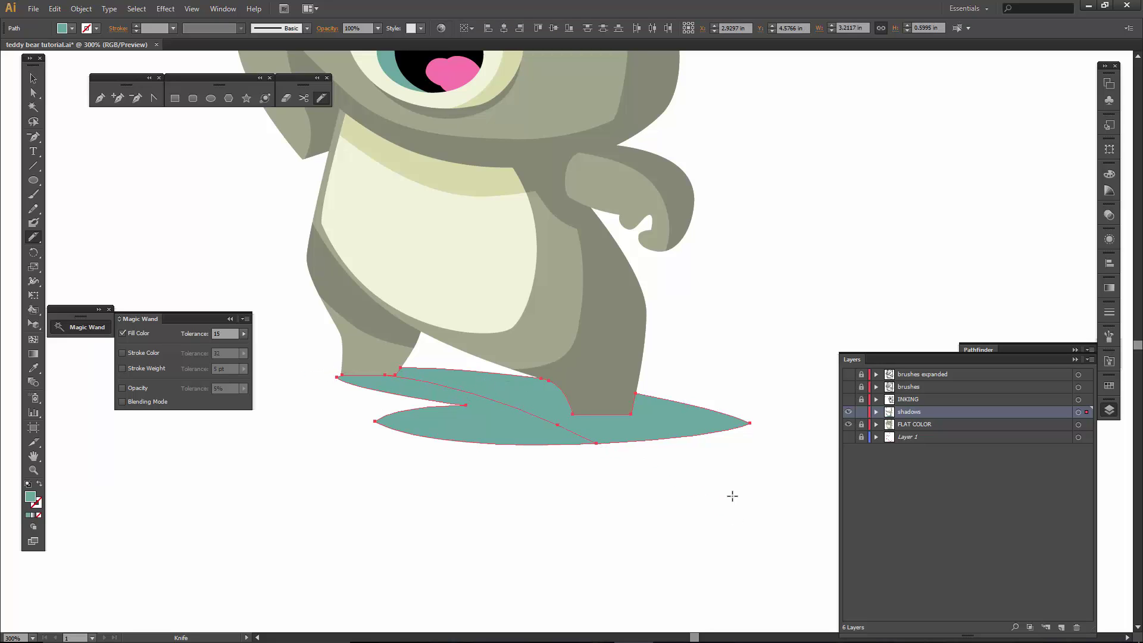
key("v")
left_click(723, 331)
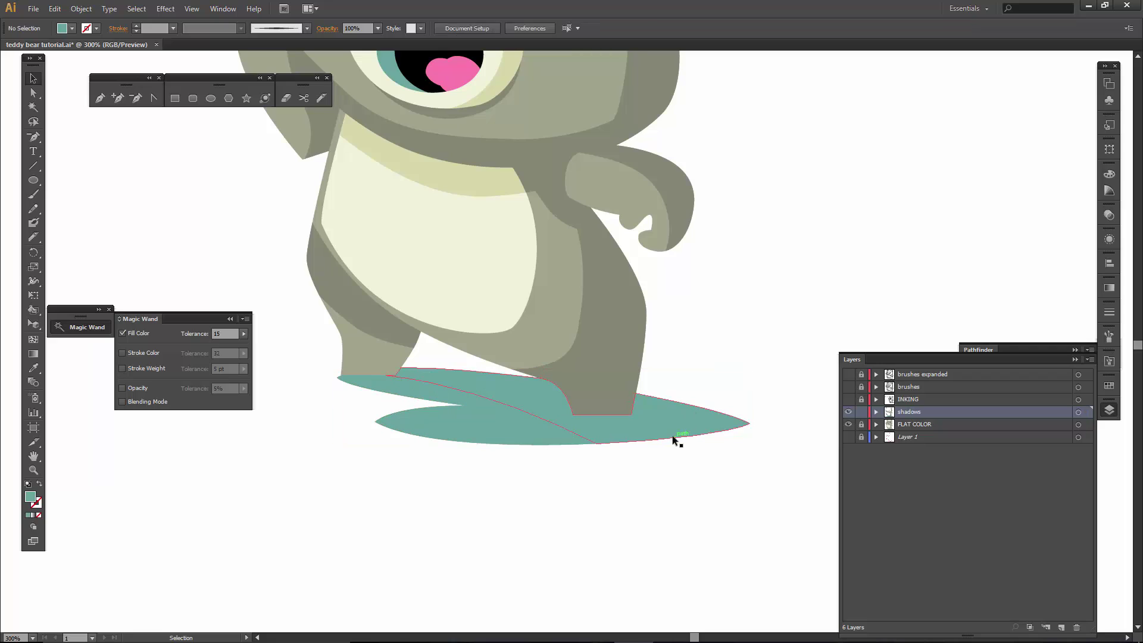
left_click(674, 436)
left_click(73, 28)
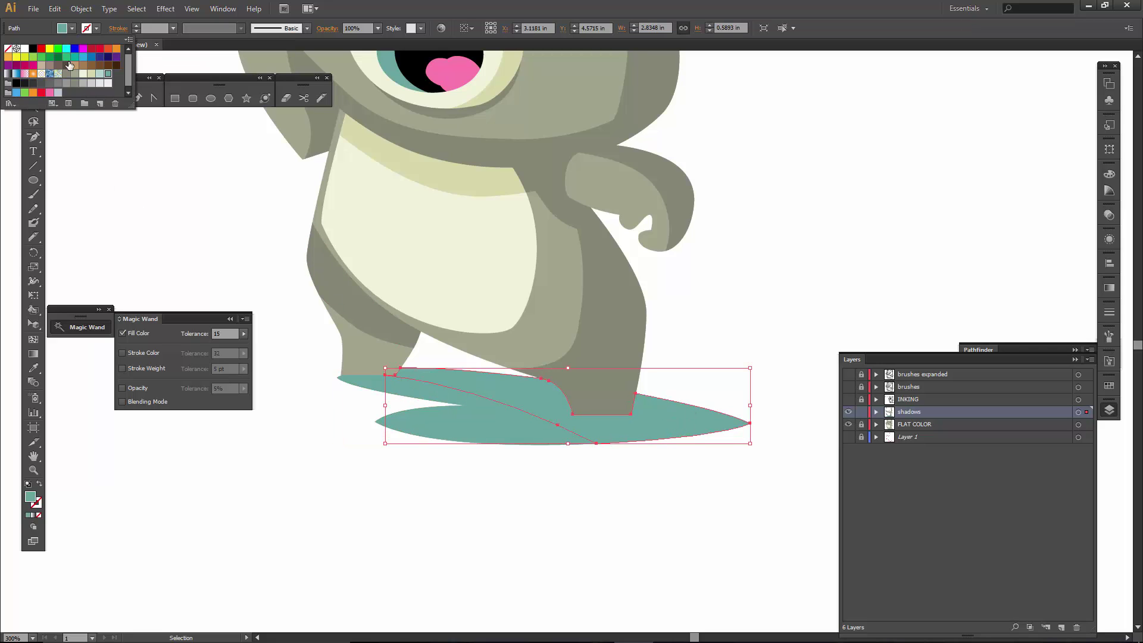
left_click(266, 420)
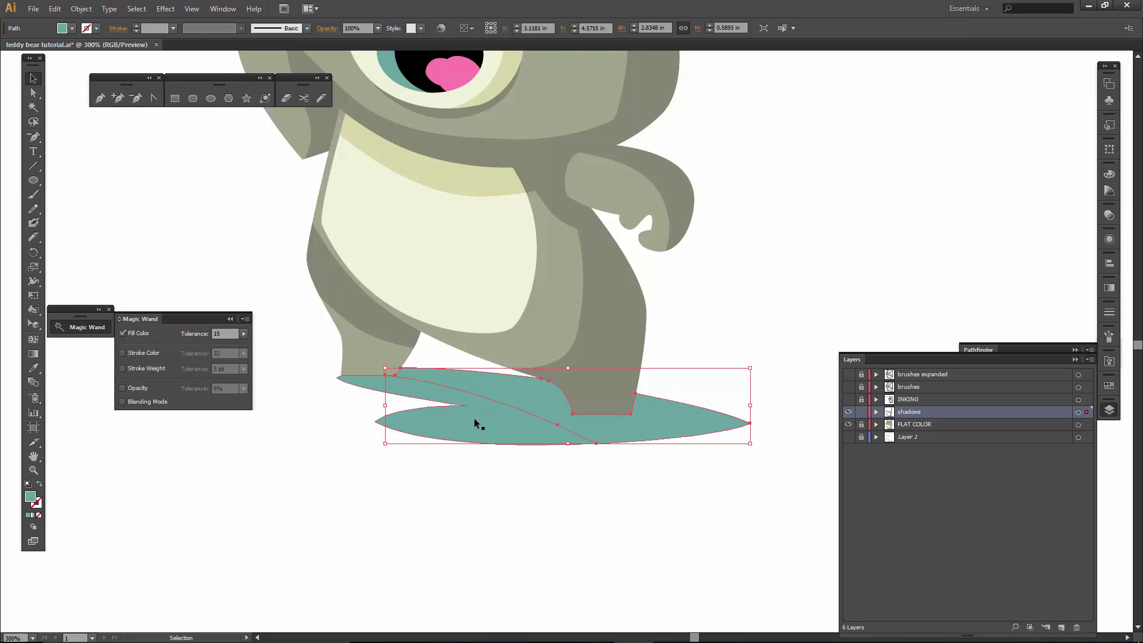
- Recolour the forked piece of the cut ground shadow with the pale mint swatch
left_click(475, 423)
left_click(73, 28)
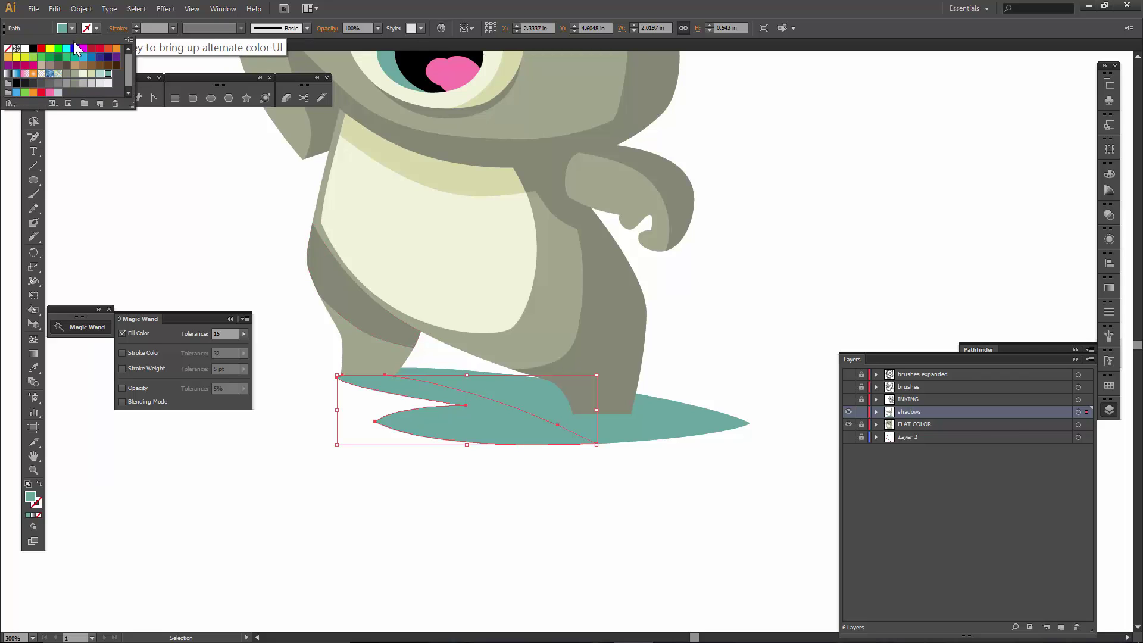
left_click(100, 73)
left_click(416, 479)
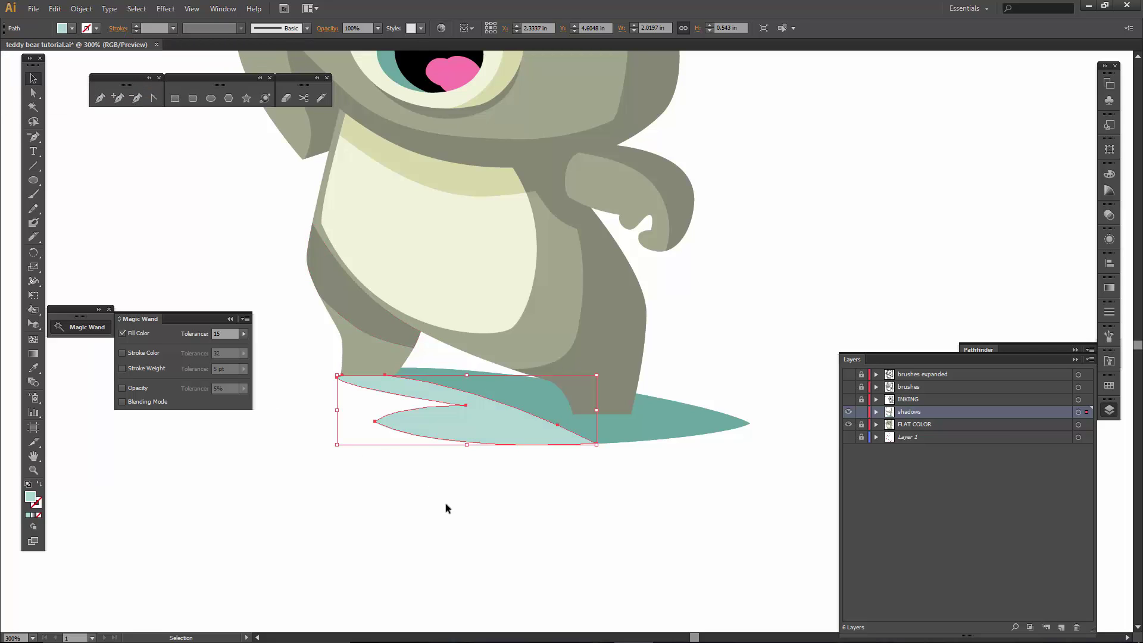
left_click(452, 501)
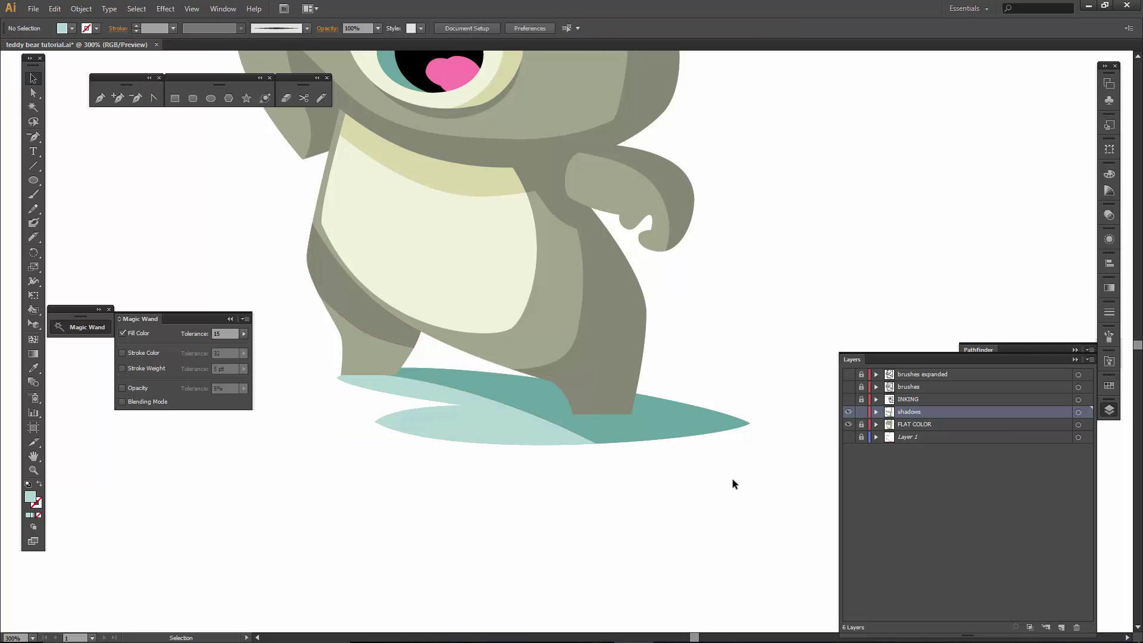
- Toggle the shadows and FLAT COLOR layers to compare the shading, and show the brushes expanded layer
left_click(848, 411)
left_click_drag(745, 291, 812, 378)
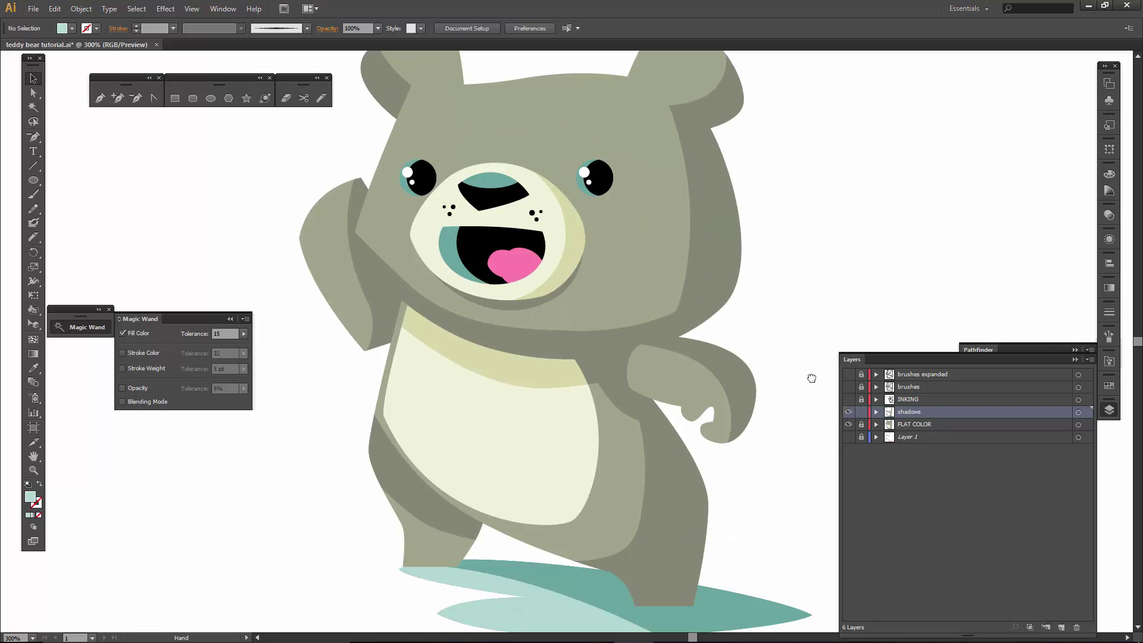
left_click(848, 424)
left_click(848, 424)
left_click(848, 424)
left_click(848, 424)
left_click(848, 374)
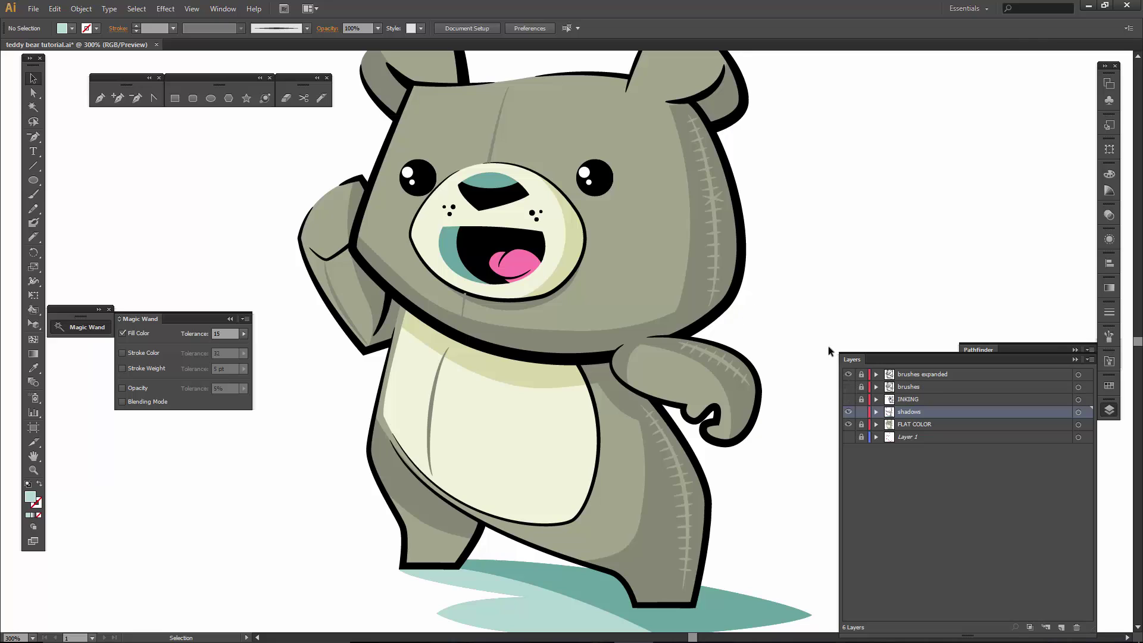
- Bring the muzzle outline group to the front of its layer and deselect it
left_click(505, 298)
right_click(503, 302)
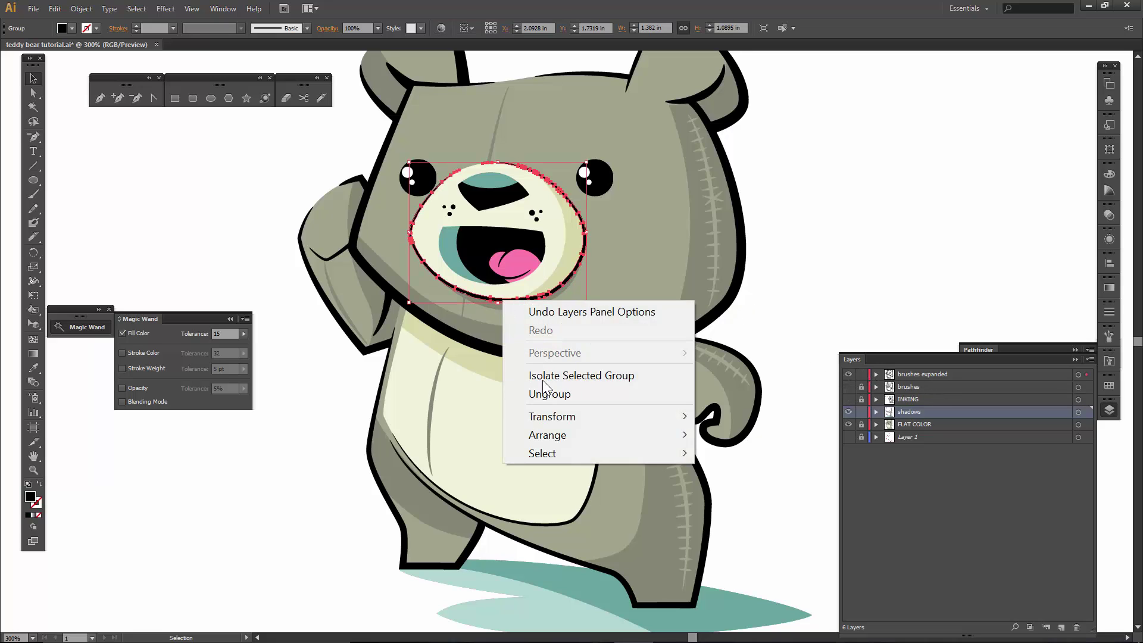
mouse_move(545, 435)
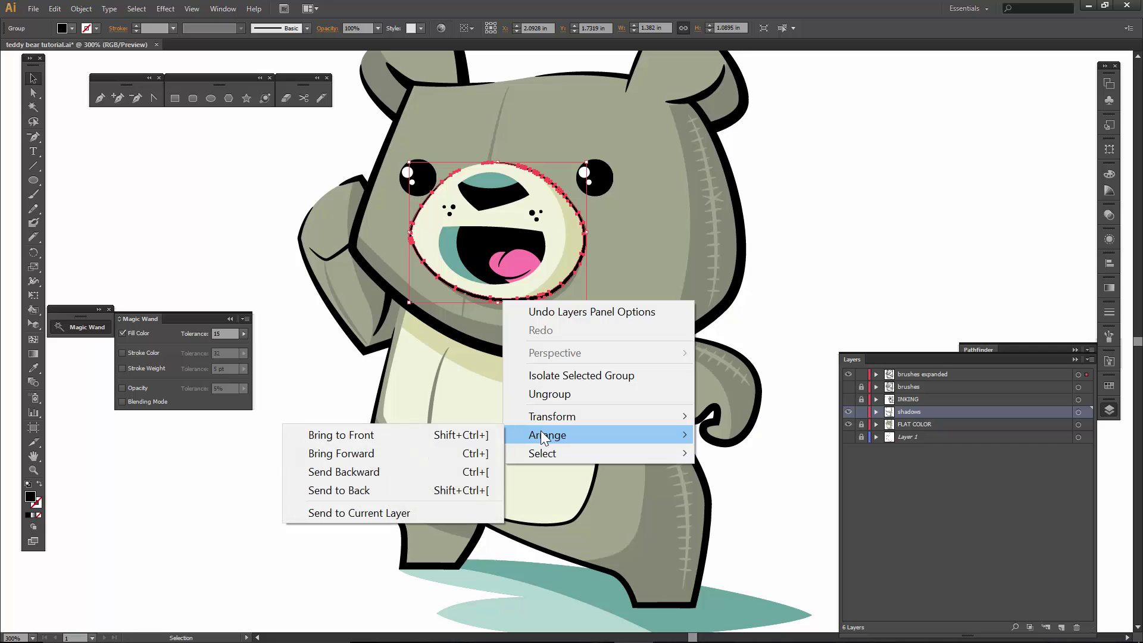
left_click(370, 436)
left_click(301, 401)
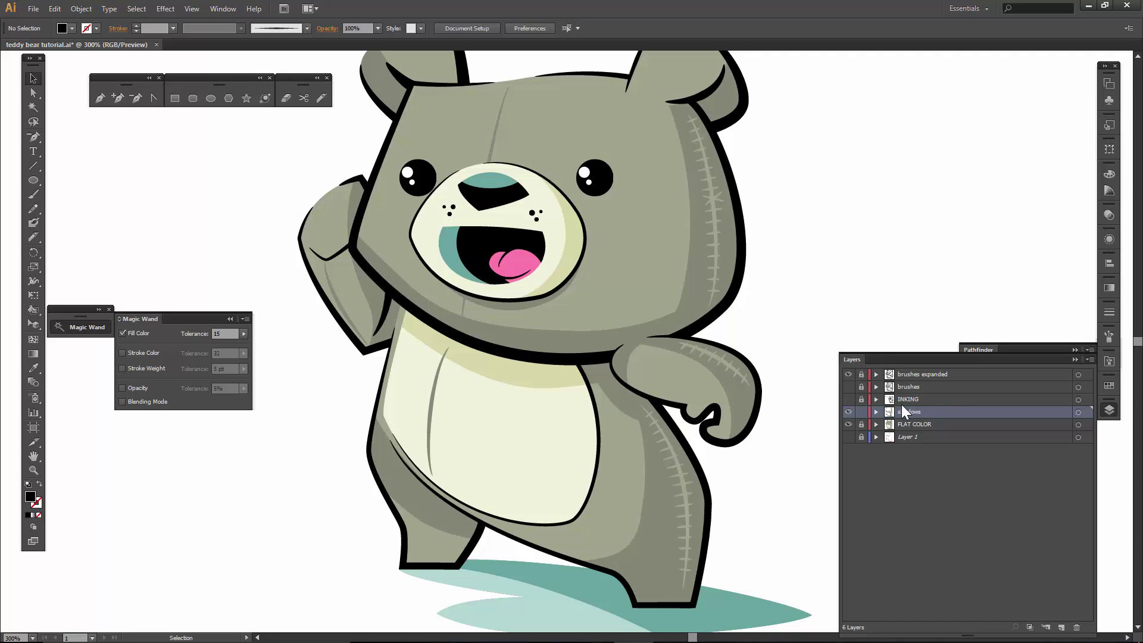
- Put away the Pathfinder panel above the layer list
left_click(862, 399)
left_click(1087, 353)
left_click(1075, 350)
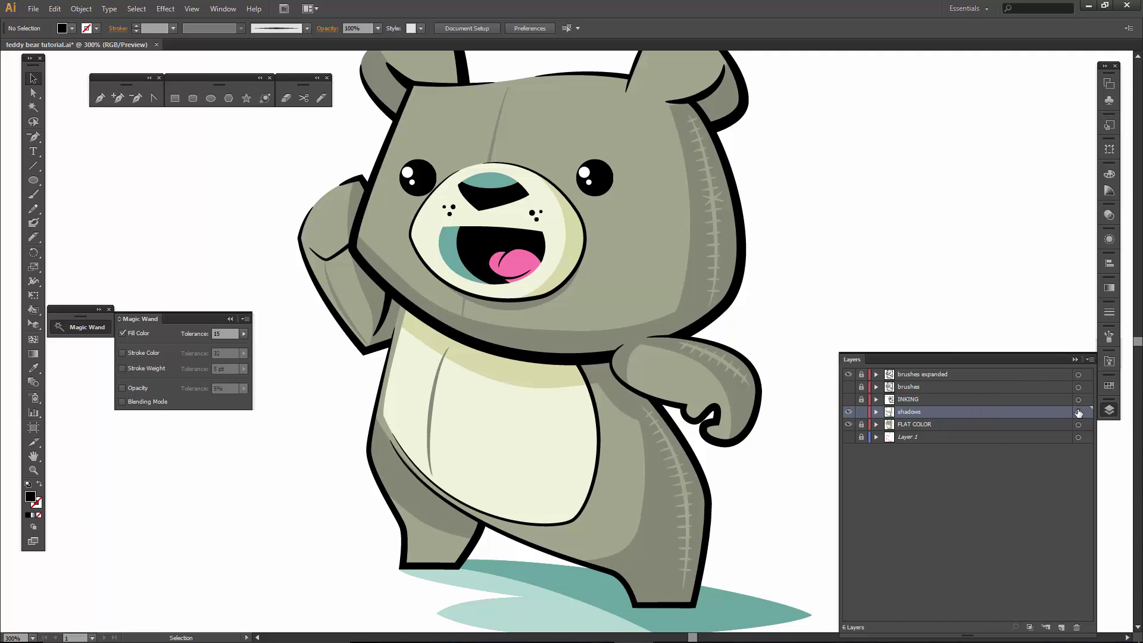
- Duplicate the shadows layer and rename the copy as pattern
left_click(1089, 358)
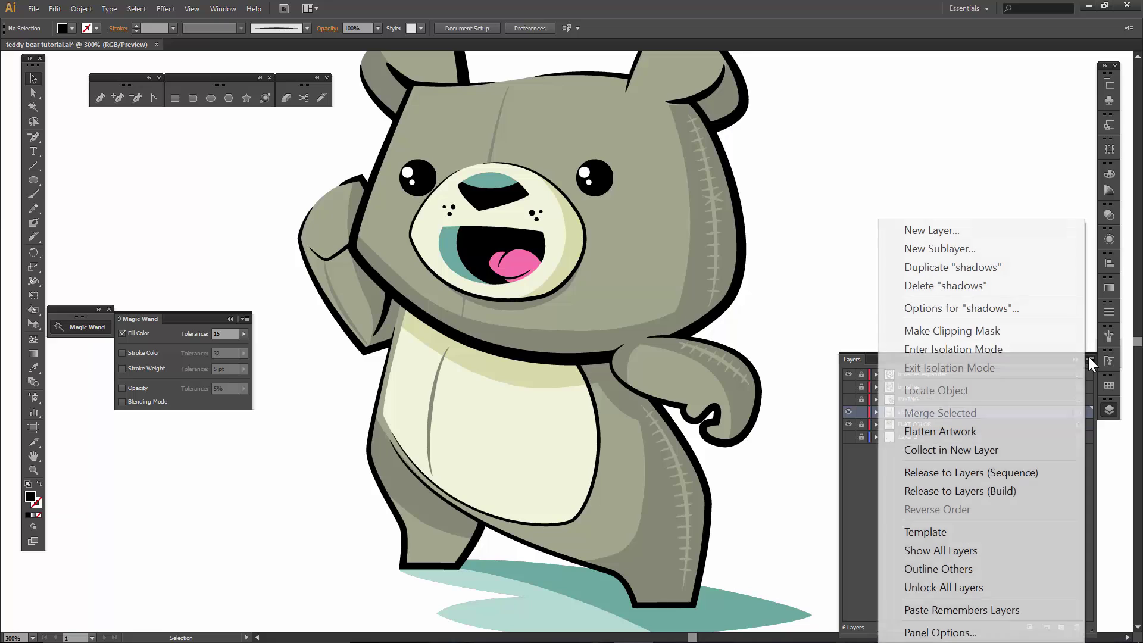
left_click(937, 269)
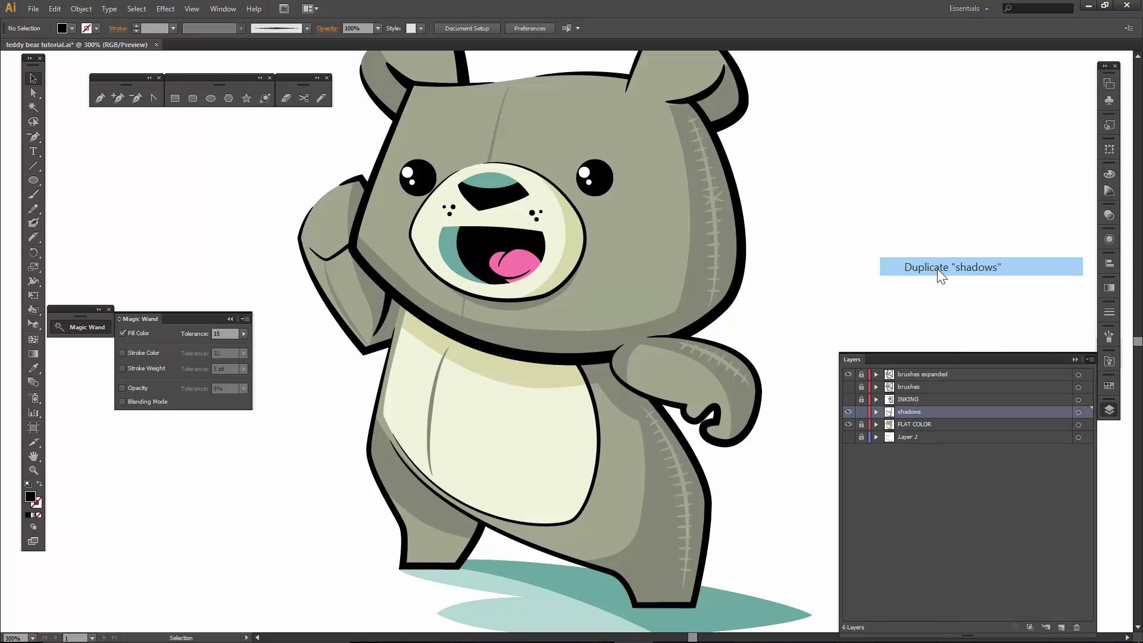
double_click(919, 411)
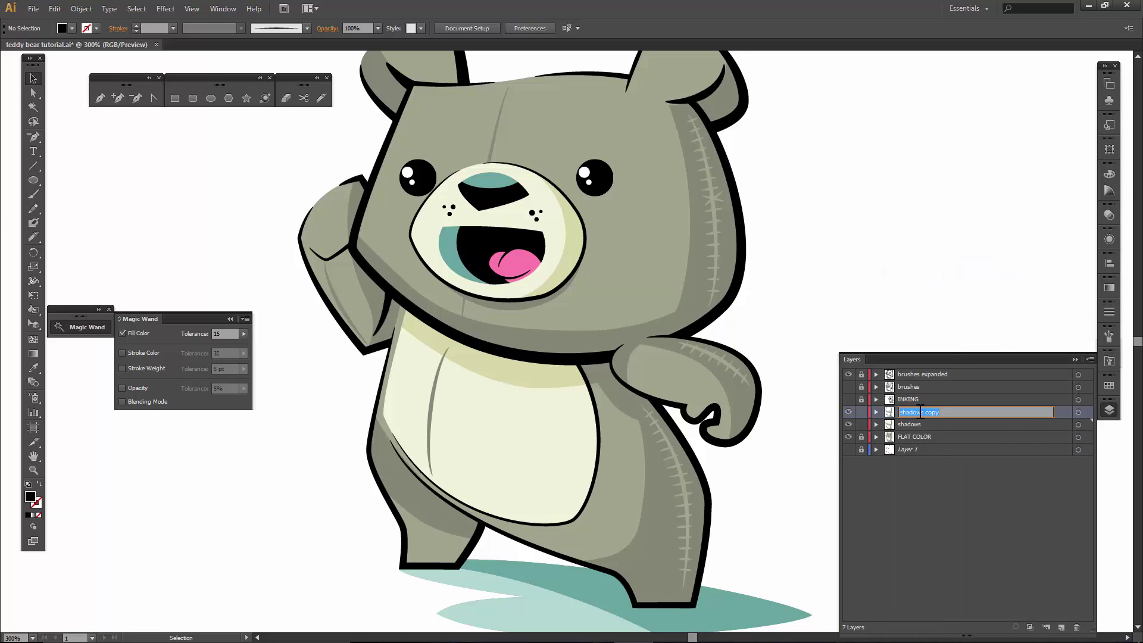
type("pattern")
key("Return")
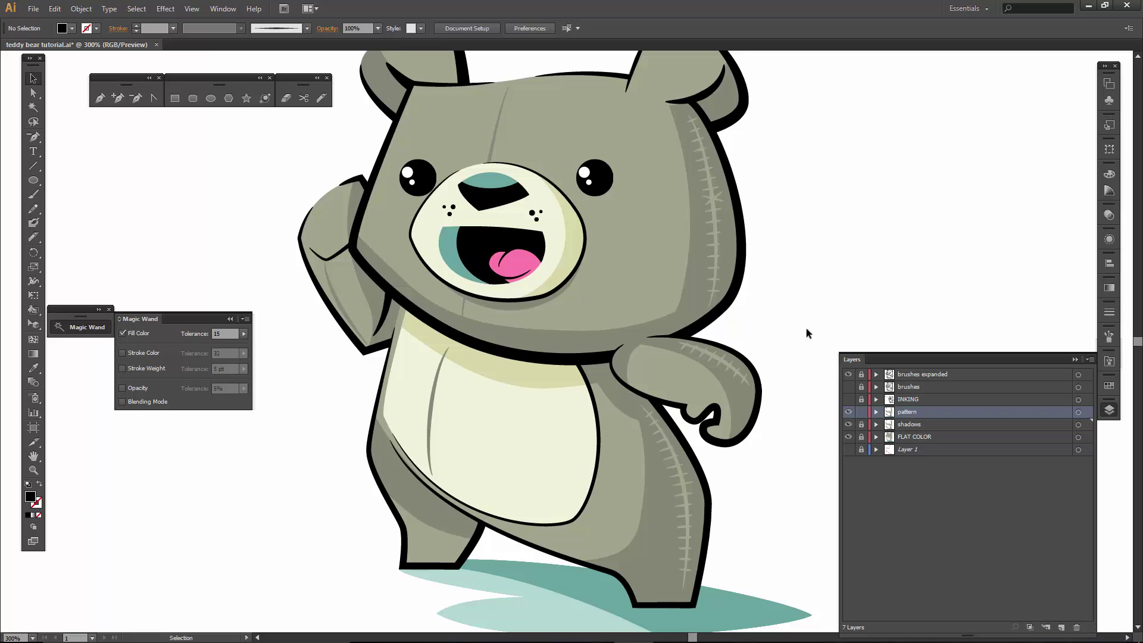
- Select the muzzle's shadow shape on the pattern layer and float the Swatches panel beside the bear
scroll(807, 336, "down", 2)
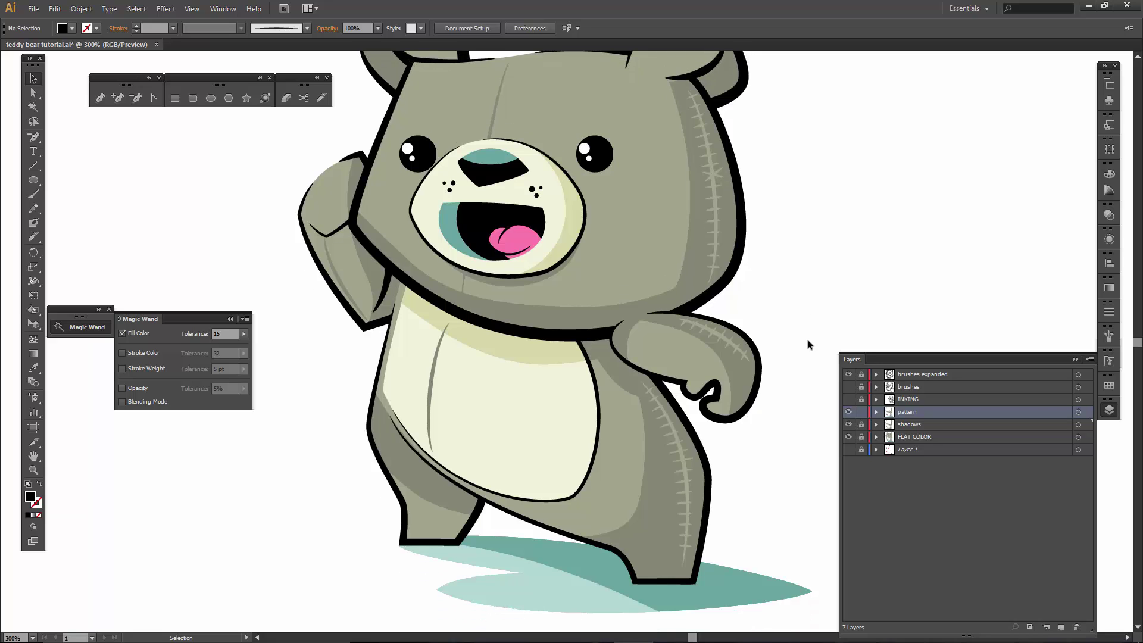
scroll(805, 343, "up", 2)
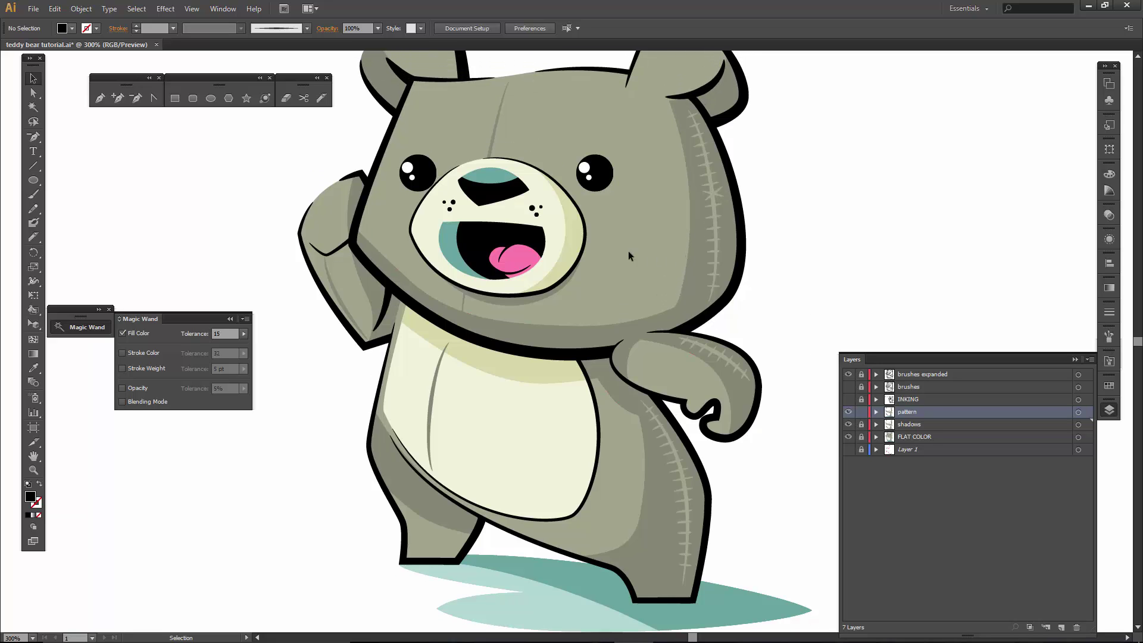
left_click(572, 237)
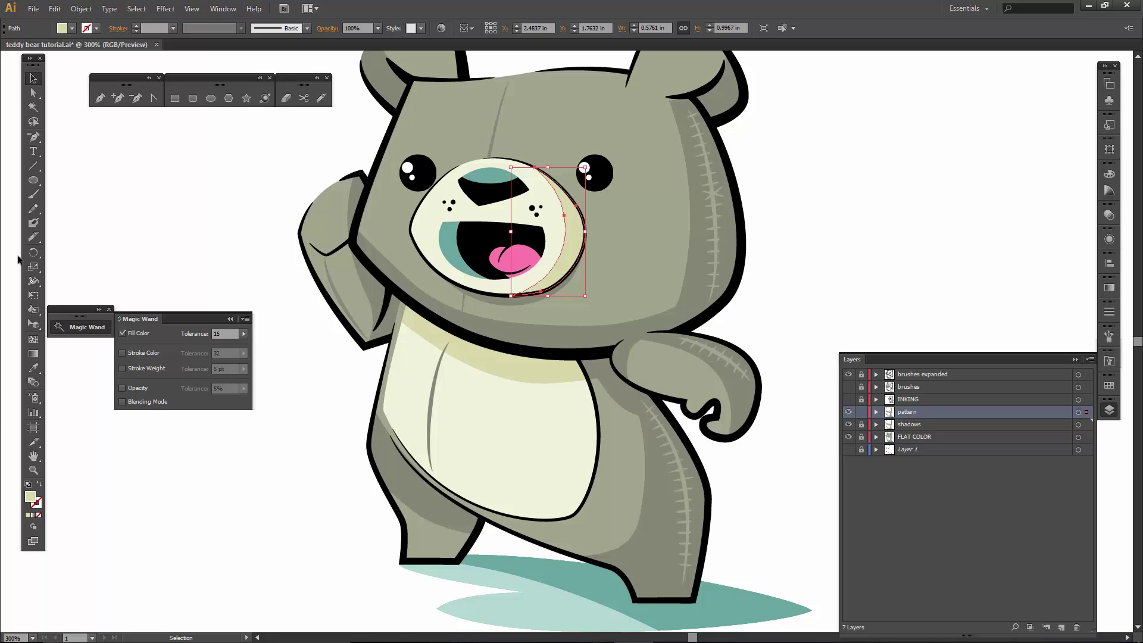
left_click(1109, 385)
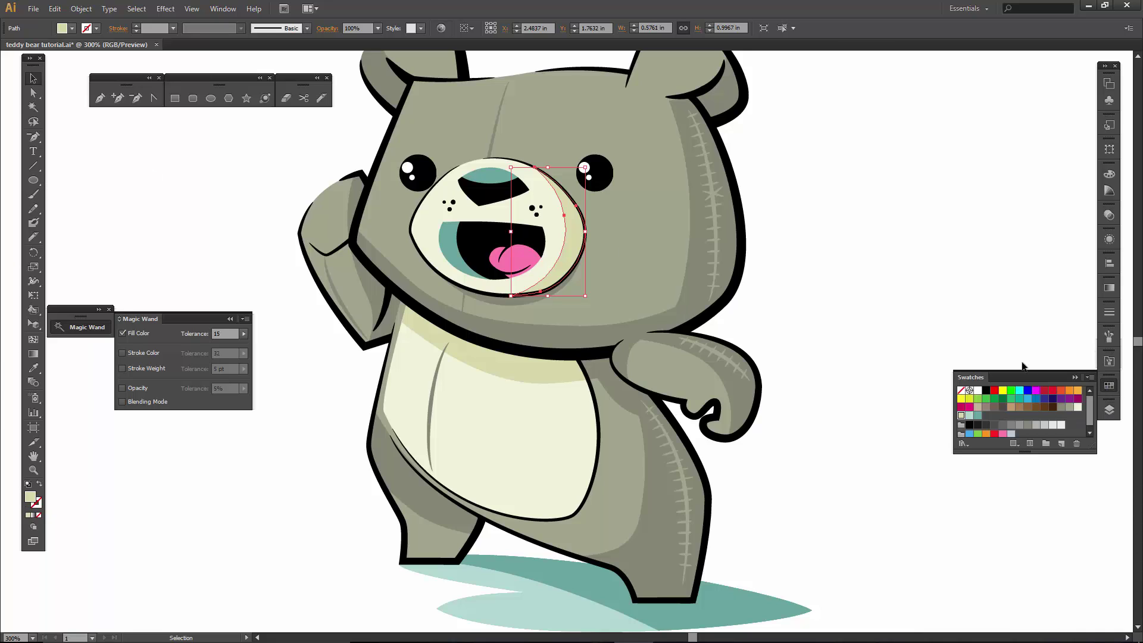
left_click_drag(970, 377, 112, 203)
- Close the Magic Wand panel and place the Swatches panel directly beneath the floating drawing tools
left_click(229, 320)
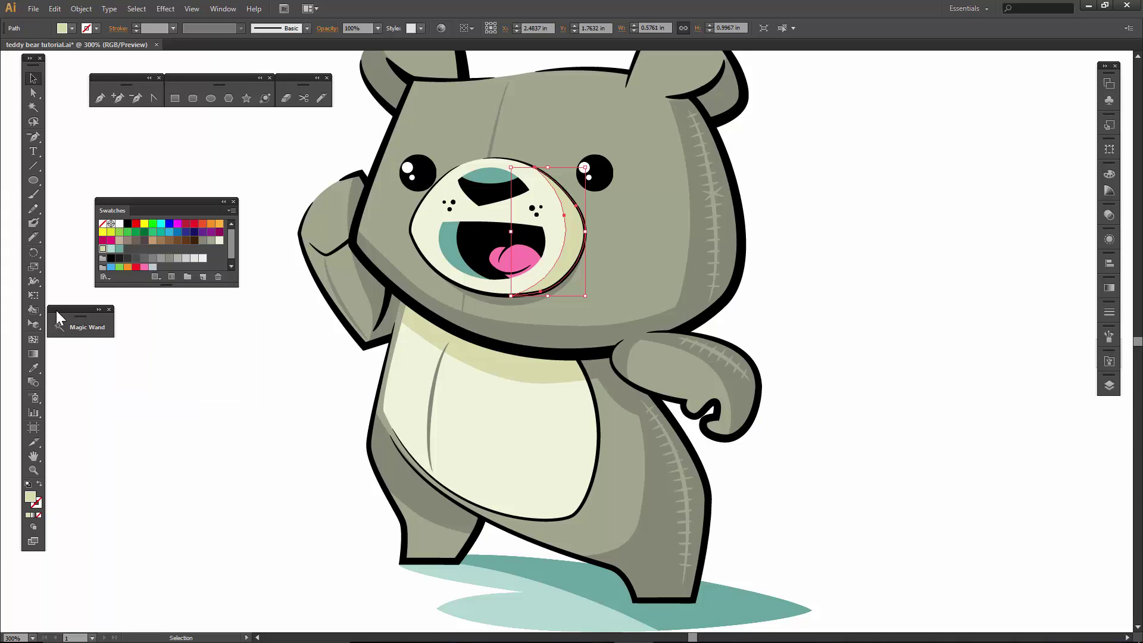
left_click_drag(57, 314, 31, 140)
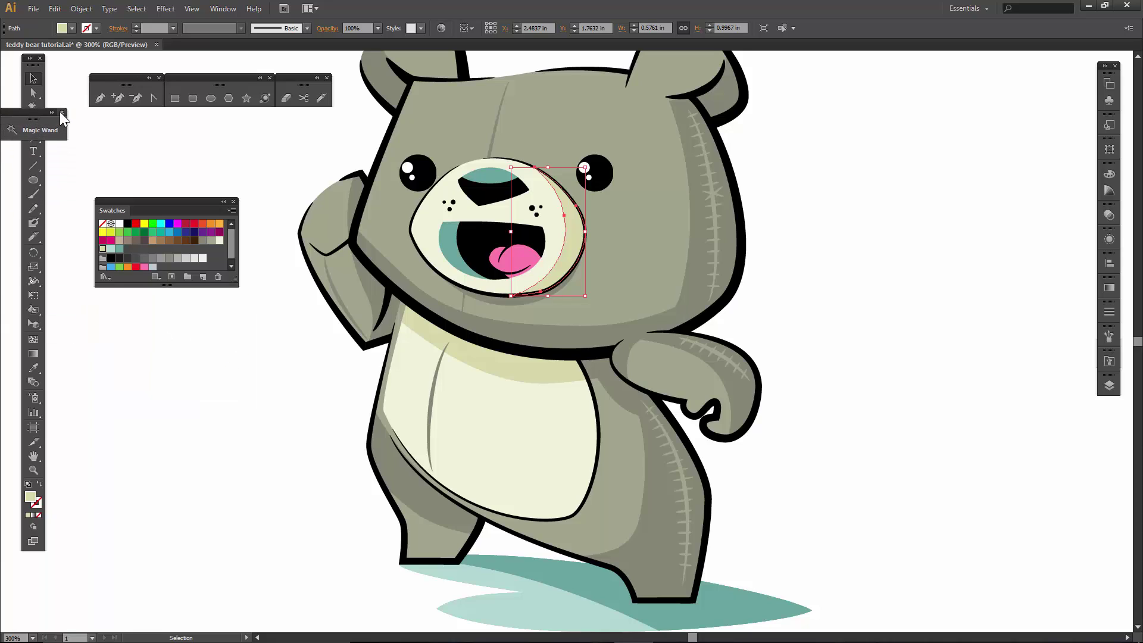
left_click(61, 112)
left_click_drag(137, 201, 133, 118)
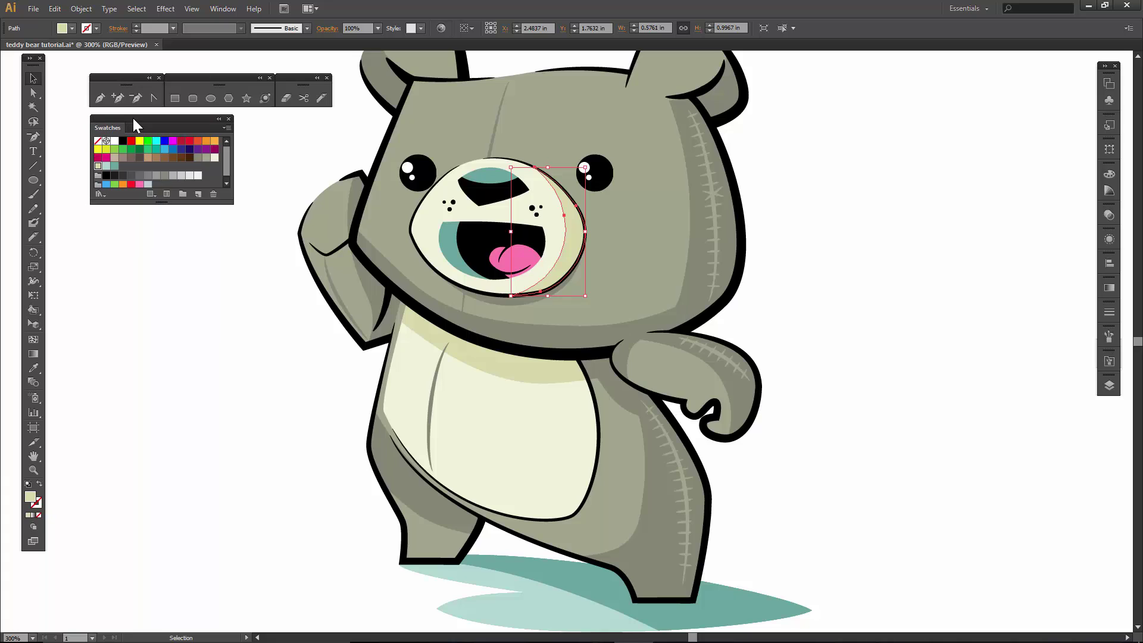
- Load the Basic Graphics_Textures pattern library beneath the Swatches and fill the muzzle's shadow with its short-dash texture
left_click(100, 194)
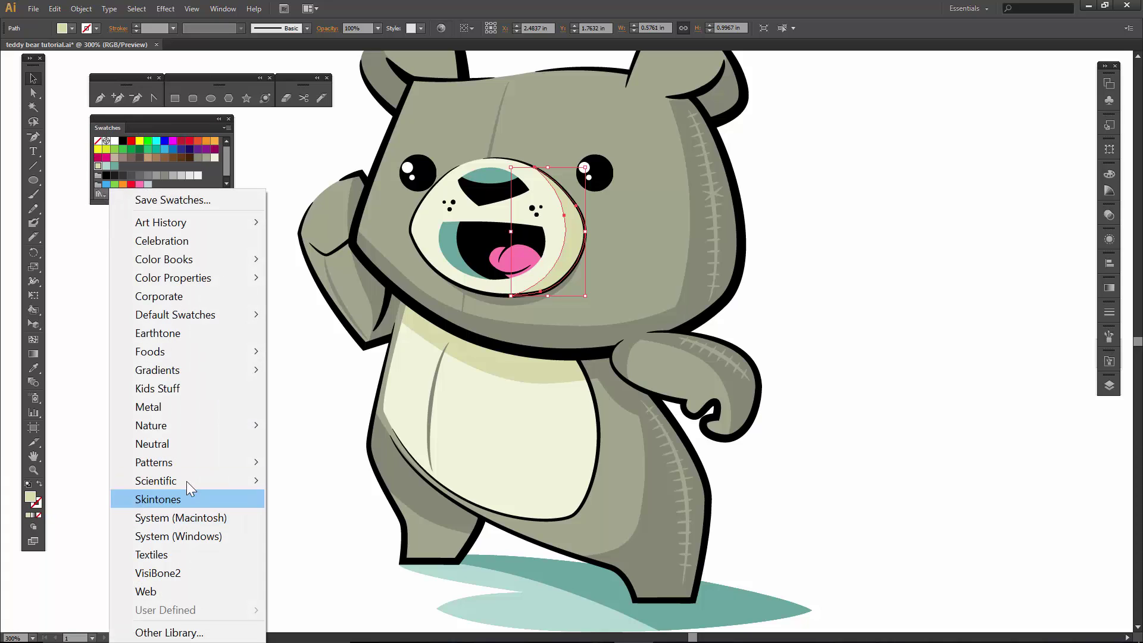
mouse_move(188, 464)
mouse_move(322, 465)
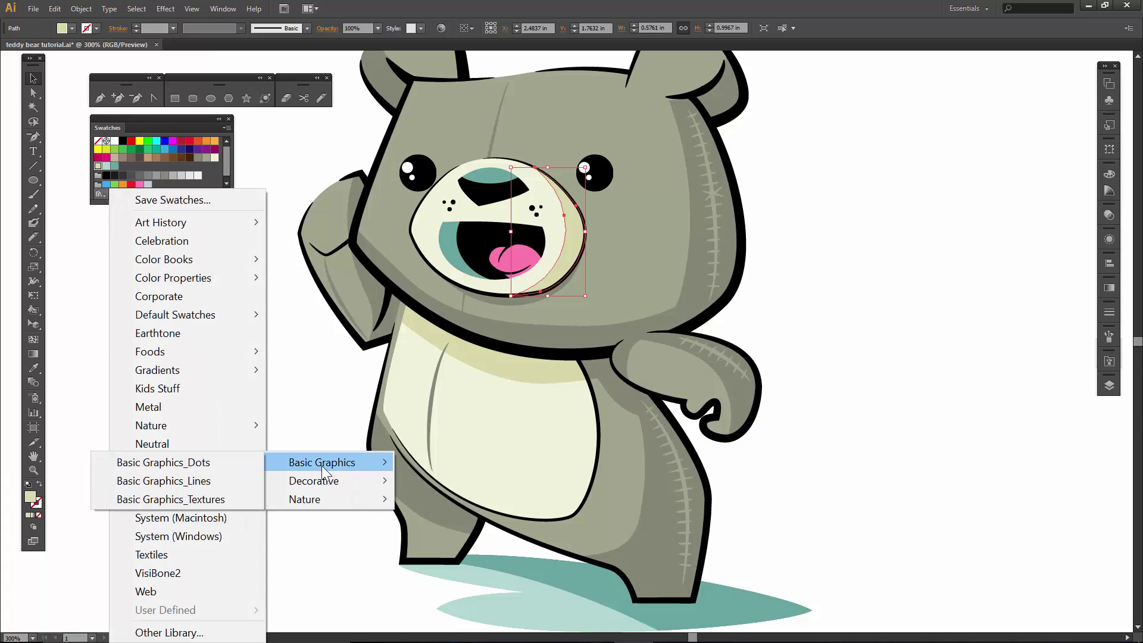
left_click(228, 501)
left_click_drag(521, 302, 100, 224)
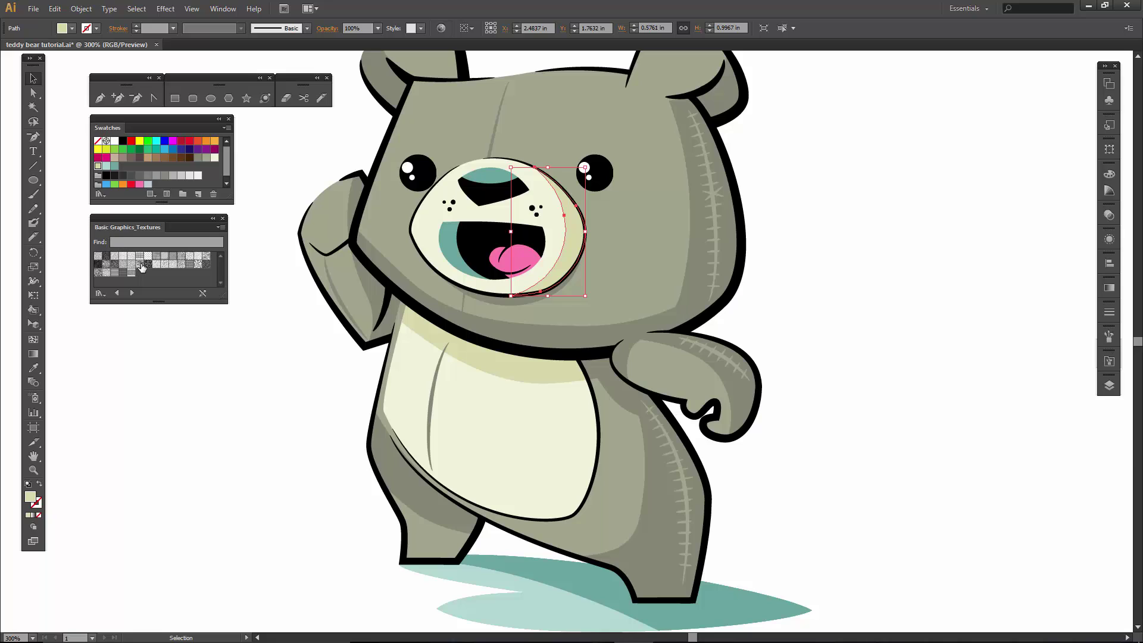
left_click(190, 265)
- Open the muzzle shadow's short-dash pattern for editing and place the Pattern Options panel directly beneath the texture library
double_click(30, 498)
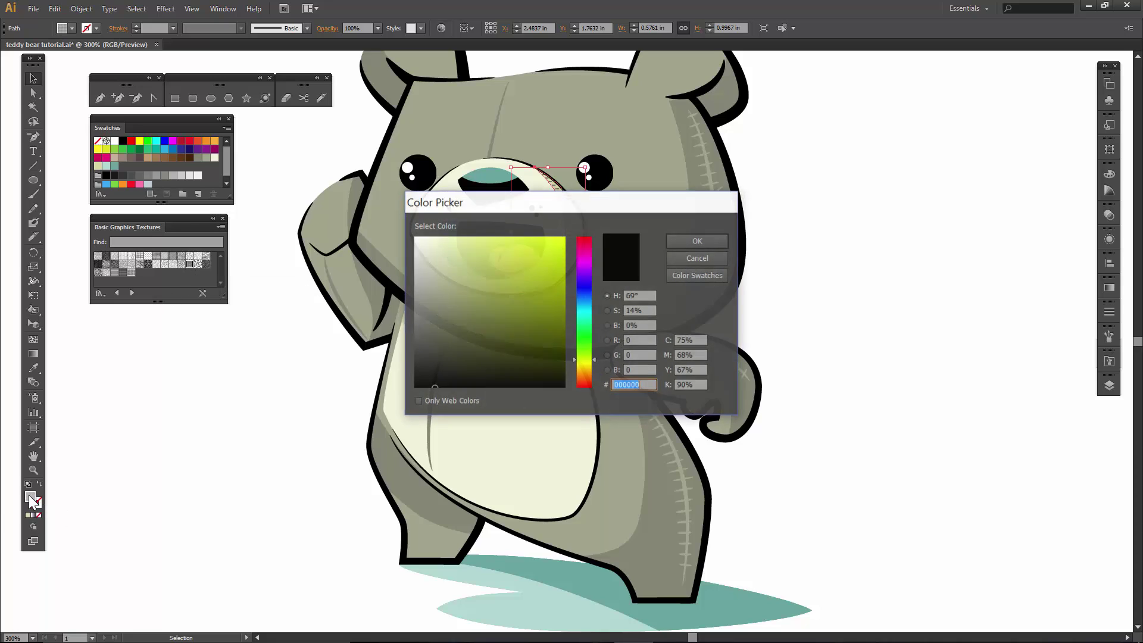
left_click(689, 260)
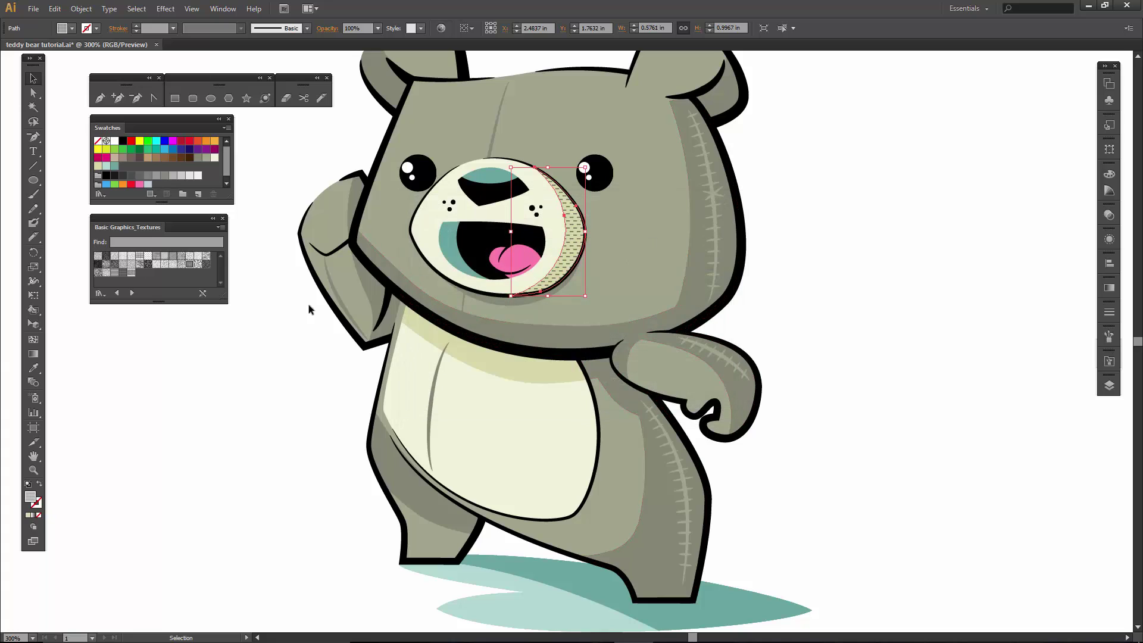
left_click(72, 28)
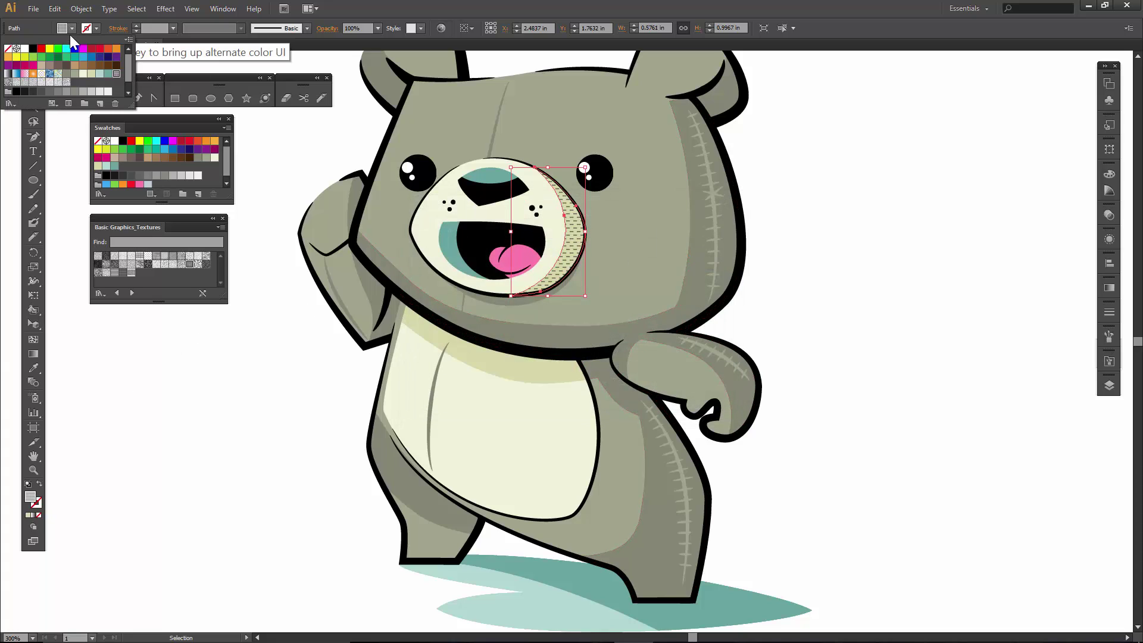
double_click(116, 75)
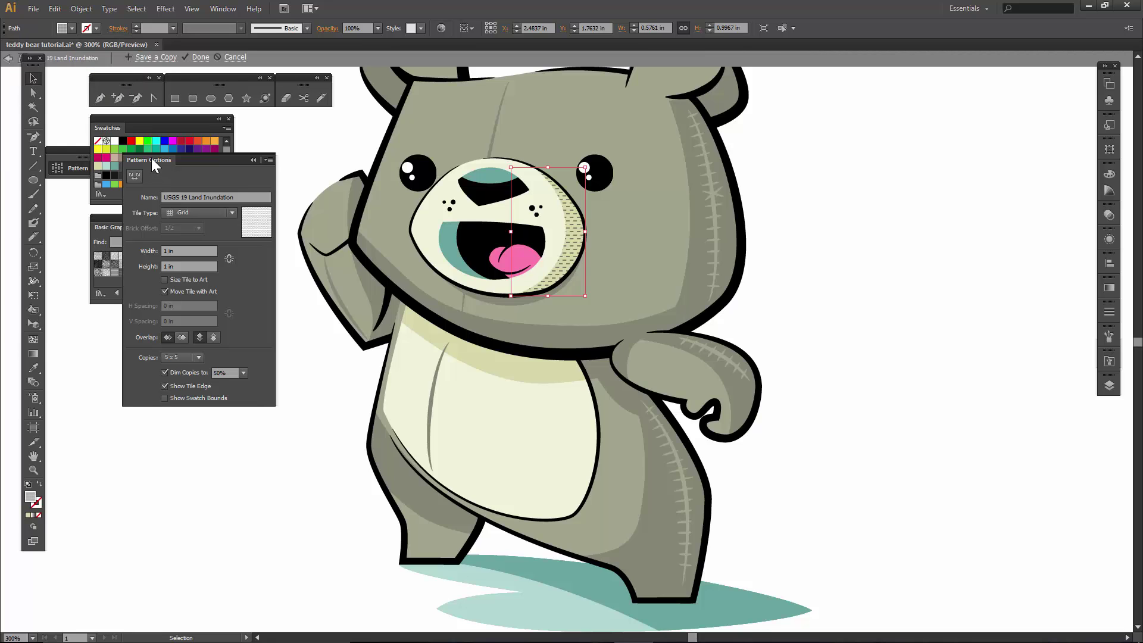
left_click_drag(136, 193, 115, 317)
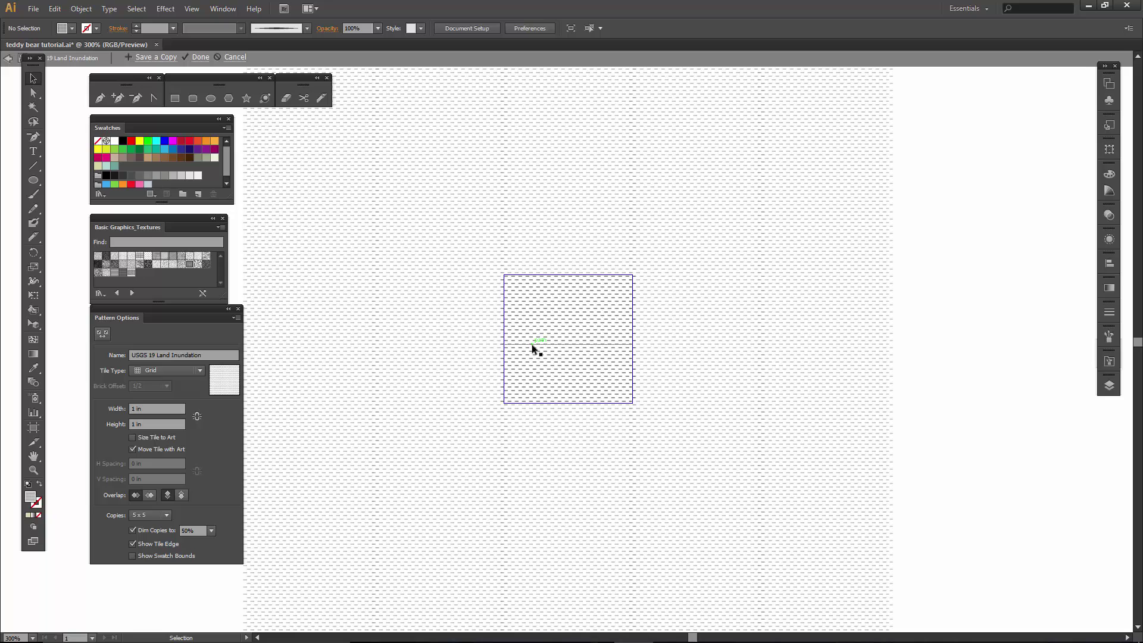
- Select all the dashes in the pattern tile and recolor their fill and stroke with the pale cream swatch
left_click(71, 28)
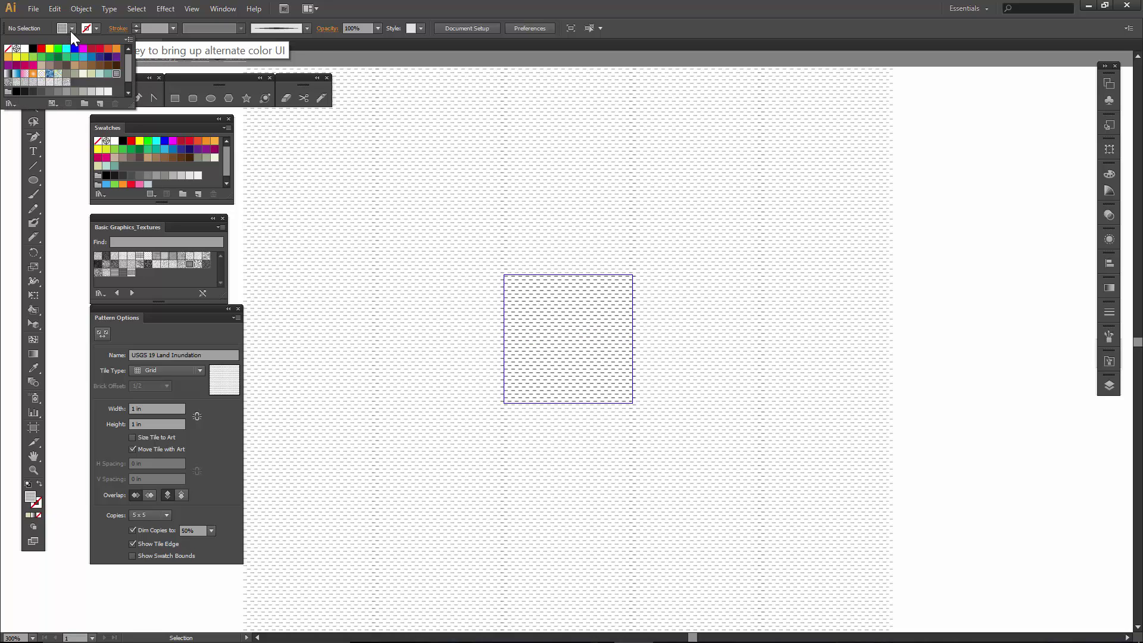
left_click(83, 74)
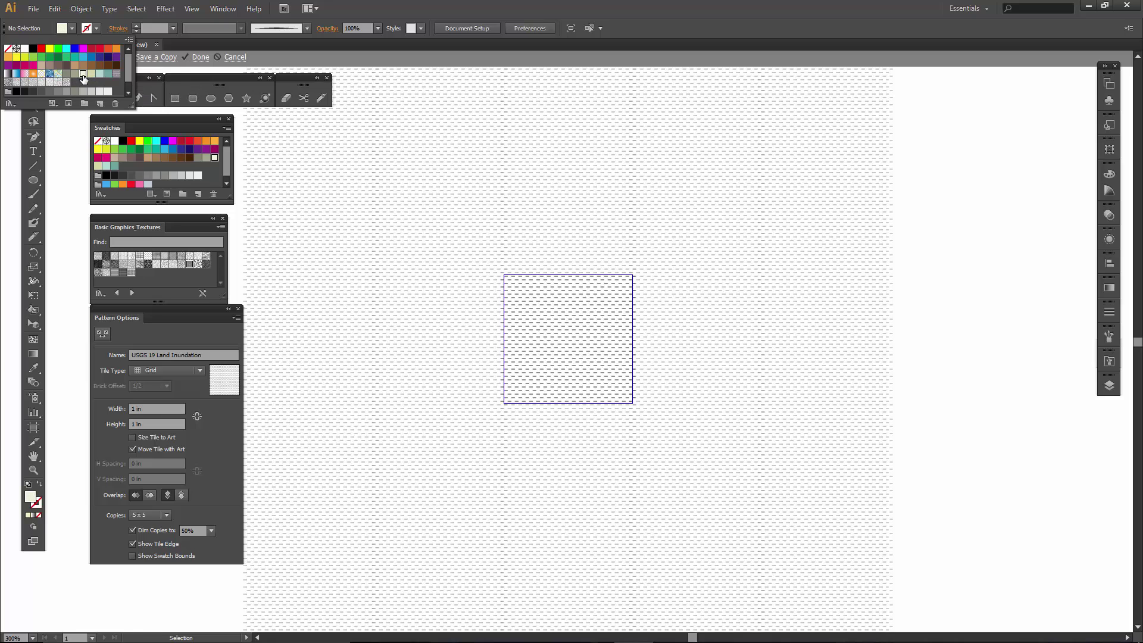
left_click(349, 187)
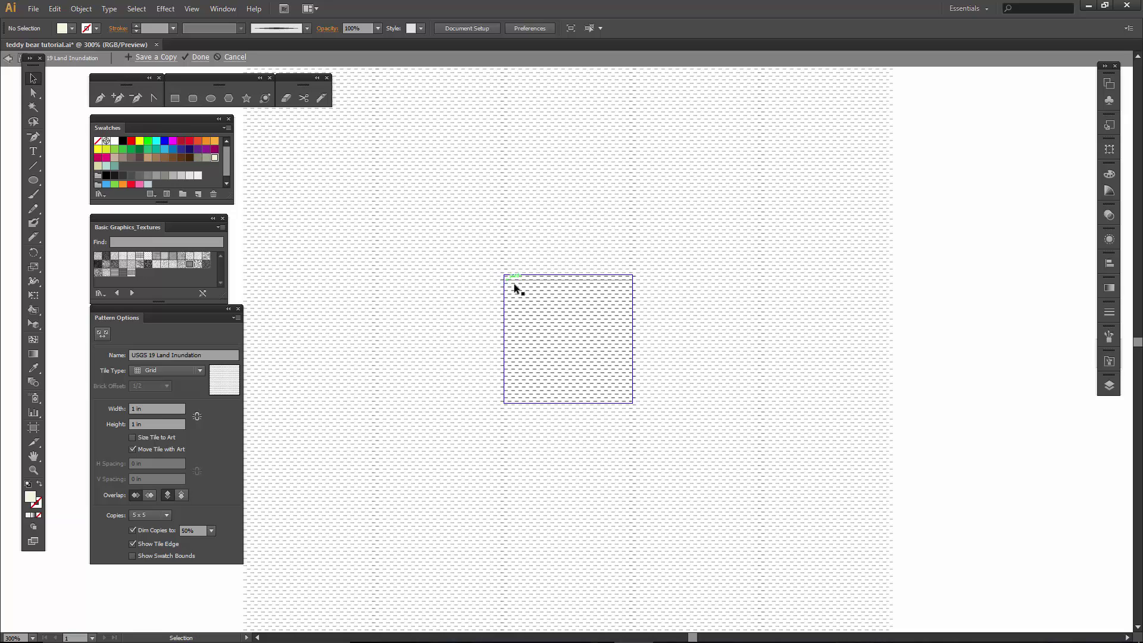
left_click(573, 383)
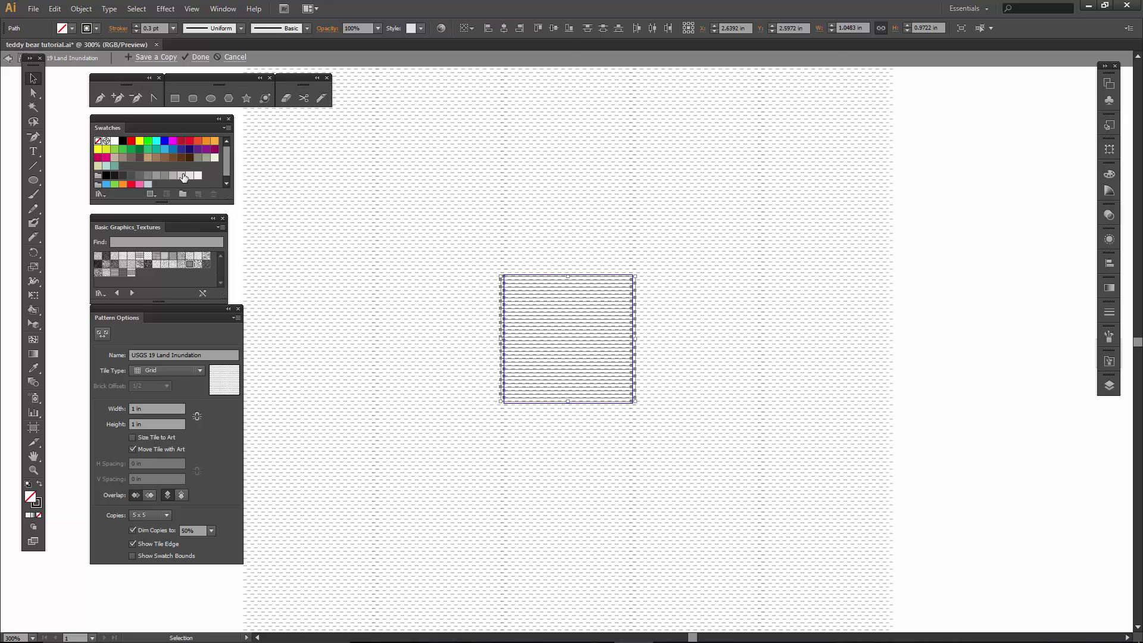
left_click(214, 159)
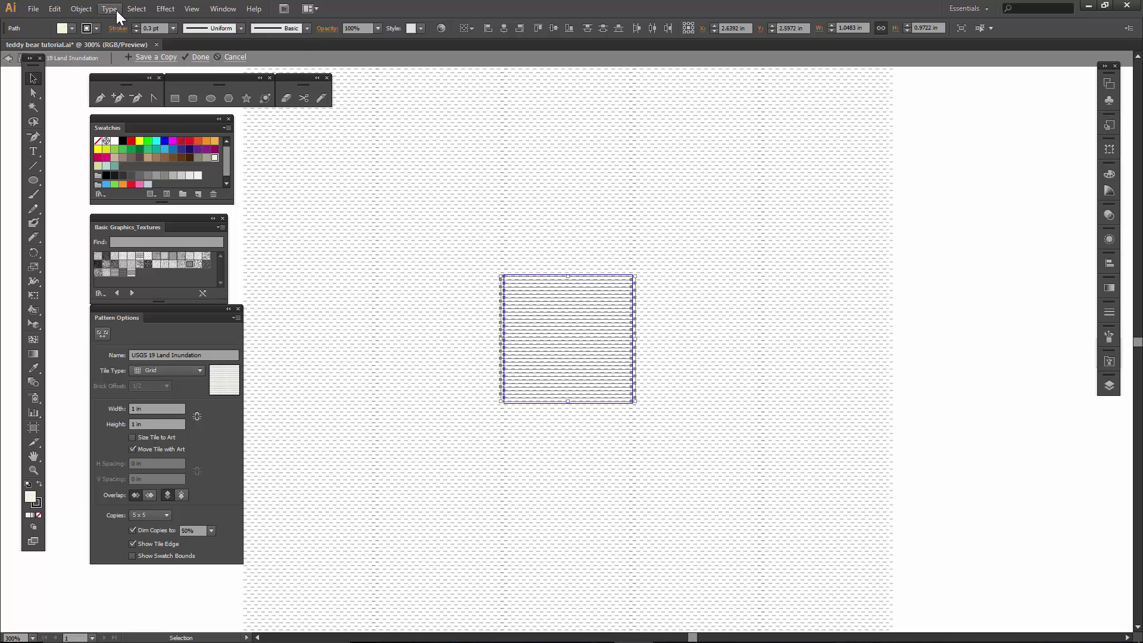
left_click(95, 28)
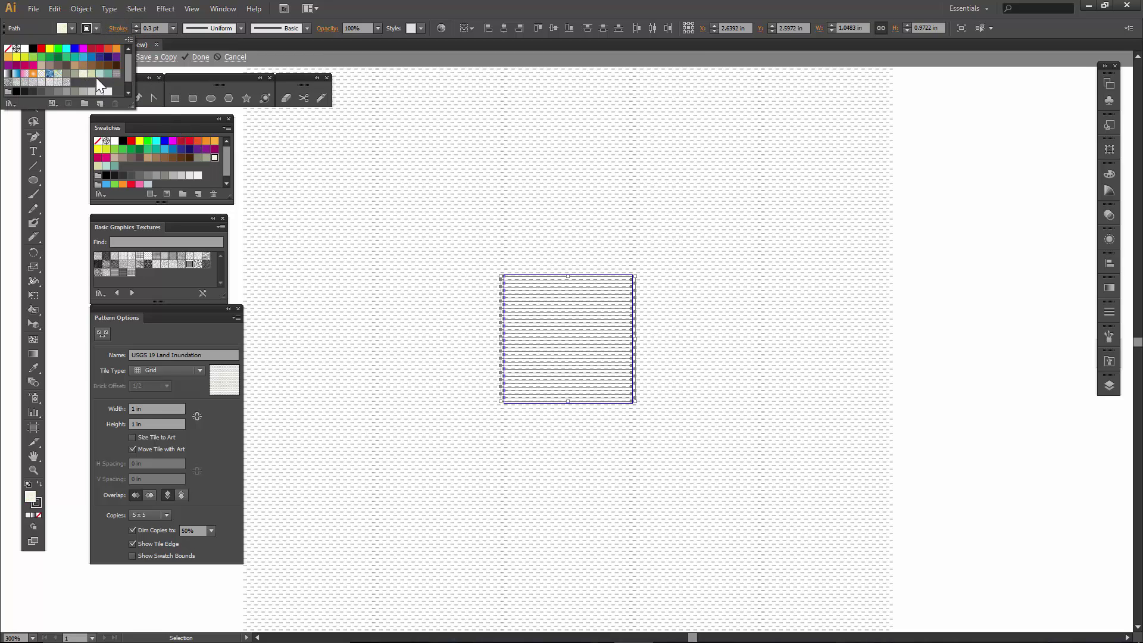
left_click(83, 74)
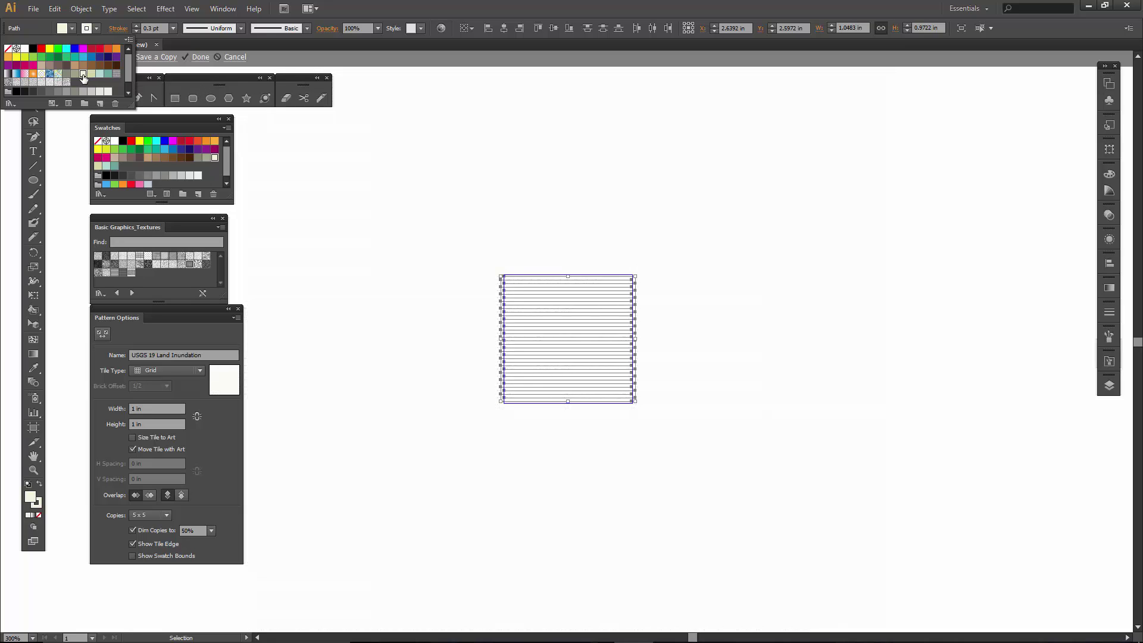
- Save a copy of the cream-dash pattern under the suggested name New Pattern
left_click(155, 62)
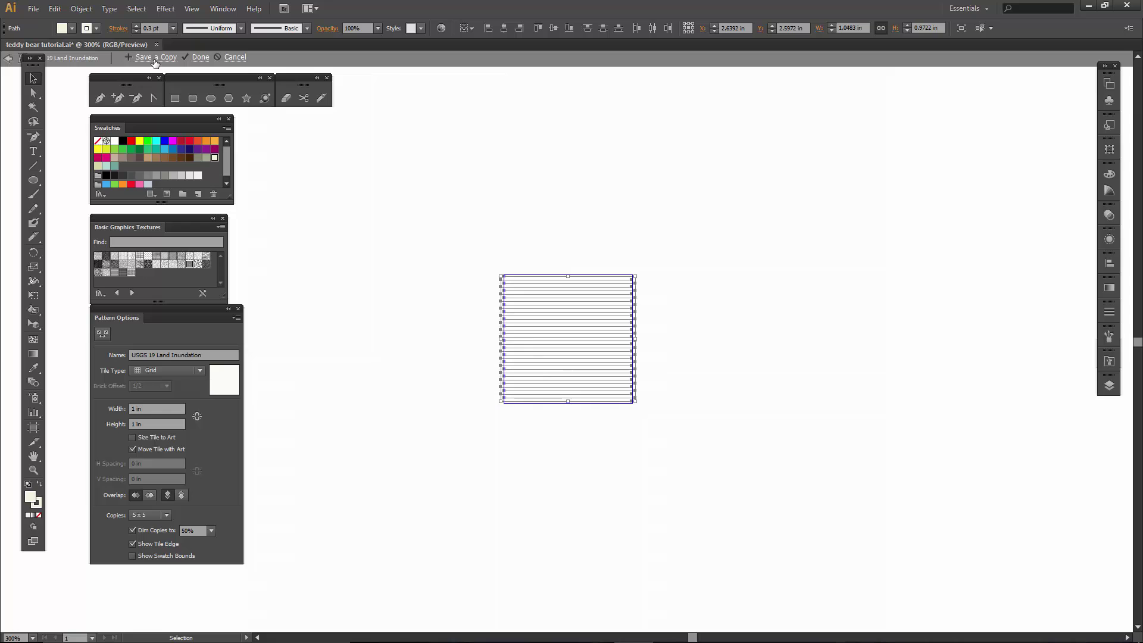
left_click(154, 57)
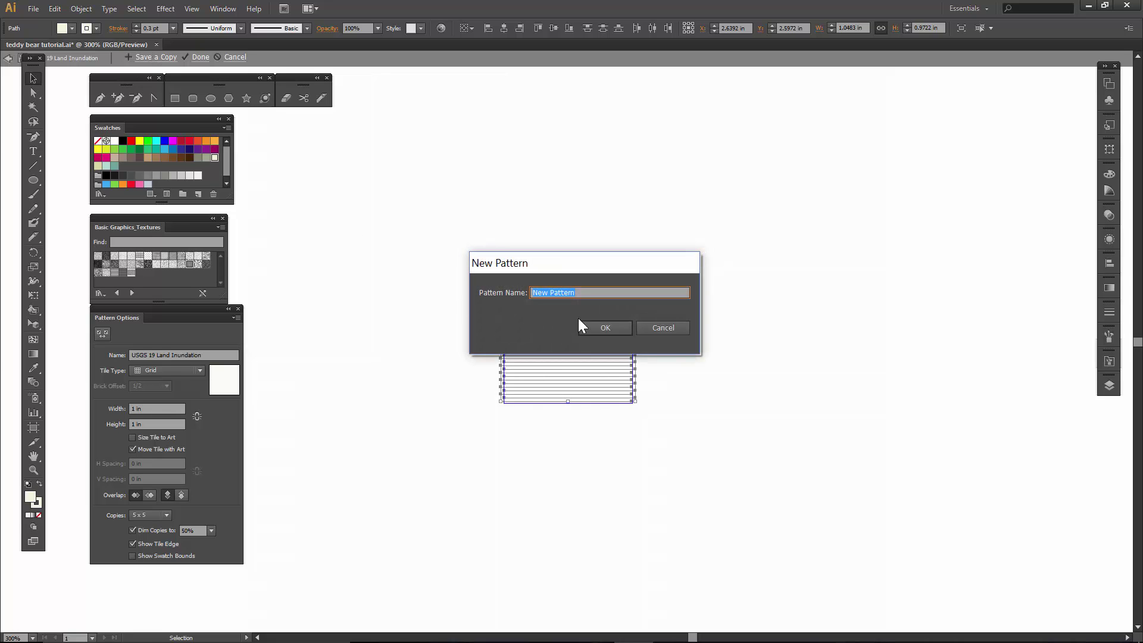
left_click(607, 326)
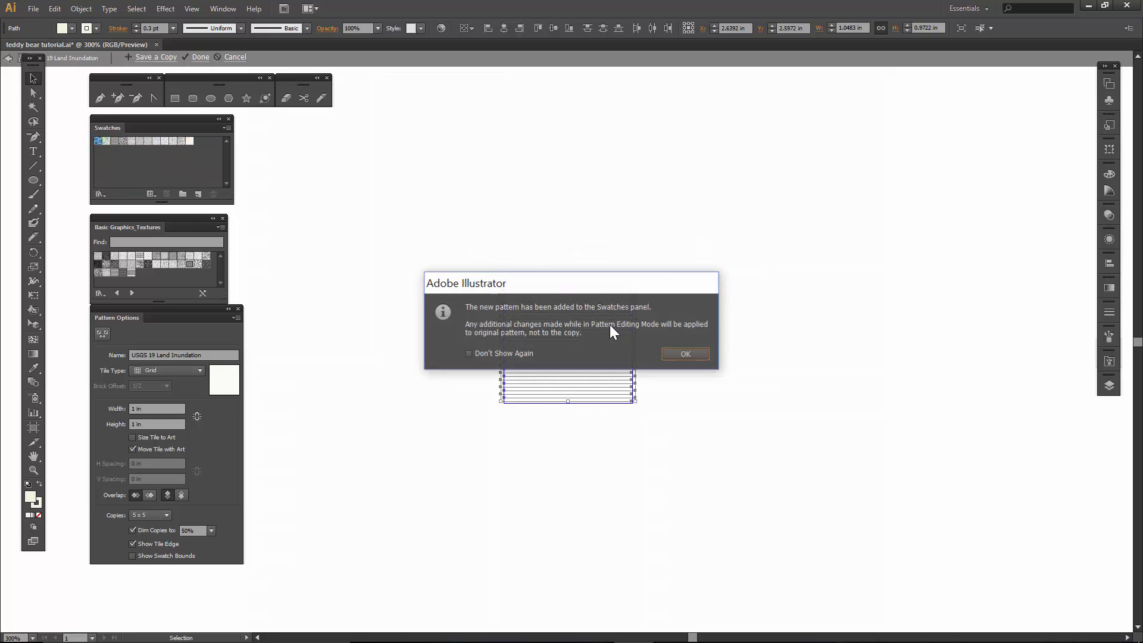
left_click(684, 355)
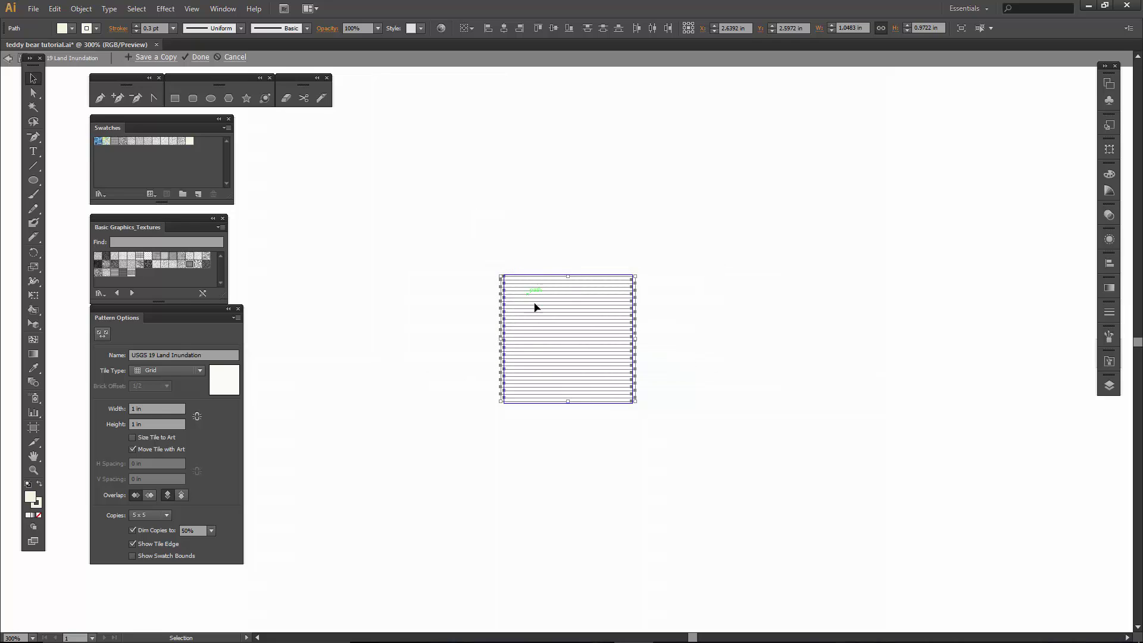
- Recolor the dashes' stroke light teal and save that version as a pattern copy named New Pattern 2
left_click(95, 28)
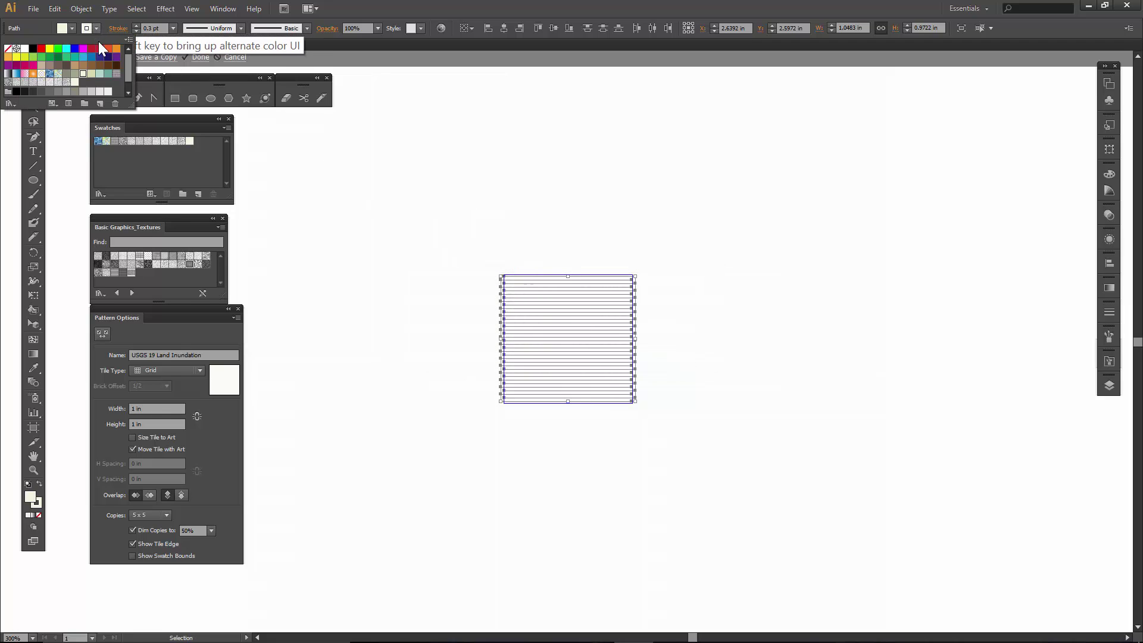
left_click(99, 75)
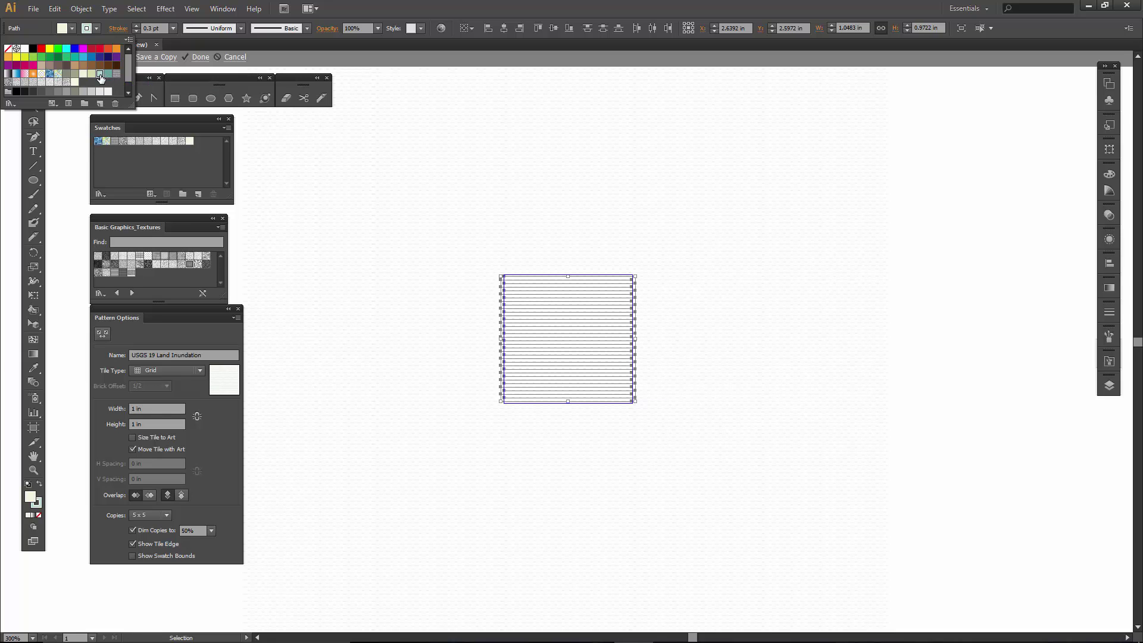
left_click(152, 57)
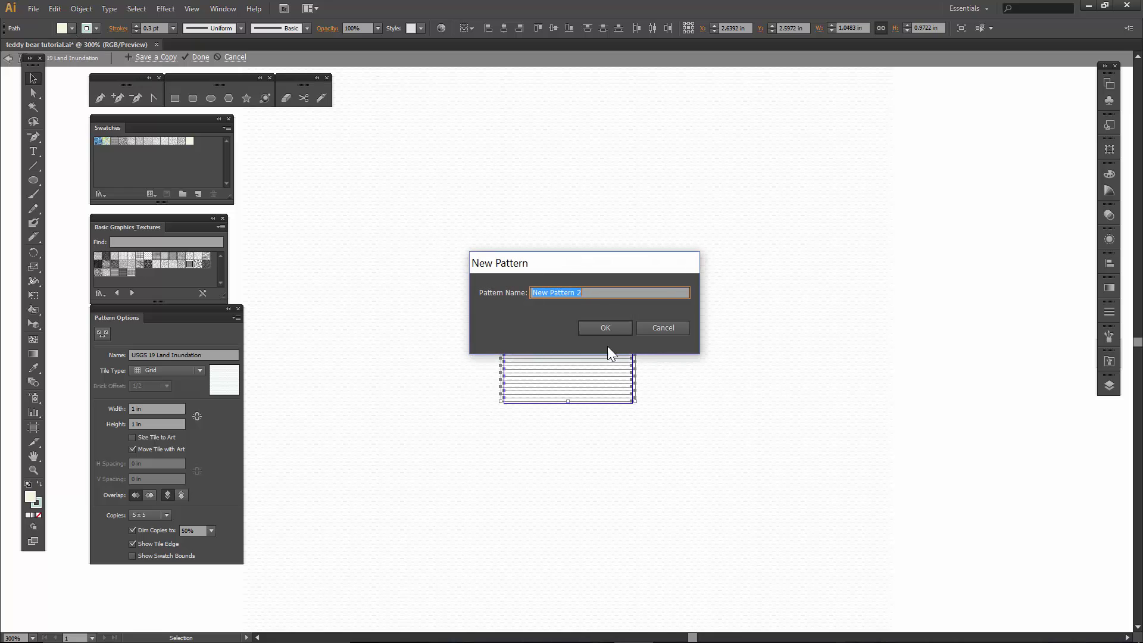
left_click(621, 324)
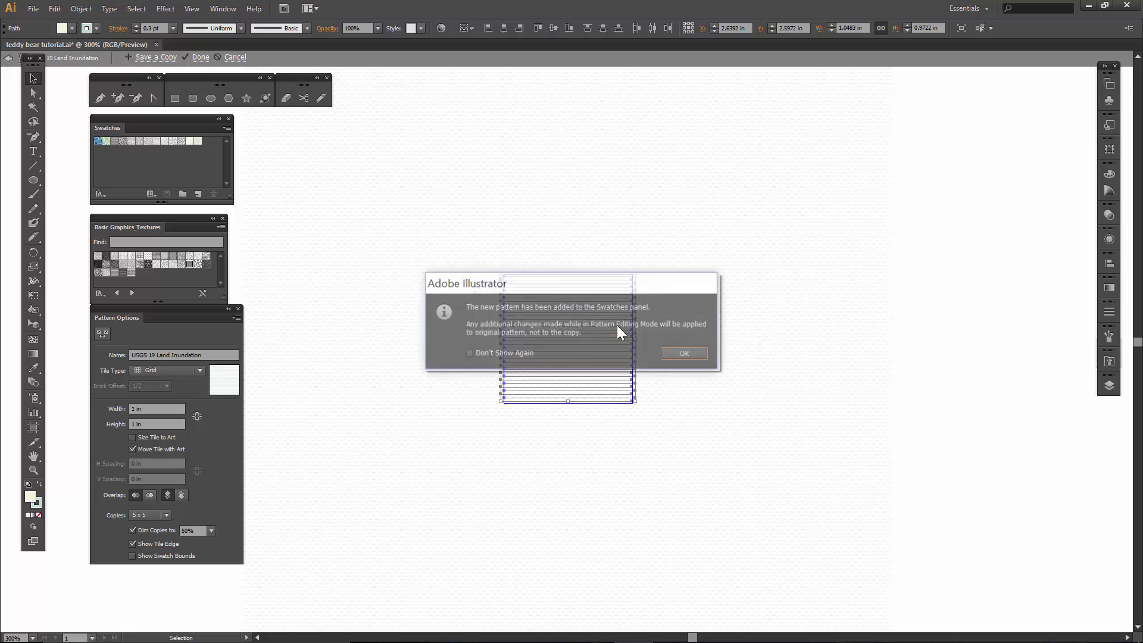
left_click(698, 352)
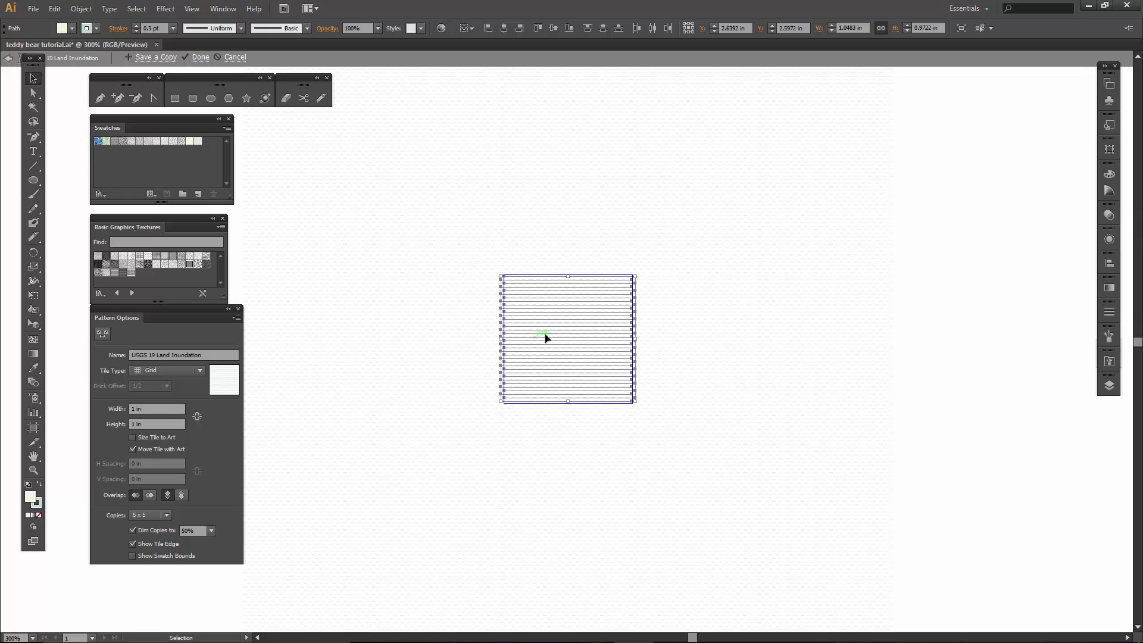
- Recolor the dashes' stroke with the bear's light grey-green, save a copy as New Pattern 3, and finish pattern editing
left_click(97, 29)
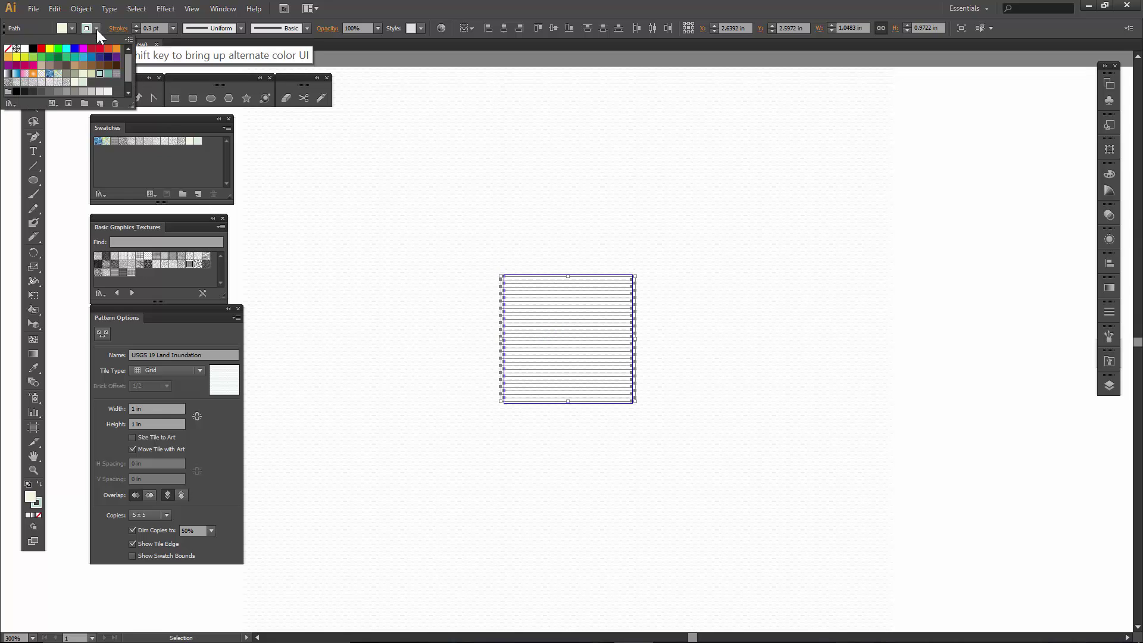
left_click(74, 74)
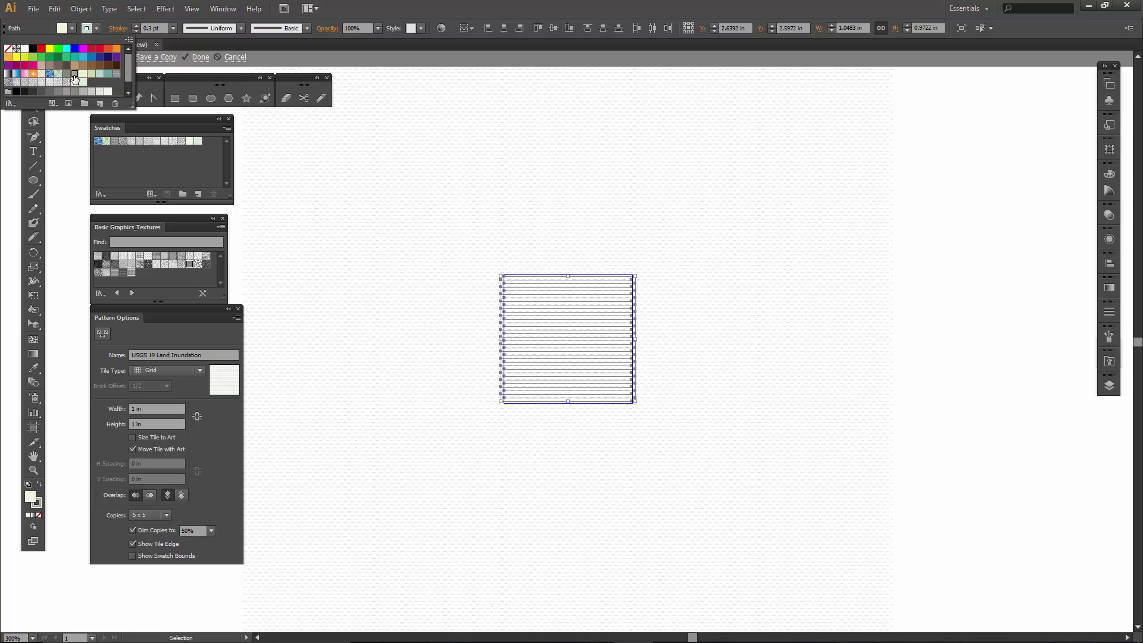
left_click(158, 61)
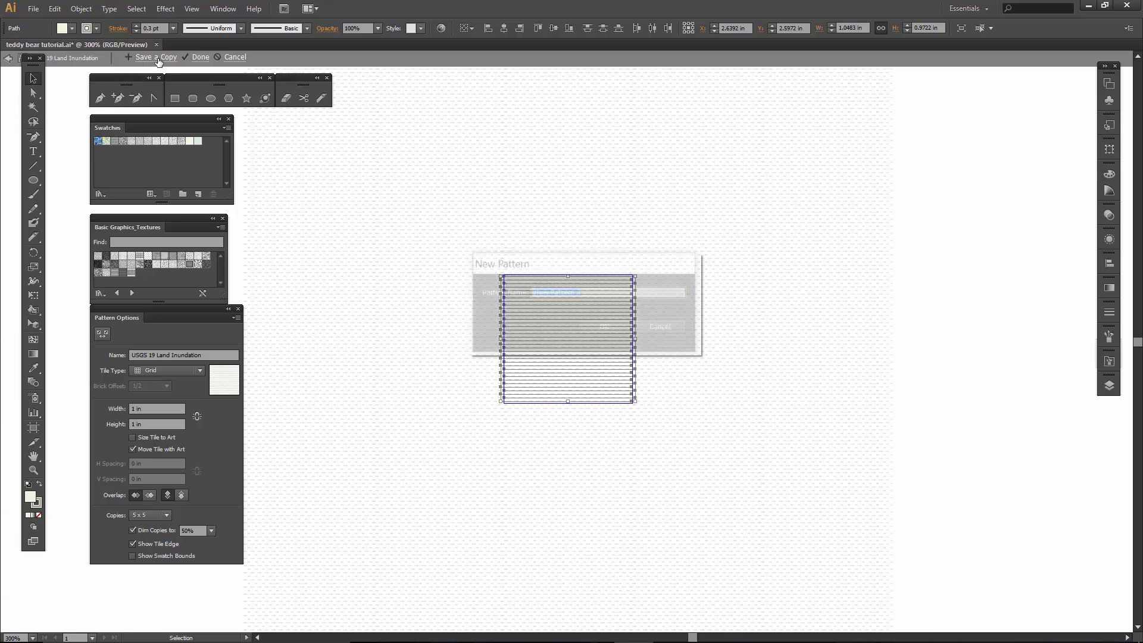
left_click(602, 331)
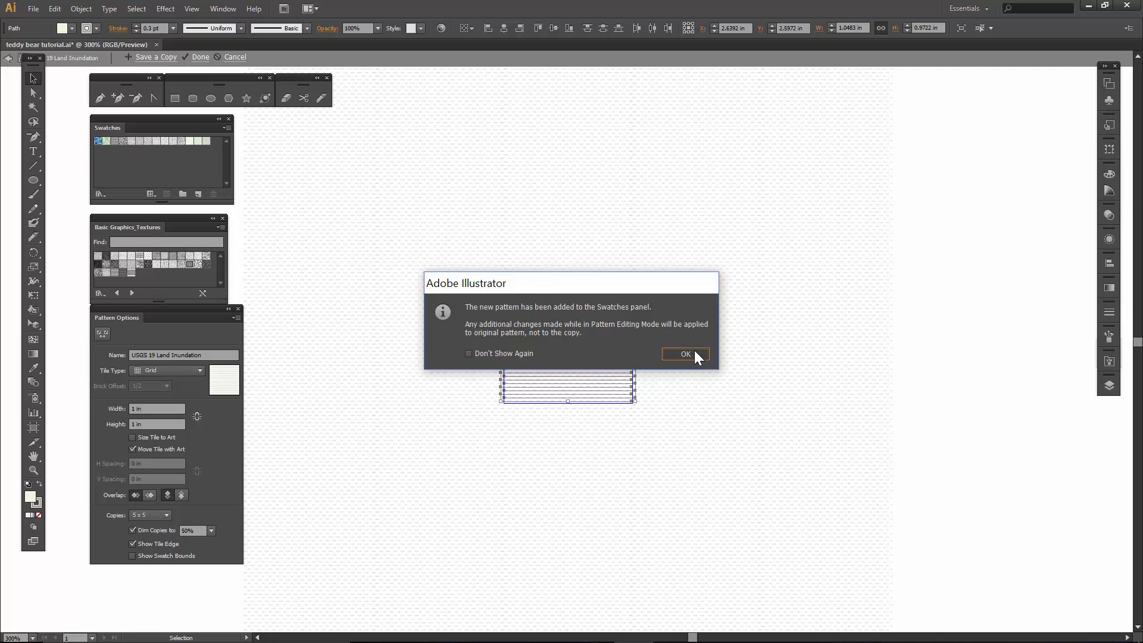
left_click(685, 354)
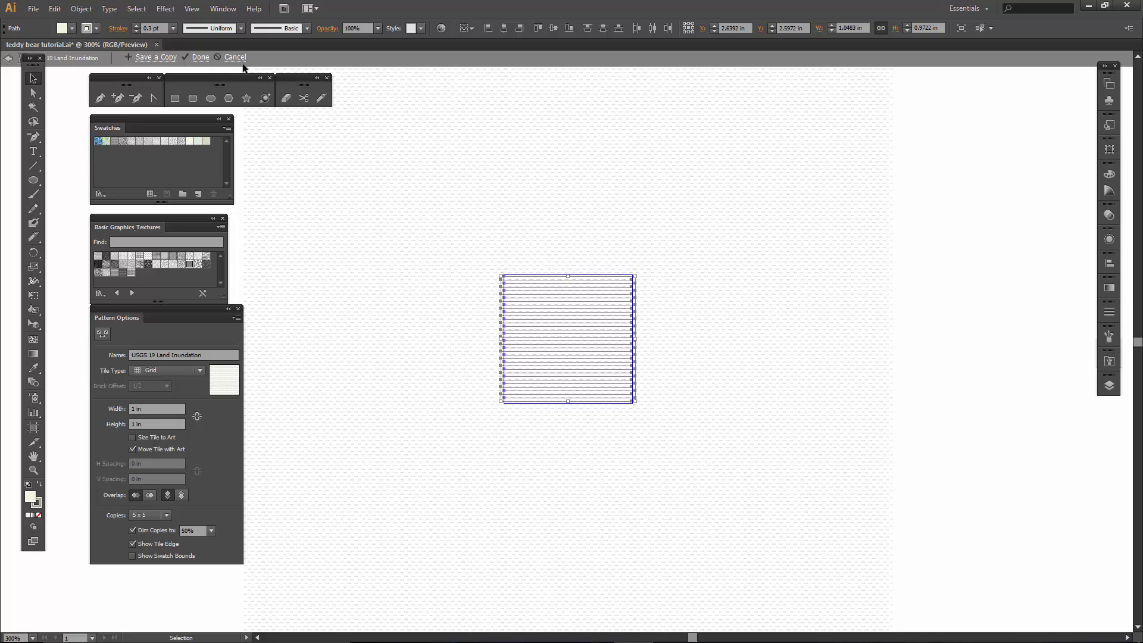
left_click(200, 58)
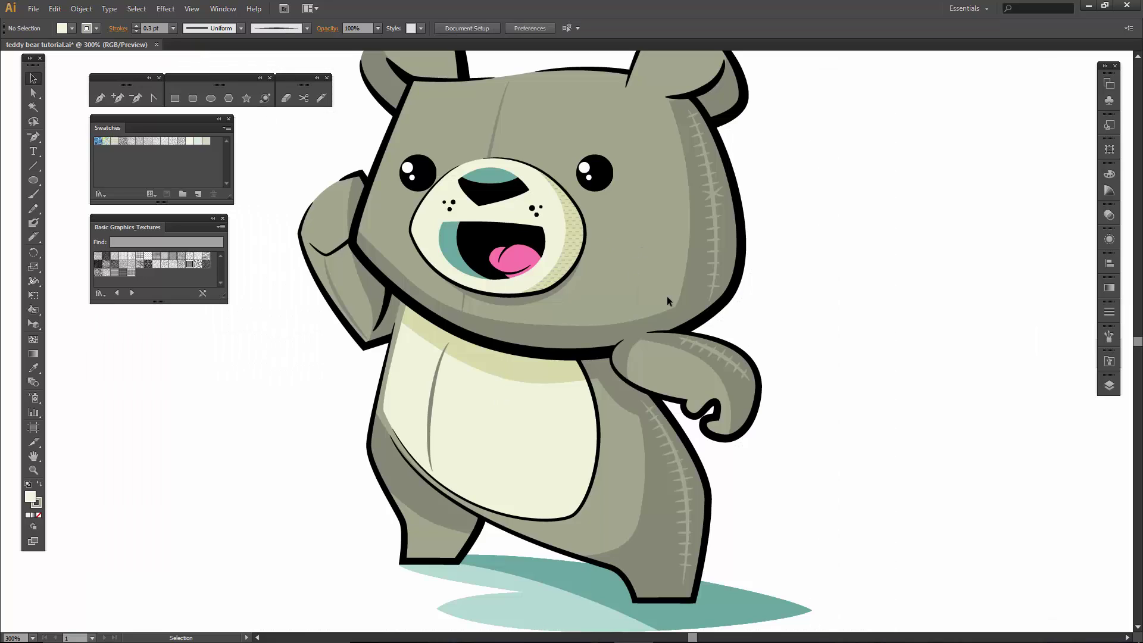
- Select all the bear's grey shadow shapes on the pattern layer, covering the head, body, ears, legs and both arms
left_click(584, 332)
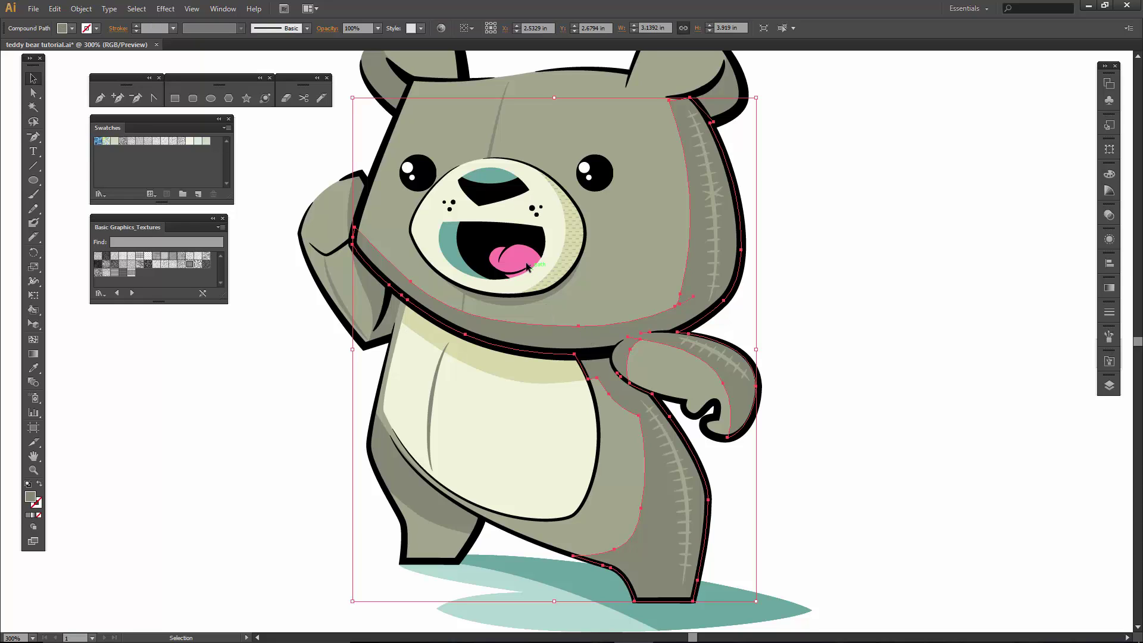
scroll(417, 179, "up", 2)
left_click(390, 118, "shift")
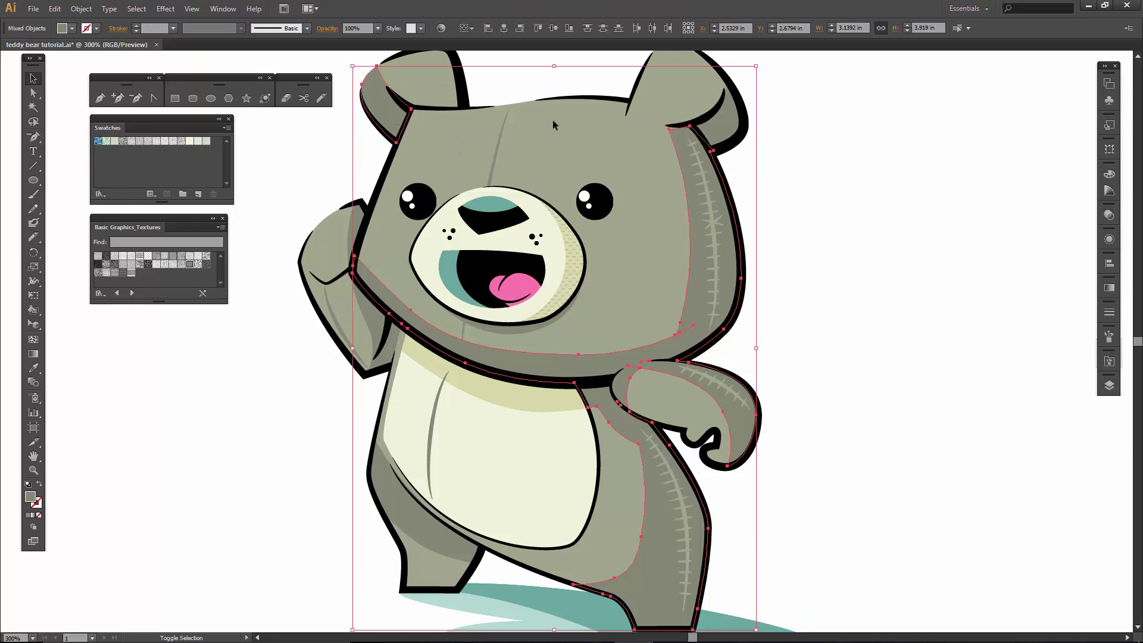
left_click(1109, 385)
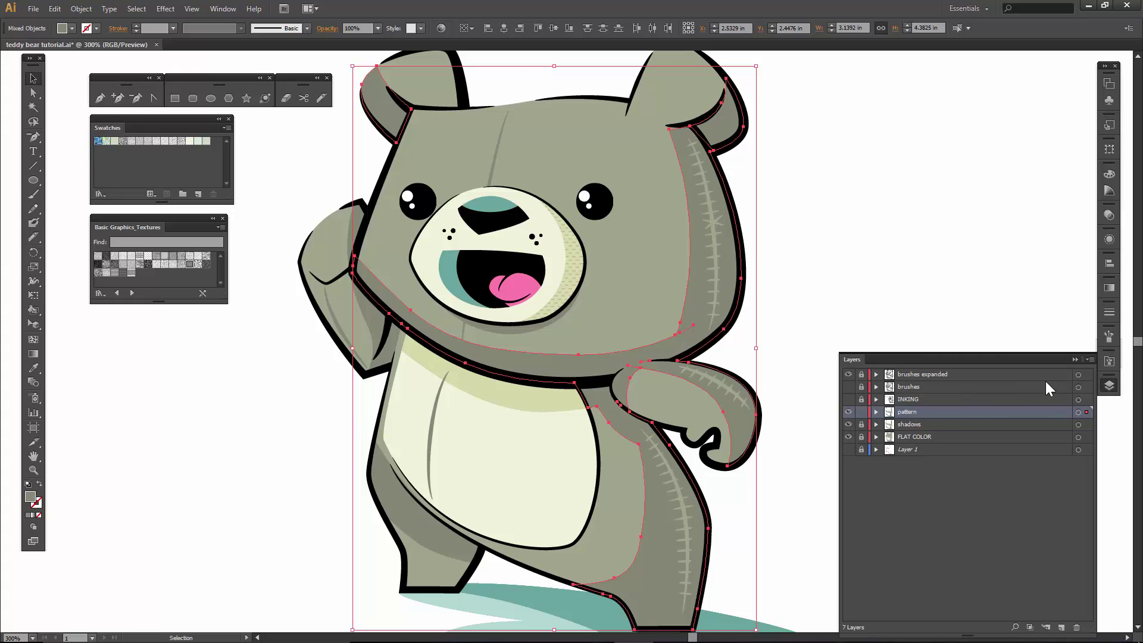
left_click(1073, 358)
left_click(441, 550, "shift")
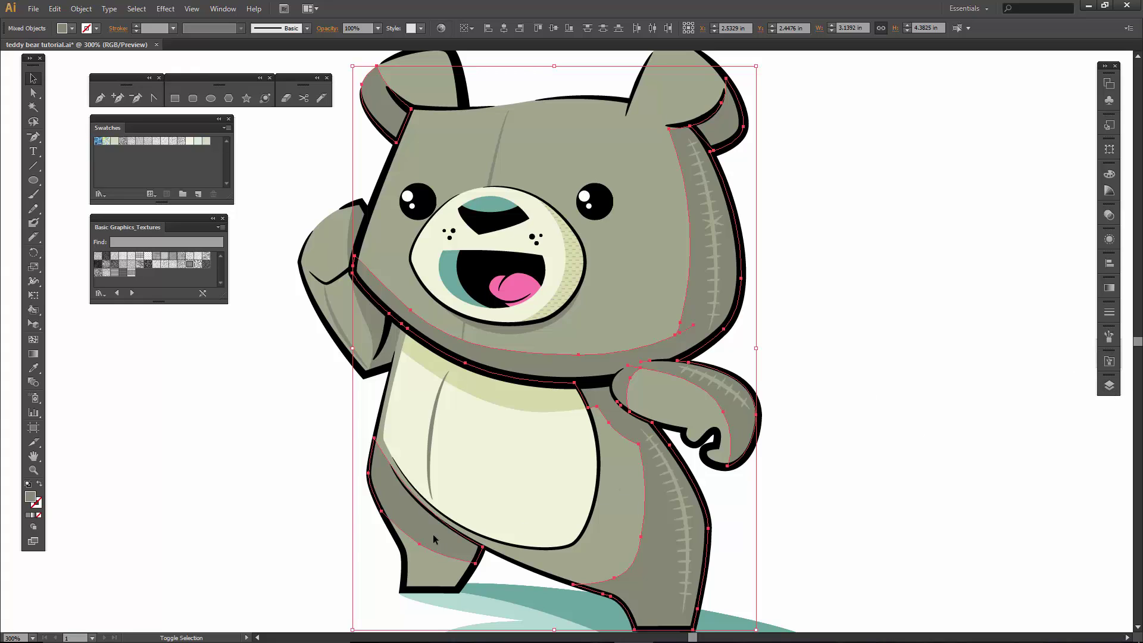
left_click(383, 346, "shift")
left_click(380, 332, "shift")
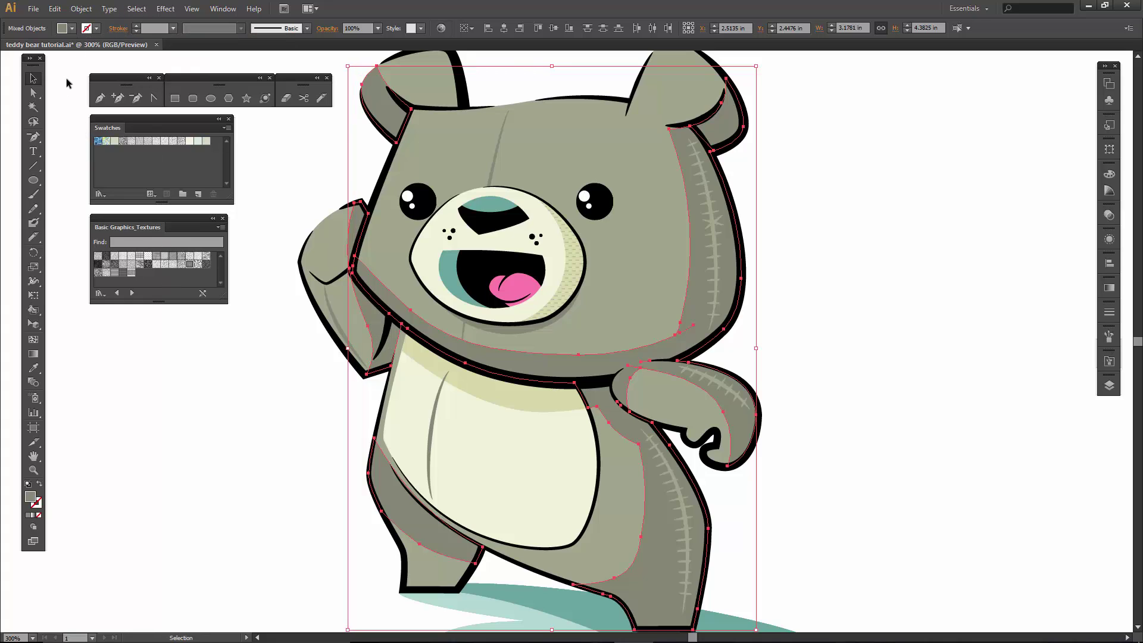
left_click(72, 29)
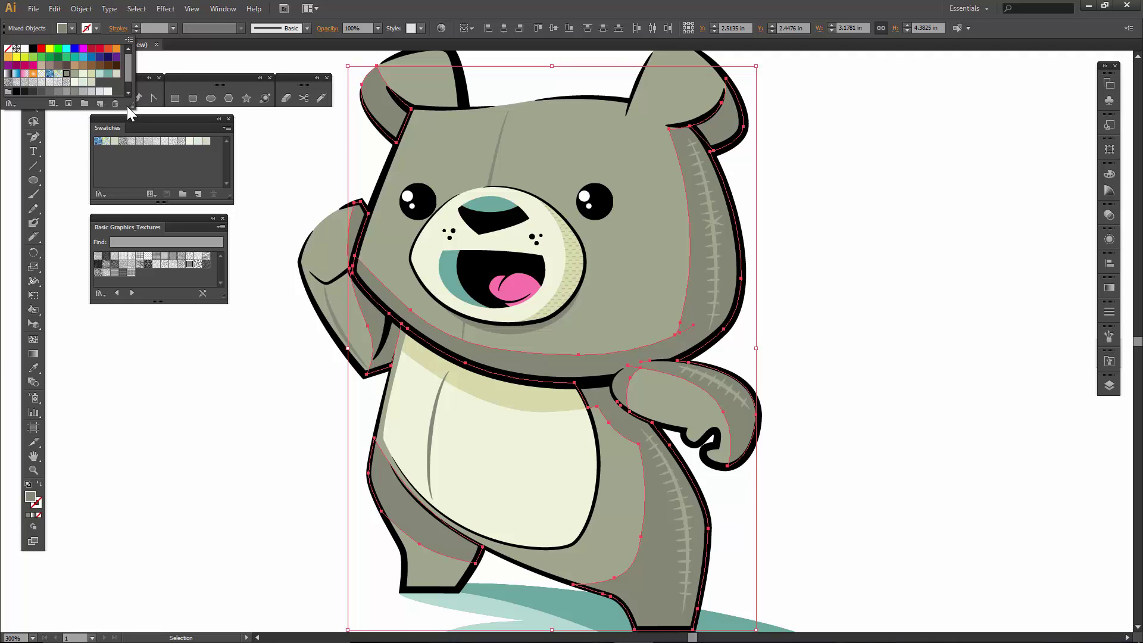
left_click_drag(129, 105, 135, 145)
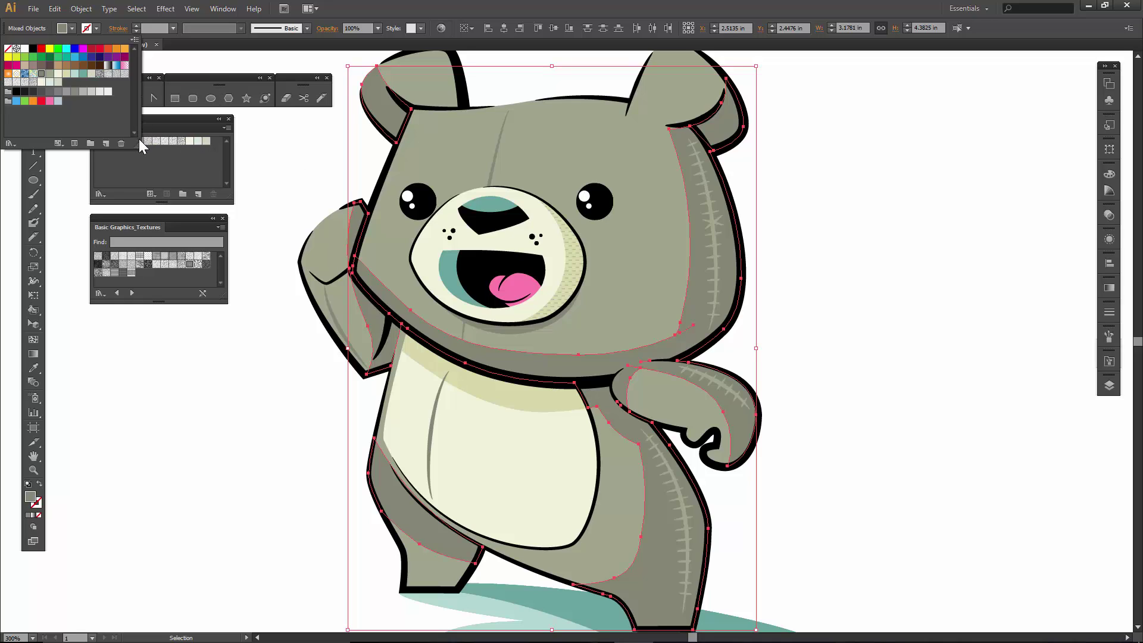
left_click_drag(140, 146, 142, 110)
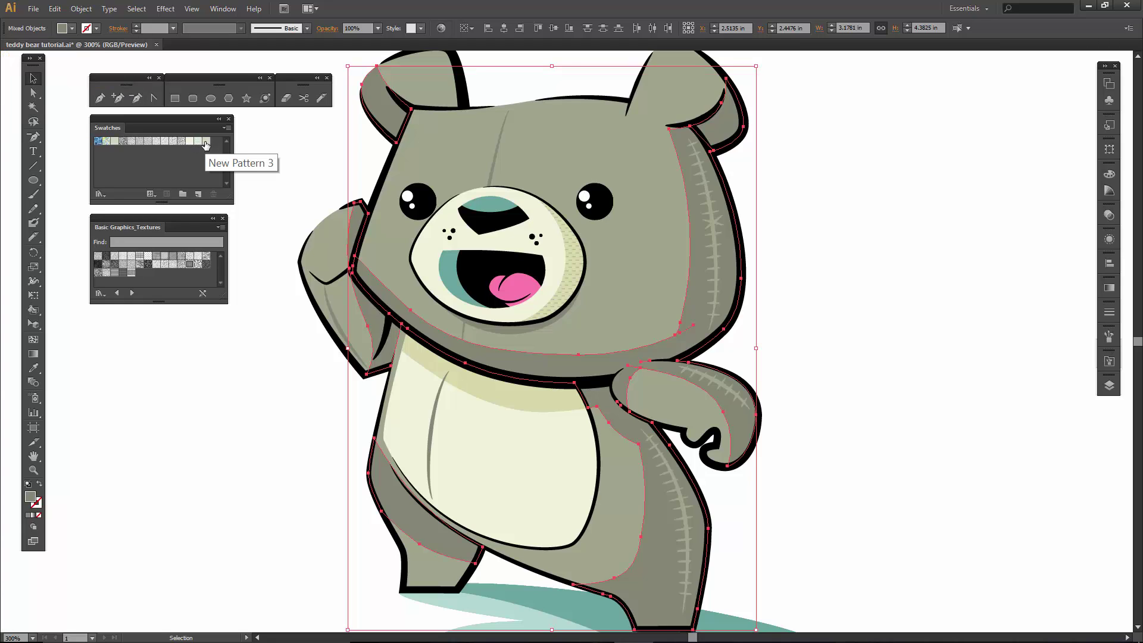
- Fill the selected grey shadows with New Pattern and the cream chest and muzzle shadows with New Pattern 3
left_click(189, 142)
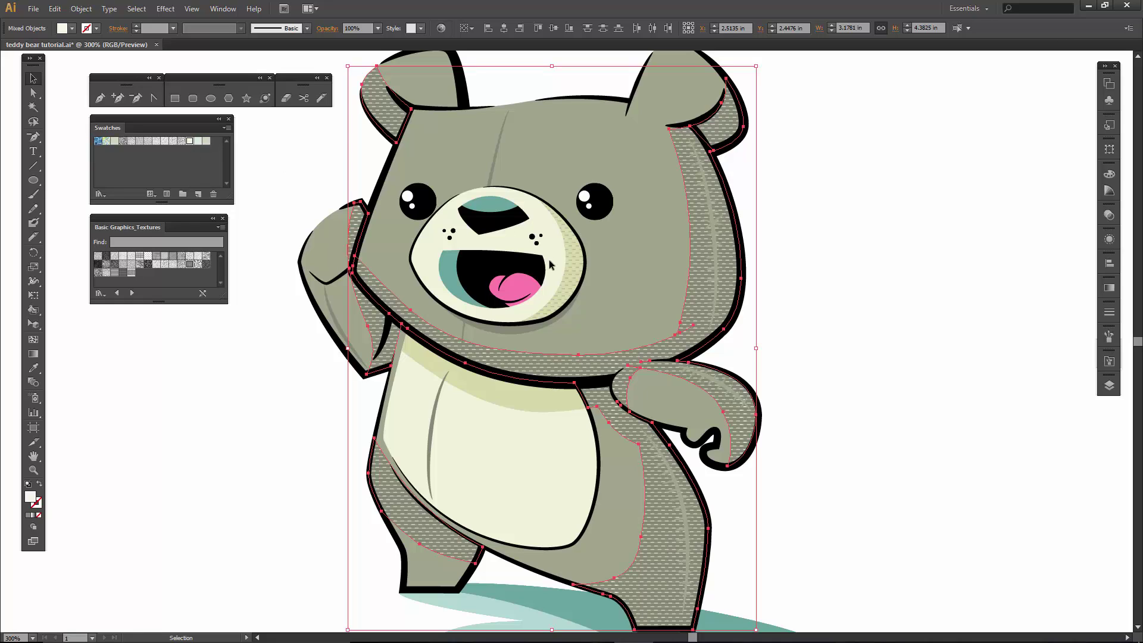
left_click(506, 399)
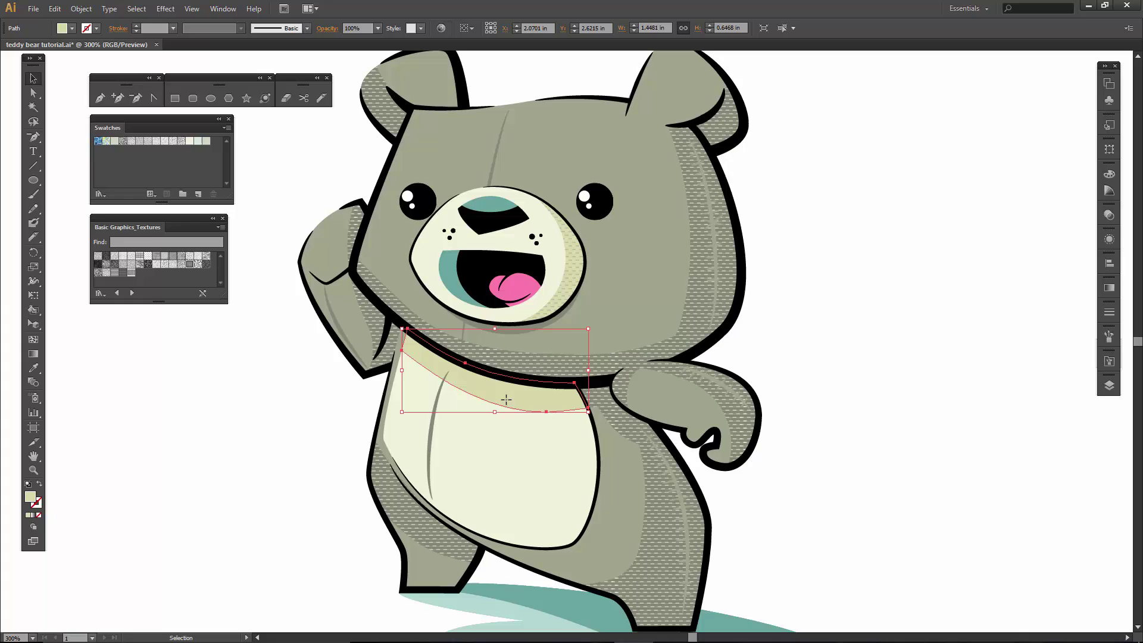
left_click(586, 266, "shift")
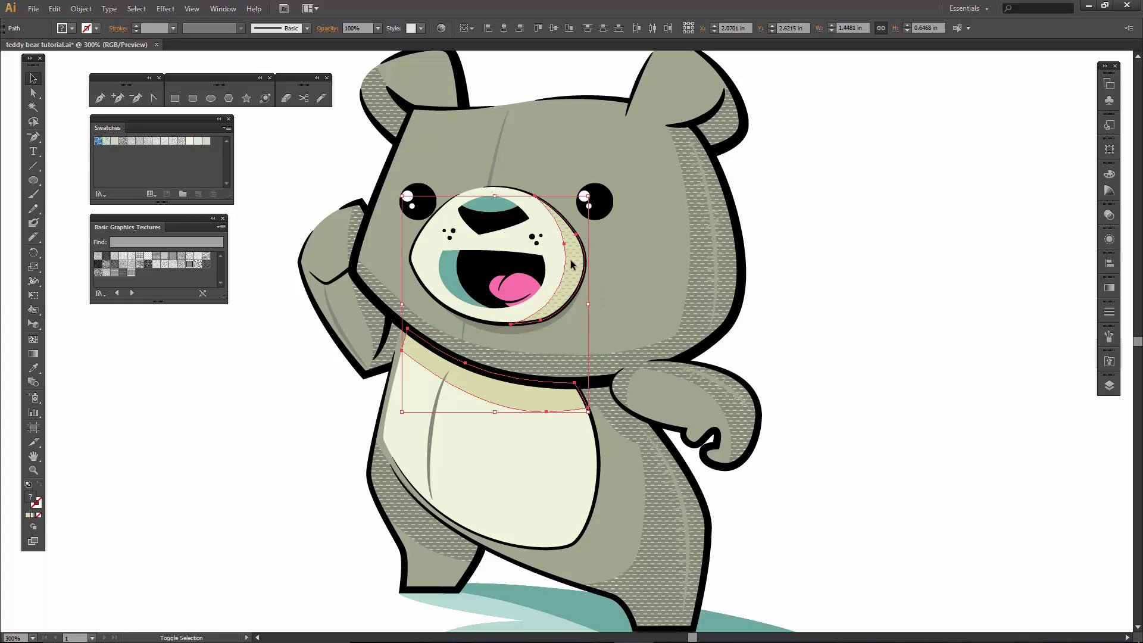
left_click(199, 143)
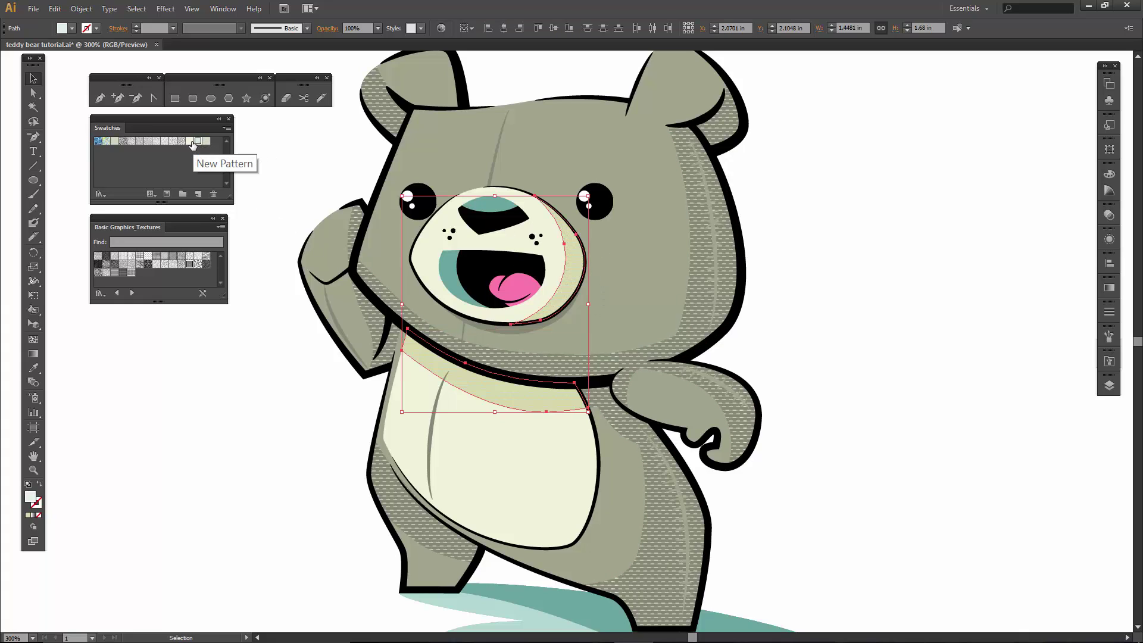
left_click(190, 141)
left_click(205, 142)
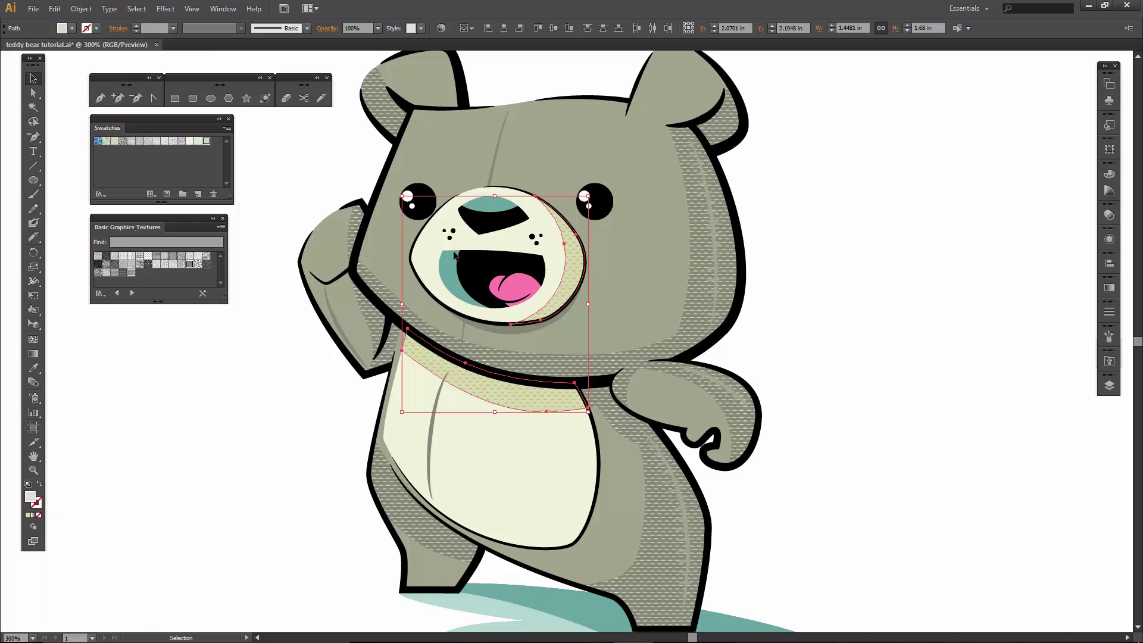
- Fill the dark teal ground shadow beneath the bear with New Pattern 2 and deselect it
scroll(451, 277, "down", 2)
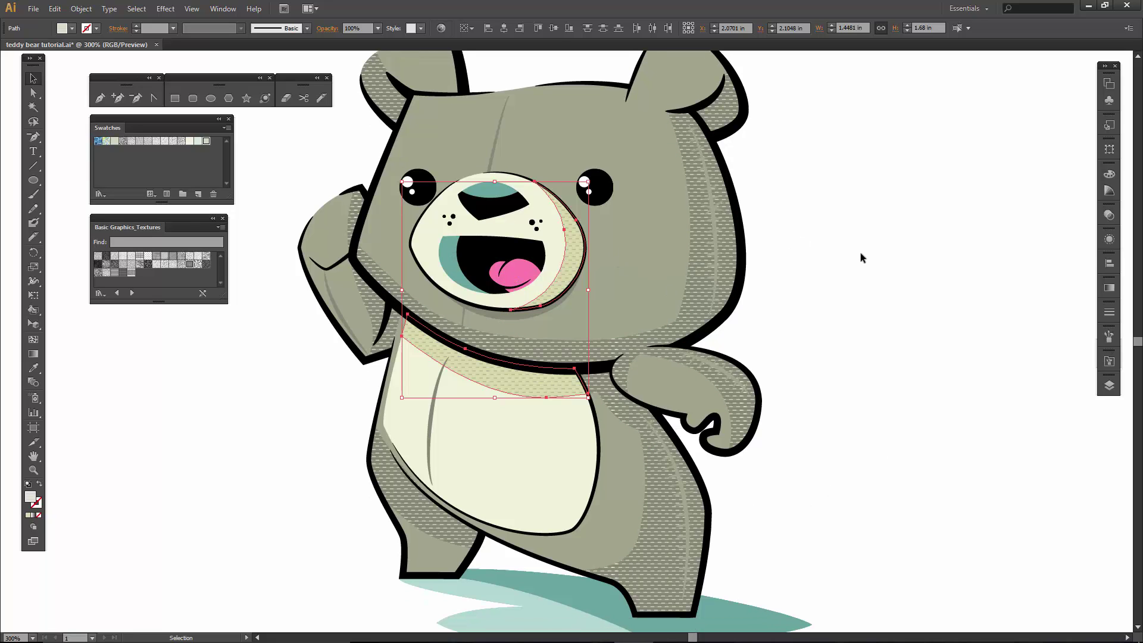
left_click(861, 257)
scroll(792, 512, "down", 2)
left_click(736, 602)
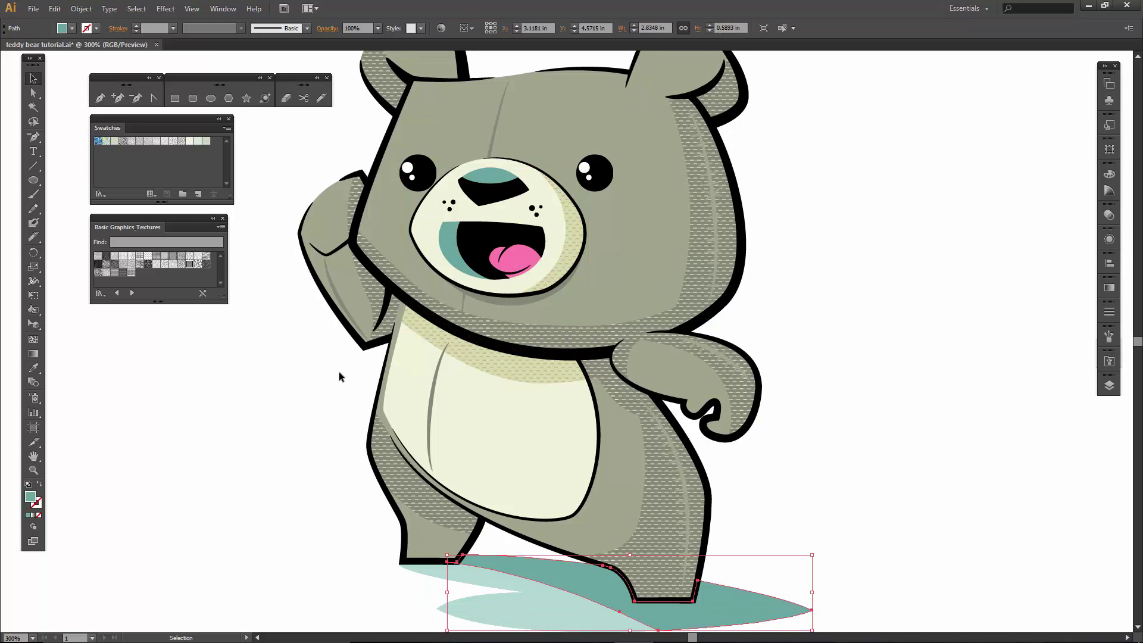
left_click(198, 141)
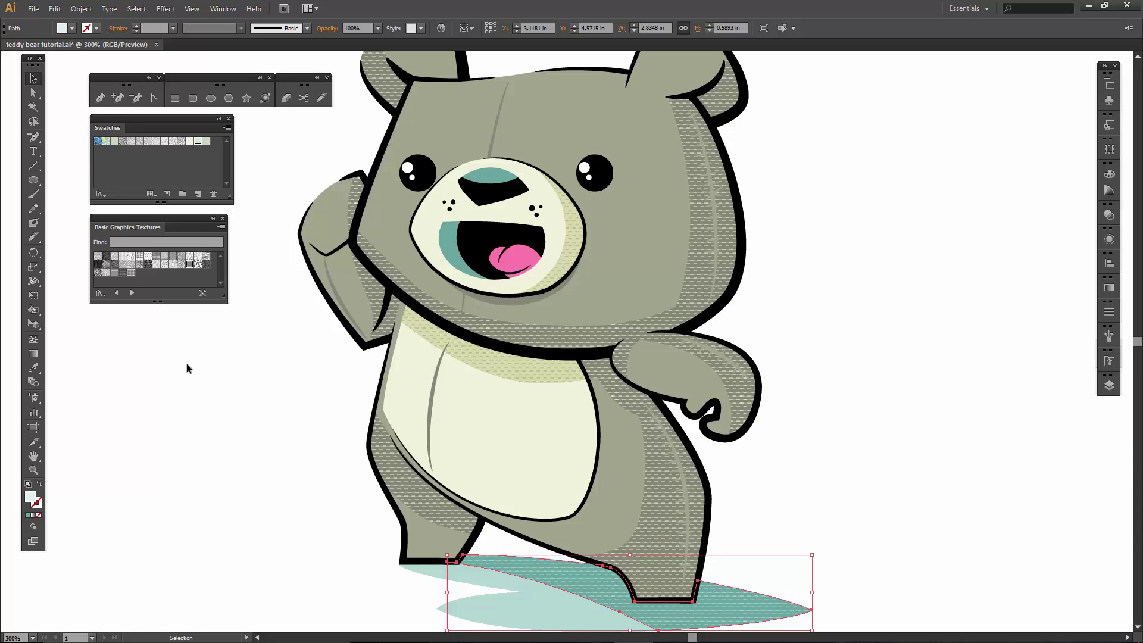
left_click(177, 407)
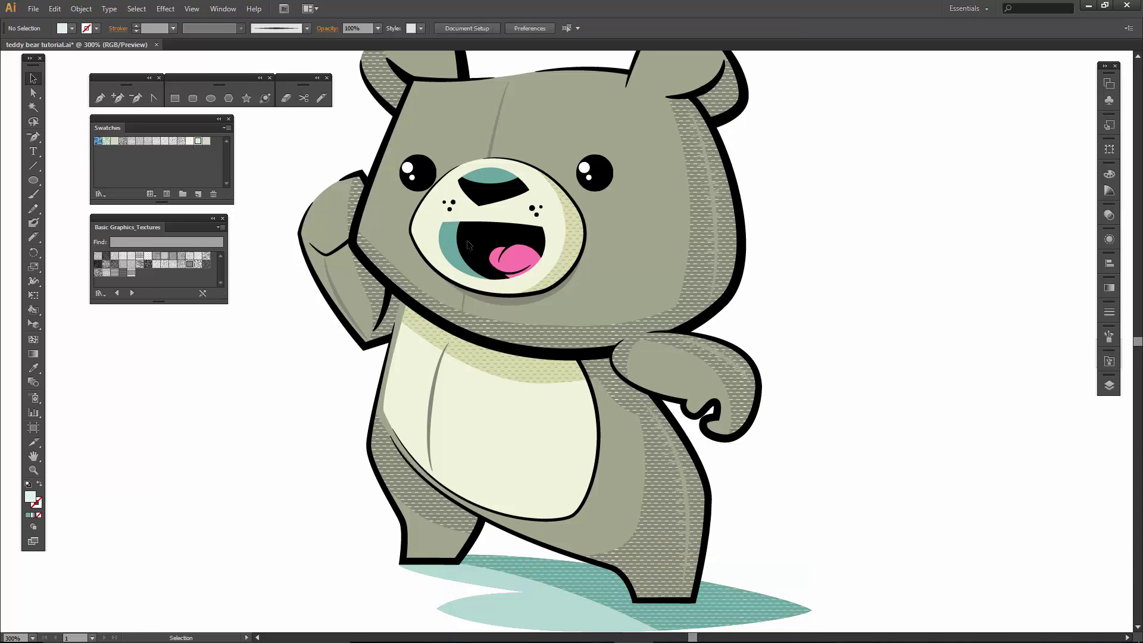
- Select the grey dash-patterned shadows on the head, body, leg, arms and one ear
scroll(834, 316, "up", 1)
scroll(831, 316, "up", 2)
scroll(831, 316, "up", 2)
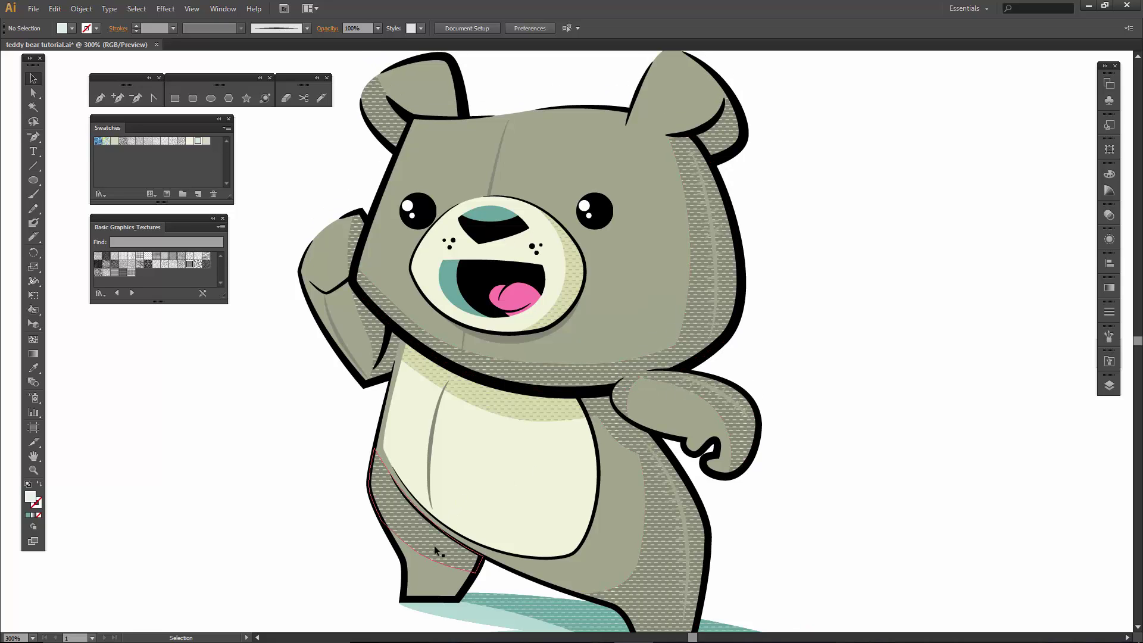
left_click(453, 544)
left_click(666, 548, "shift")
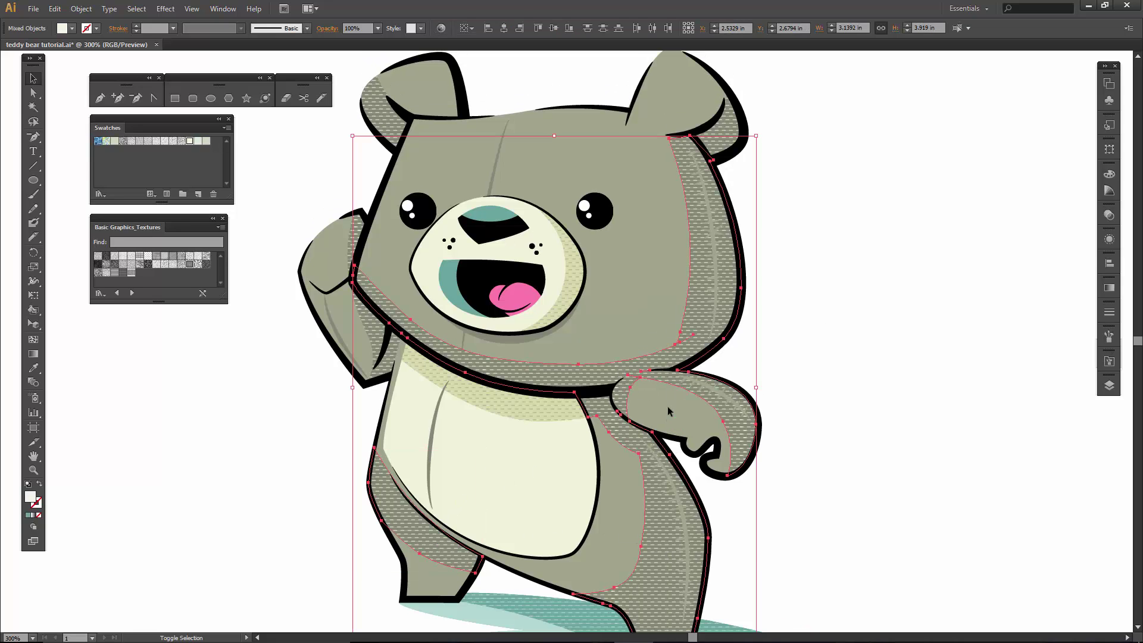
left_click(380, 126, "shift")
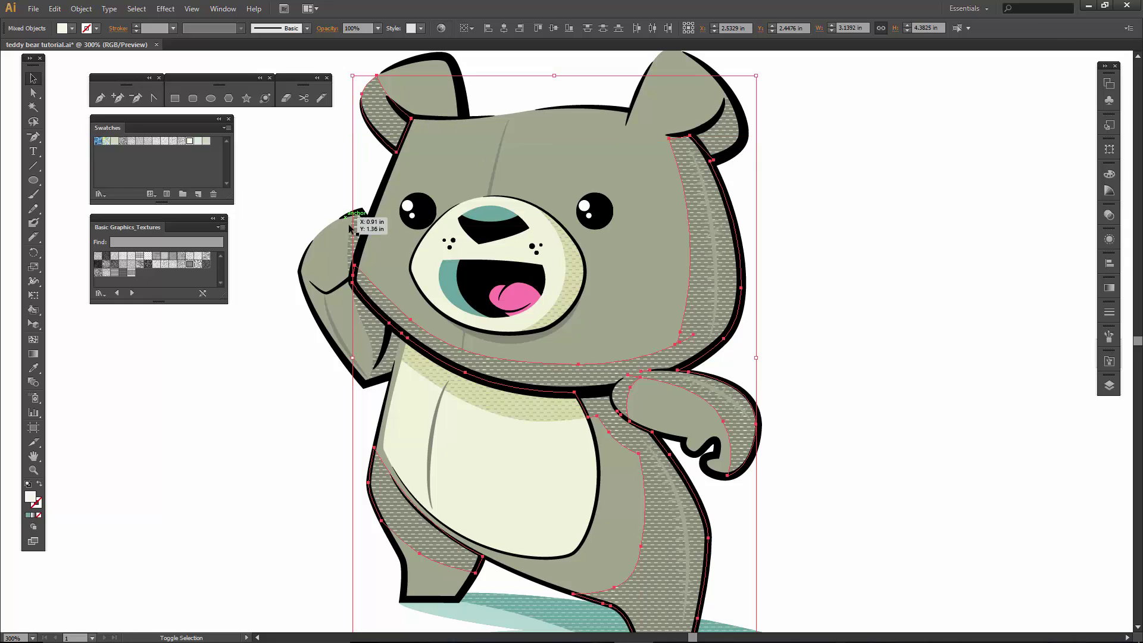
left_click(350, 232, "shift")
scroll(785, 306, "down", 1)
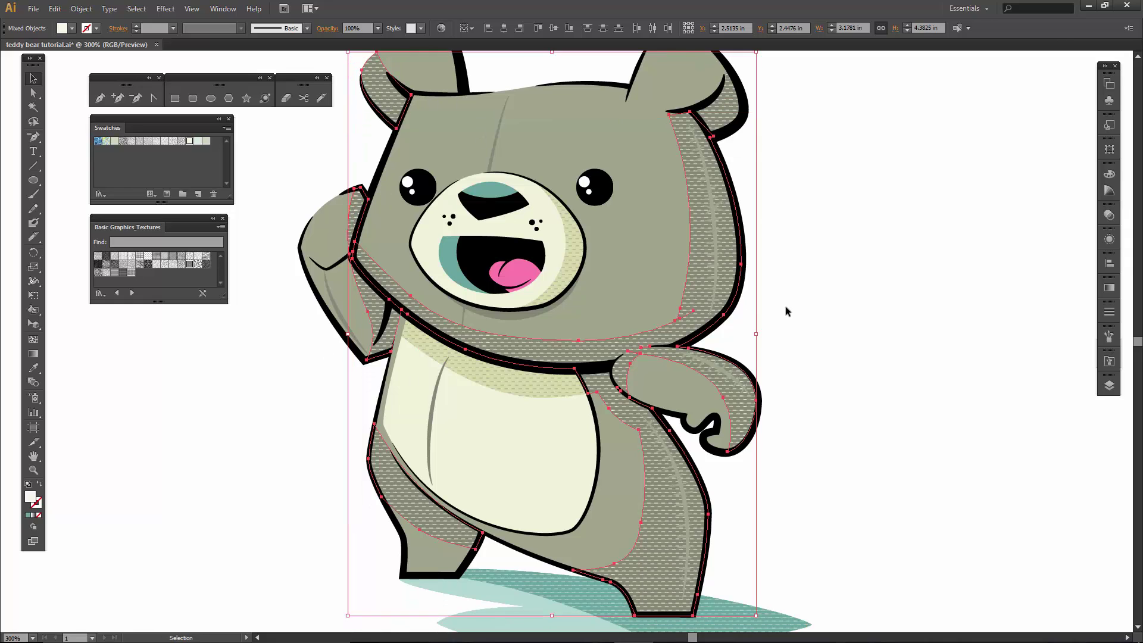
- Target the entire pattern layer and set its opacity to 80%
left_click(1108, 386)
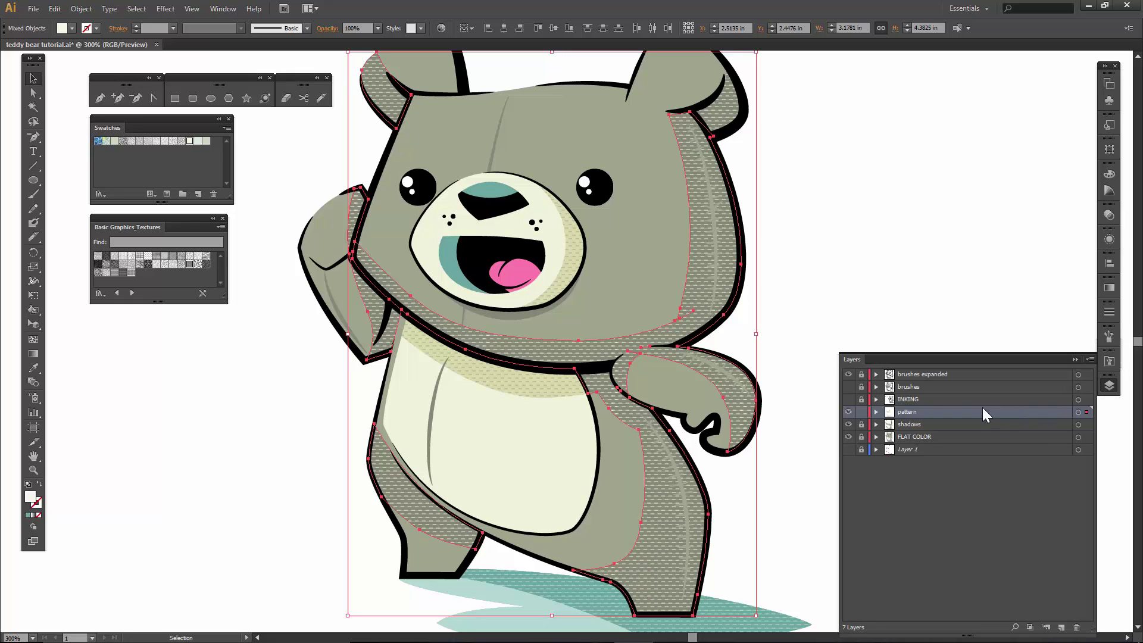
left_click(1078, 411)
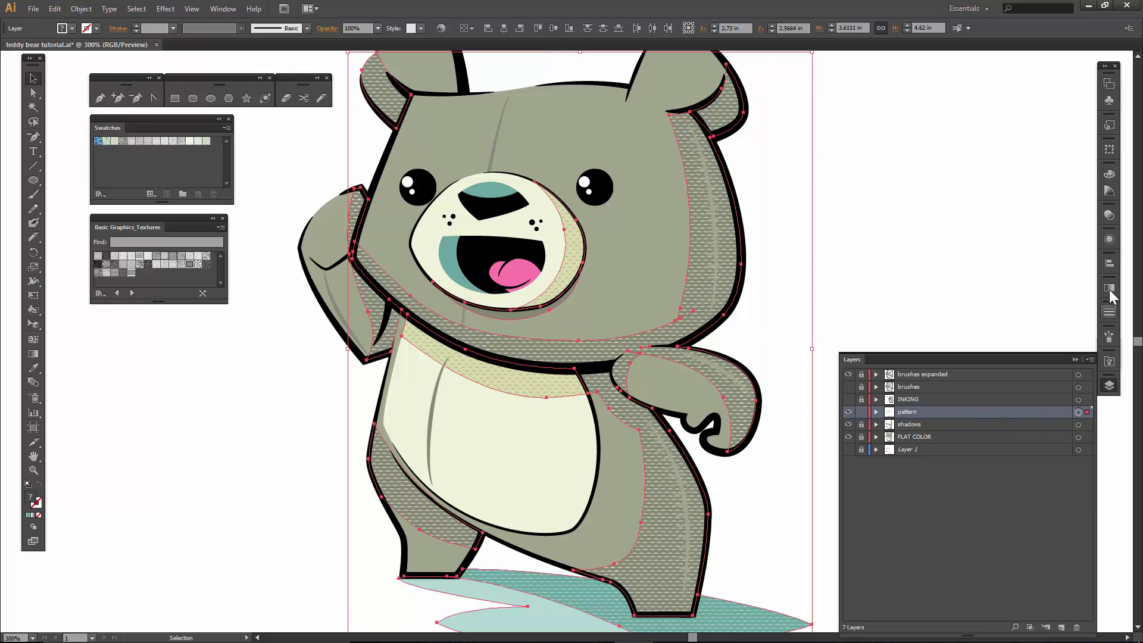
left_click(1109, 217)
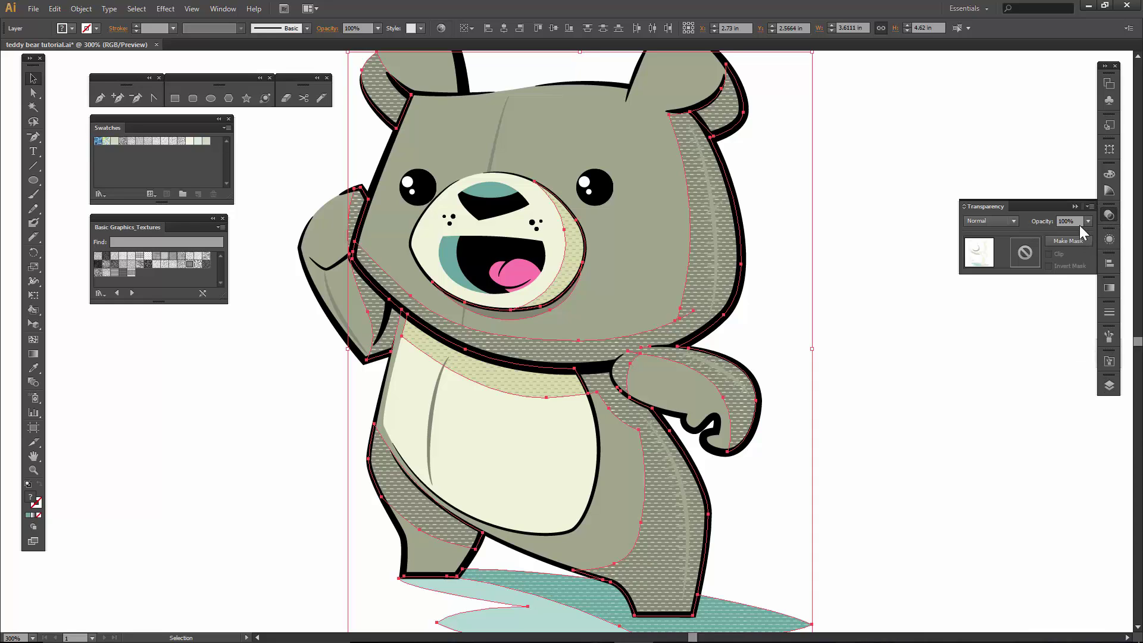
left_click(1088, 221)
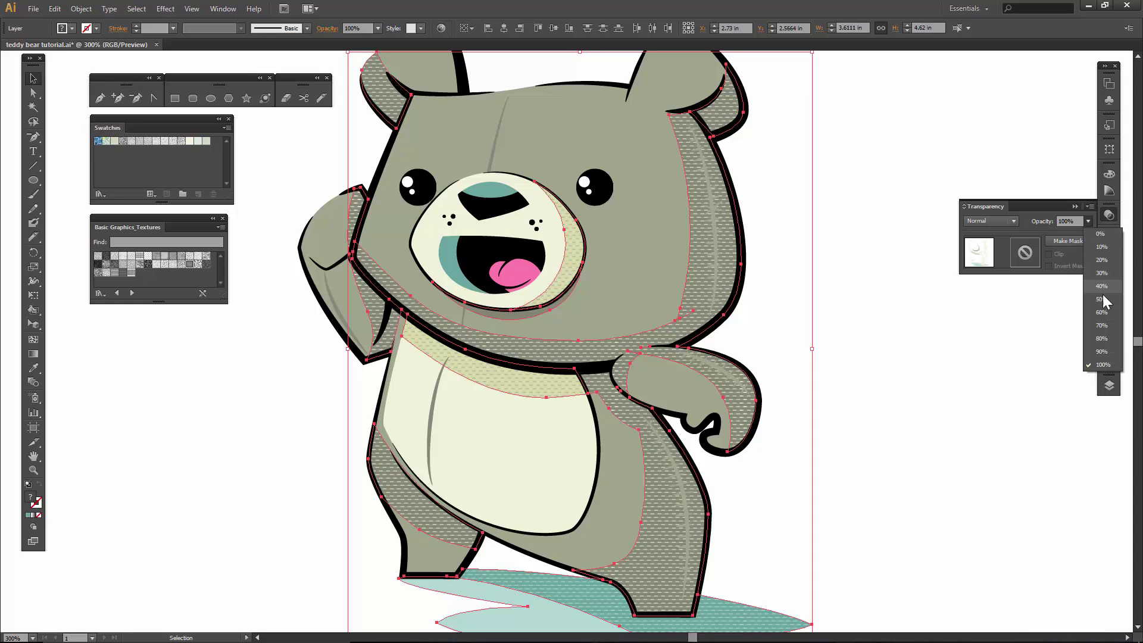
left_click(1096, 338)
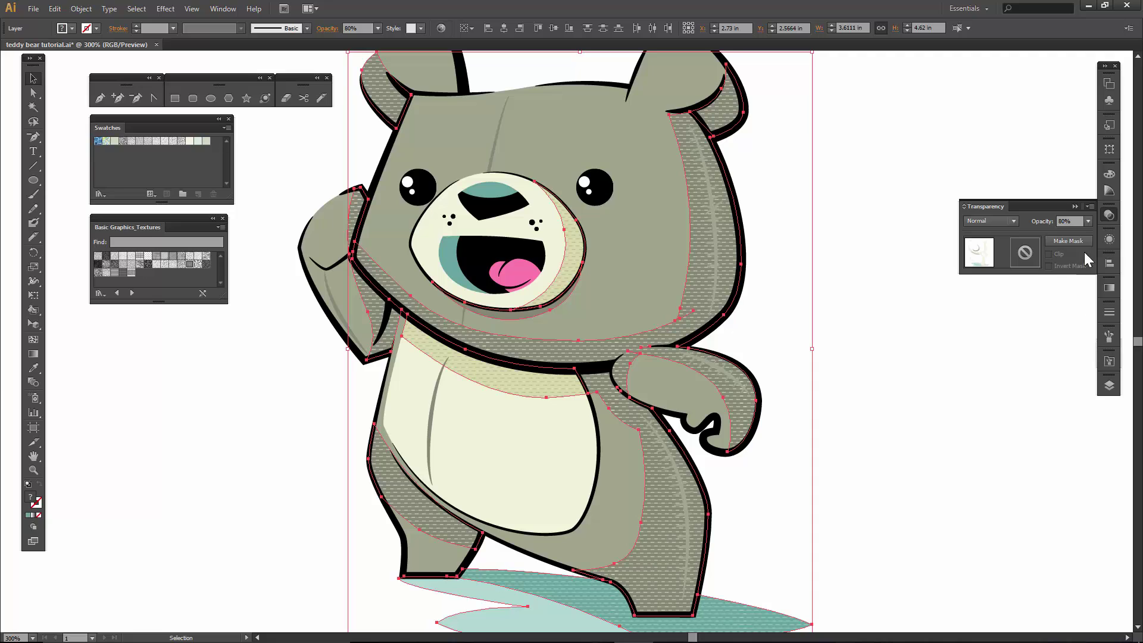
- Try 40% opacity on the pattern layer, then settle on 30% and deselect the artwork
left_click(1088, 221)
key("Escape")
left_click(1089, 222)
left_click(1100, 287)
left_click(1087, 222)
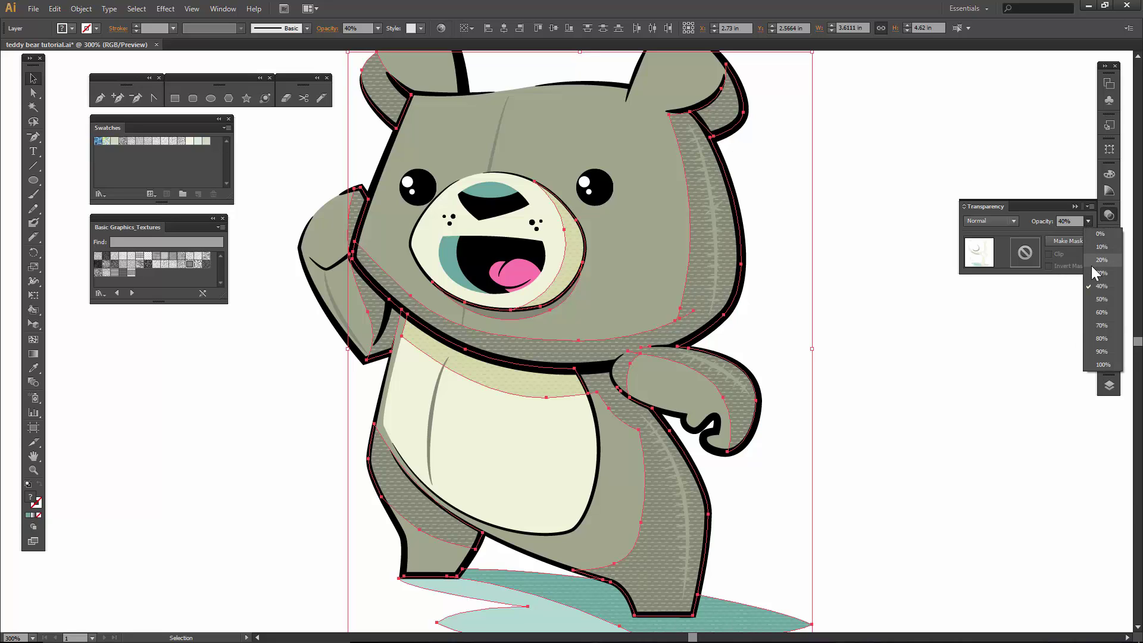
left_click(1092, 272)
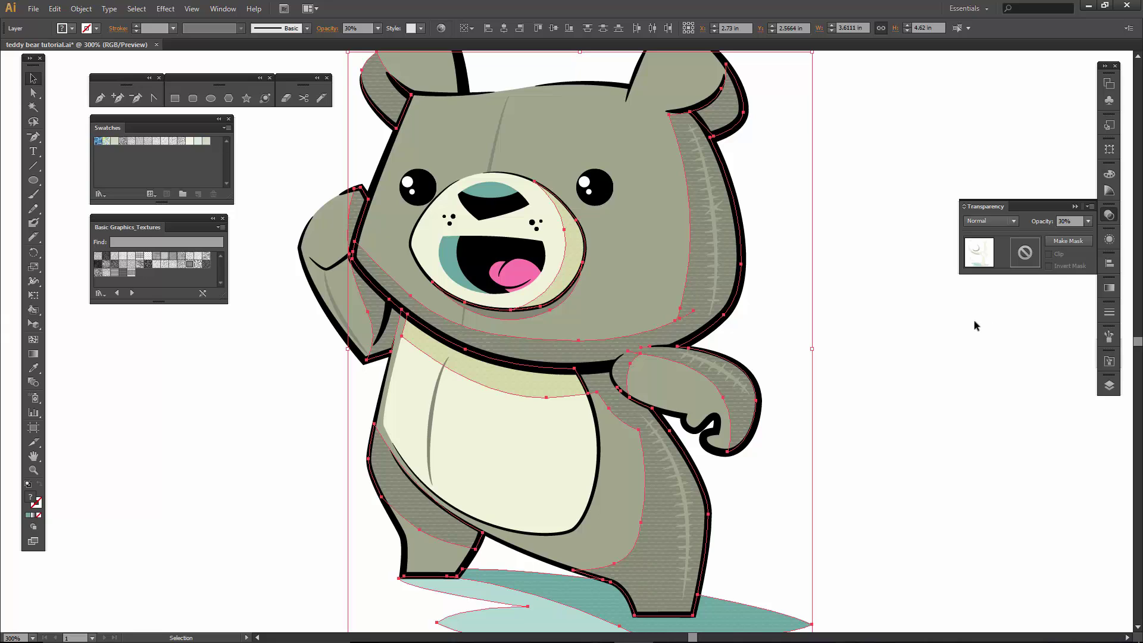
left_click(942, 323)
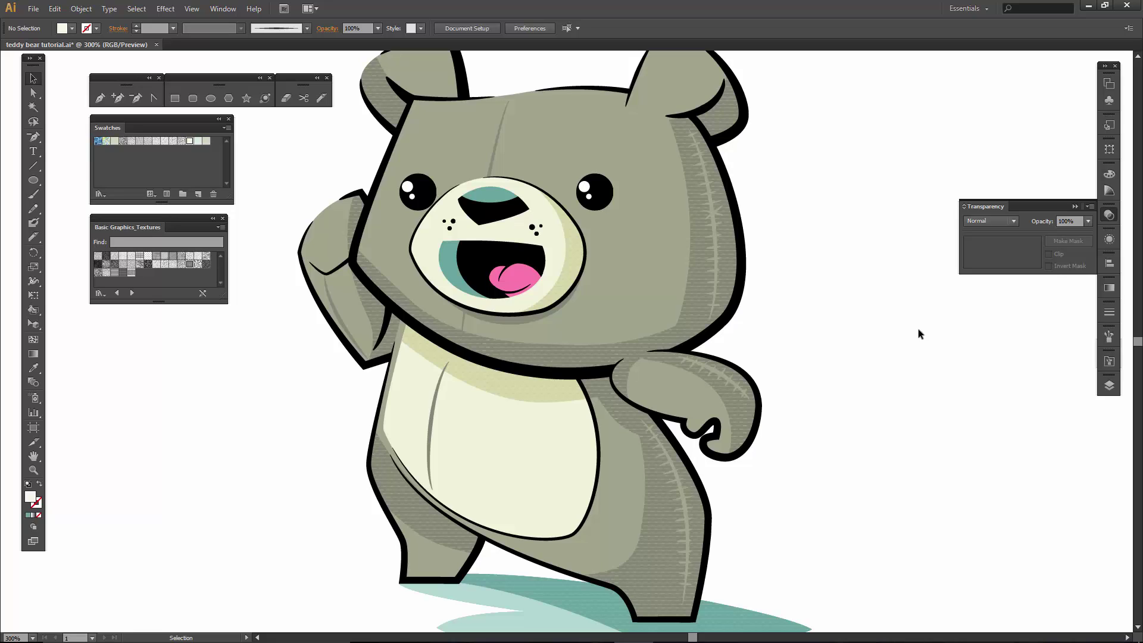
key("ctrl+minus")
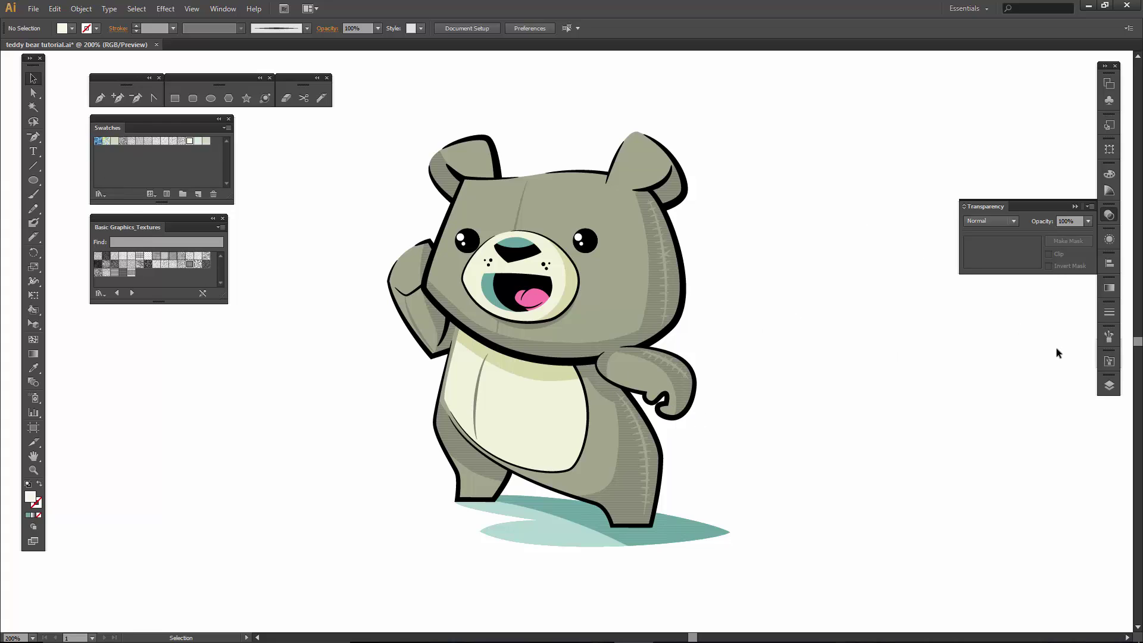
left_click(1076, 206)
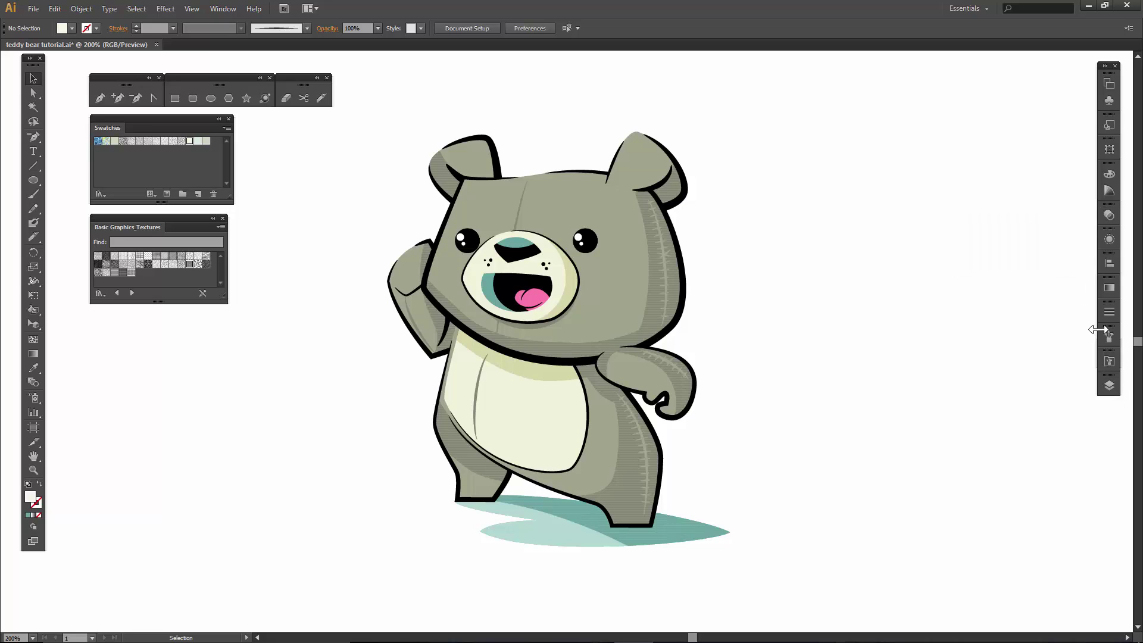
- Add a new layer and place it directly below the FLAT COLOR layer, with the Ellipse tool ready
left_click(1109, 385)
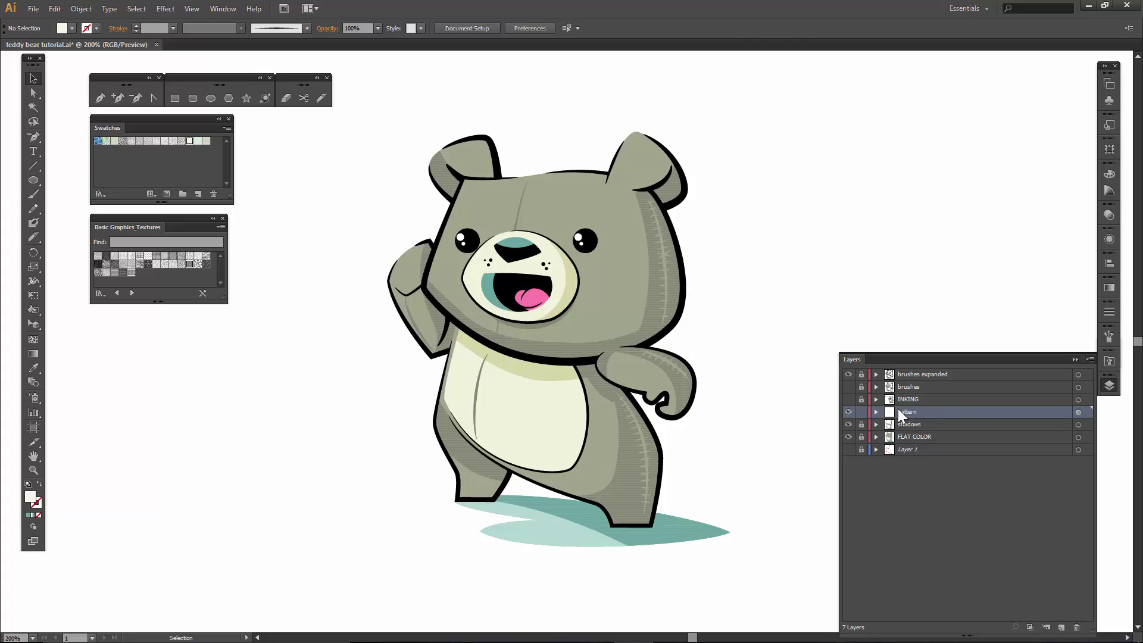
left_click(37, 179)
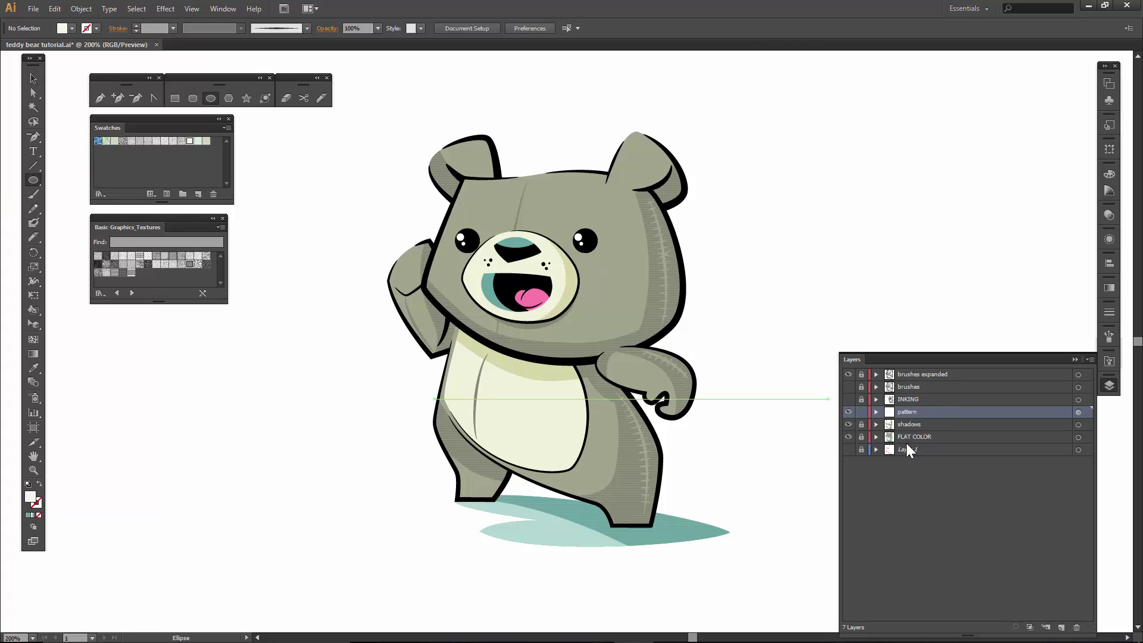
left_click(1061, 627)
left_click_drag(913, 411, 923, 455)
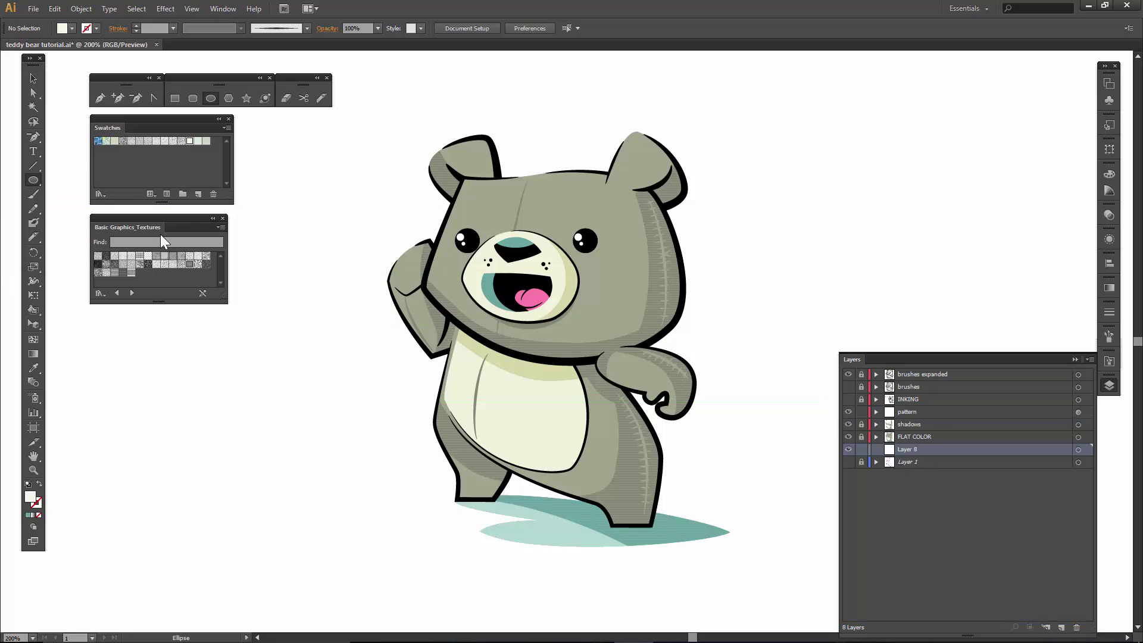
- Draw a circle about 3.96 in across behind the bear's head and nudge it up to about Y 1.77 in
left_click_drag(606, 296, 714, 462)
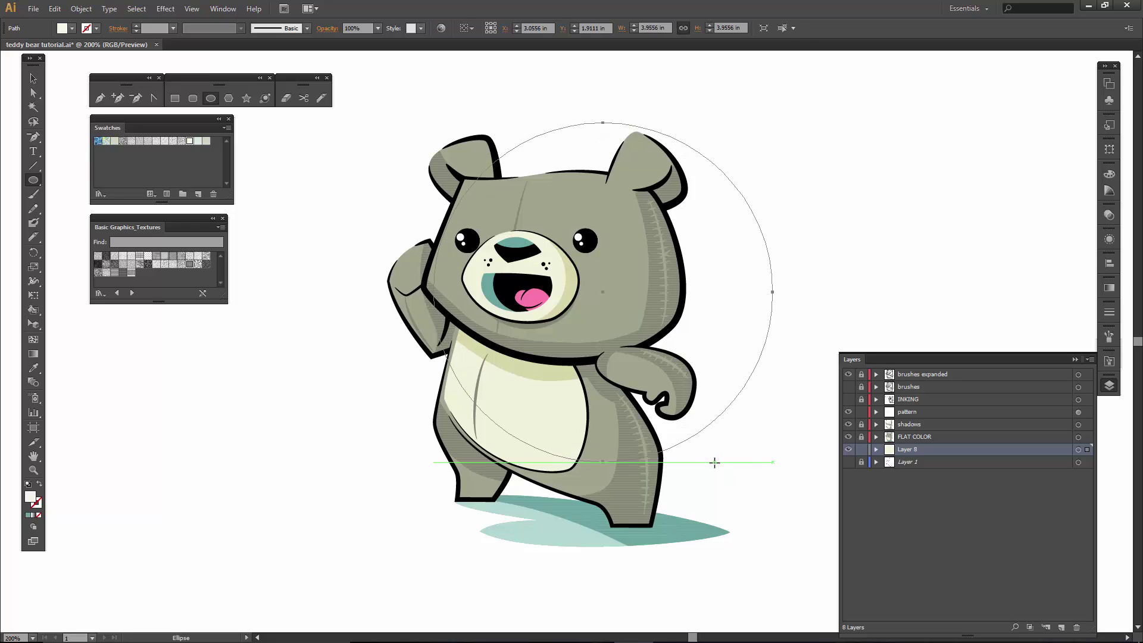
key("Up")
key("Up")
key("Up")
key("Up")
key("Up")
key("Up")
key("Up")
key("Up")
key("Up")
key("Up")
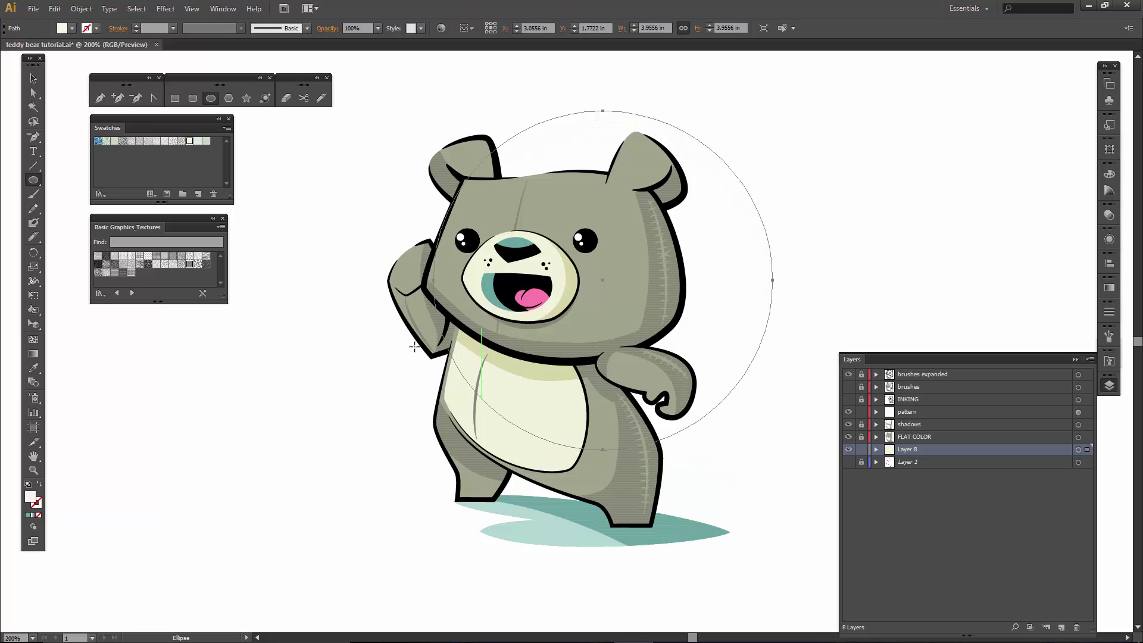
- Fill the background circle with the light teal swatch and deselect it
left_click(71, 28)
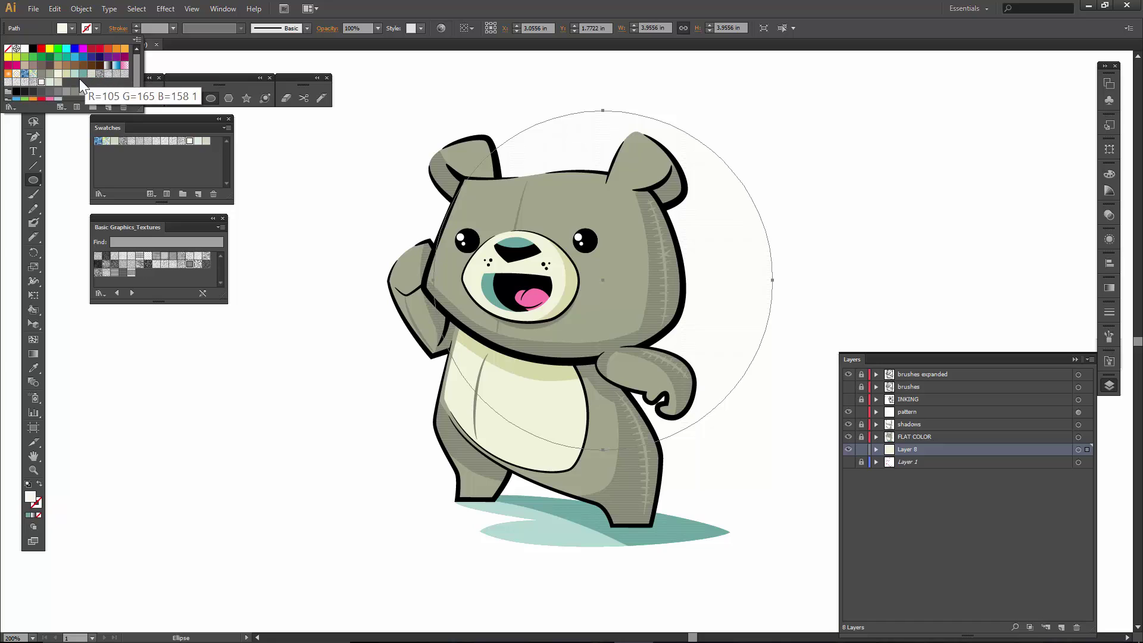
left_click(74, 76)
key("Escape")
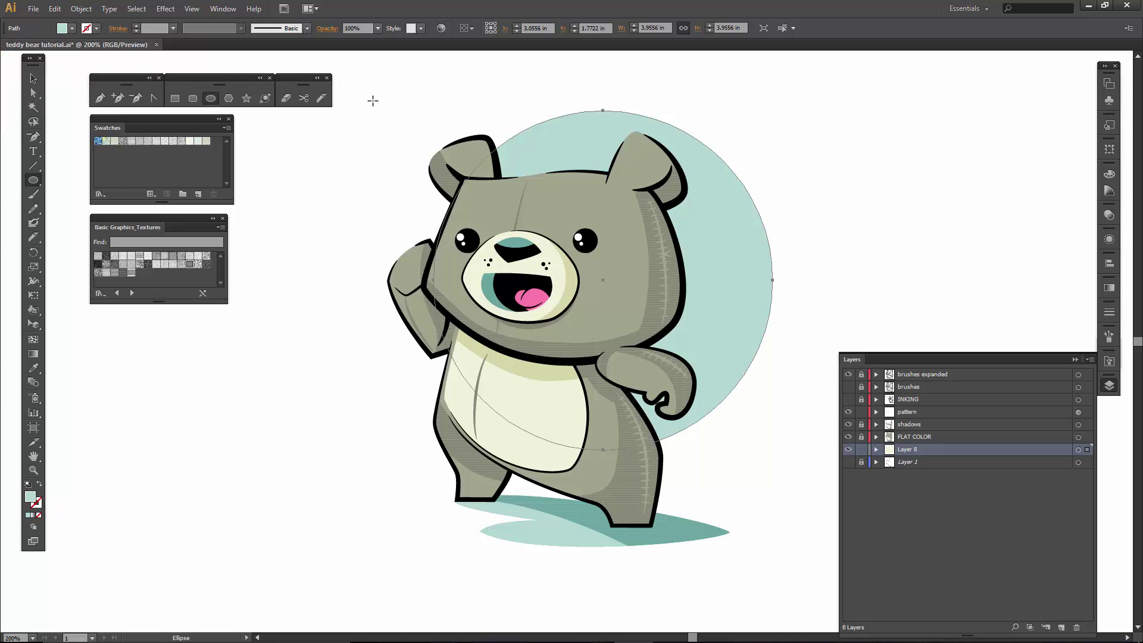
key("v")
left_click(401, 91)
- Duplicate the teal circle up and to the right, centred at about X 5 in, Y 1.41 in
key("a")
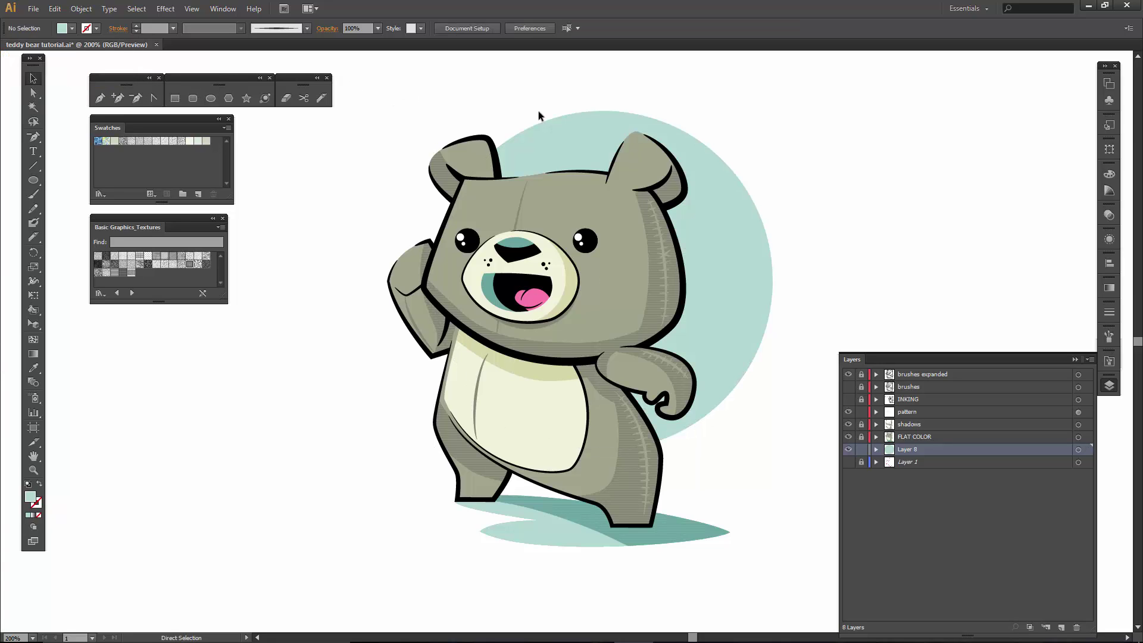
left_click(753, 226)
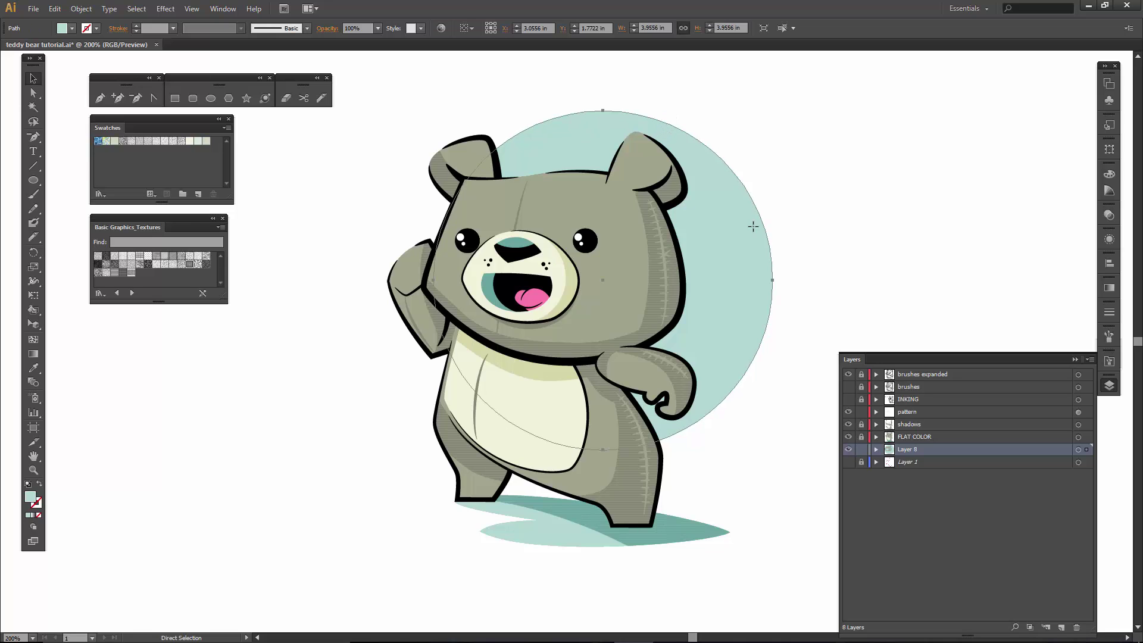
key("v")
left_click_drag(732, 253, 896, 223)
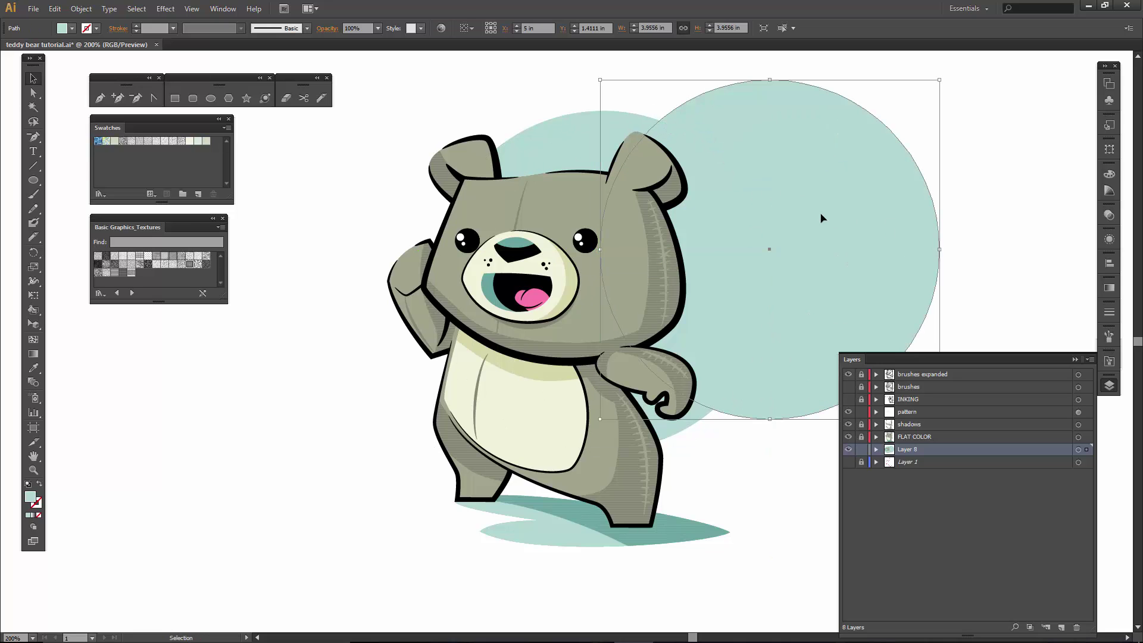
- Try additional overlapping copies of the teal circle beside the bear, then undo them
left_click_drag(822, 219, 910, 309)
left_click_drag(869, 243, 735, 165)
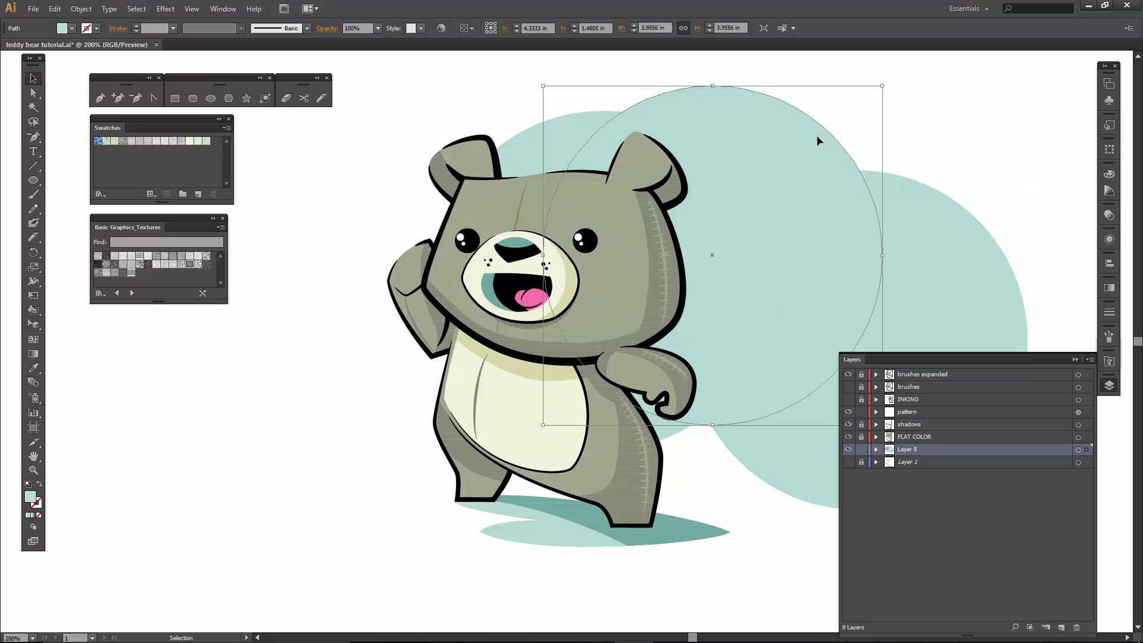
left_click_drag(818, 140, 826, 147)
key("ctrl+z")
key("ctrl+z")
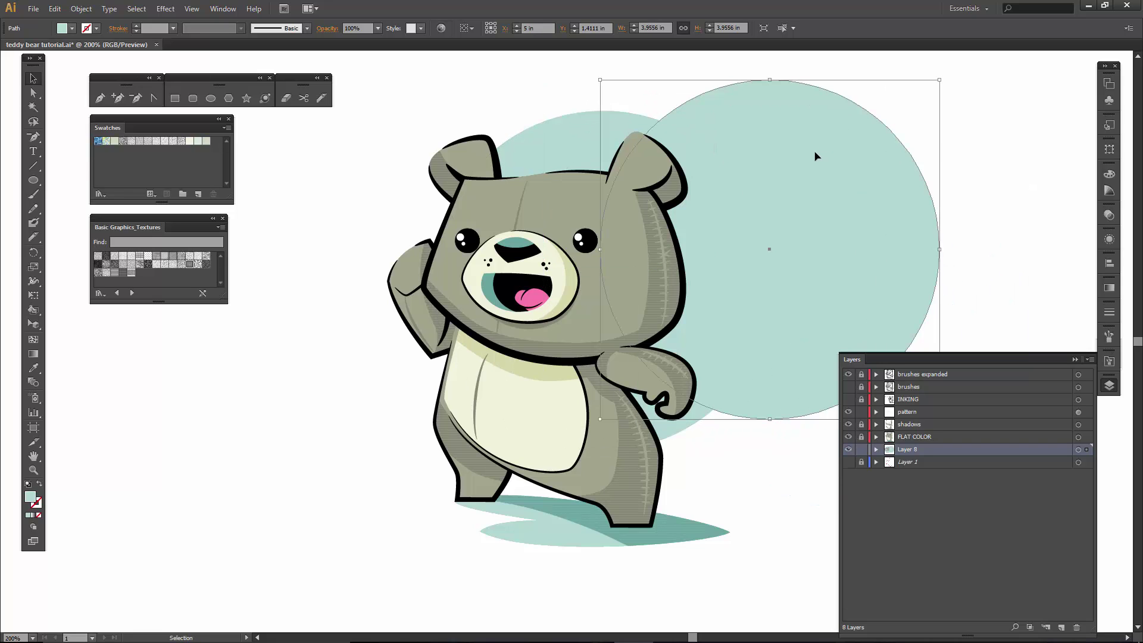
- Try one more copy of the teal circle to the upper right of the bear and undo the offset copies
key("ctrl+z")
left_click_drag(726, 255, 876, 234)
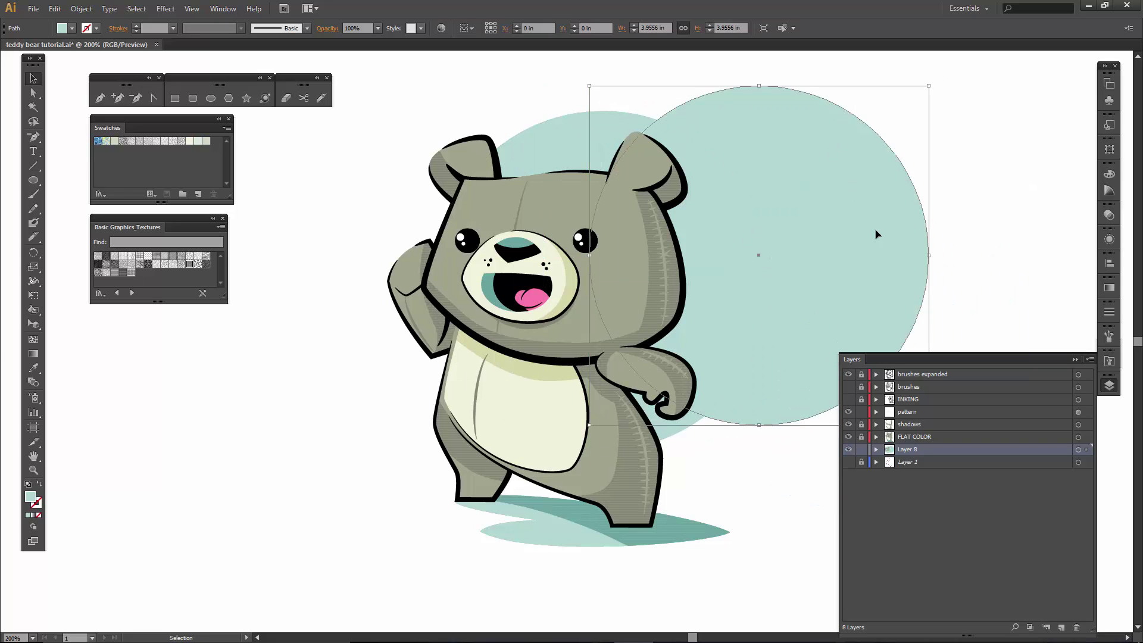
key("ctrl+z")
- Cut the background circle with the Knife tool along a bear-shaped shadow outline offset around the head and raised arm
left_click(321, 98)
mouse_move(487, 95)
left_mouse_down()
mouse_move(527, 156)
mouse_move(587, 156)
mouse_move(604, 118)
mouse_move(622, 107)
mouse_move(665, 126)
mouse_move(709, 208)
mouse_move(687, 223)
mouse_move(711, 259)
mouse_move(728, 340)
mouse_move(711, 358)
mouse_move(764, 413)
left_mouse_up()
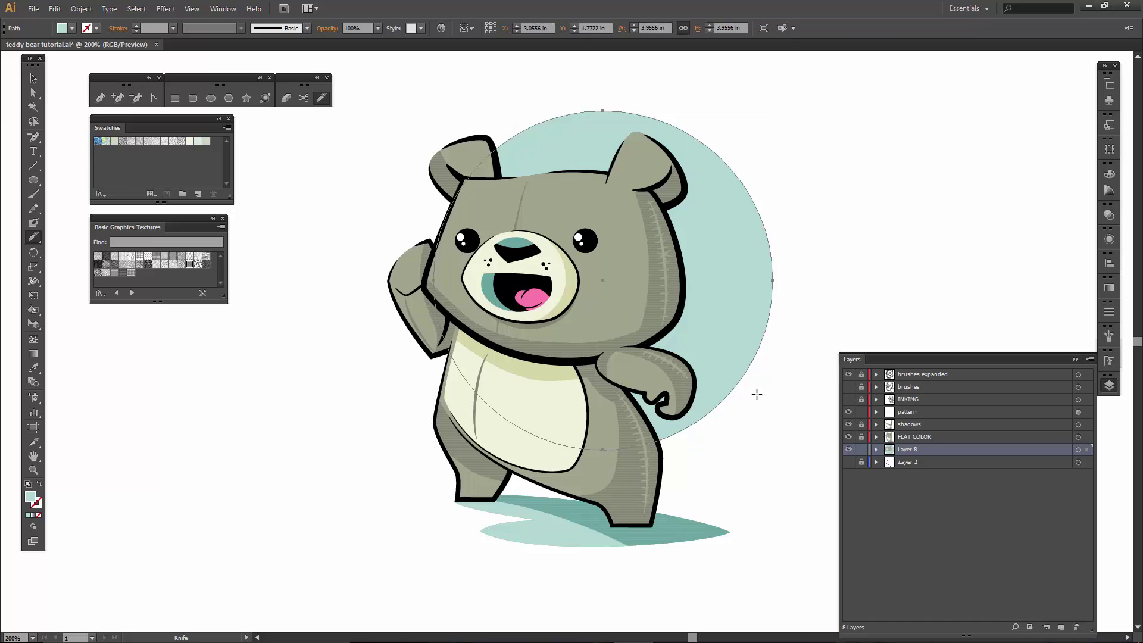
key("v")
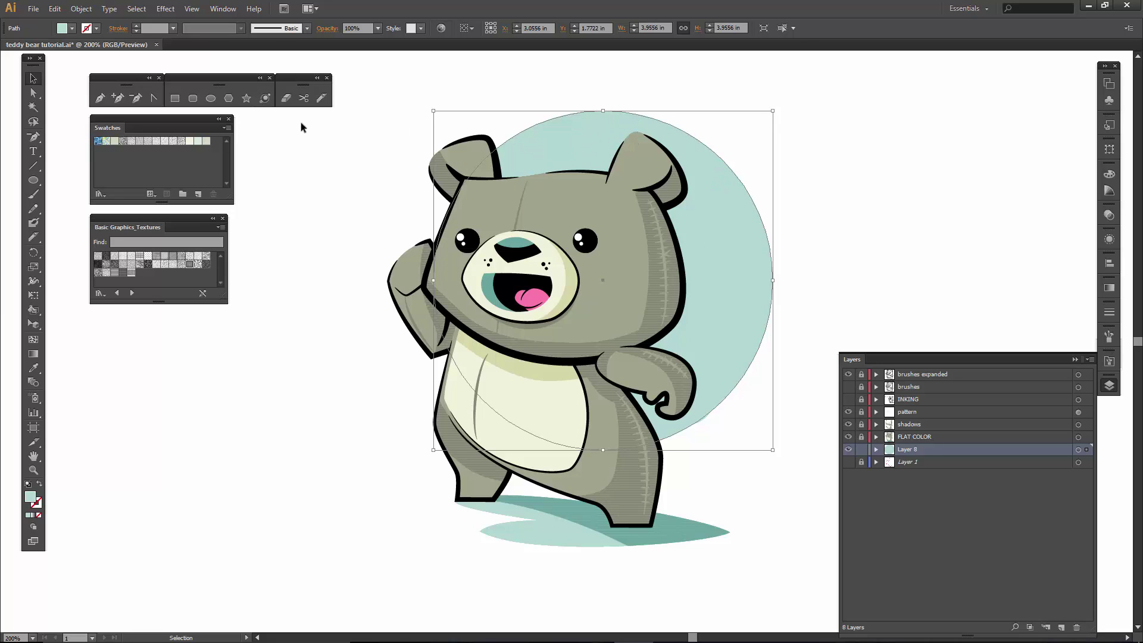
- Fill the bear's shadow shape on the background circle with the darker teal swatch
left_click(71, 31)
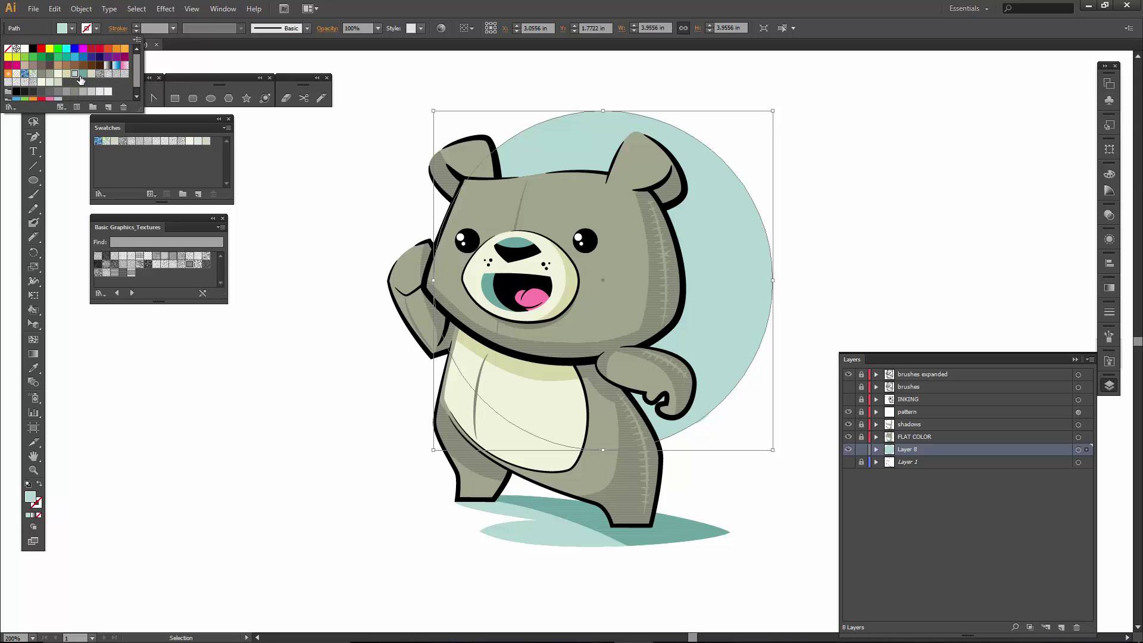
left_click(83, 73)
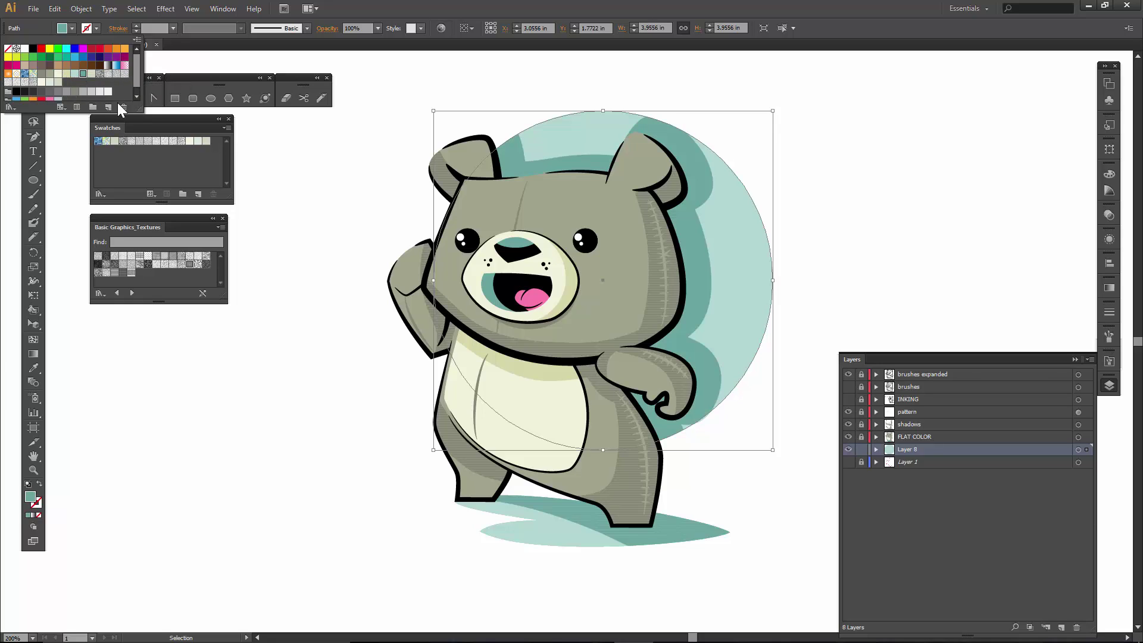
left_click(303, 269)
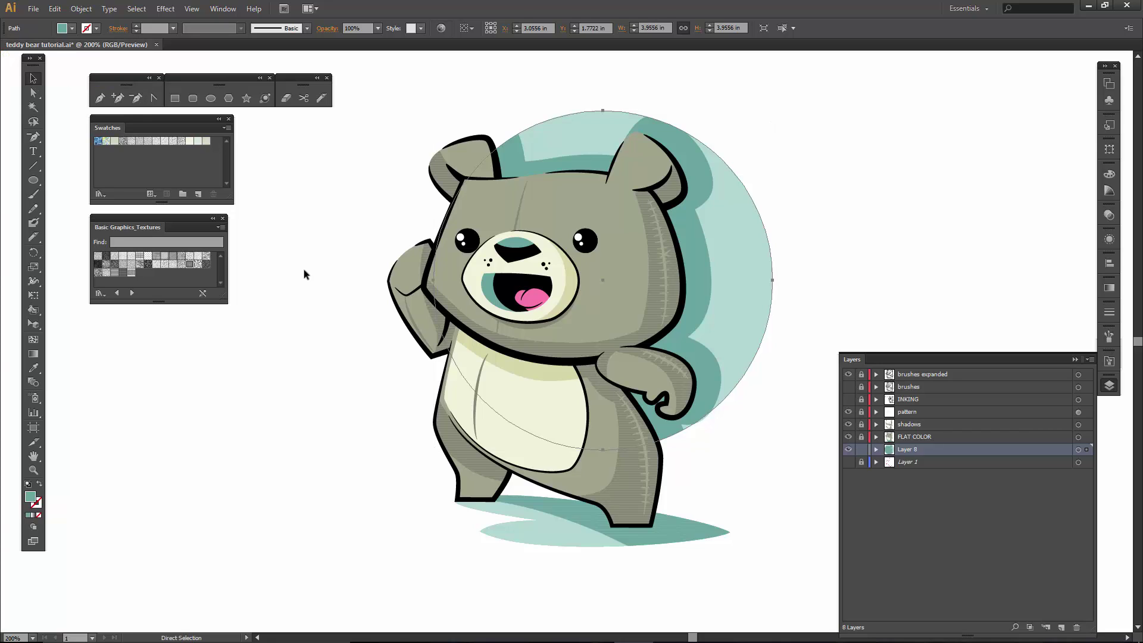
- Try moving the darker teal shape to either side of the bear, then undo the moves
left_click(497, 95)
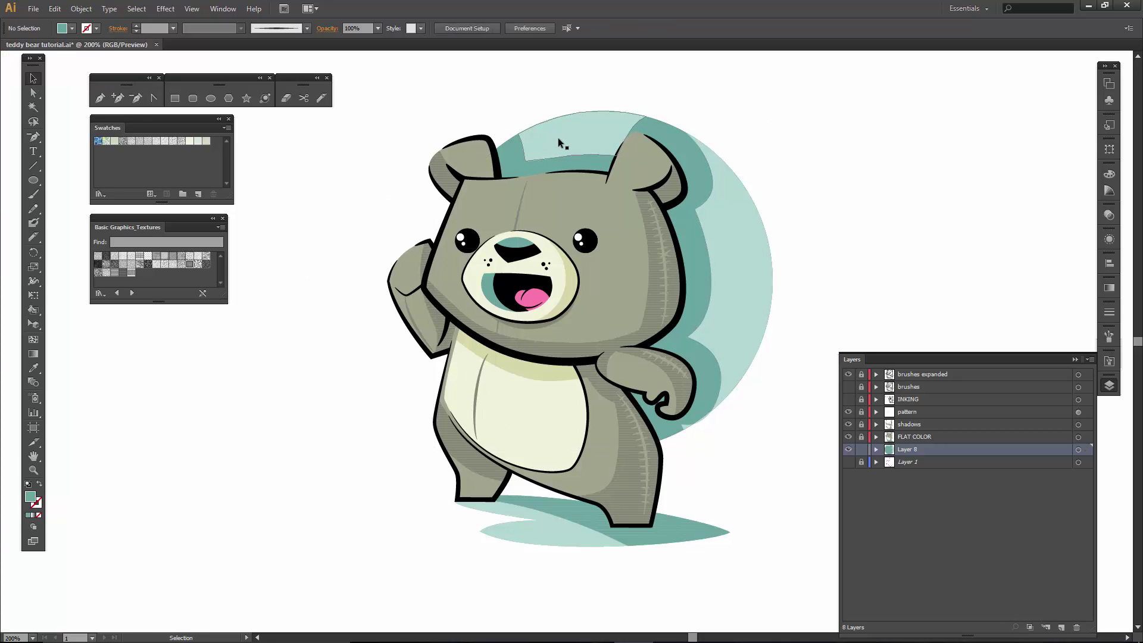
left_click(511, 163)
left_click_drag(511, 163, 370, 135)
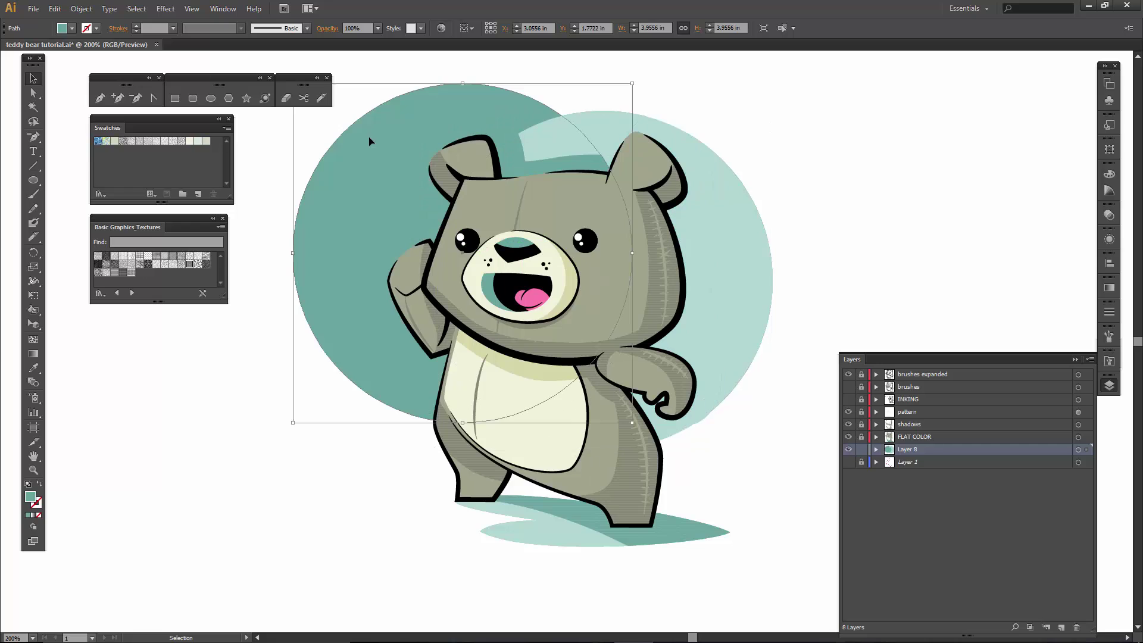
left_click_drag(467, 111, 748, 150)
key("a")
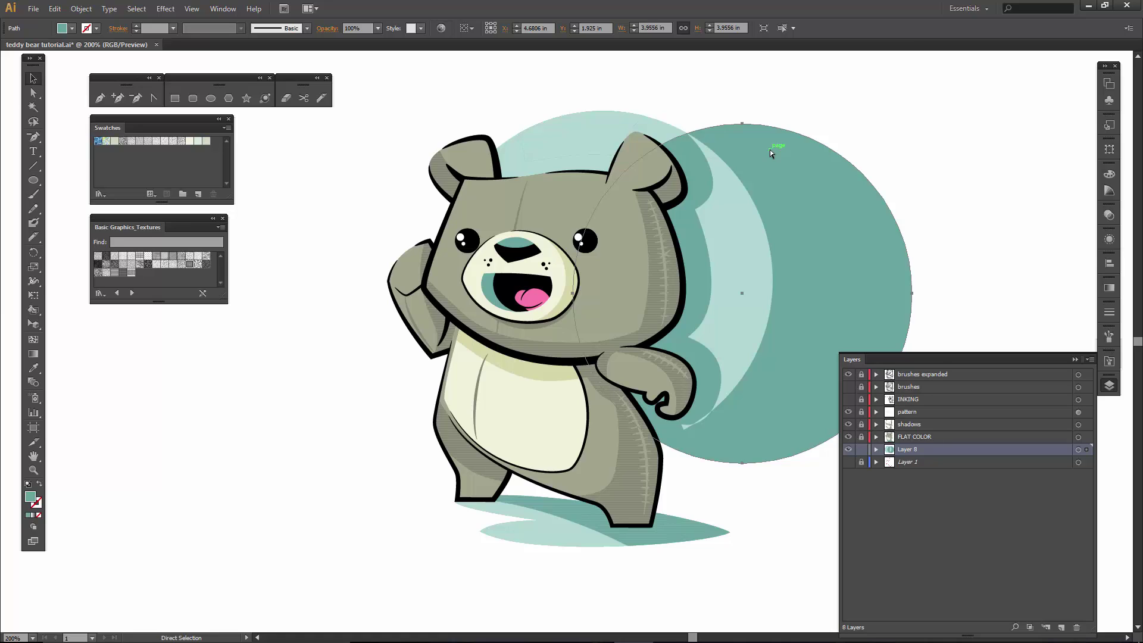
key("v")
key("ctrl+z")
key("ctrl+z")
key("ctrl+z")
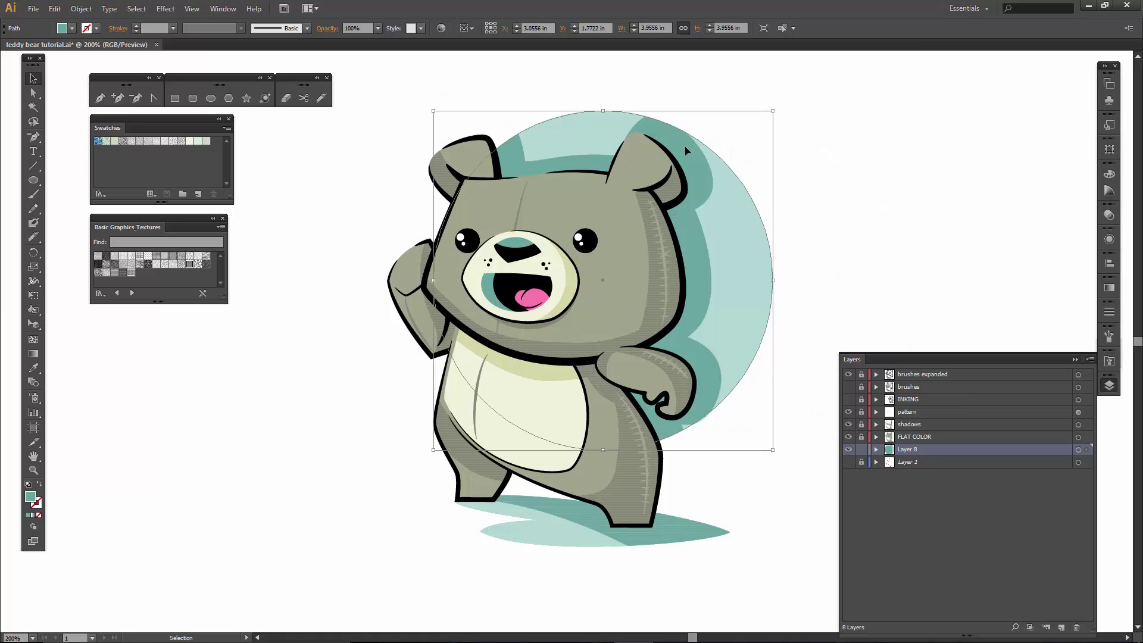
- Send the darker teal shape to the back of its layer and deselect it
right_click(503, 154)
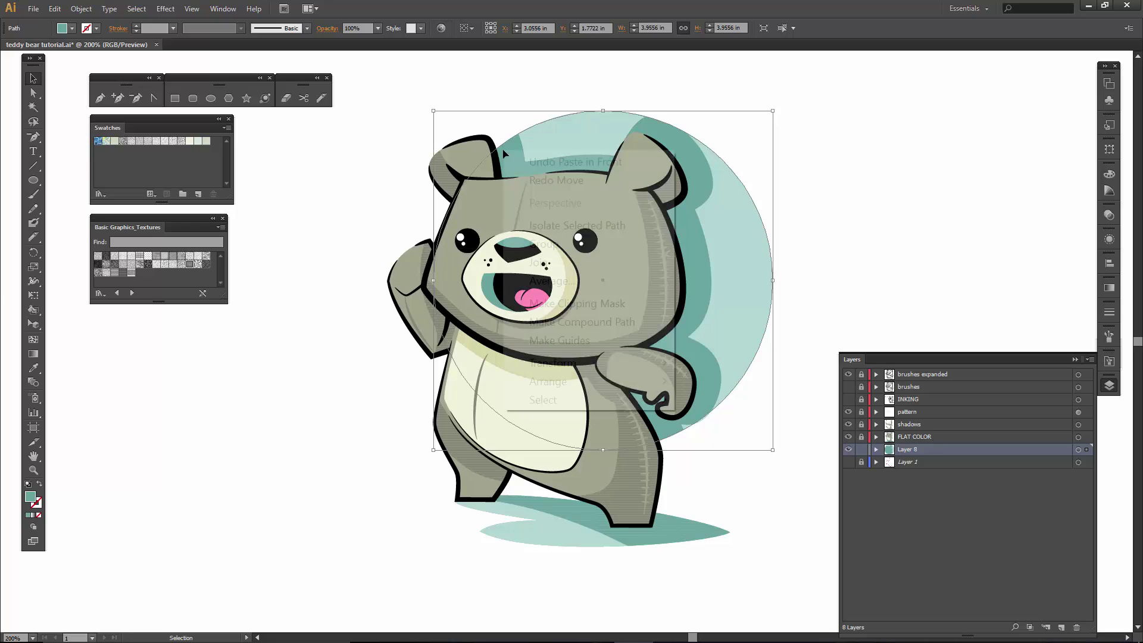
mouse_move(523, 383)
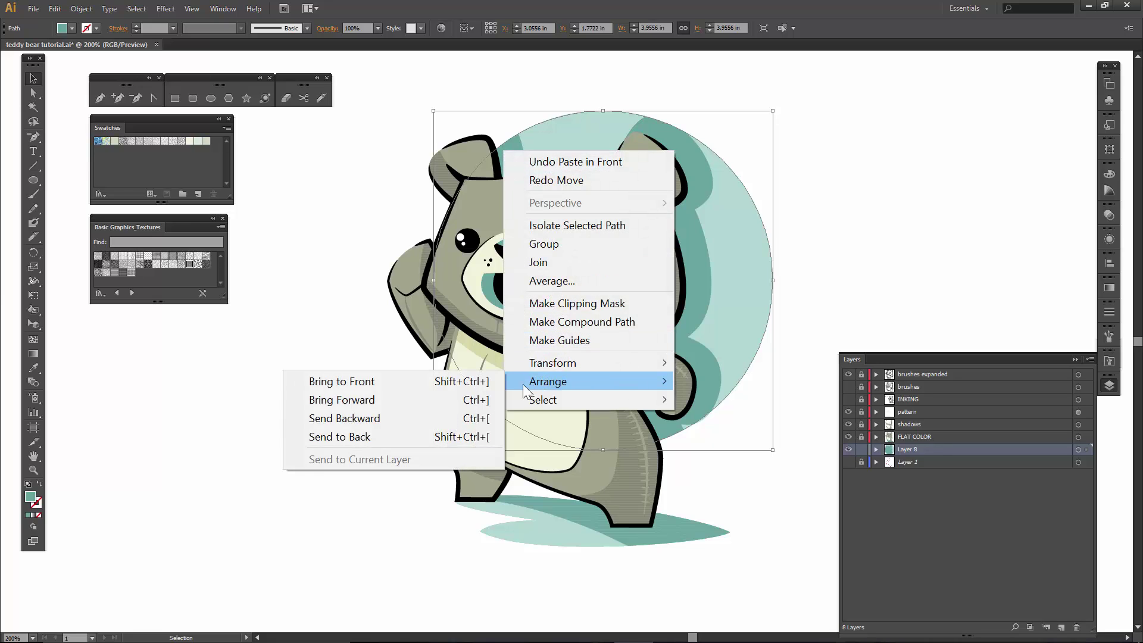
left_click(377, 439)
left_click(344, 294)
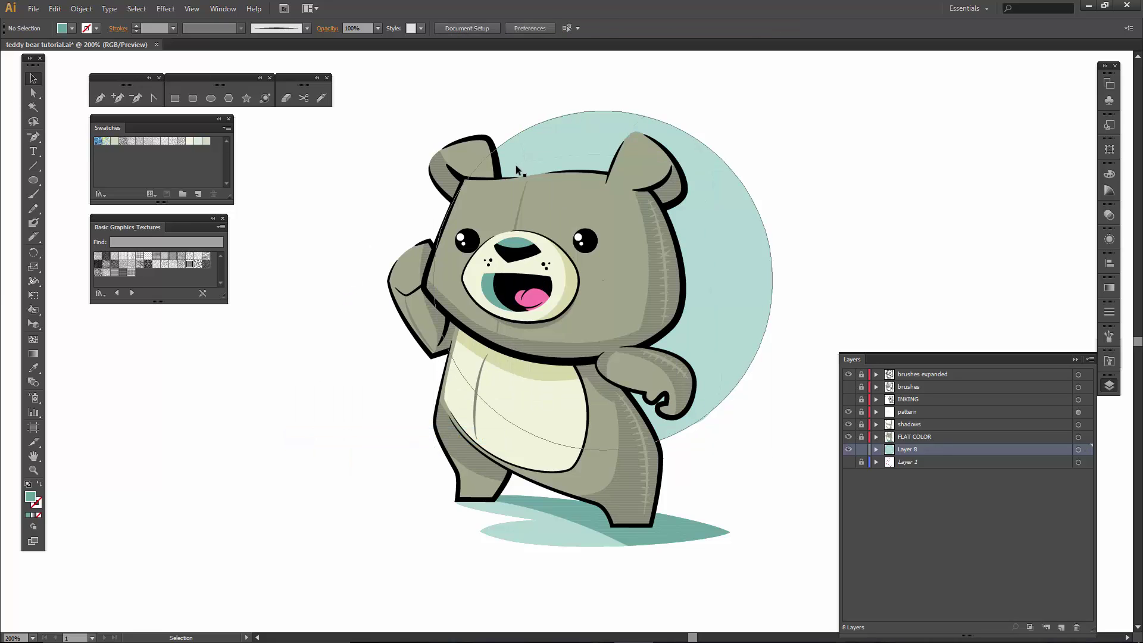
- Fill the light teal shadow shape behind the bear with the horizontal dash pattern swatch and deselect it
left_click(516, 166)
left_click(72, 28)
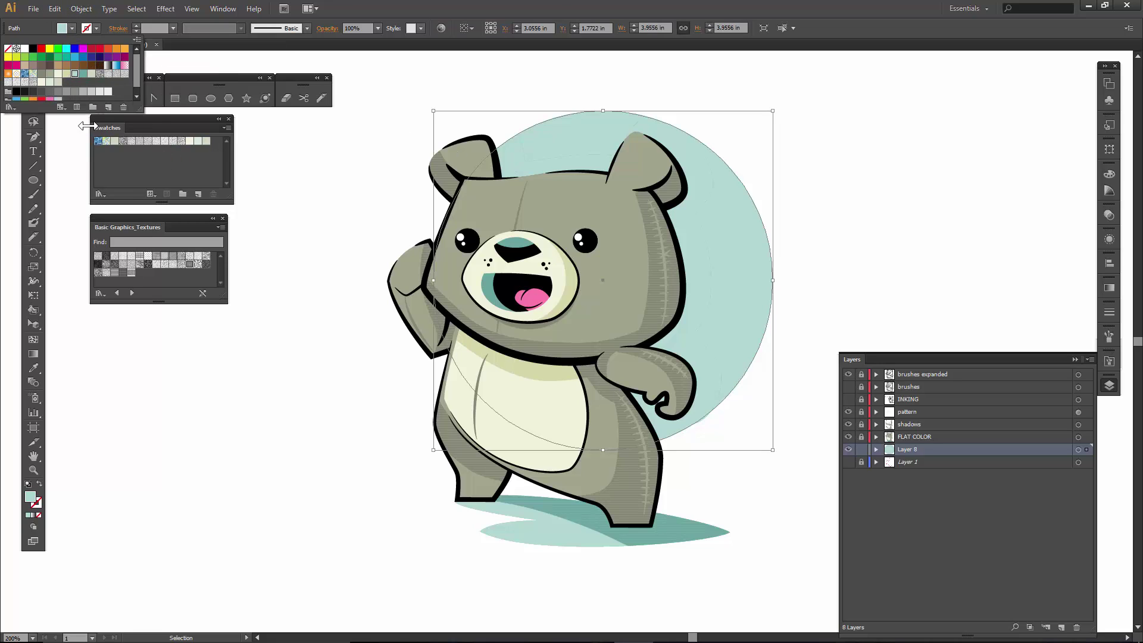
left_click(49, 83)
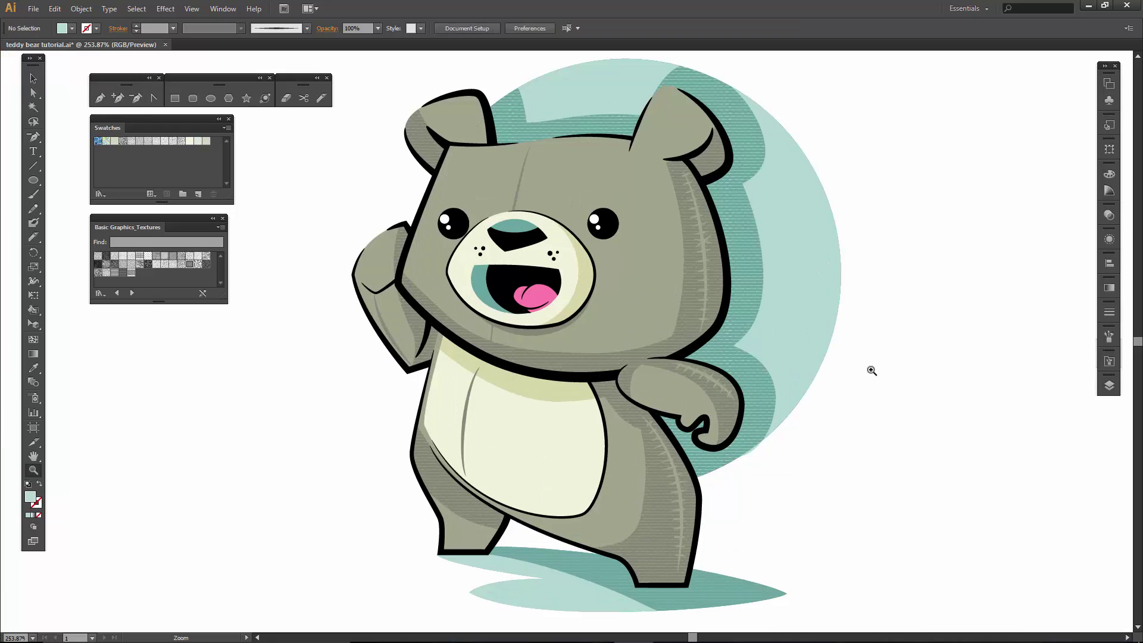
key("v")
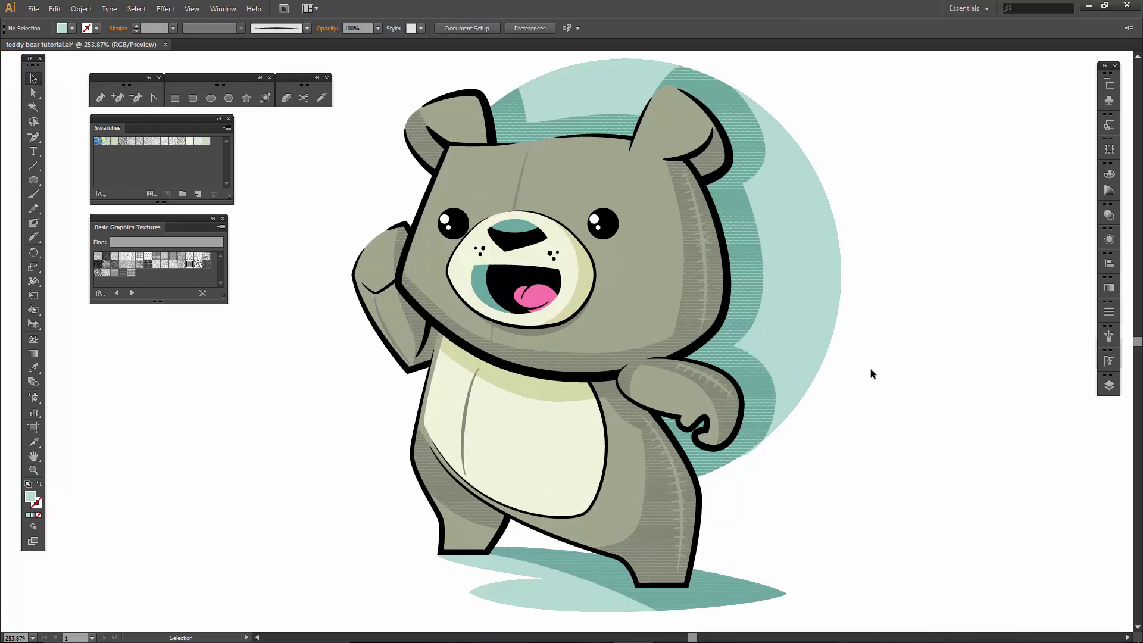